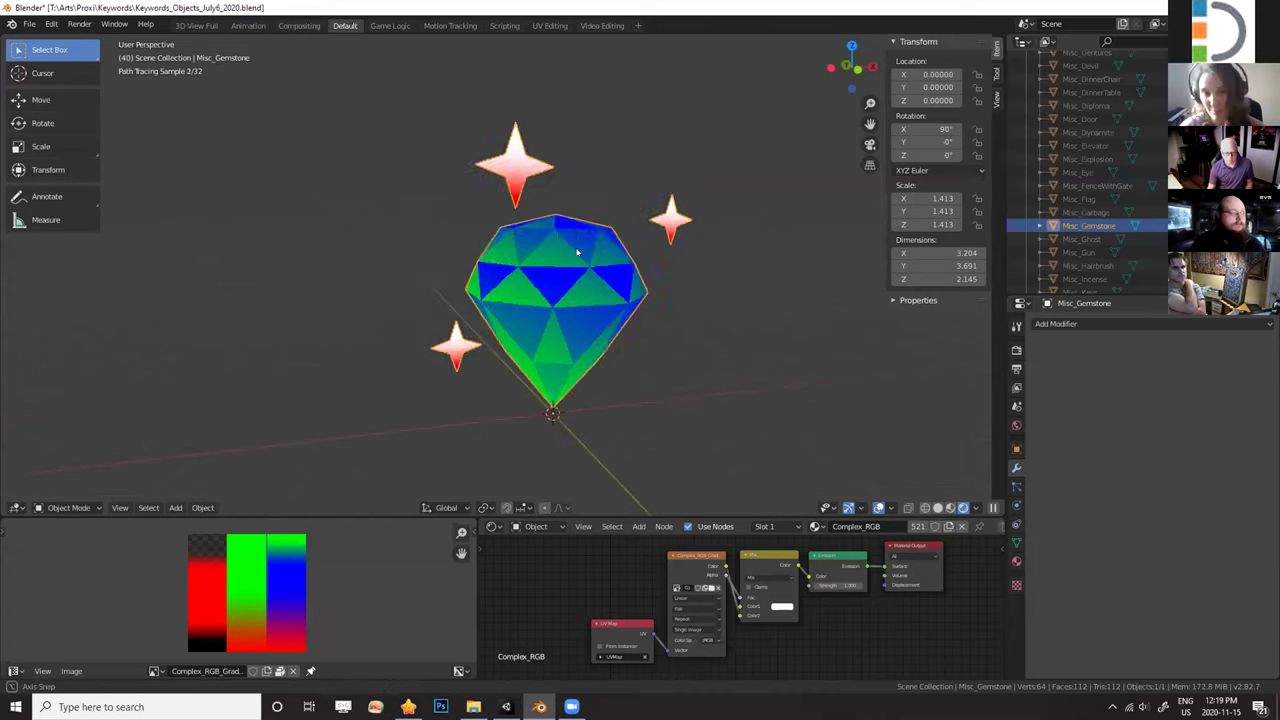
# Examine the gemstone and its three sparkles from several angles.
pyautogui.moveTo(545, 246); pyautogui.dragTo(579, 137, button='middle')
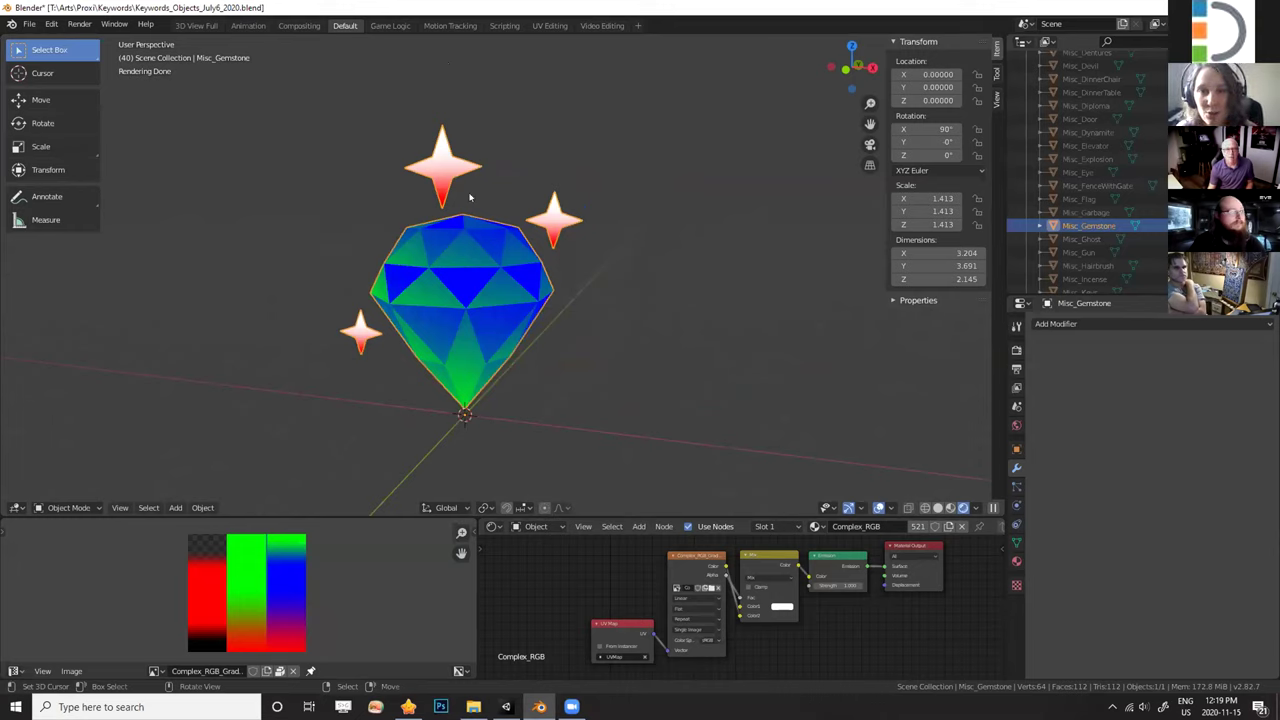
pyautogui.moveTo(475, 277); pyautogui.dragTo(518, 213, button='middle')
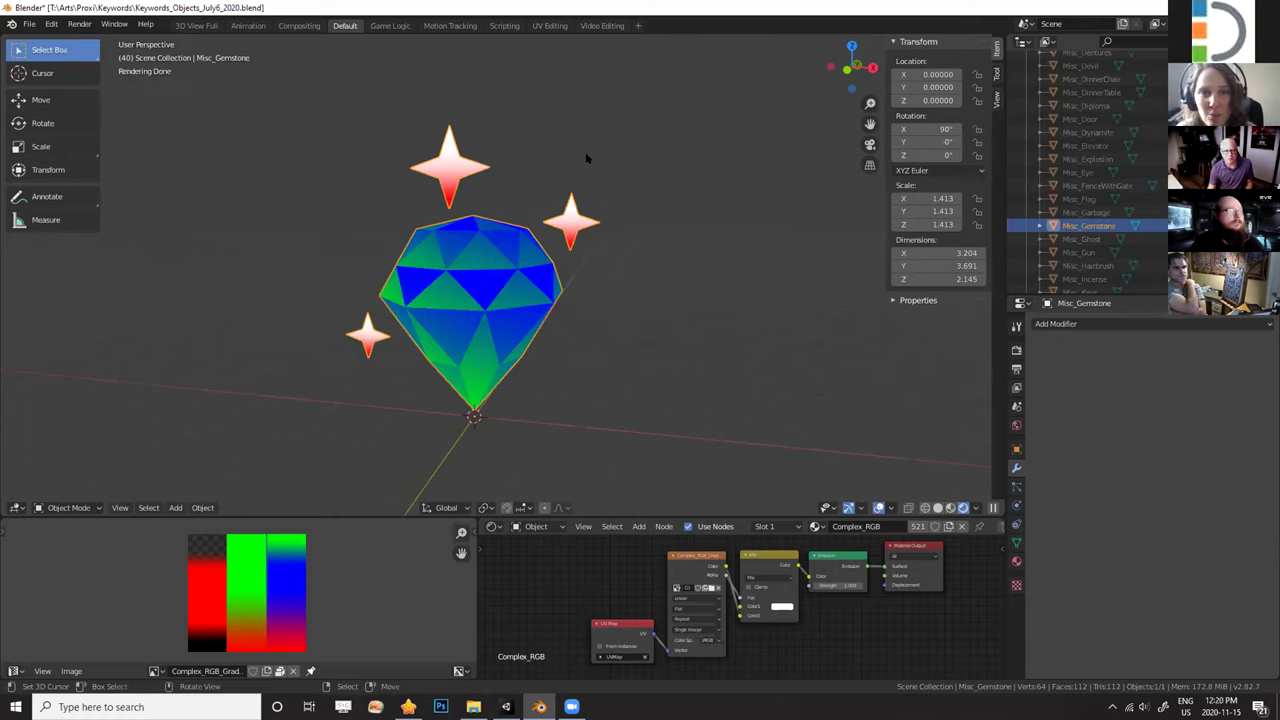
pyautogui.moveTo(587, 158); pyautogui.dragTo(511, 292, button='middle')
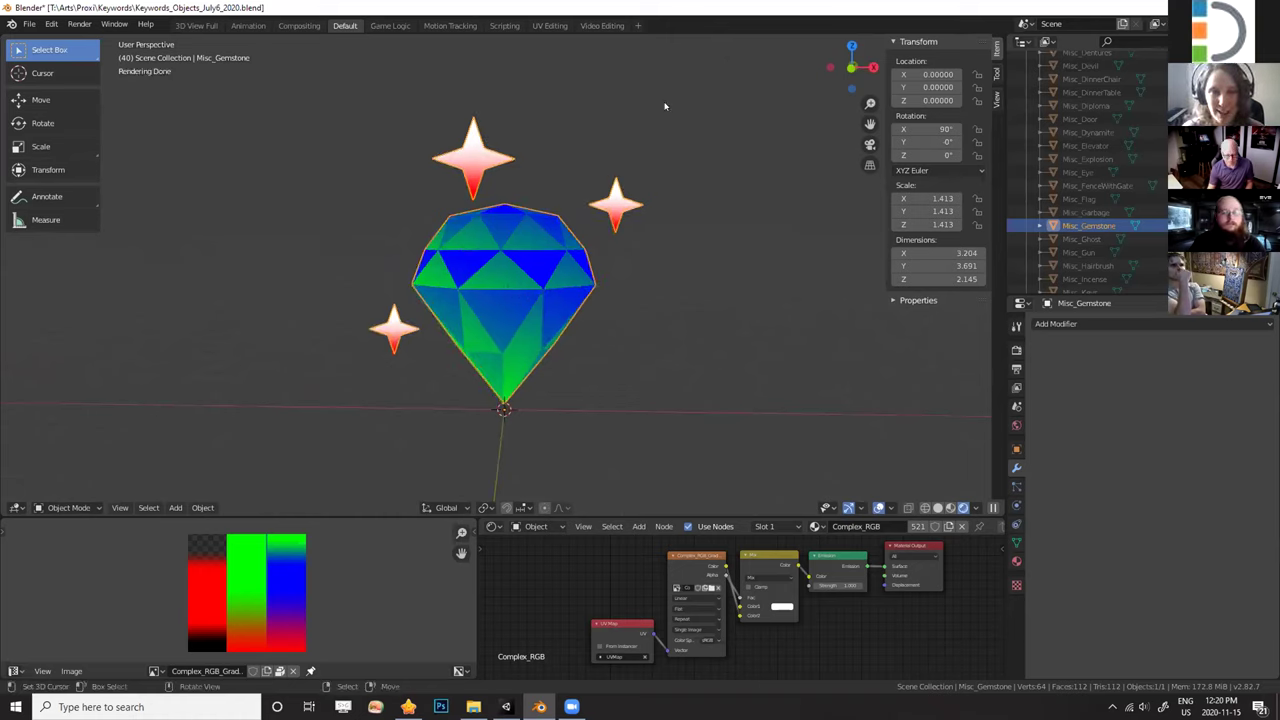
pyautogui.moveTo(666, 106); pyautogui.dragTo(671, 289, button='middle')
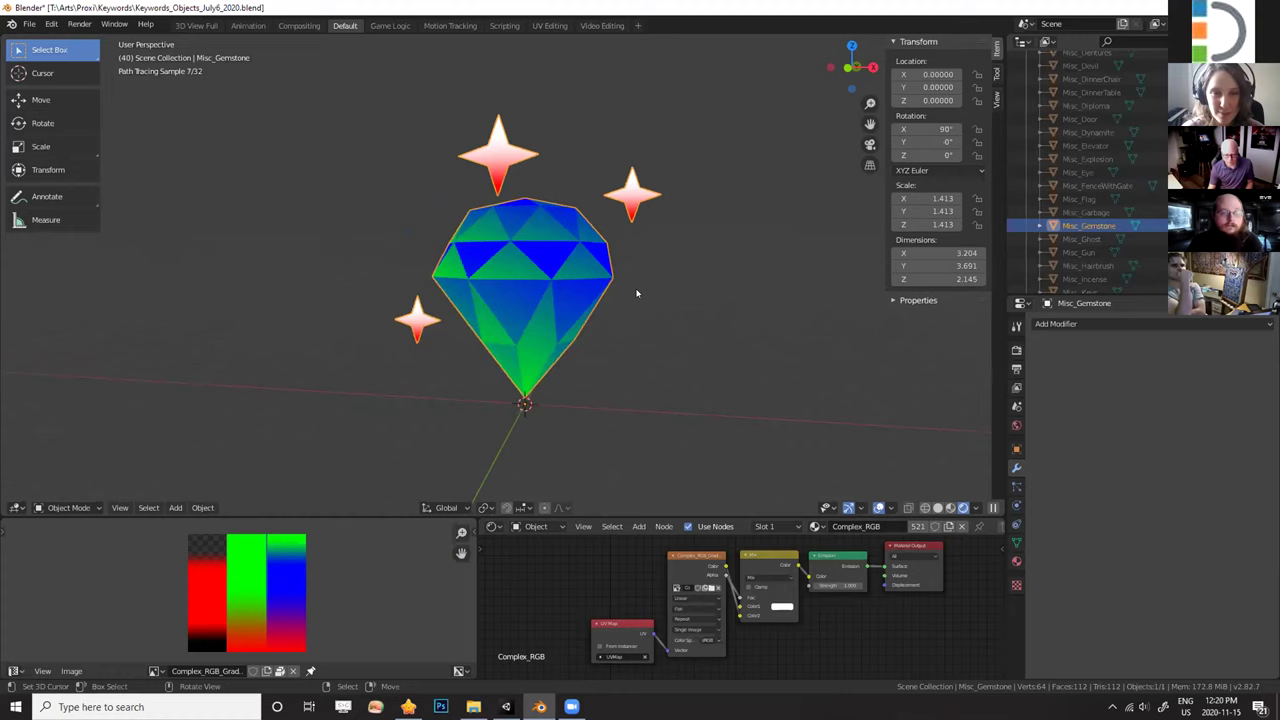
pyautogui.scroll(-1, 420, 460)
pyautogui.scroll(1, 250, 590)
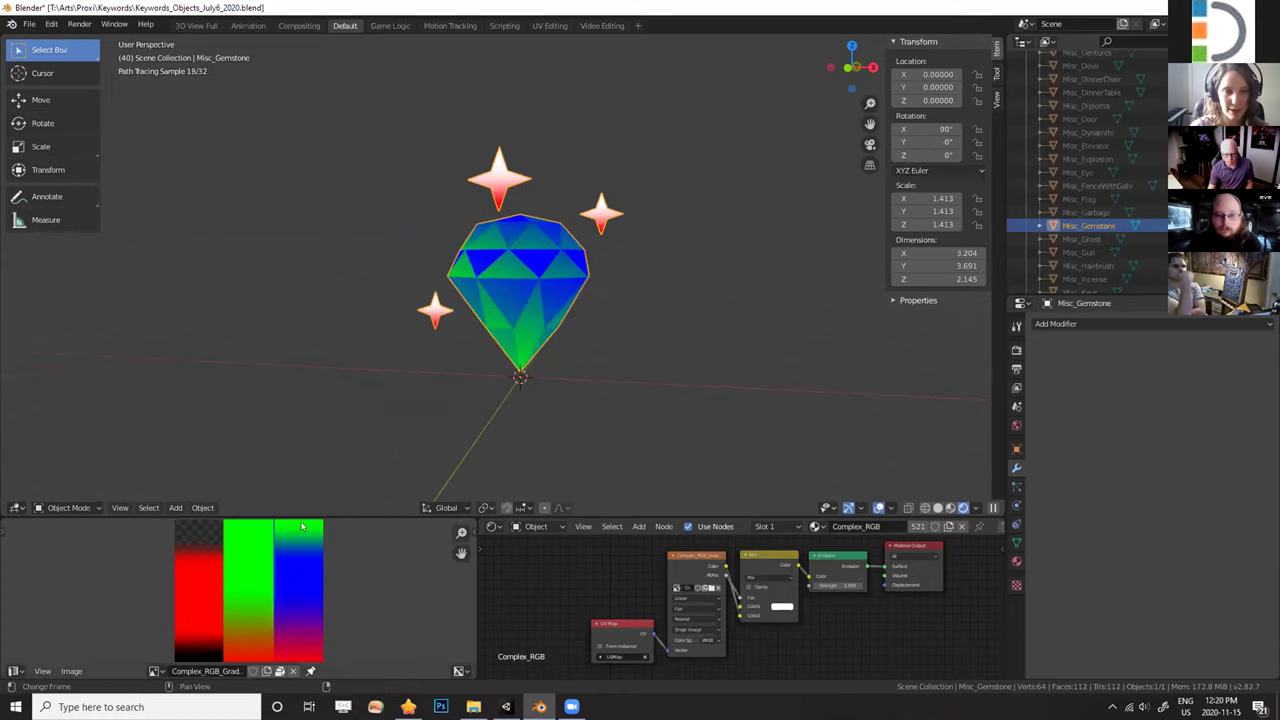
# Enlarge the image and node editor areas and magnify the RGB gradient texture.
pyautogui.moveTo(324, 464); pyautogui.dragTo(326, 346)
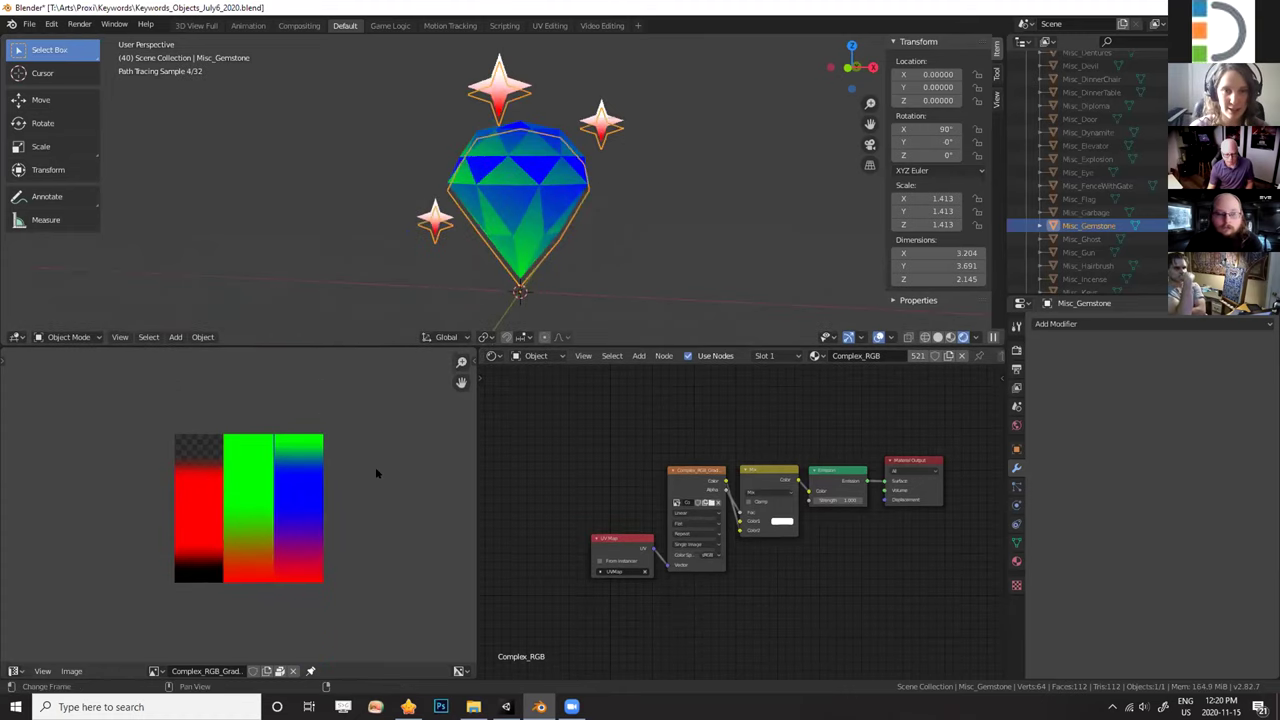
pyautogui.scroll(3, 379, 479)
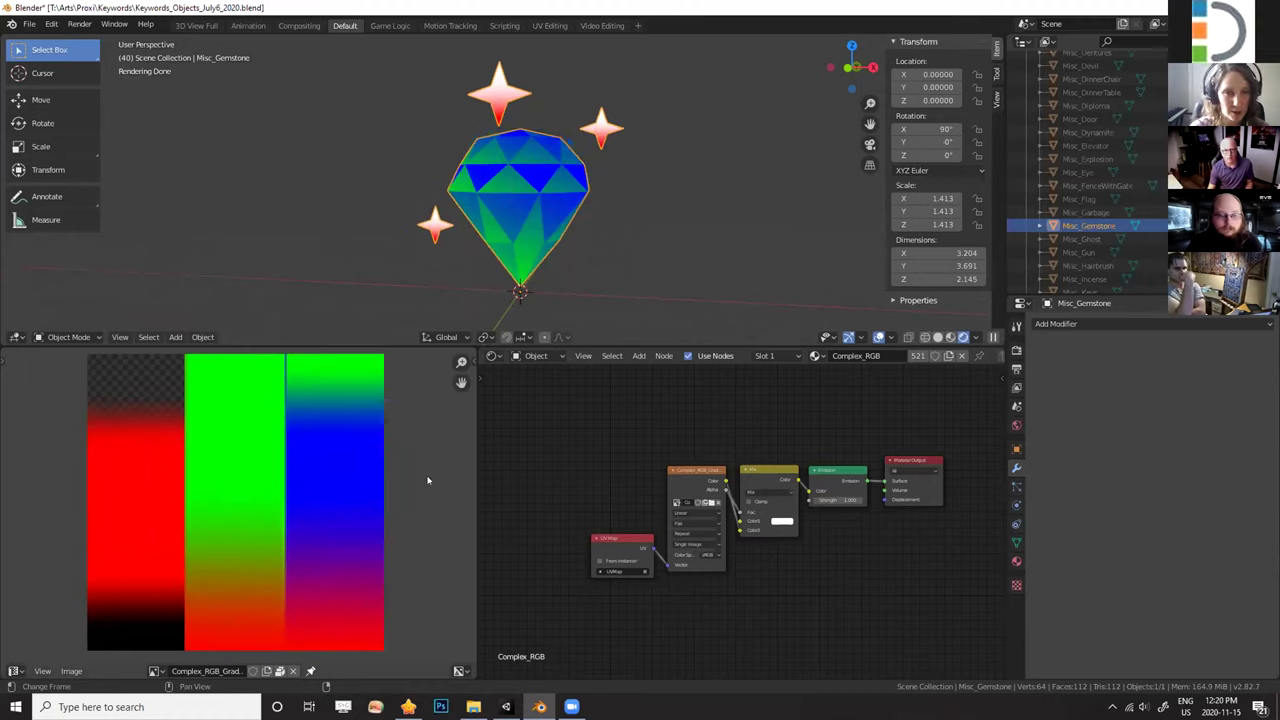
pyautogui.moveTo(382, 479); pyautogui.dragTo(357, 474, button='middle')
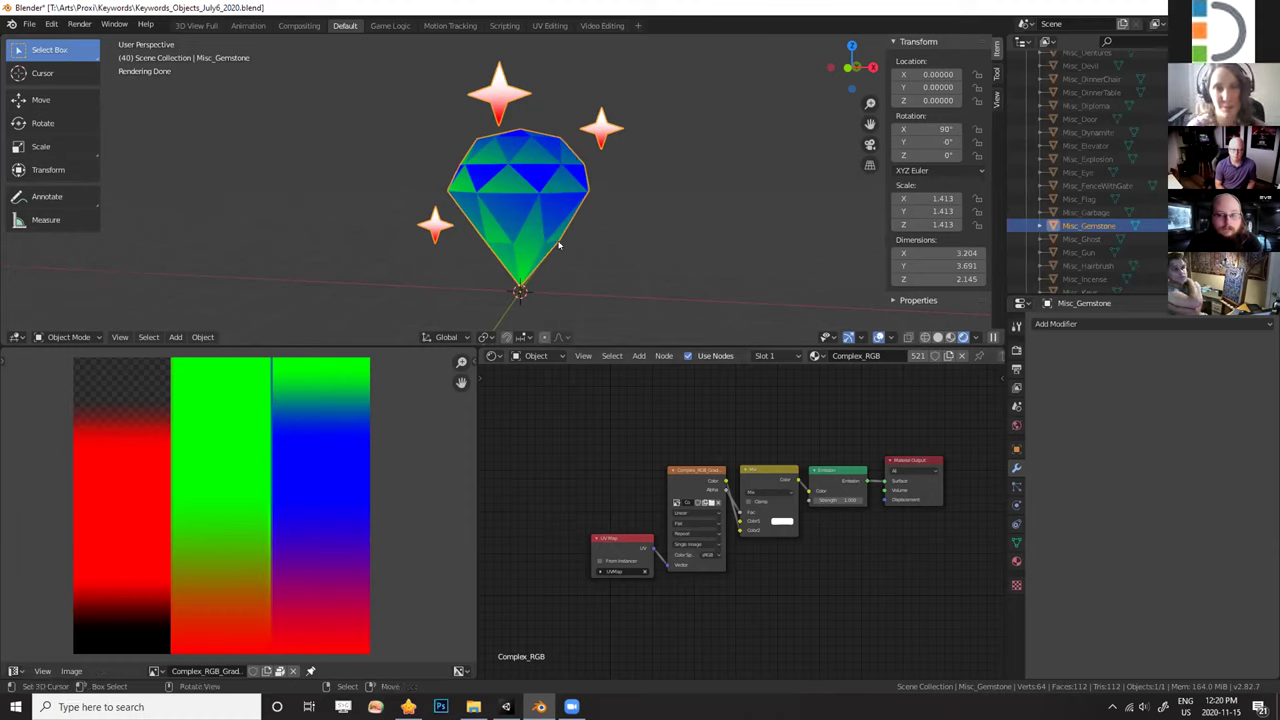
# Enter Edit Mode on the gemstone and unwrap its whole mesh with Project From View.
pyautogui.moveTo(558, 233); pyautogui.dragTo(606, 292, button='middle')
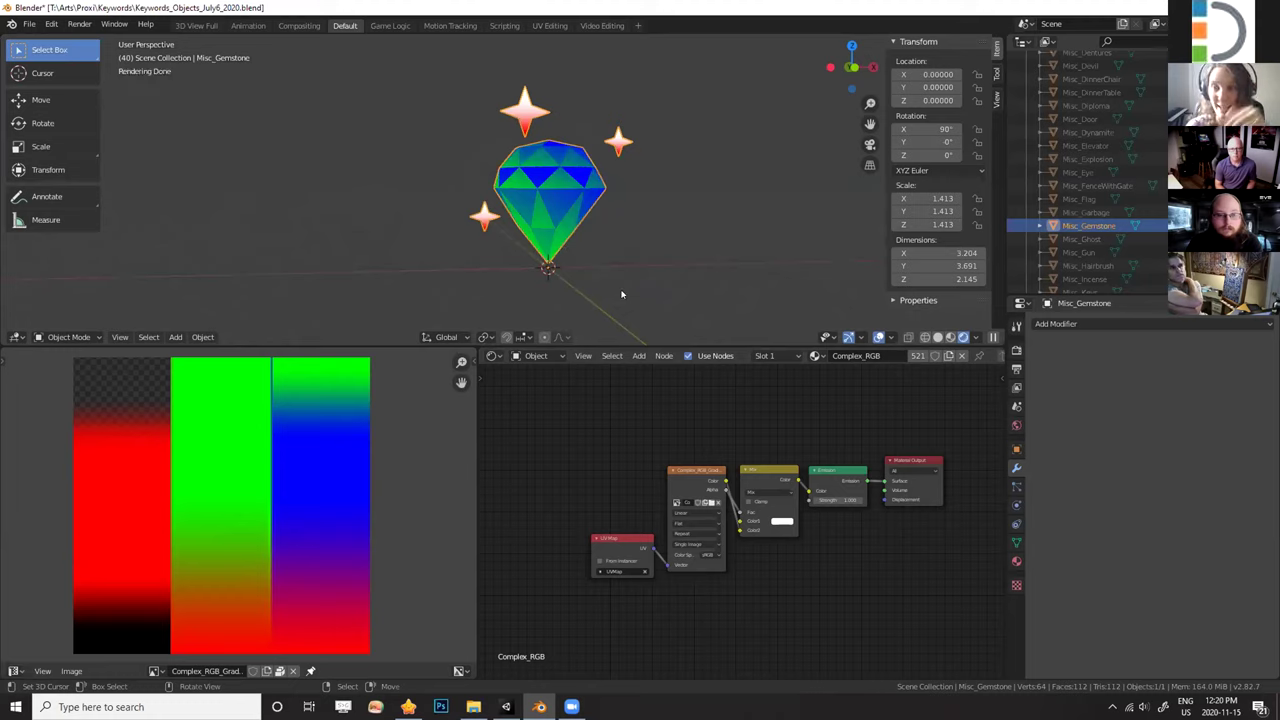
pyautogui.scroll(3, 663, 206)
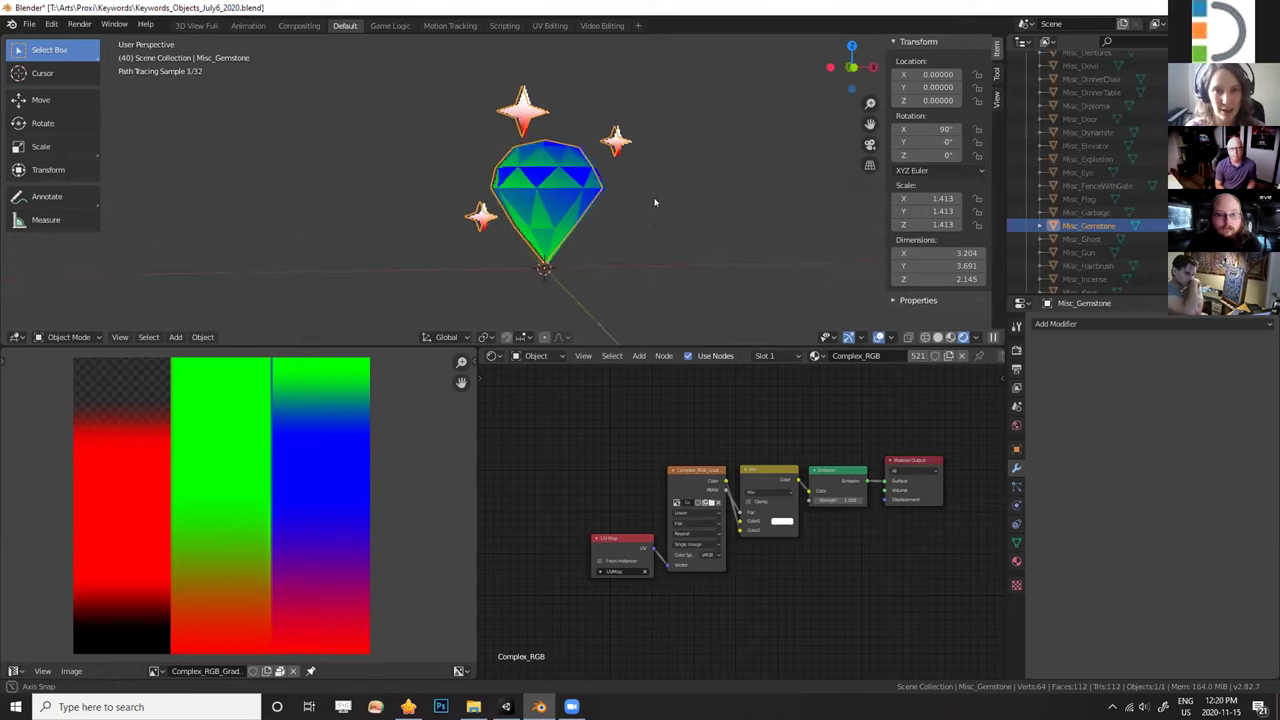
pyautogui.scroll(-1, 610, 206)
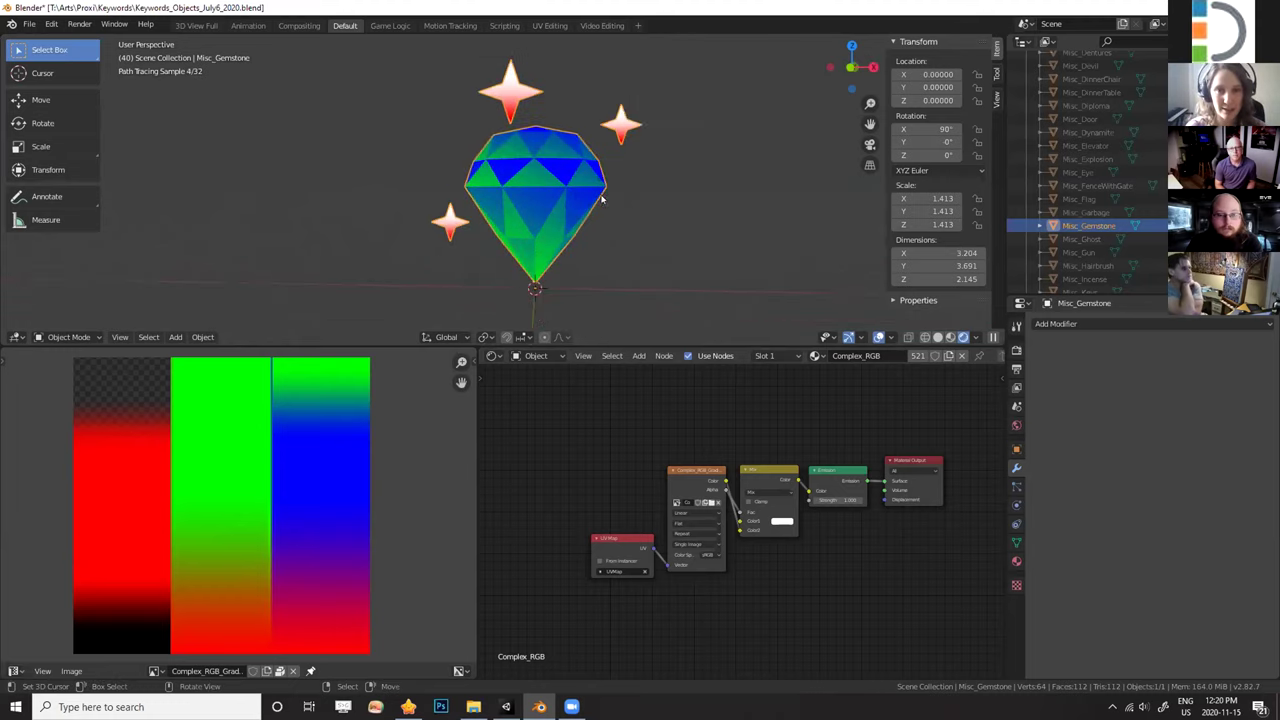
pyautogui.press('Tab')
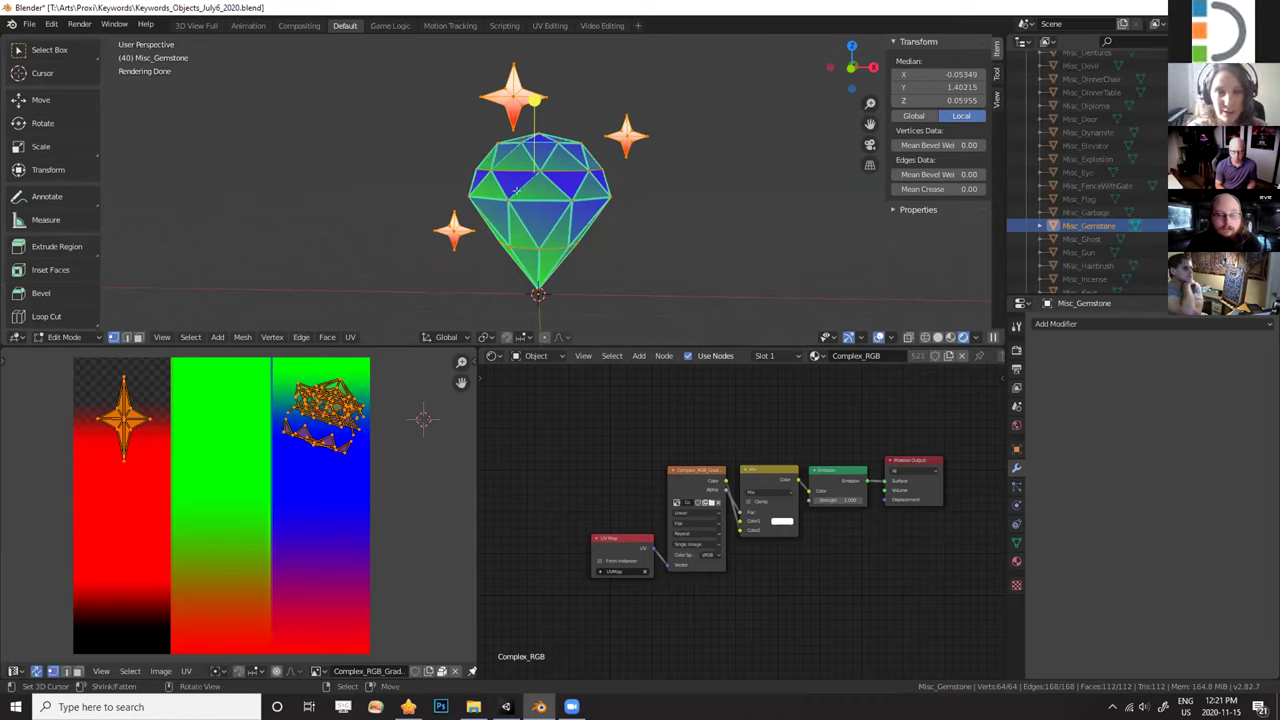
pyautogui.keyDown('shift'); pyautogui.moveTo(548, 196); pyautogui.dragTo(548, 196, button='middle'); pyautogui.keyUp('shift')
pyautogui.moveTo(628, 134); pyautogui.dragTo(802, 179, button='middle')
pyautogui.moveTo(614, 179); pyautogui.dragTo(634, 209, button='middle')
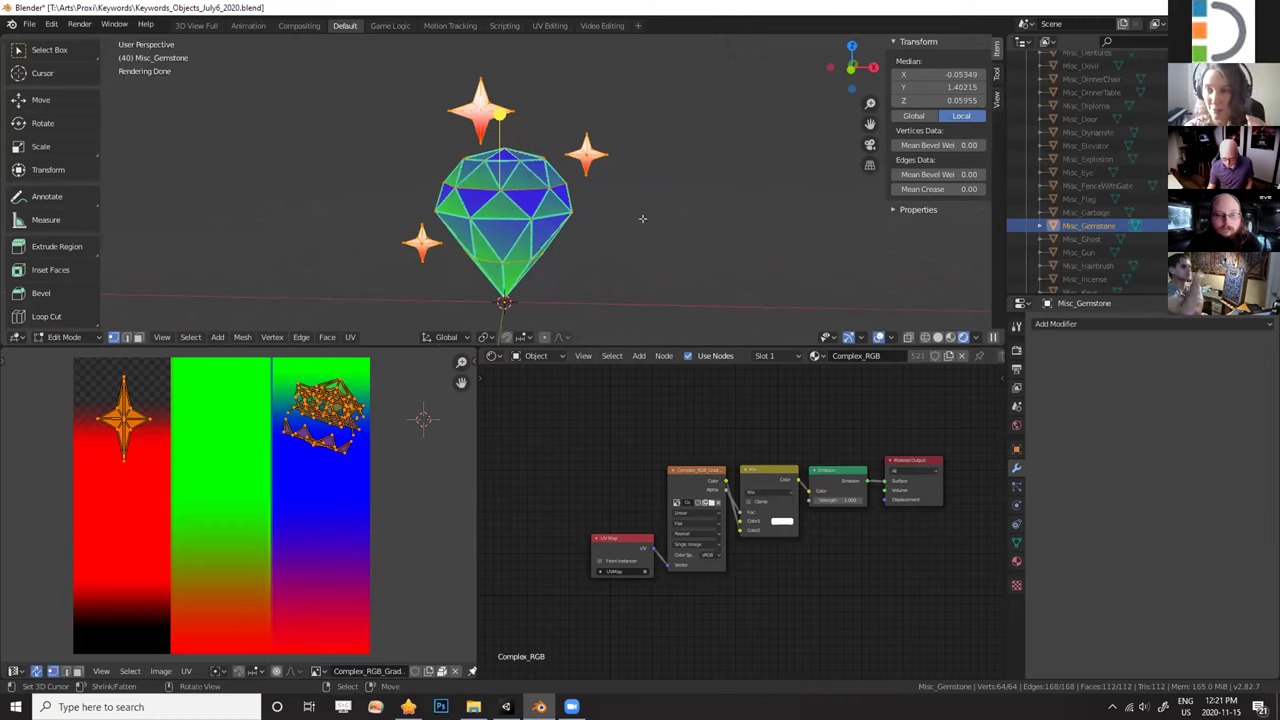
pyautogui.moveTo(565, 213); pyautogui.dragTo(592, 206, button='middle')
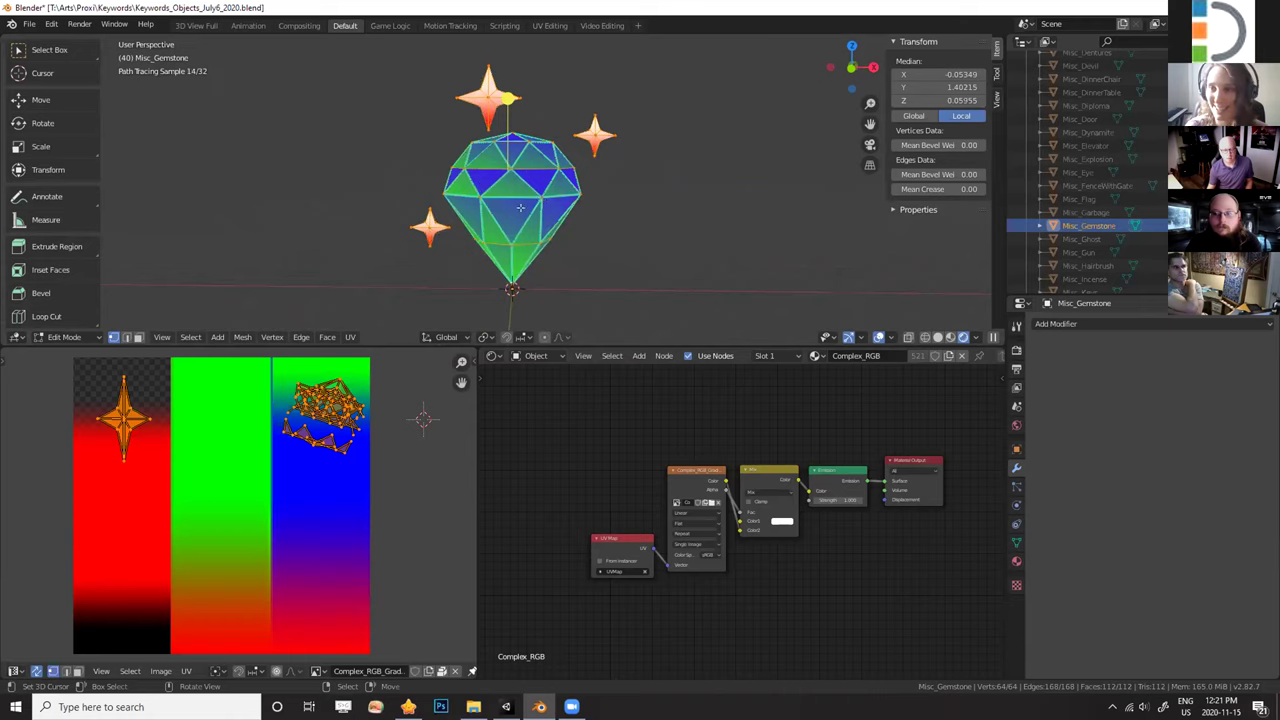
pyautogui.keyDown('shift'); pyautogui.moveTo(568, 210); pyautogui.dragTo(728, 250, button='middle'); pyautogui.keyUp('shift')
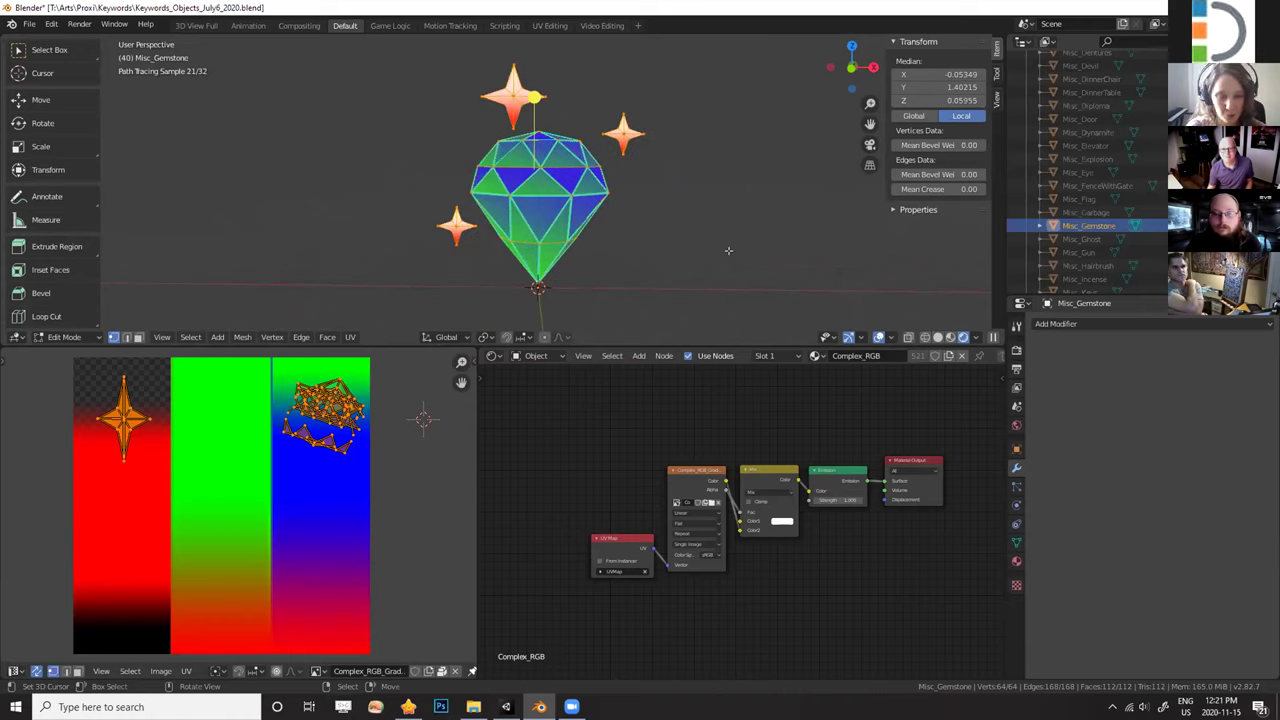
pyautogui.press('u')
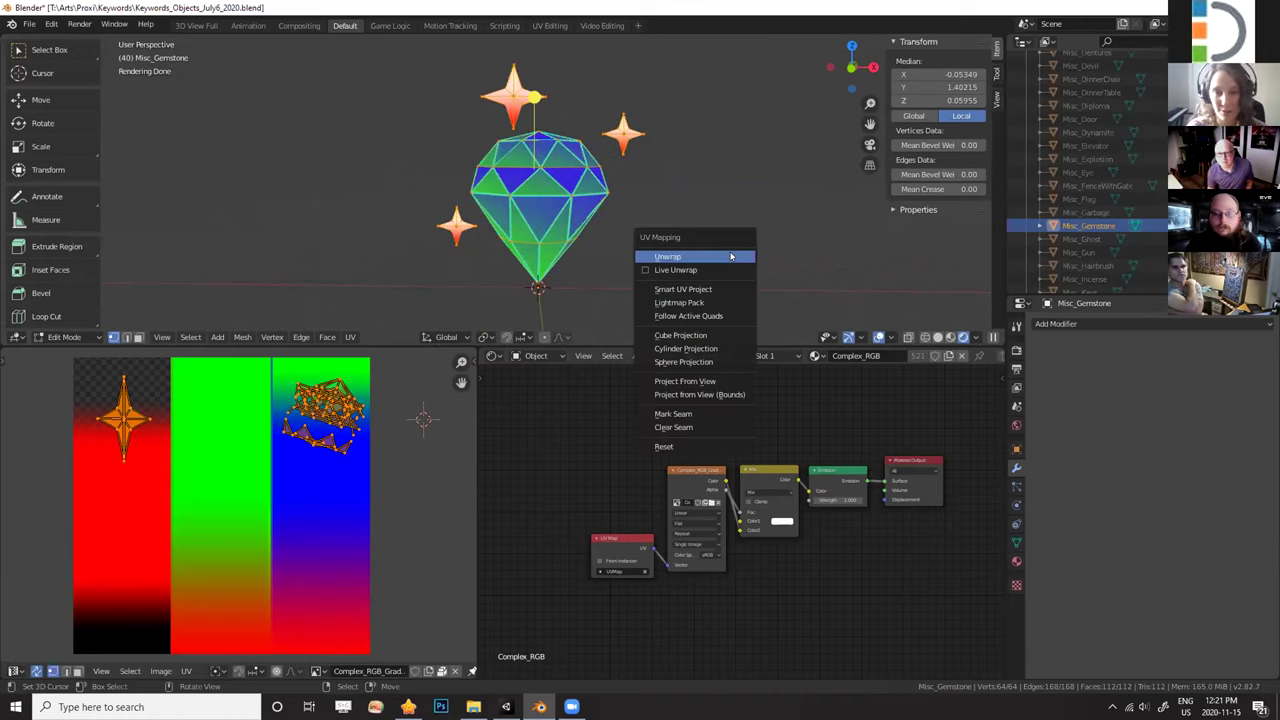
pyautogui.click(697, 382)
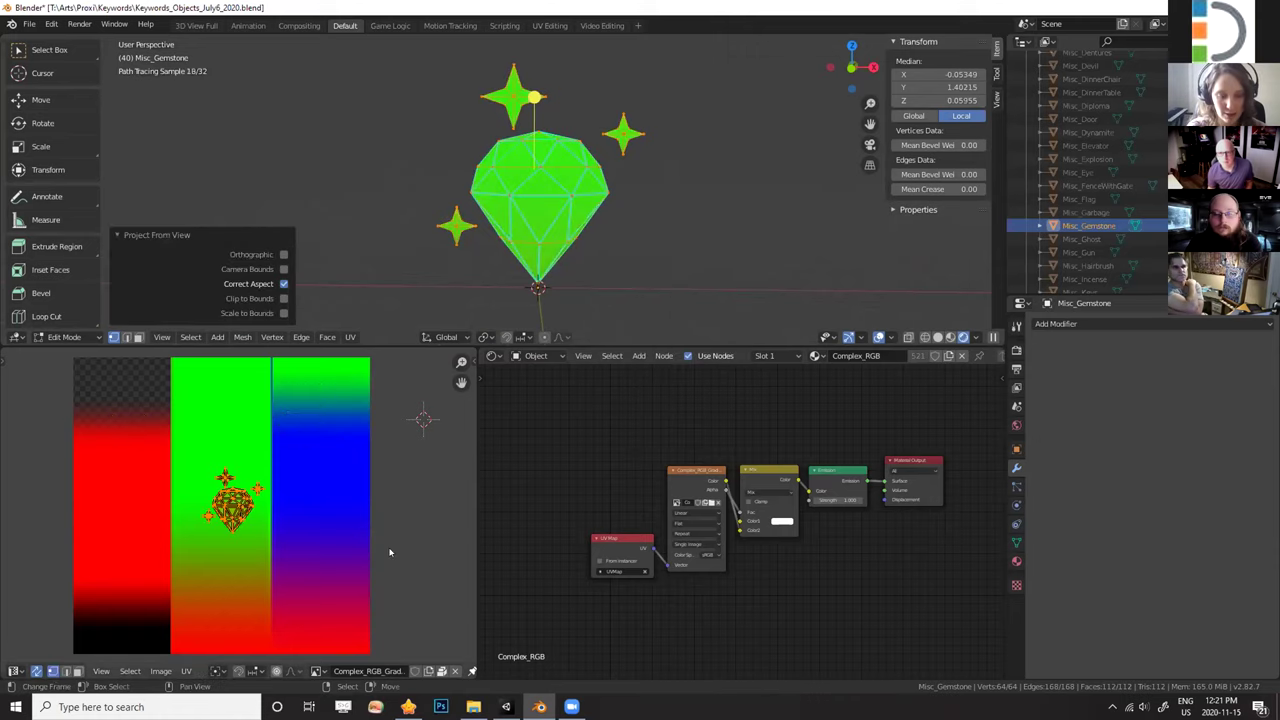
# Shrink the projected UVs and place them on the black area at the base of the gradient texture's red column.
pyautogui.press('s')
pyautogui.click(100, 634)
pyautogui.moveTo(100, 634); pyautogui.dragTo(114, 634)
pyautogui.moveTo(646, 226); pyautogui.dragTo(720, 290, button='middle')
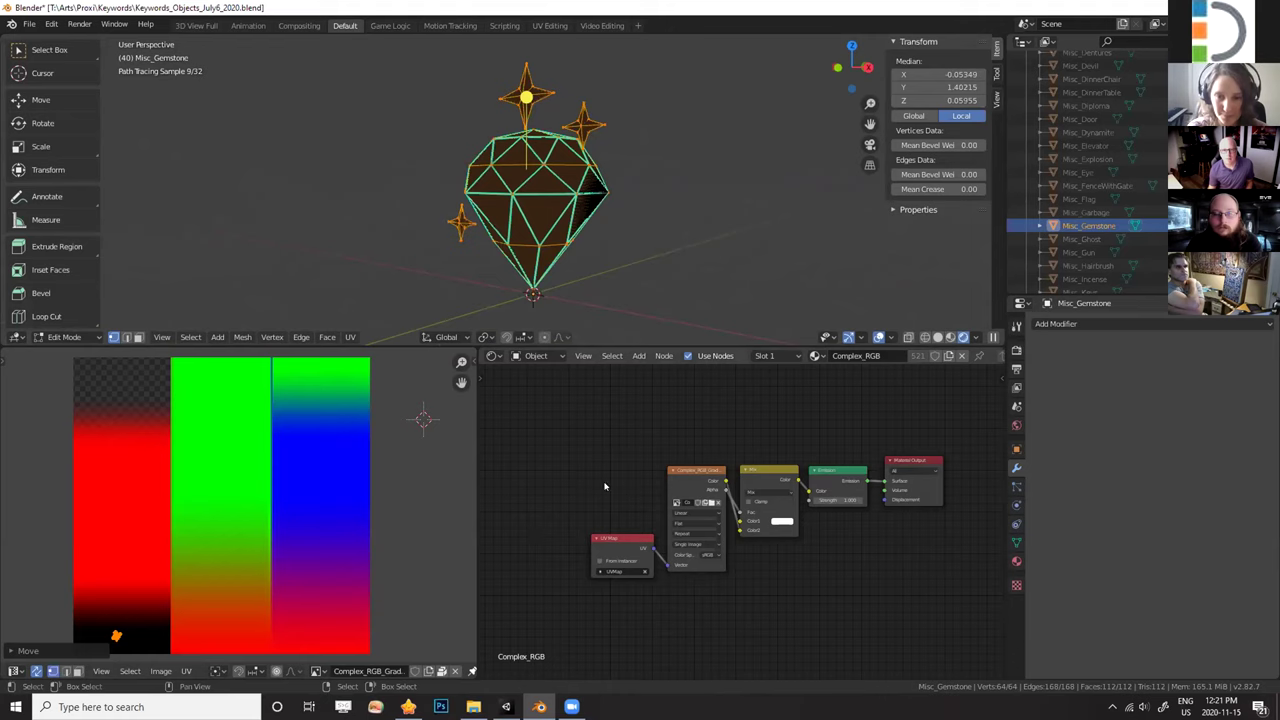
# Nudge the UV Map node upward and examine the gradient image texture node in the Complex_RGB material.
pyautogui.scroll(3, 592, 443)
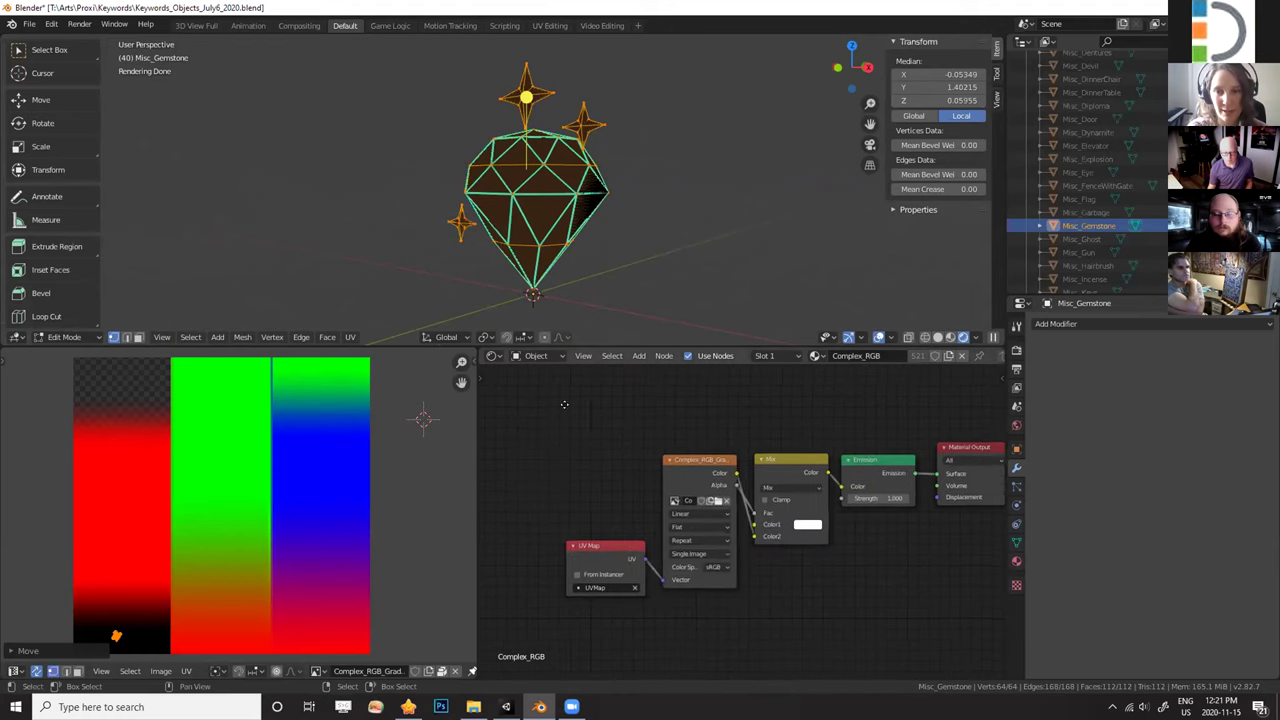
pyautogui.scroll(-2, 600, 460)
pyautogui.click(614, 477)
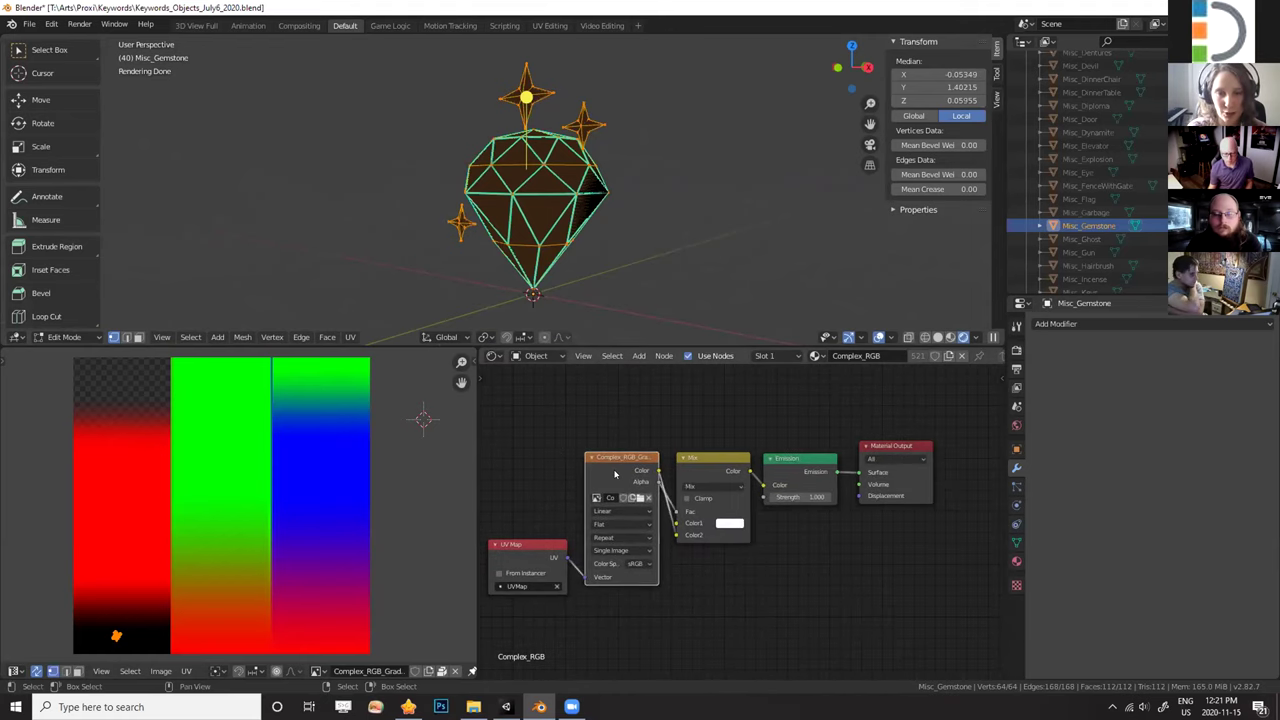
pyautogui.moveTo(523, 484); pyautogui.dragTo(567, 456, button='middle')
pyautogui.moveTo(560, 517); pyautogui.dragTo(545, 498)
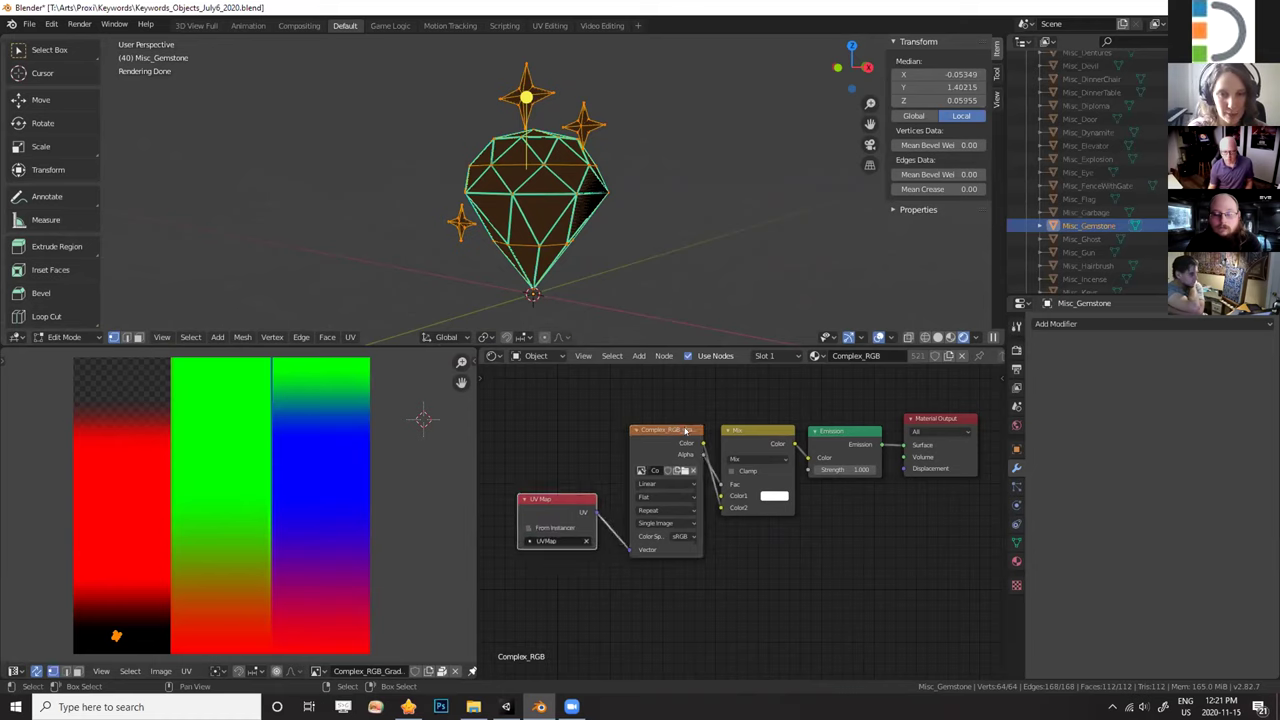
pyautogui.click(694, 437)
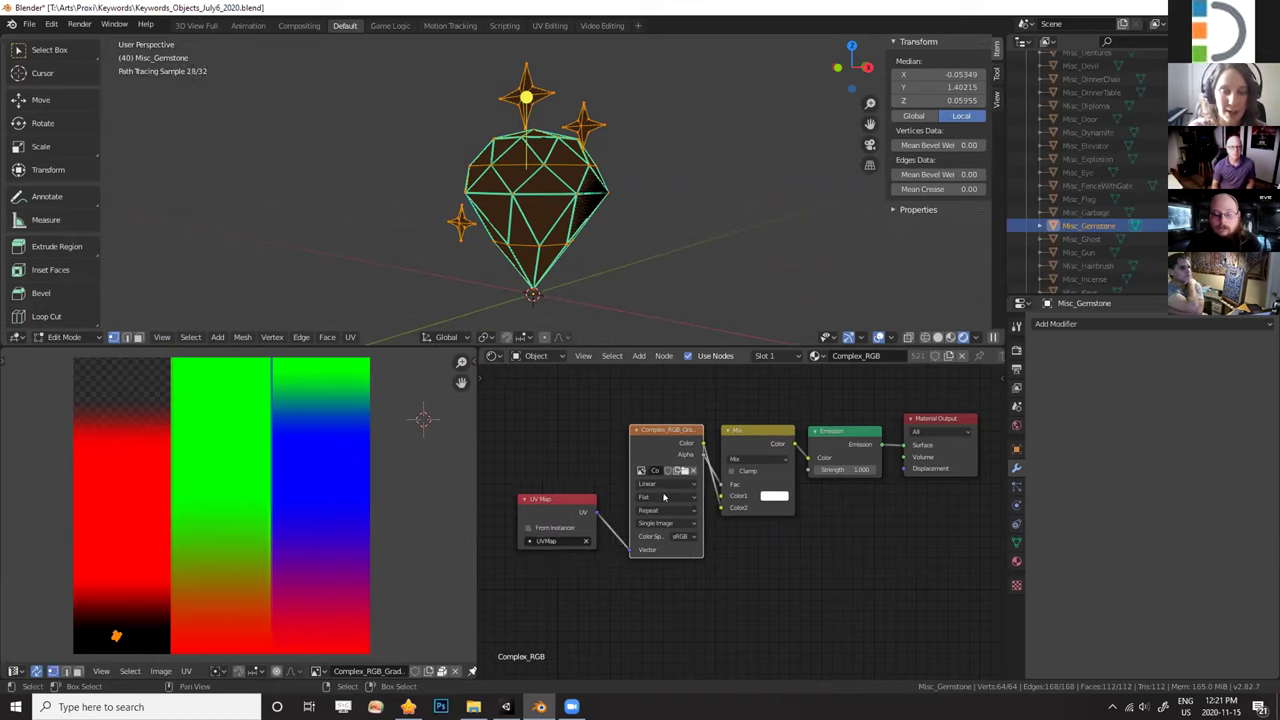
pyautogui.scroll(3, 663, 497)
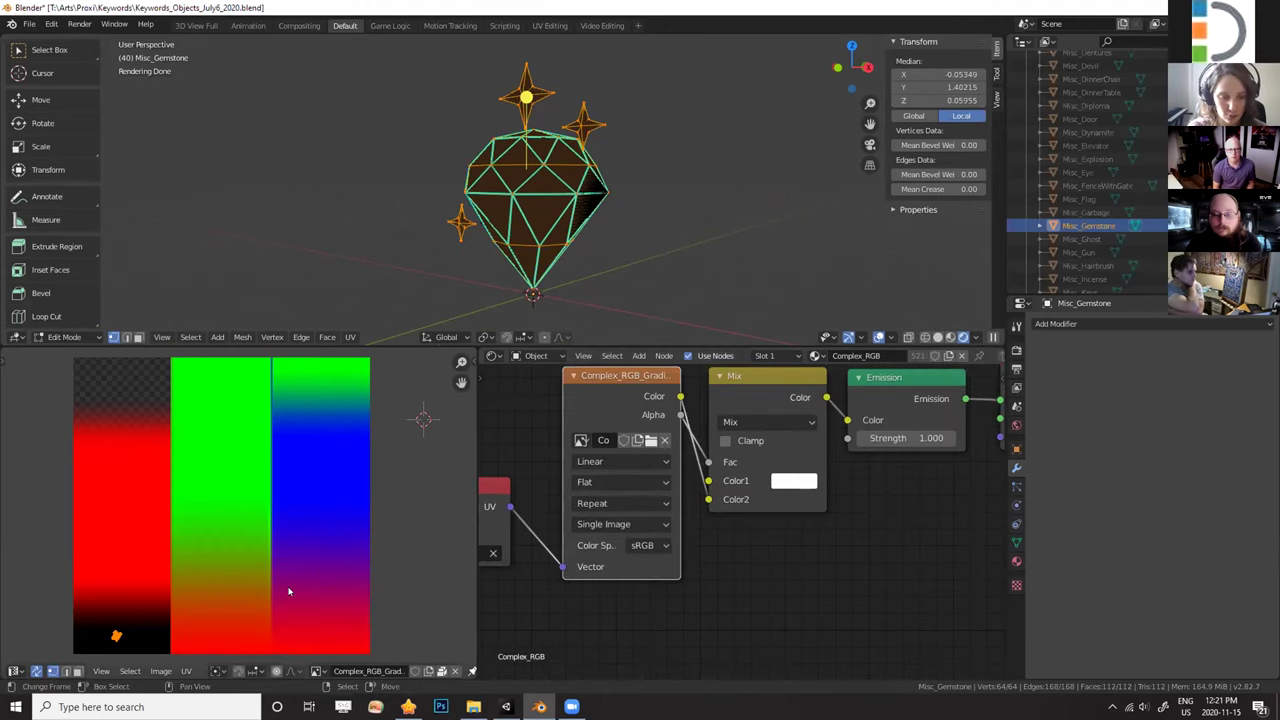
# Try moving the gemstone's UVs to other colours of the gradient texture.
pyautogui.press('g')
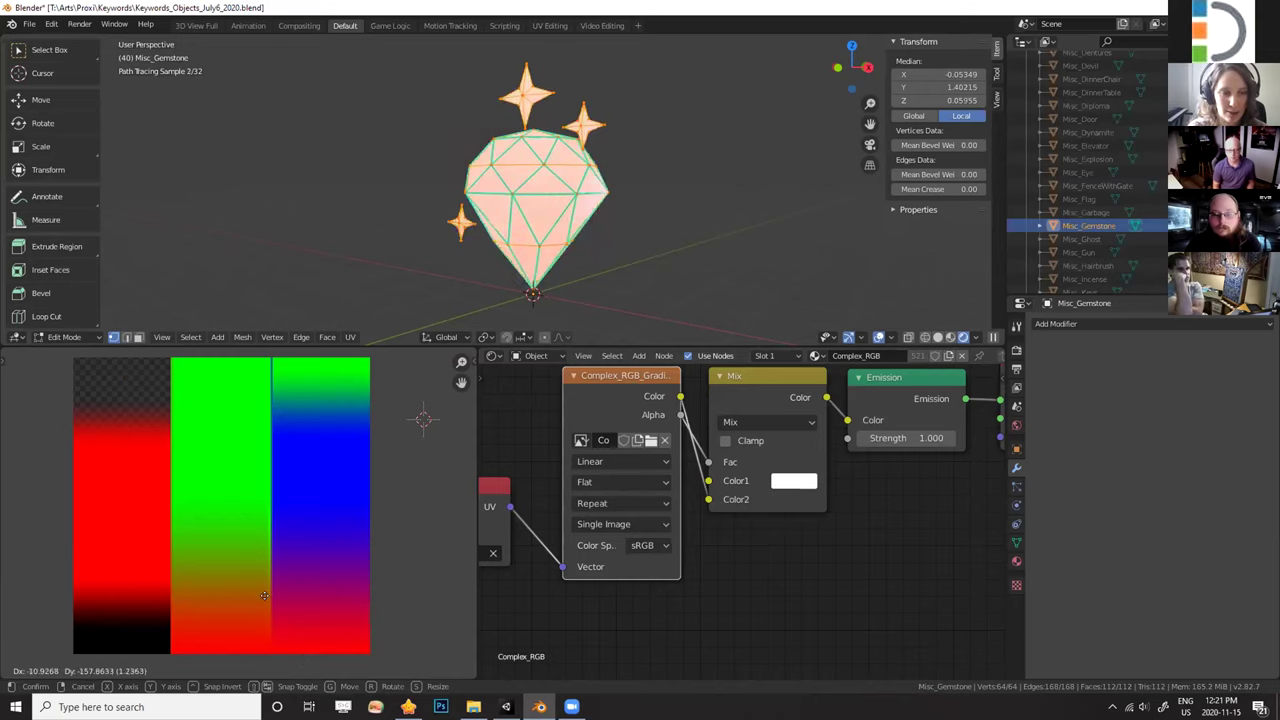
pyautogui.press('Escape')
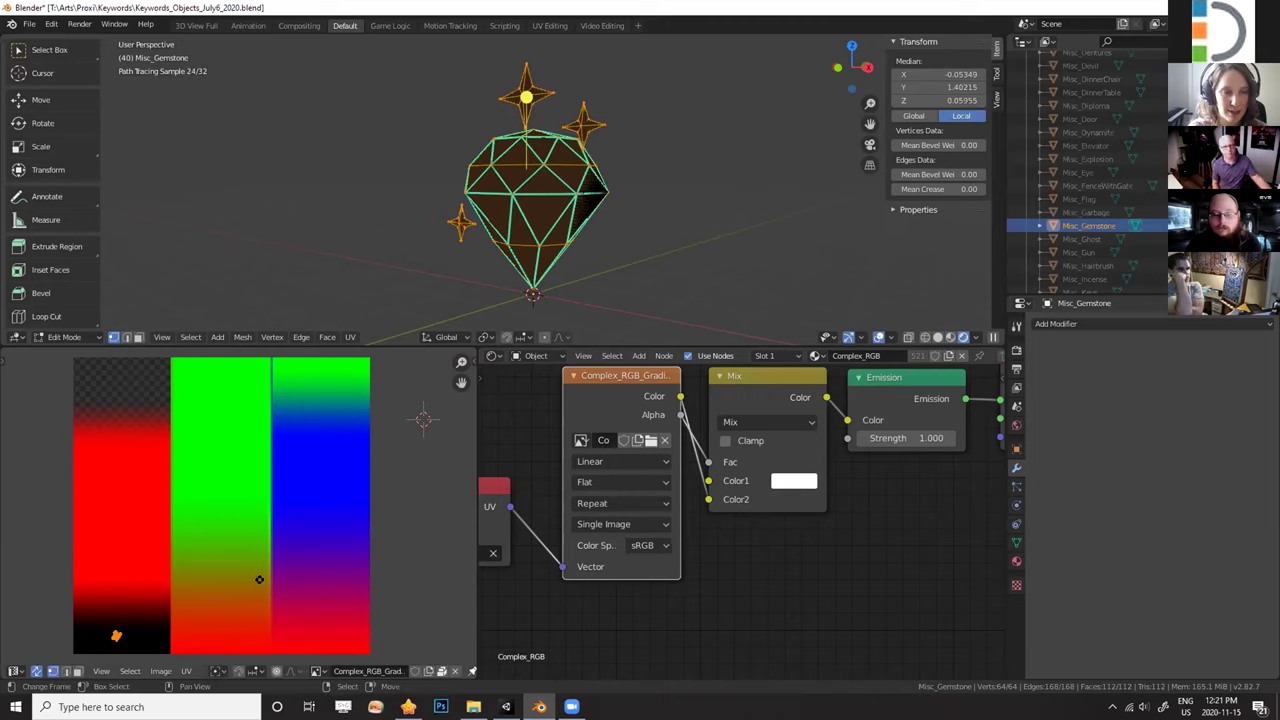
# In front view, select only the three linked sparkle meshes and unwrap them with Project From View.
pyautogui.moveTo(630, 245); pyautogui.dragTo(663, 220, button='middle')
pyautogui.press('KP_1')
pyautogui.scroll(-1, 646, 201)
pyautogui.click(638, 178)
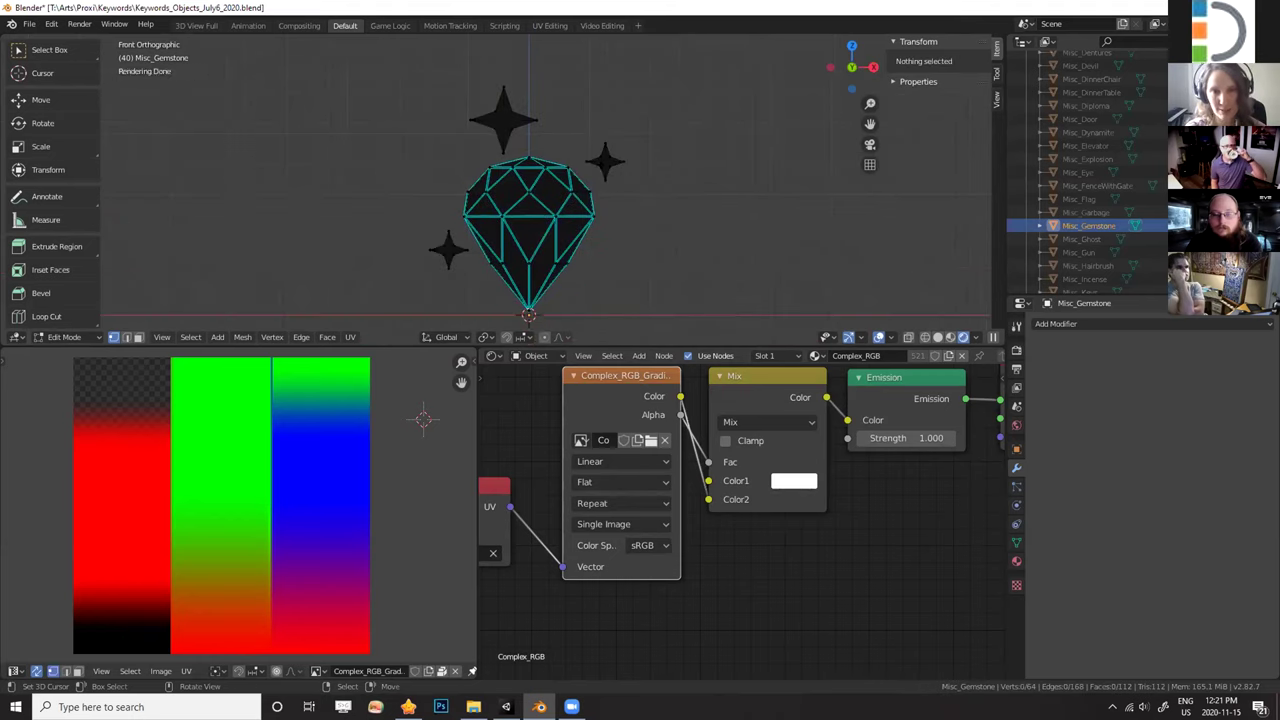
pyautogui.press('l')
pyautogui.press('l')
pyautogui.press('l')
pyautogui.press('u')
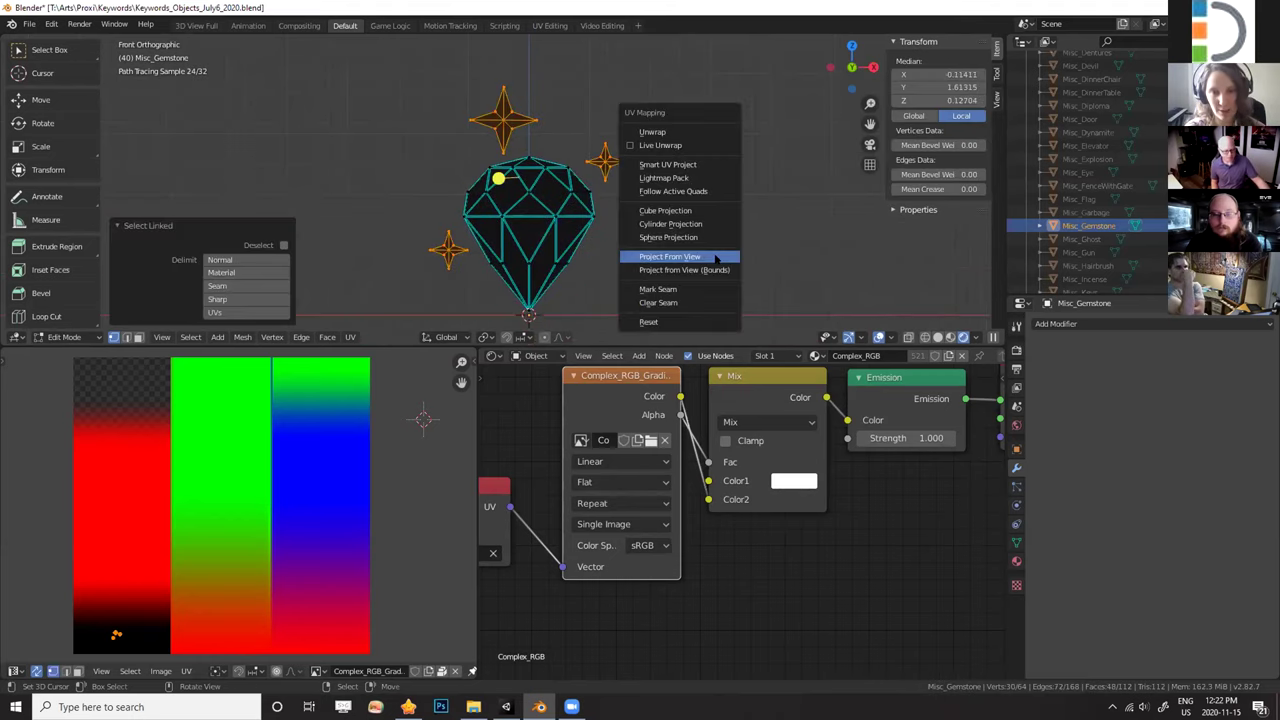
pyautogui.click(712, 256)
# Scale up the UVs of the three sparkles in the UV editor.
pyautogui.scroll(1, 236, 450)
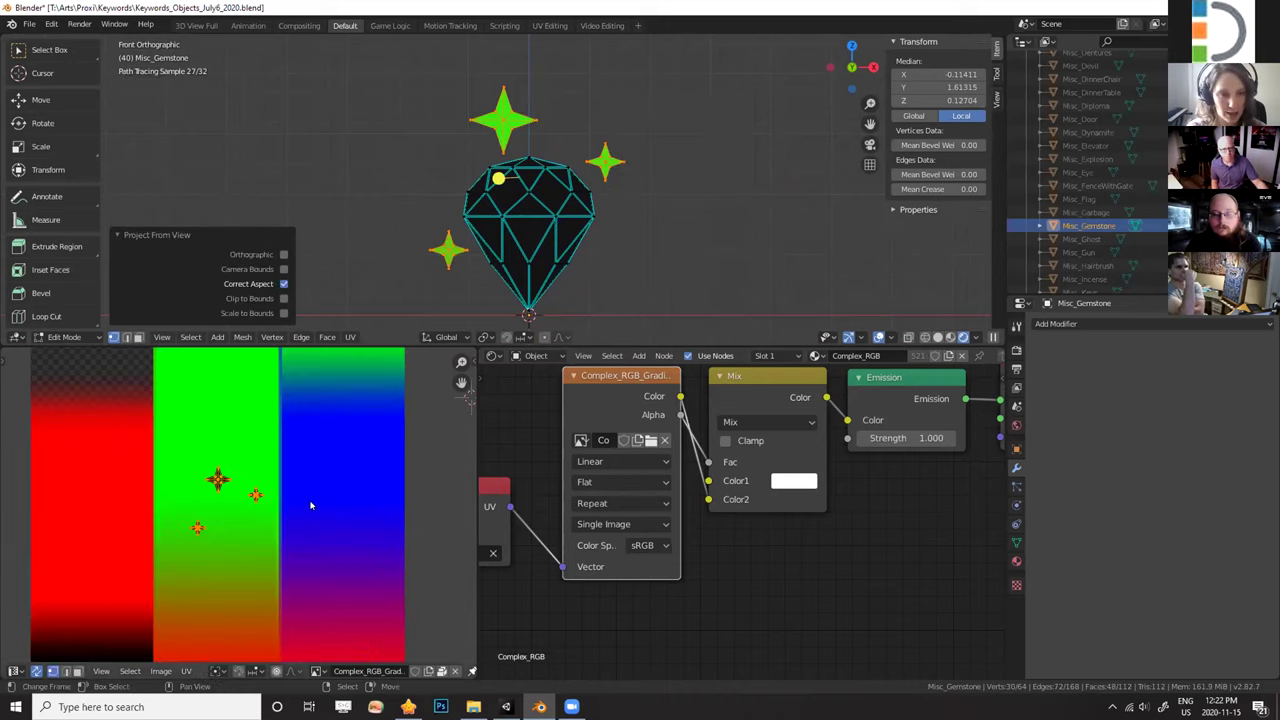
pyautogui.press('s')
pyautogui.click(451, 557)
pyautogui.moveTo(237, 459); pyautogui.dragTo(262, 483, button='middle')
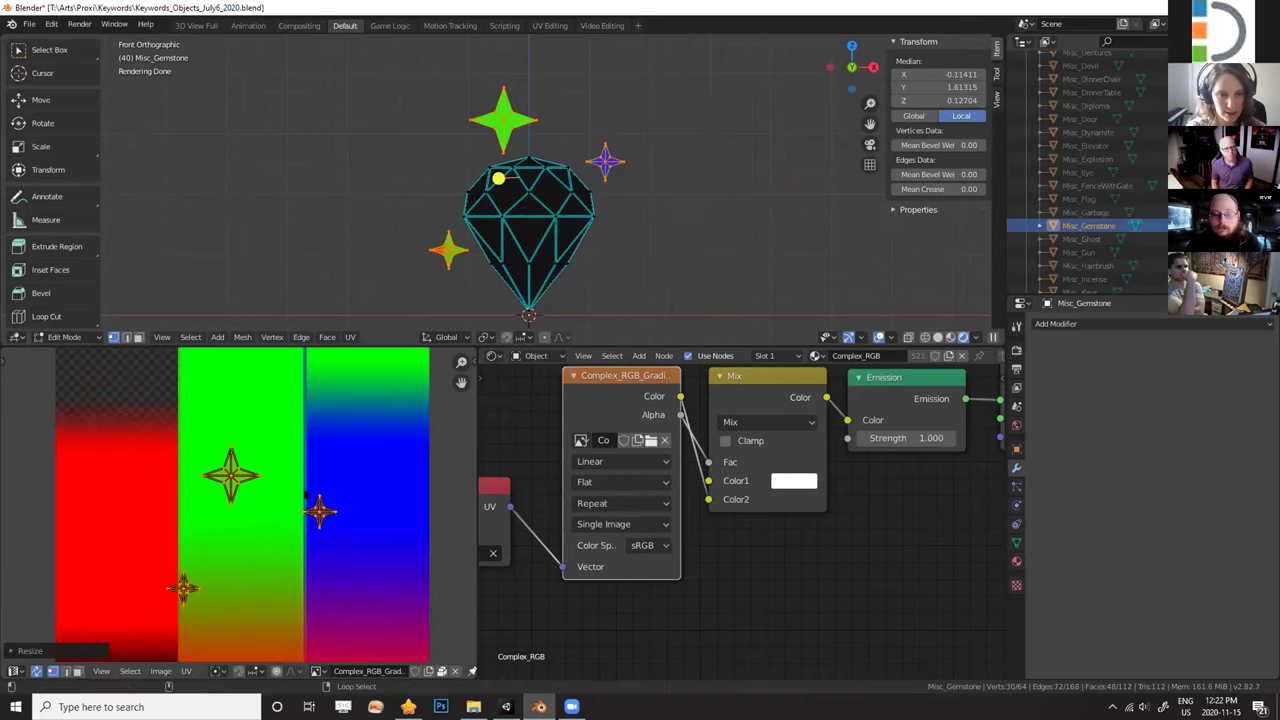
# In face select mode, move the largest sparkle's UV island onto the transparent-to-red transition of the gradient texture.
pyautogui.hotkey('alt', 'a')
pyautogui.press('l')
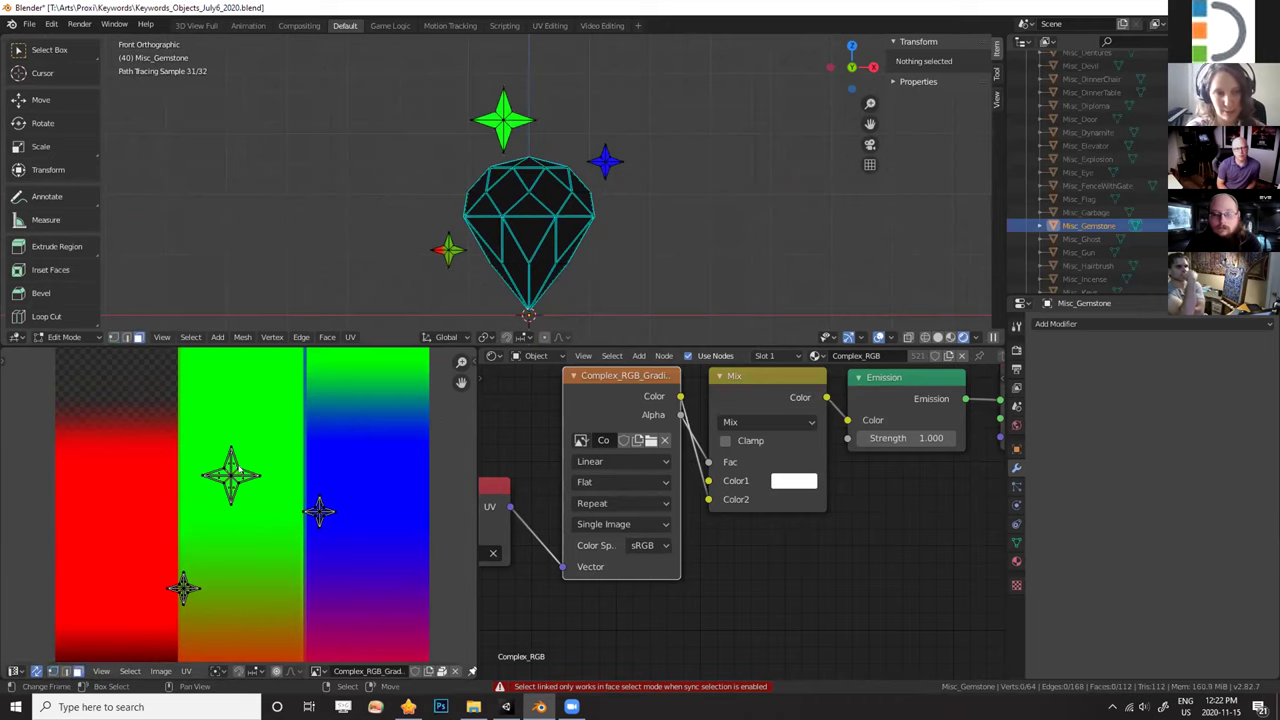
pyautogui.press('l')
pyautogui.scroll(-1, 231, 475)
pyautogui.press('g')
pyautogui.click(178, 494)
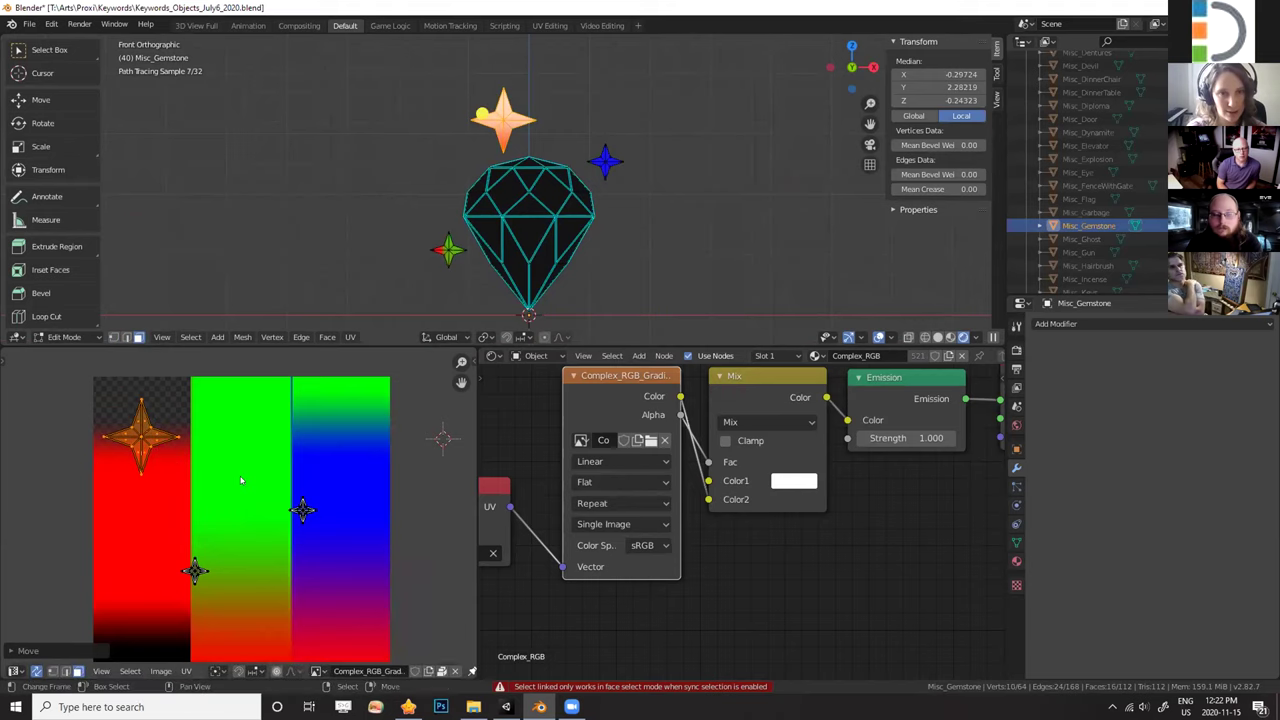
# Move the UV island of the sparkle on the gem's right onto the transparent-to-red transition and enlarge it to match the largest sparkle's island.
pyautogui.click(336, 511)
pyautogui.press('l')
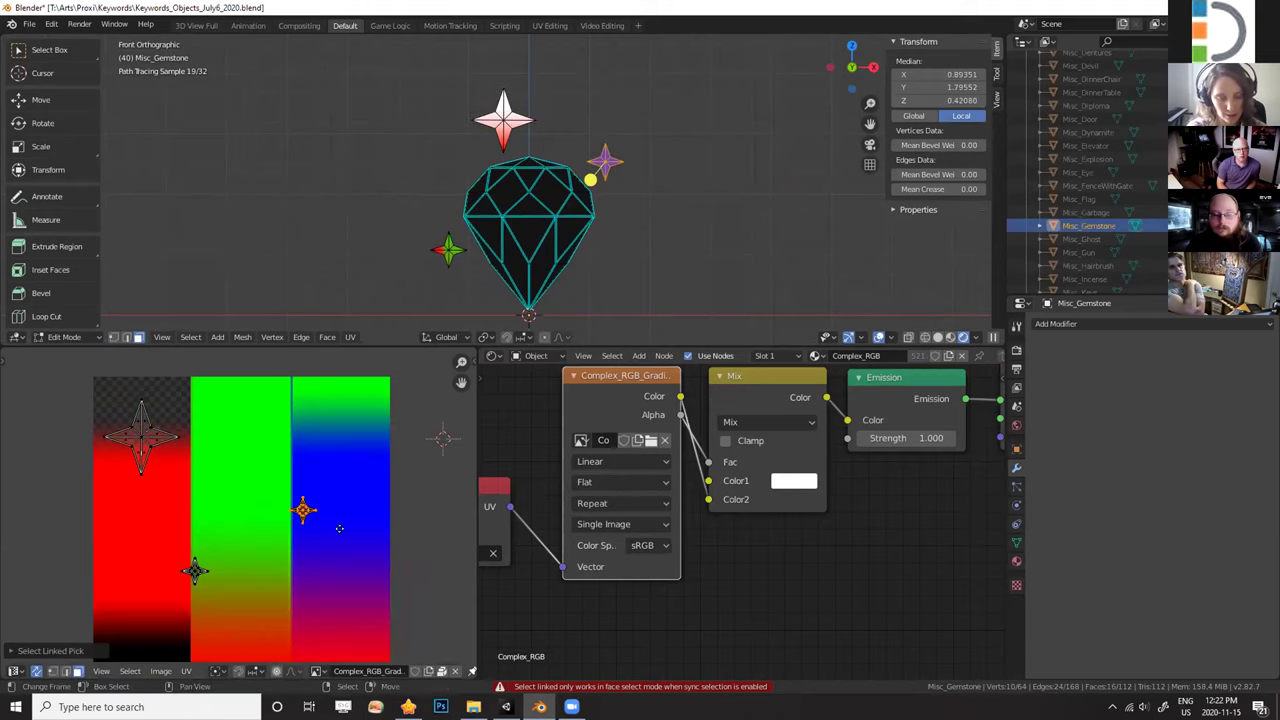
pyautogui.press('g')
pyautogui.click(188, 457)
pyautogui.press('s')
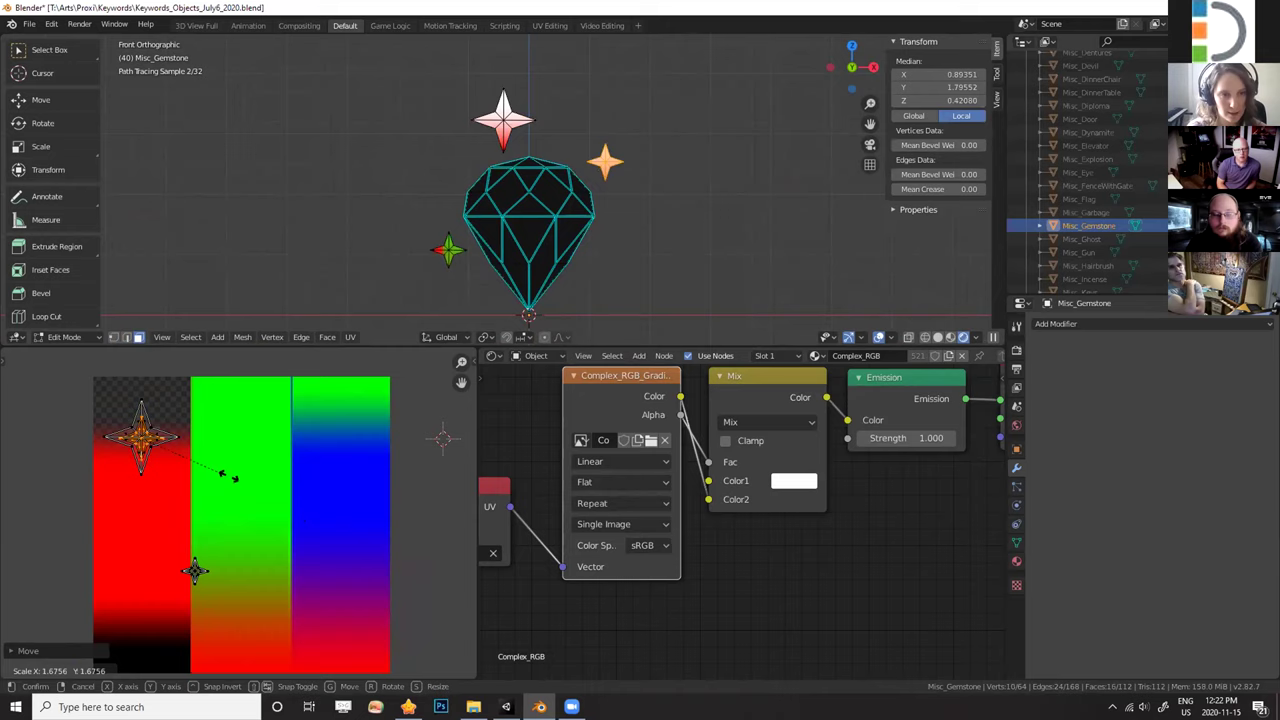
pyautogui.click(275, 499)
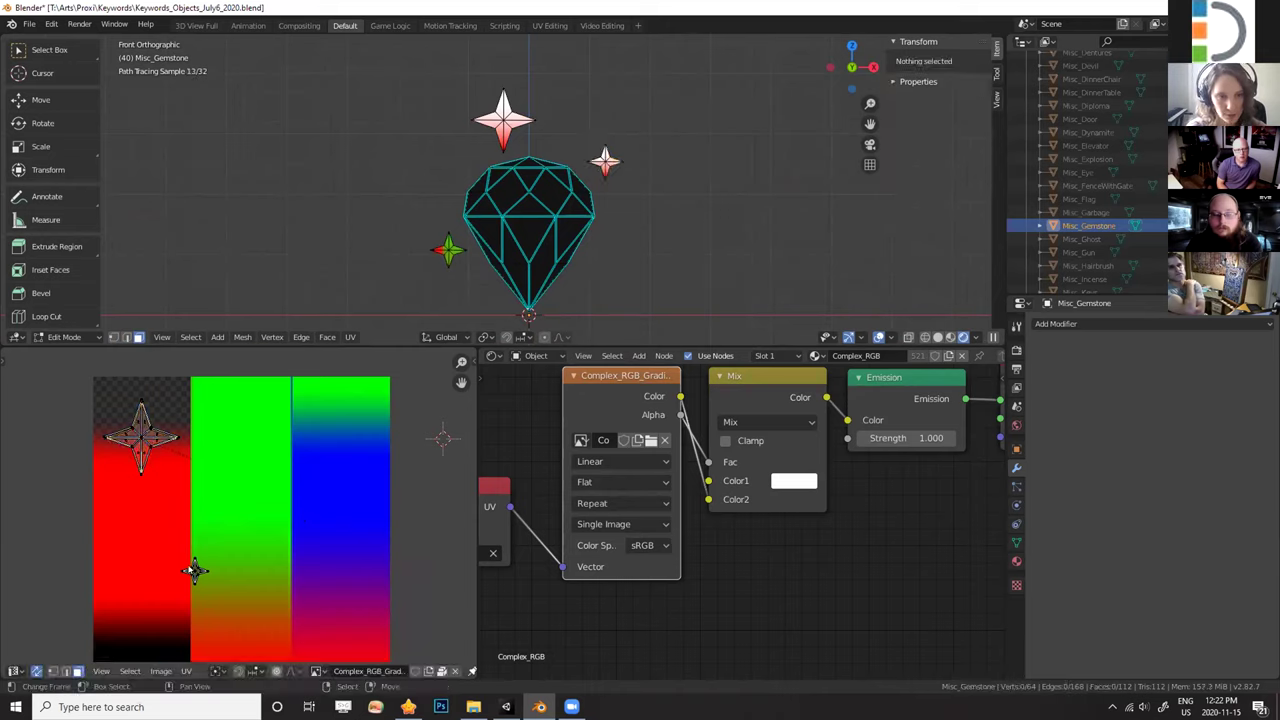
# Move the remaining lower sparkle's UV island onto the transparent-to-red transition and enlarge it to match the other sparkle islands.
pyautogui.press('l')
pyautogui.press('g')
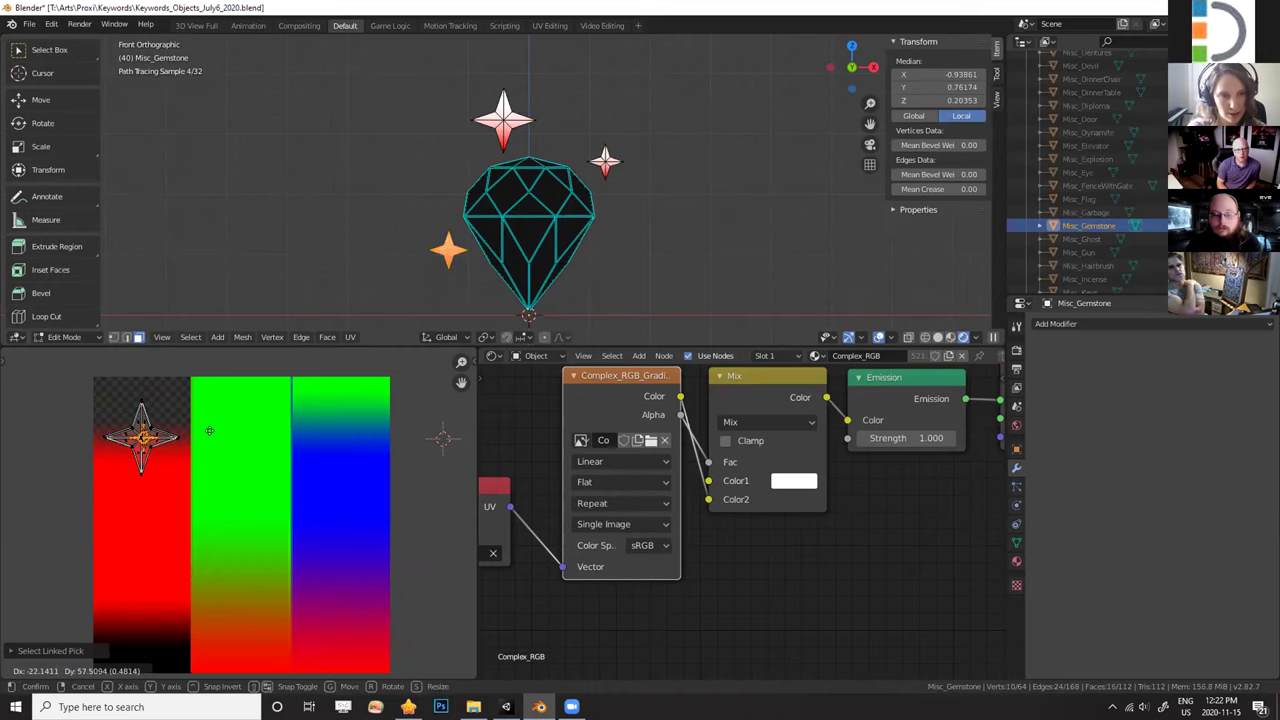
pyautogui.click(210, 437)
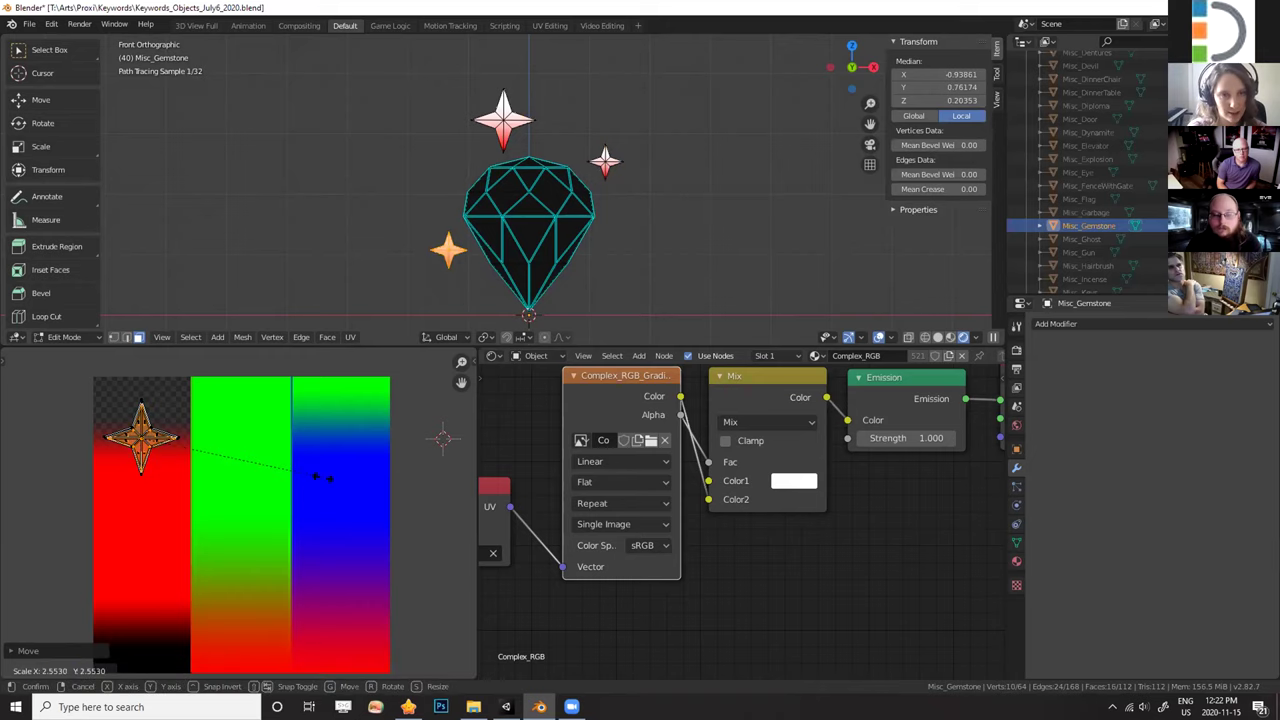
# Select only the linked gem mesh in front view and unwrap it with Project From View.
pyautogui.hotkey('alt', 'a')
pyautogui.moveTo(538, 258); pyautogui.dragTo(542, 262, button='middle')
pyautogui.press('l')
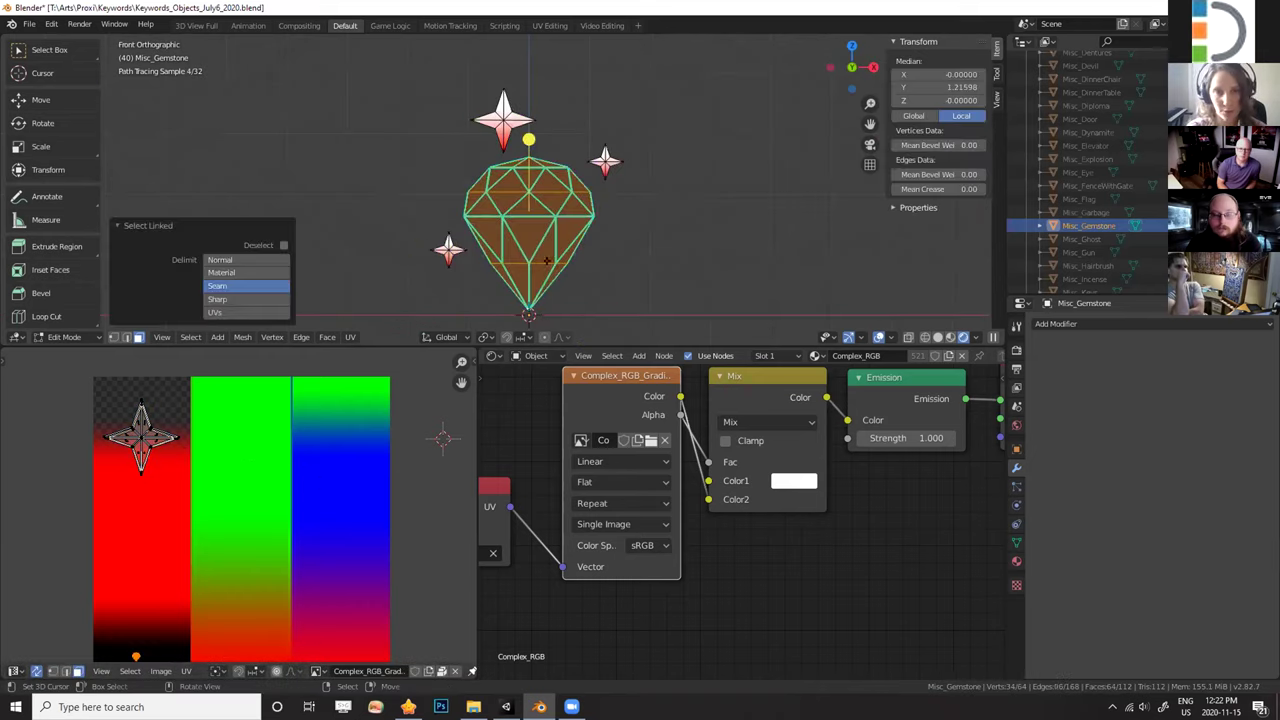
pyautogui.press('u')
pyautogui.press('Return')
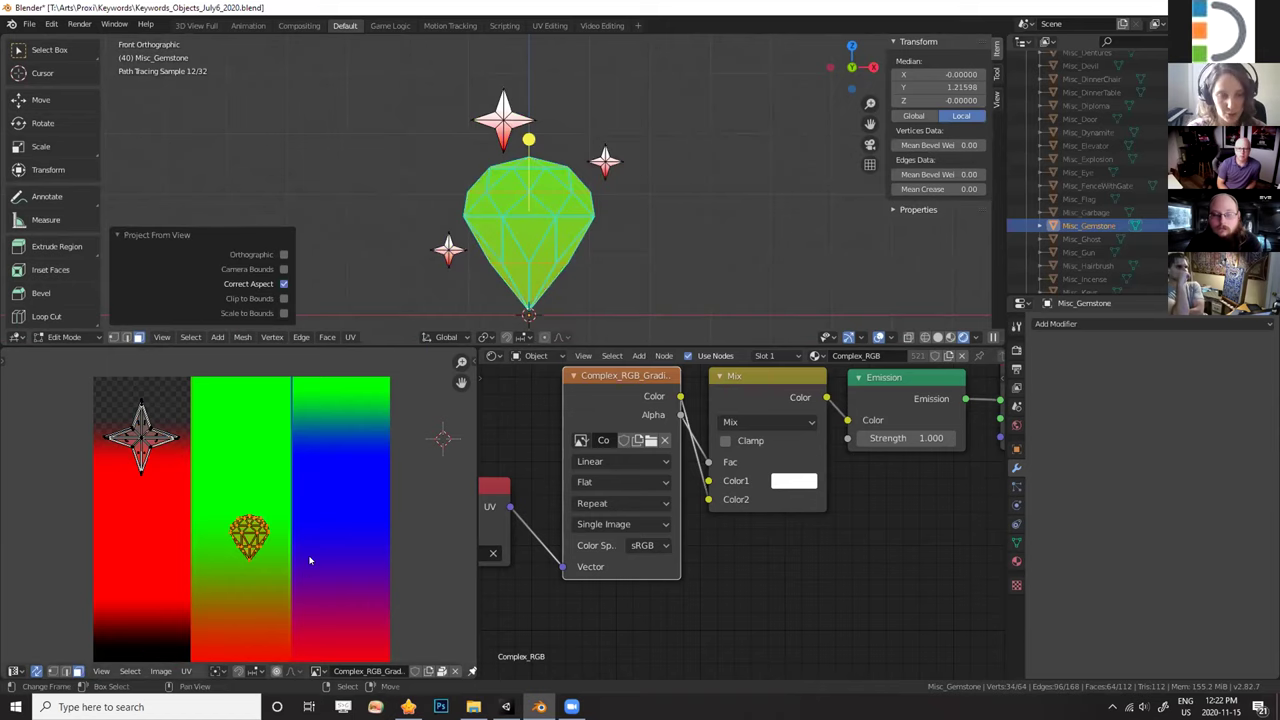
# Scale the gem's UV island up slightly and place it on the green-to-blue transition of the gradient texture's blue column.
pyautogui.press('s')
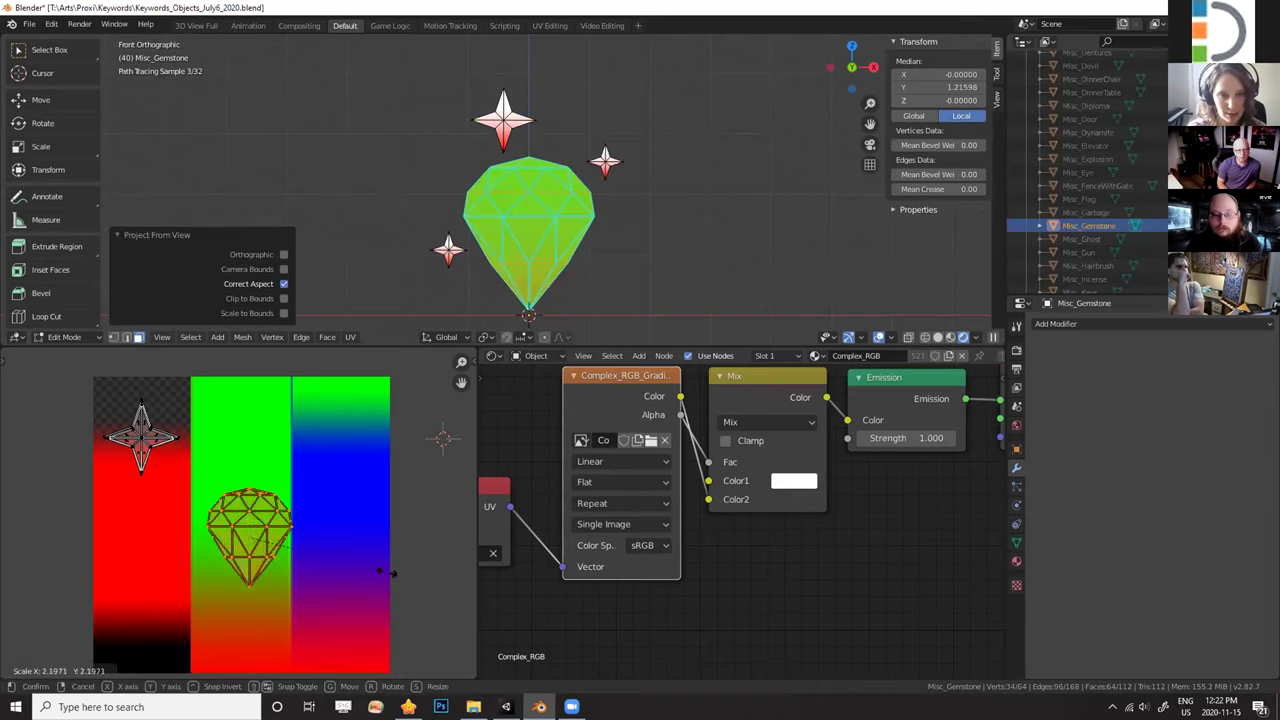
pyautogui.click(234, 566)
pyautogui.press('g')
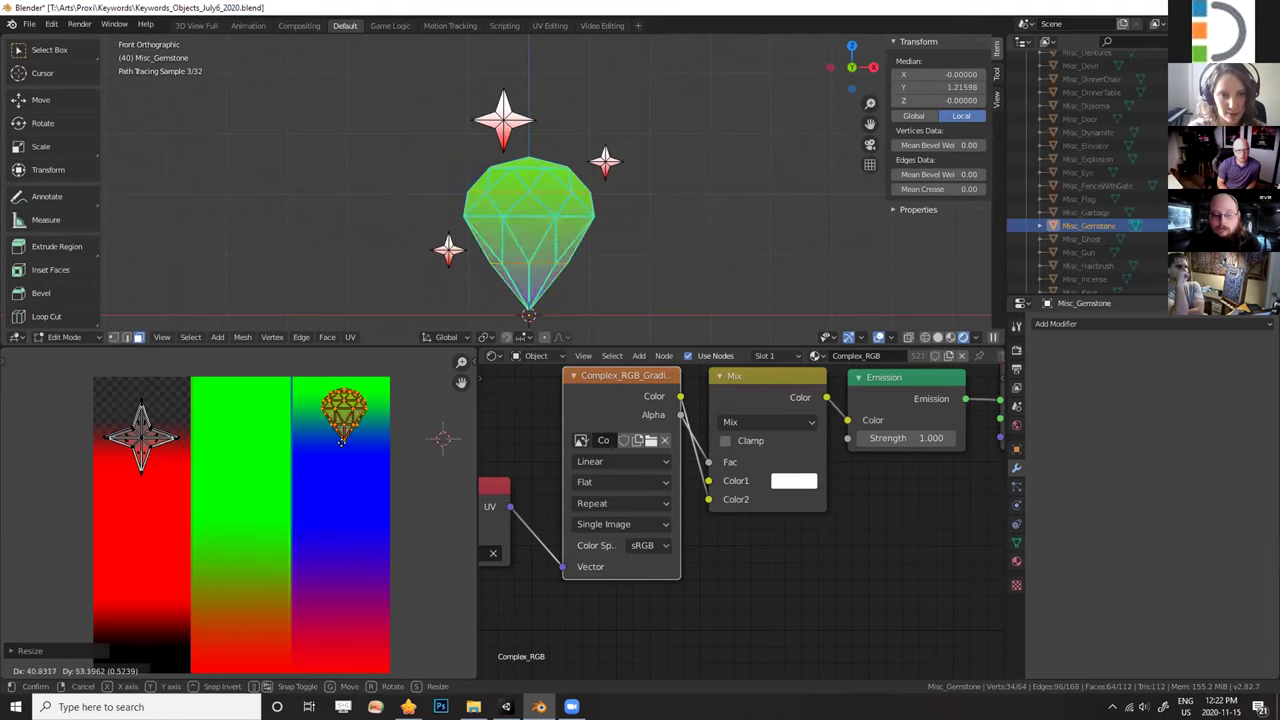
pyautogui.click(341, 440)
# Clear the selection and select the upward-pointing triangular facets directly above the gem's widest edge, all the way around.
pyautogui.scroll(2, 532, 238)
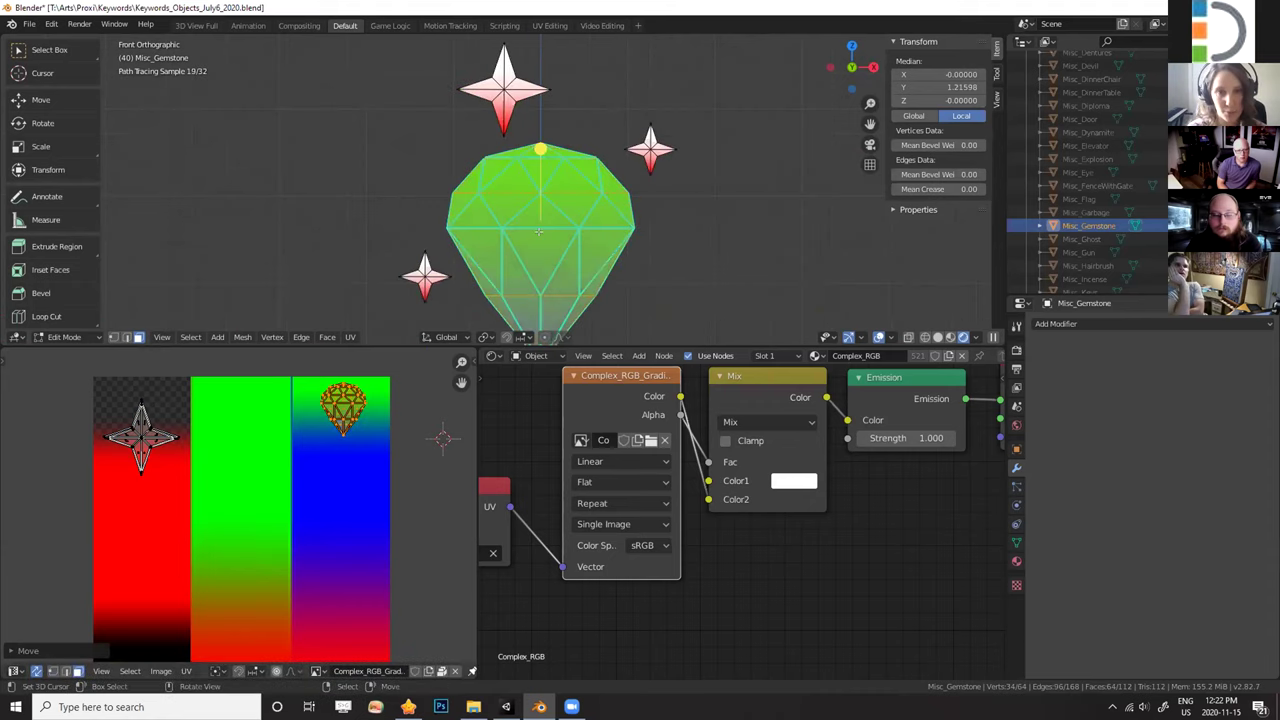
pyautogui.hotkey('alt', 'a')
pyautogui.click(487, 220)
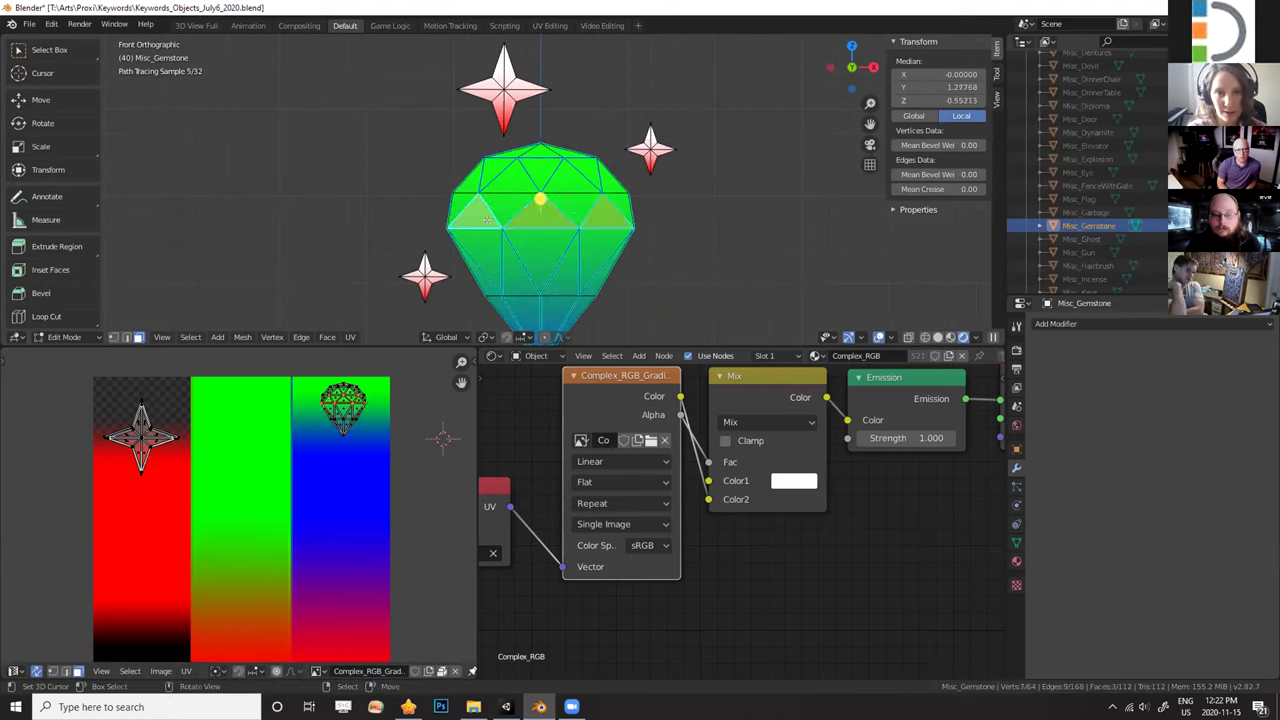
pyautogui.moveTo(570, 249); pyautogui.dragTo(635, 249, button='middle')
pyautogui.moveTo(464, 212); pyautogui.dragTo(430, 215, button='middle')
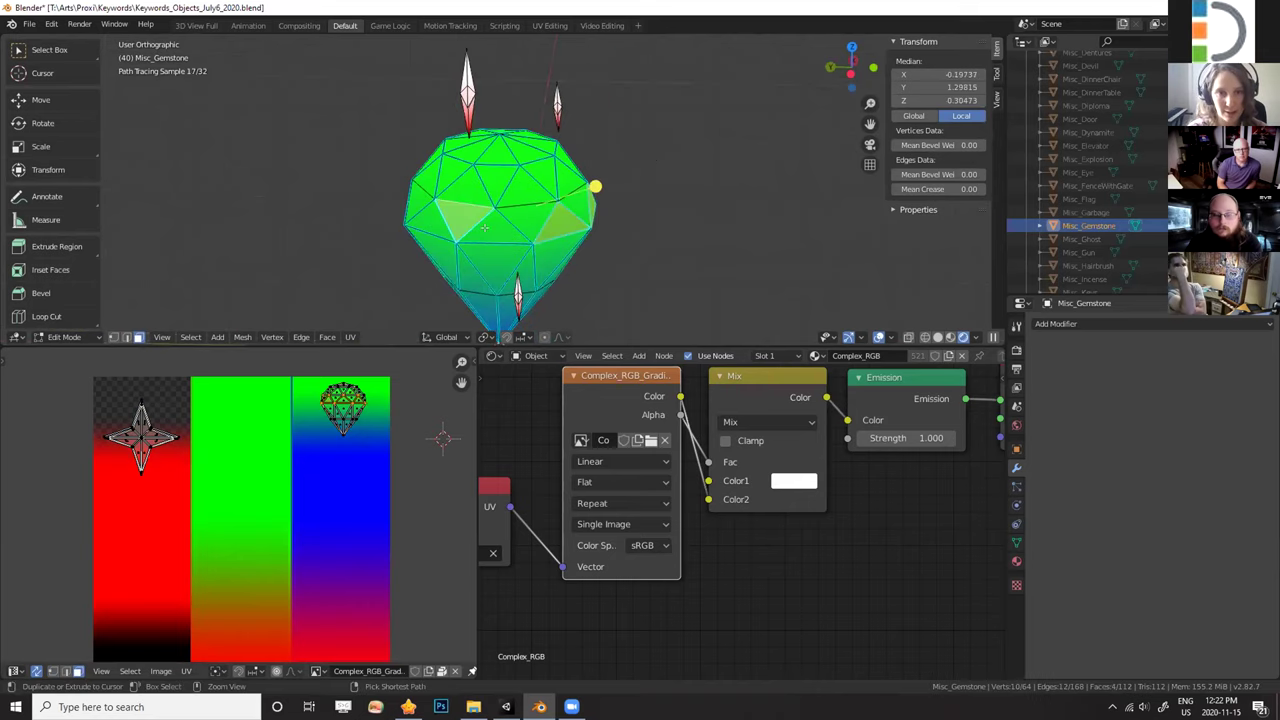
pyautogui.keyDown('shift'); pyautogui.click(480, 226); pyautogui.keyUp('shift')
pyautogui.keyDown('shift'); pyautogui.click(575, 220); pyautogui.keyUp('shift')
pyautogui.moveTo(595, 221); pyautogui.dragTo(540, 225, button='middle')
pyautogui.keyDown('shift'); pyautogui.click(470, 240); pyautogui.keyUp('shift')
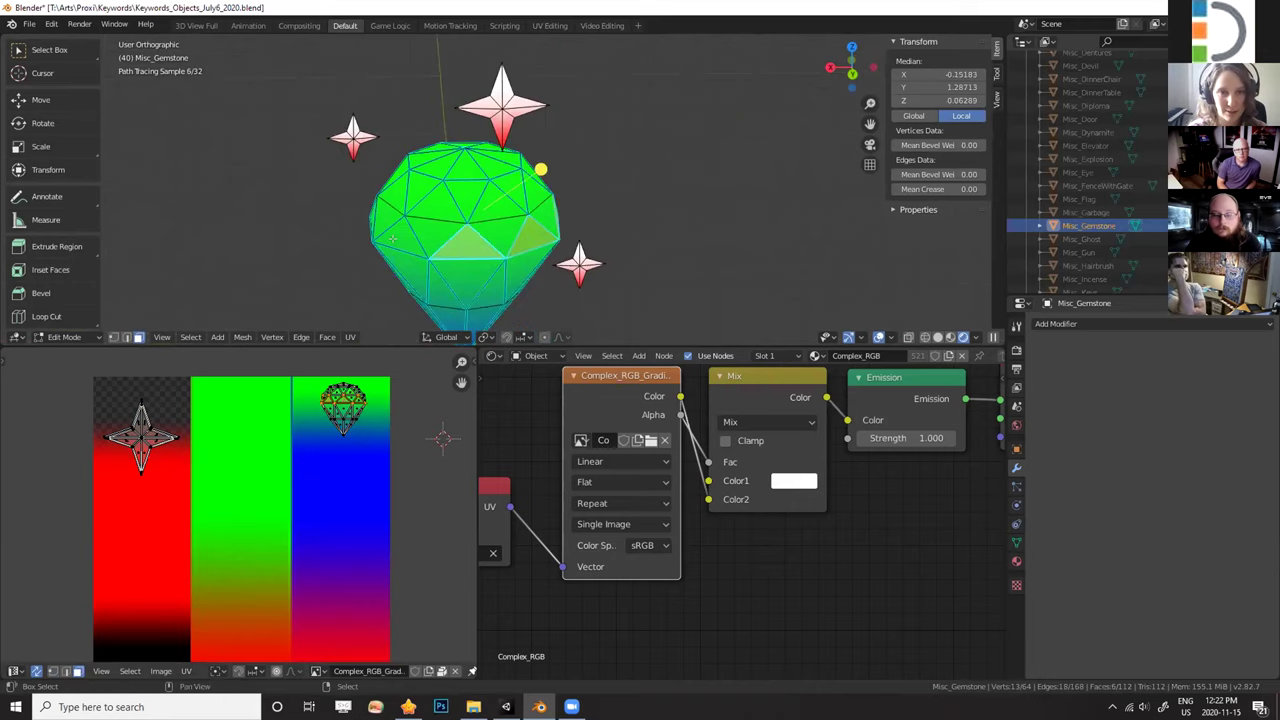
pyautogui.keyDown('shift'); pyautogui.click(527, 226); pyautogui.keyUp('shift')
# Add alternating triangular facets from the upper rows of the gem's crown to the selection, working around to its top.
pyautogui.moveTo(517, 160); pyautogui.dragTo(505, 175, button='middle')
pyautogui.keyDown('shift'); pyautogui.click(500, 200); pyautogui.keyUp('shift')
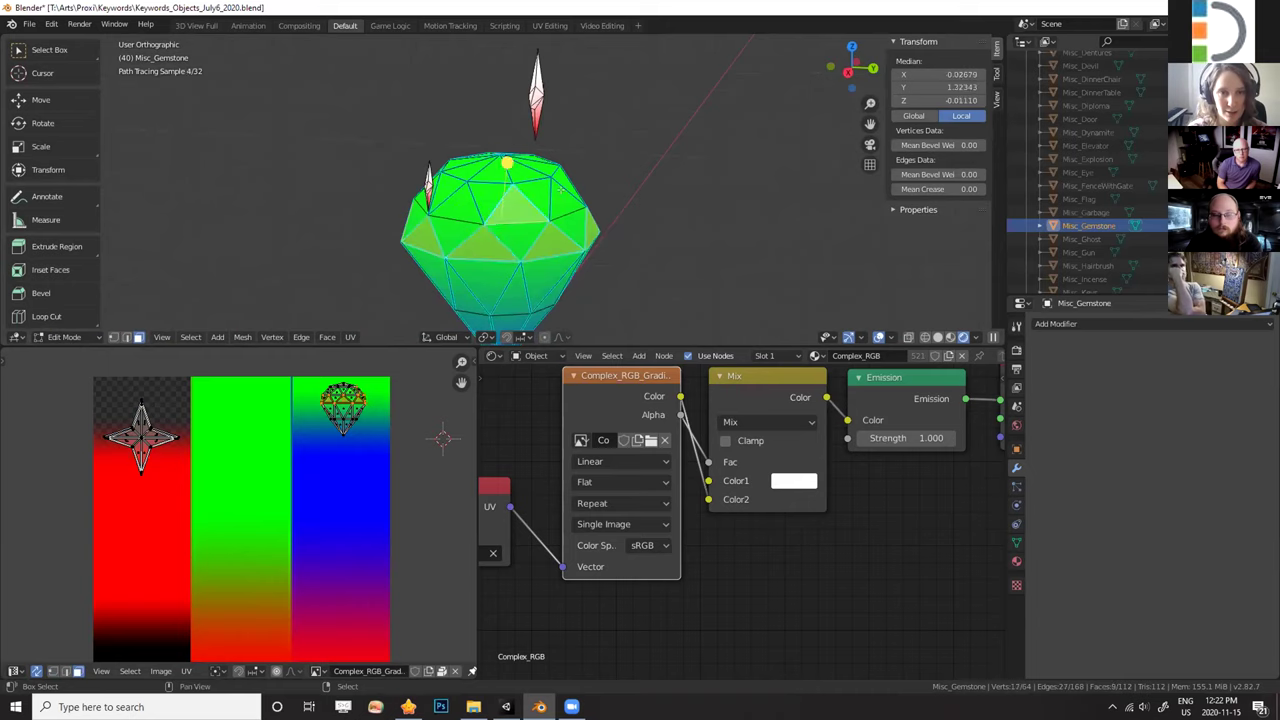
pyautogui.keyDown('shift'); pyautogui.click(510, 168); pyautogui.keyUp('shift')
pyautogui.moveTo(403, 211)
pyautogui.mouseDown(button='middle')
pyautogui.moveTo(570, 197)
pyautogui.moveTo(558, 178)
pyautogui.mouseUp(button='middle')
pyautogui.keyDown('shift'); pyautogui.click(558, 178); pyautogui.keyUp('shift')
pyautogui.moveTo(423, 176)
pyautogui.mouseDown(button='middle')
pyautogui.moveTo(568, 196)
pyautogui.moveTo(550, 228)
pyautogui.mouseUp(button='middle')
pyautogui.keyDown('shift'); pyautogui.click(568, 196); pyautogui.keyUp('shift')
pyautogui.keyDown('shift'); pyautogui.click(568, 196); pyautogui.keyUp('shift')
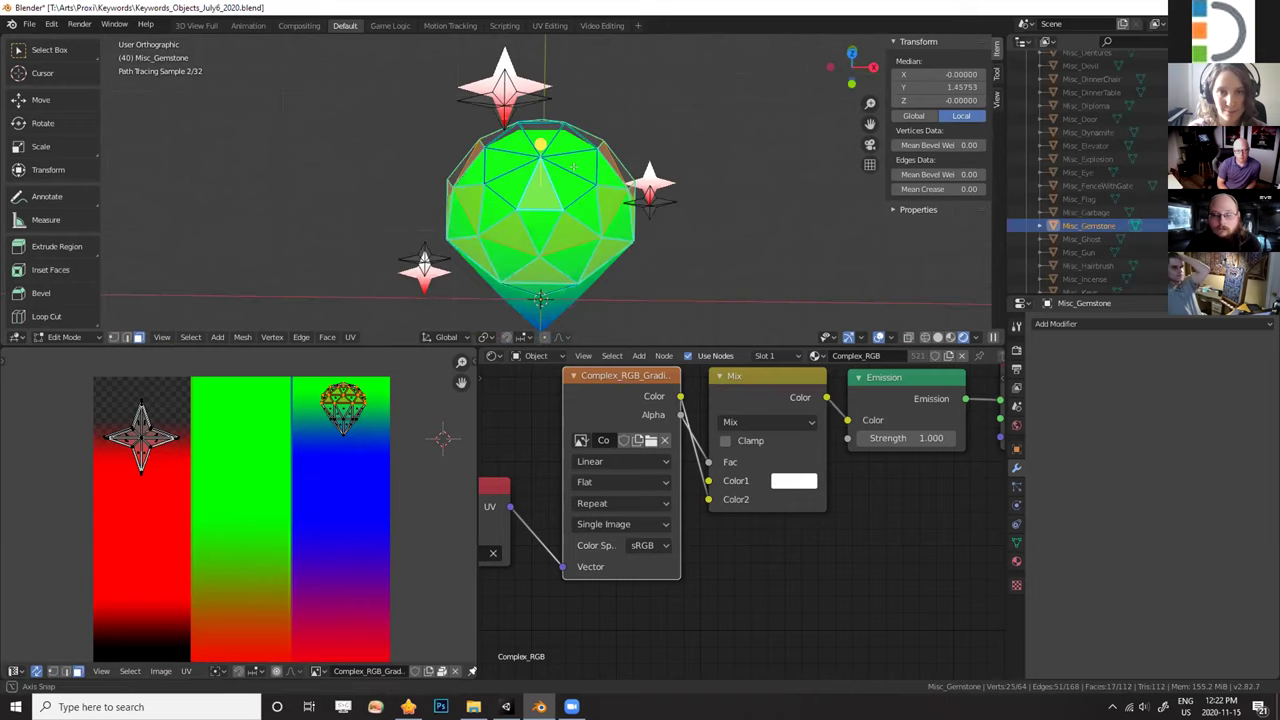
pyautogui.keyDown('alt'); pyautogui.moveTo(574, 166); pyautogui.dragTo(540, 131, button='middle'); pyautogui.keyUp('alt')
pyautogui.keyDown('shift'); pyautogui.click(540, 131); pyautogui.keyUp('shift')
pyautogui.keyDown('shift'); pyautogui.click(540, 278); pyautogui.keyUp('shift')
# Add alternating facets of the gem's tapered lower half, including those around its tip, to the selection.
pyautogui.moveTo(540, 278)
pyautogui.mouseDown(button='middle')
pyautogui.moveTo(508, 237)
pyautogui.moveTo(537, 212)
pyautogui.moveTo(552, 240)
pyautogui.moveTo(489, 241)
pyautogui.moveTo(520, 240)
pyautogui.mouseUp(button='middle')
pyautogui.scroll(-2, 508, 201)
pyautogui.keyDown('shift'); pyautogui.click(499, 208); pyautogui.keyUp('shift')
pyautogui.keyDown('shift'); pyautogui.click(552, 240); pyautogui.keyUp('shift')
pyautogui.keyDown('shift'); pyautogui.click(559, 229); pyautogui.keyUp('shift')
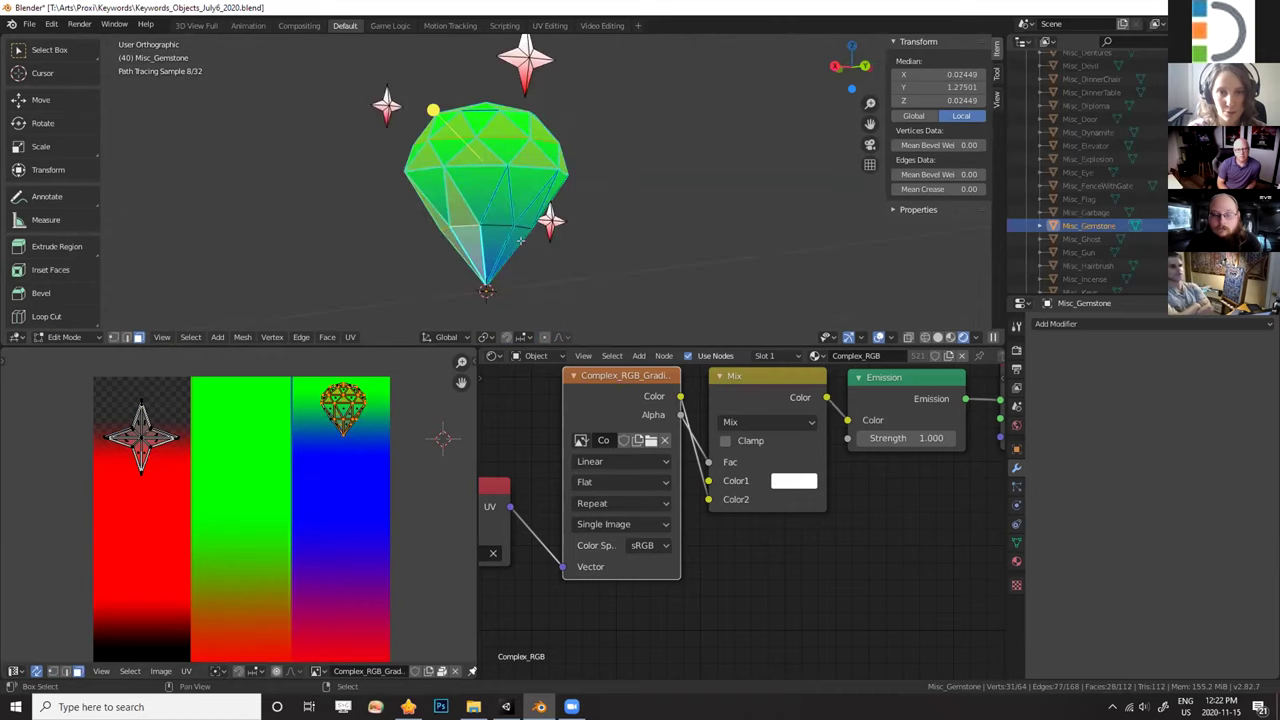
pyautogui.keyDown('shift'); pyautogui.click(528, 210); pyautogui.keyUp('shift')
pyautogui.moveTo(408, 229); pyautogui.dragTo(487, 217, button='middle')
pyautogui.keyDown('shift'); pyautogui.click(487, 217); pyautogui.keyUp('shift')
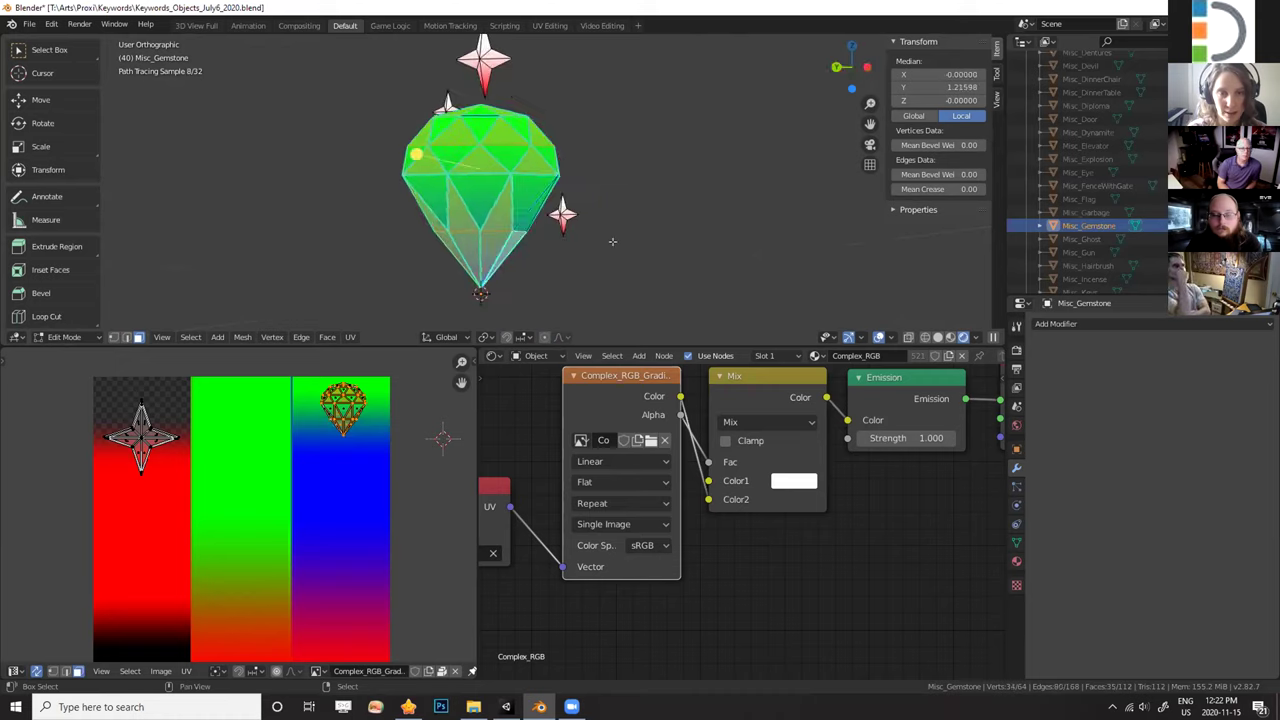
# Move the selected facets' UVs down along Y toward the blue area, stretch them along Y, and return to Object Mode.
pyautogui.moveTo(386, 223); pyautogui.dragTo(621, 244, button='middle')
pyautogui.press('KP_1')
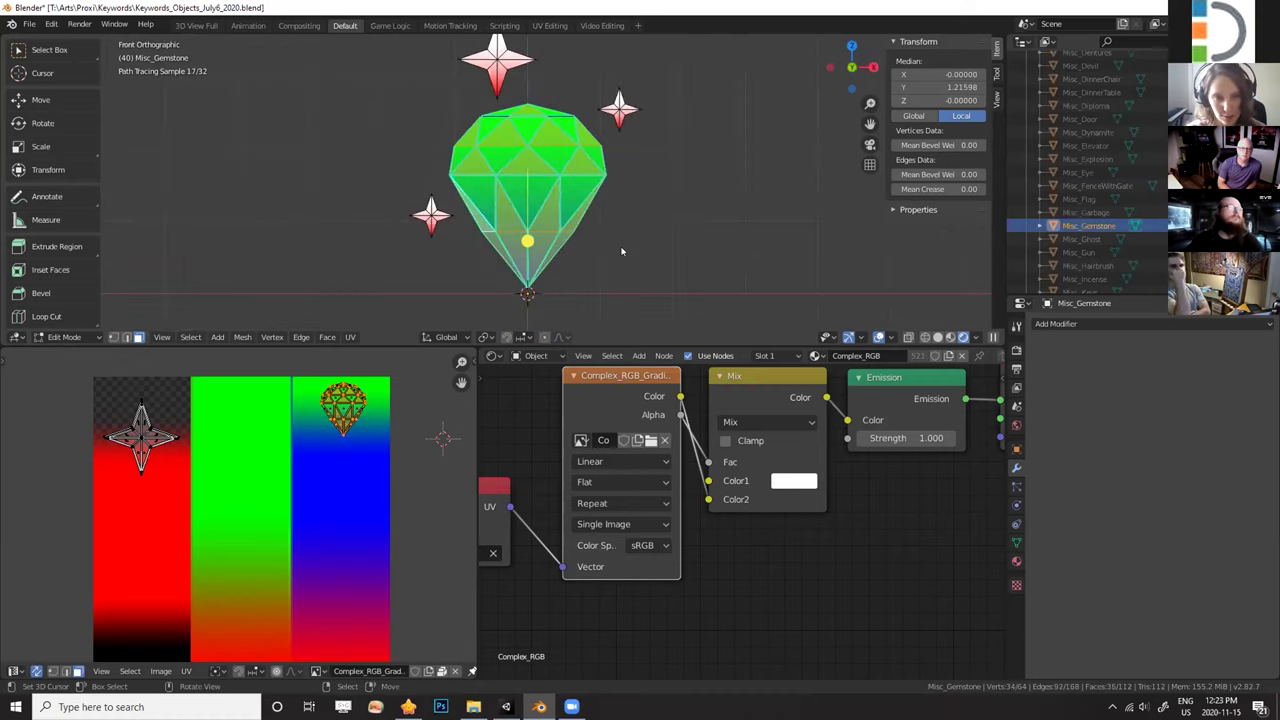
pyautogui.press('g')
pyautogui.press('y')
pyautogui.click(400, 477)
pyautogui.press('s')
pyautogui.press('y')
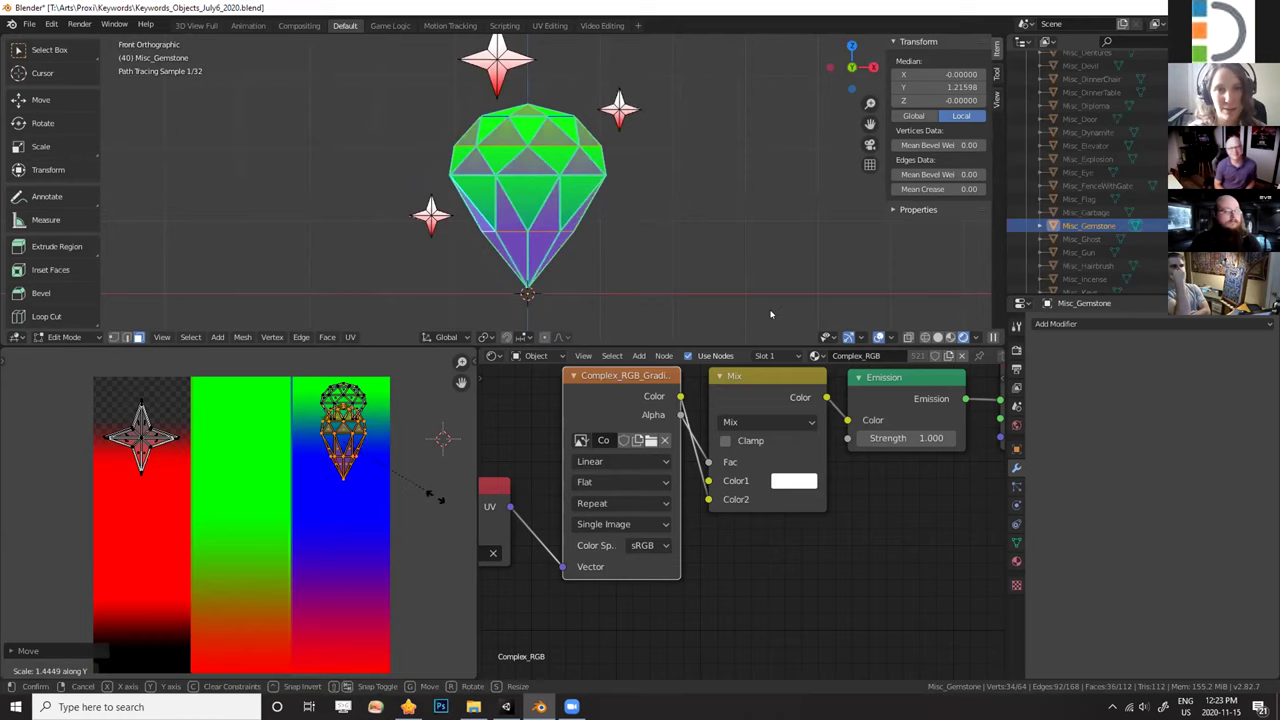
pyautogui.click(430, 495)
pyautogui.press('Tab')
# Examine the coloured gemstone and its sparkles from several angles.
pyautogui.moveTo(640, 250); pyautogui.dragTo(764, 275, button='middle')
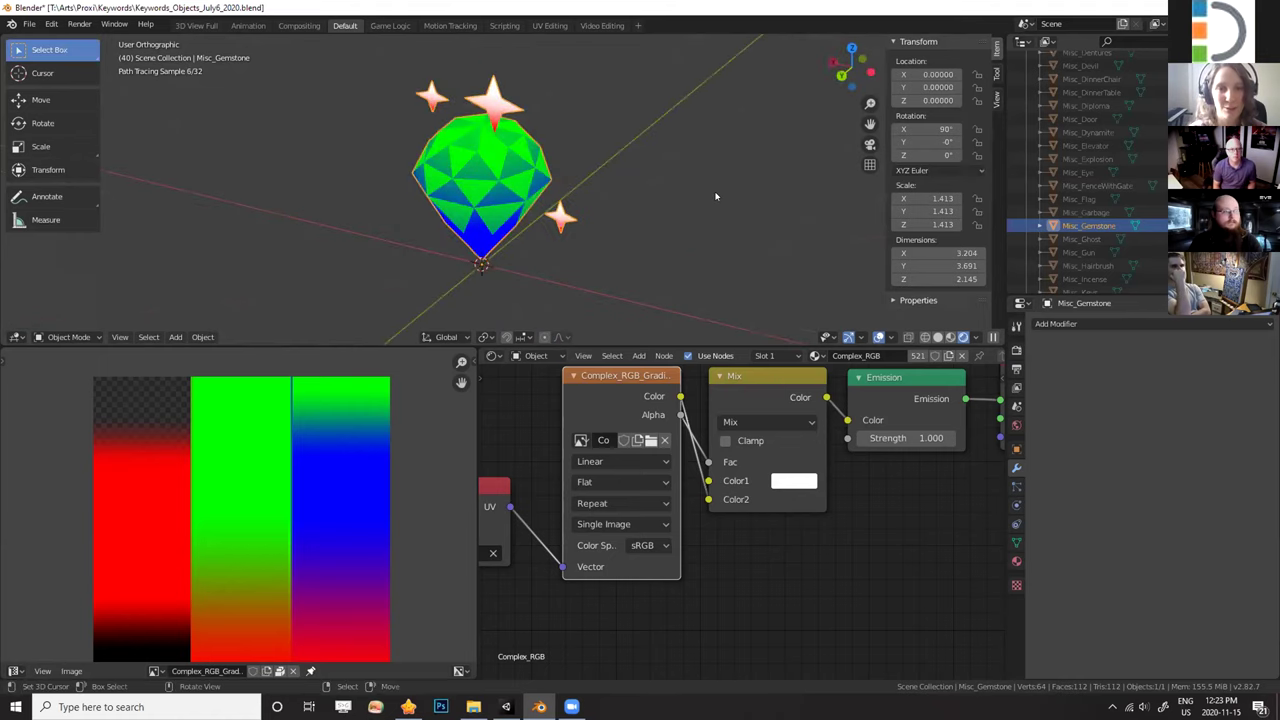
pyautogui.scroll(2, 715, 196)
pyautogui.moveTo(715, 196); pyautogui.dragTo(675, 227, button='middle')
pyautogui.scroll(-3, 577, 232)
pyautogui.moveTo(379, 240); pyautogui.dragTo(698, 224, button='middle')
pyautogui.moveTo(560, 240); pyautogui.dragTo(560, 240, button='middle')
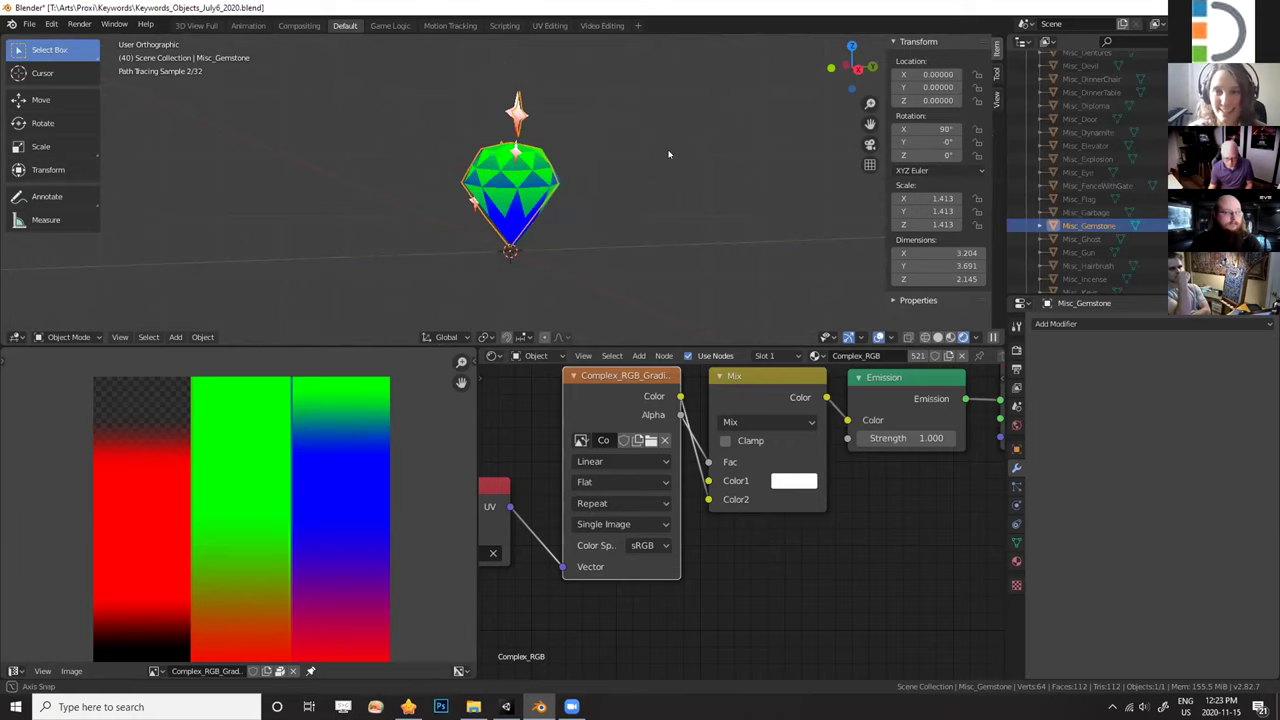
pyautogui.moveTo(561, 230); pyautogui.dragTo(587, 237, button='middle')
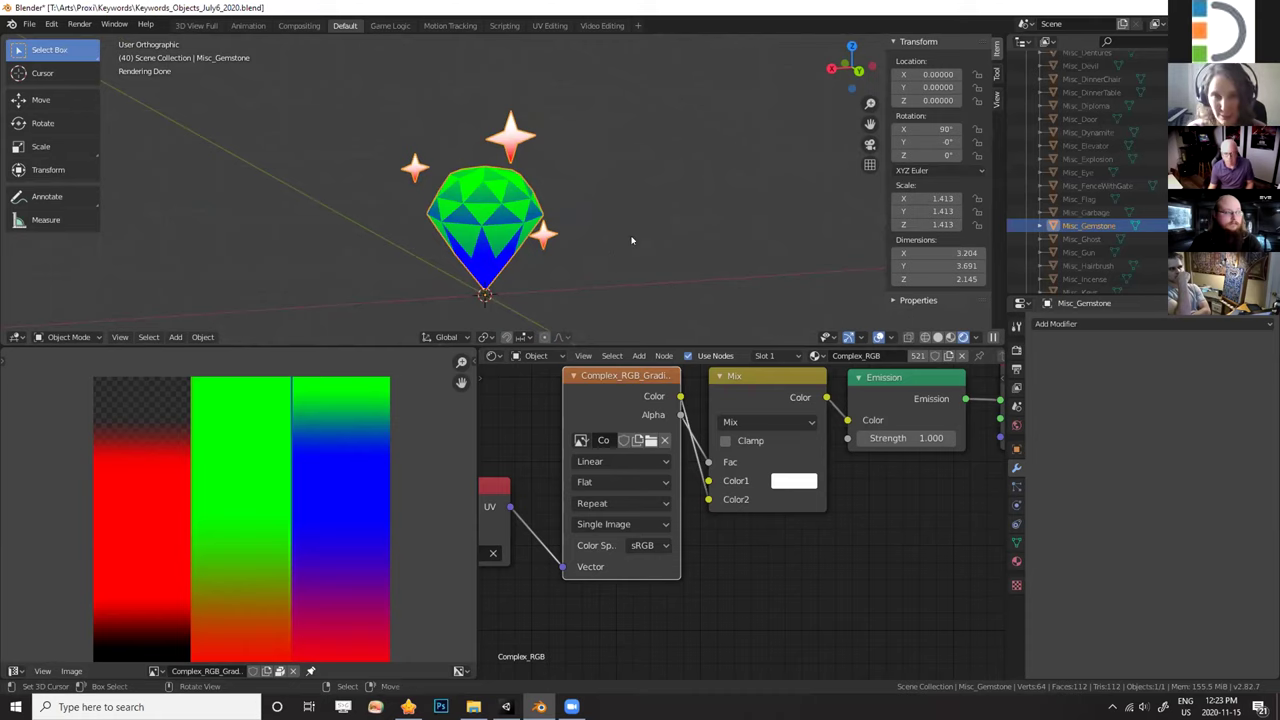
pyautogui.moveTo(631, 240); pyautogui.dragTo(545, 231, button='middle')
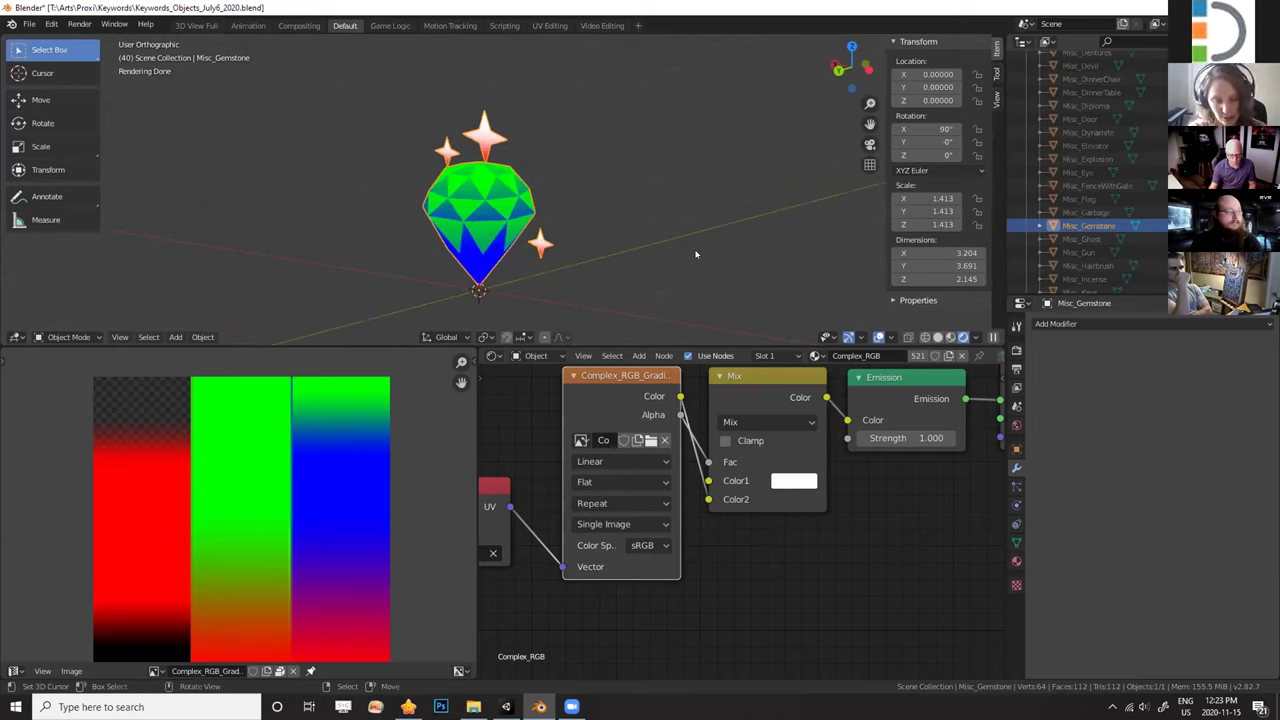
# Rotate the gemstone object 90° about the global X axis.
pyautogui.write('rx90')
pyautogui.press('Return')
pyautogui.moveTo(646, 277)
pyautogui.mouseDown(button='middle')
pyautogui.moveTo(567, 284)
pyautogui.moveTo(621, 136)
pyautogui.moveTo(577, 203)
pyautogui.moveTo(633, 146)
pyautogui.moveTo(611, 157)
pyautogui.mouseUp(button='middle')
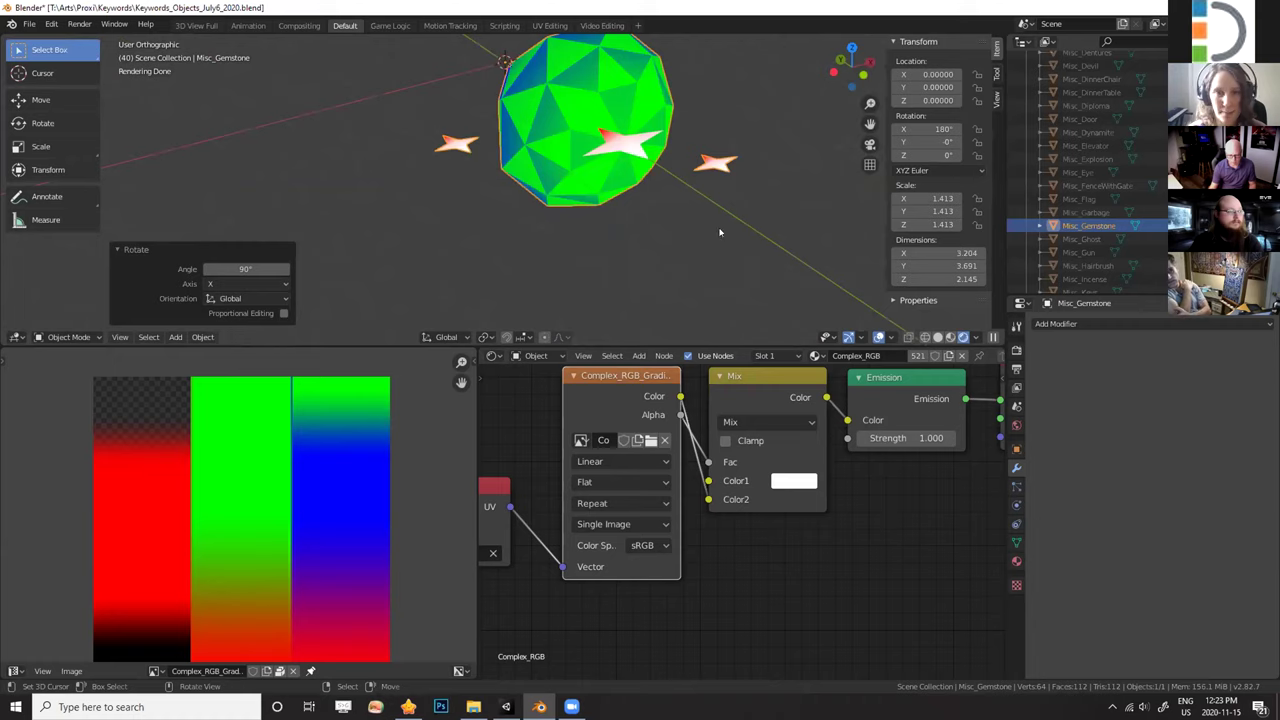
pyautogui.press('KP_3')
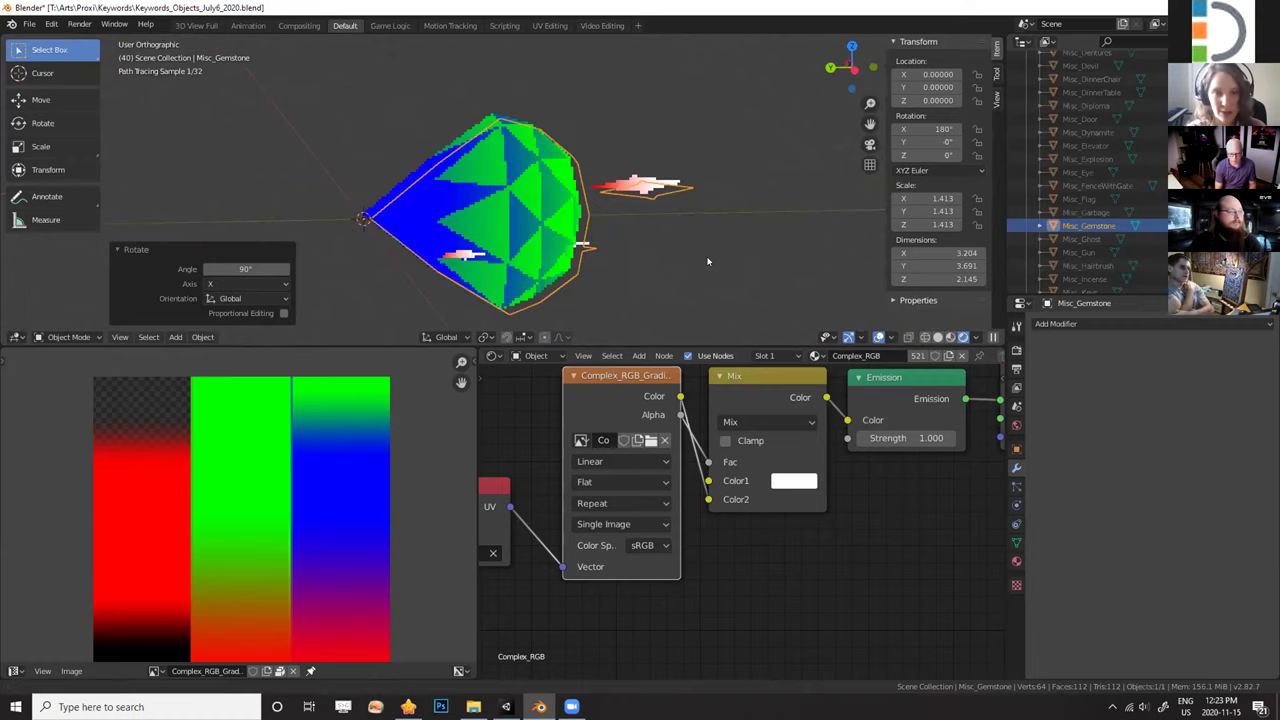
# Apply the gemstone's location, followed by its rotation and scale.
pyautogui.hotkey('ctrl', 'a')
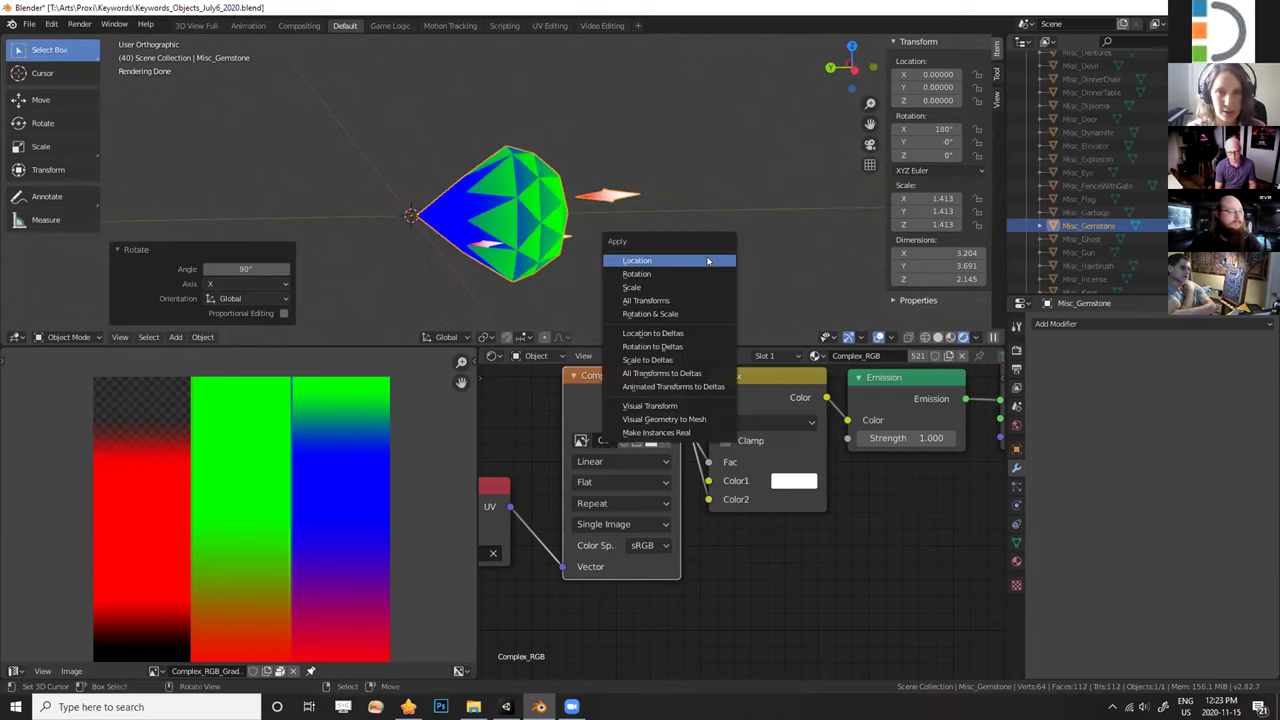
pyautogui.click(708, 260)
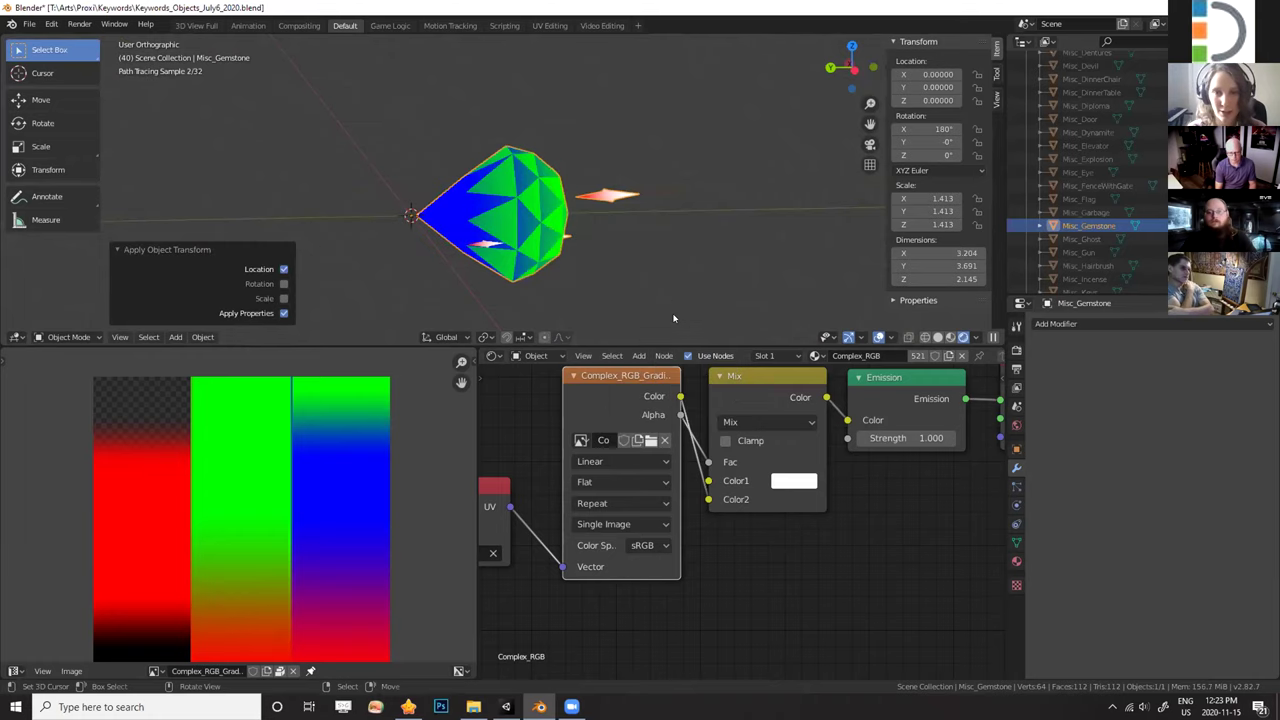
pyautogui.hotkey('ctrl', 'a')
pyautogui.click(675, 309)
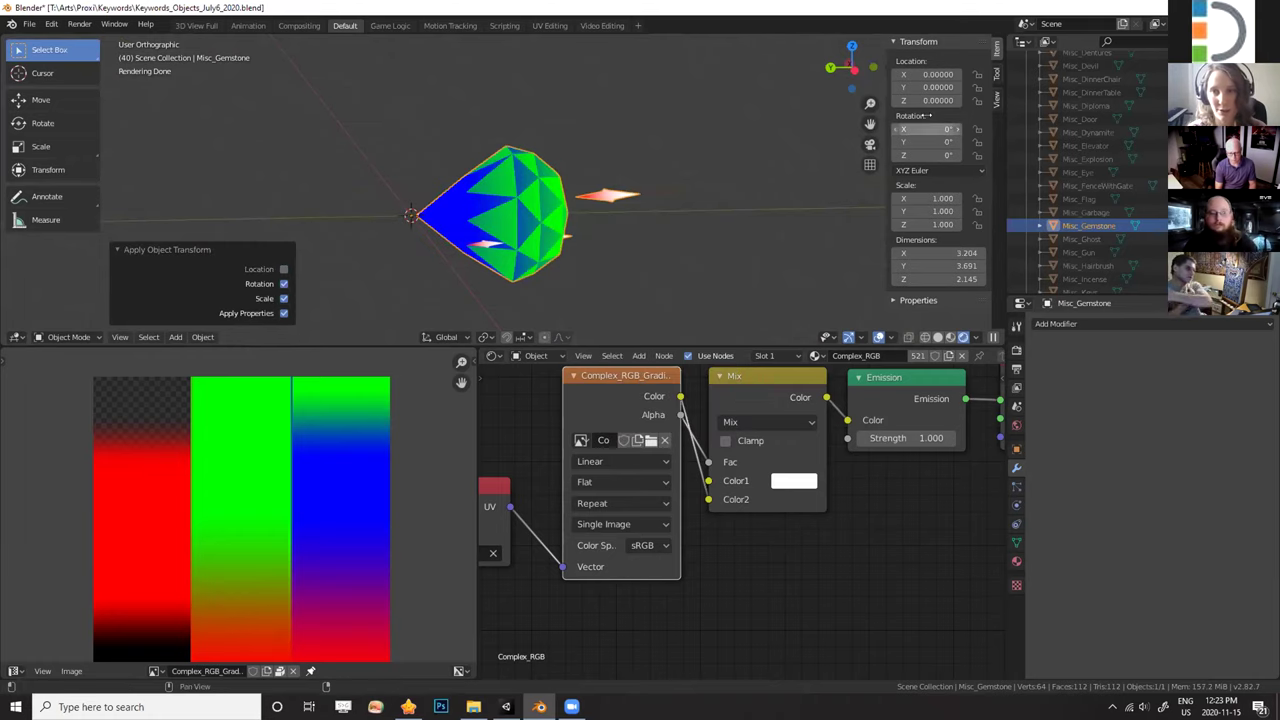
# Try a 90° rotation of the gemstone about the global X axis, and undo it.
pyautogui.press('r')
pyautogui.press('x')
pyautogui.press('9')
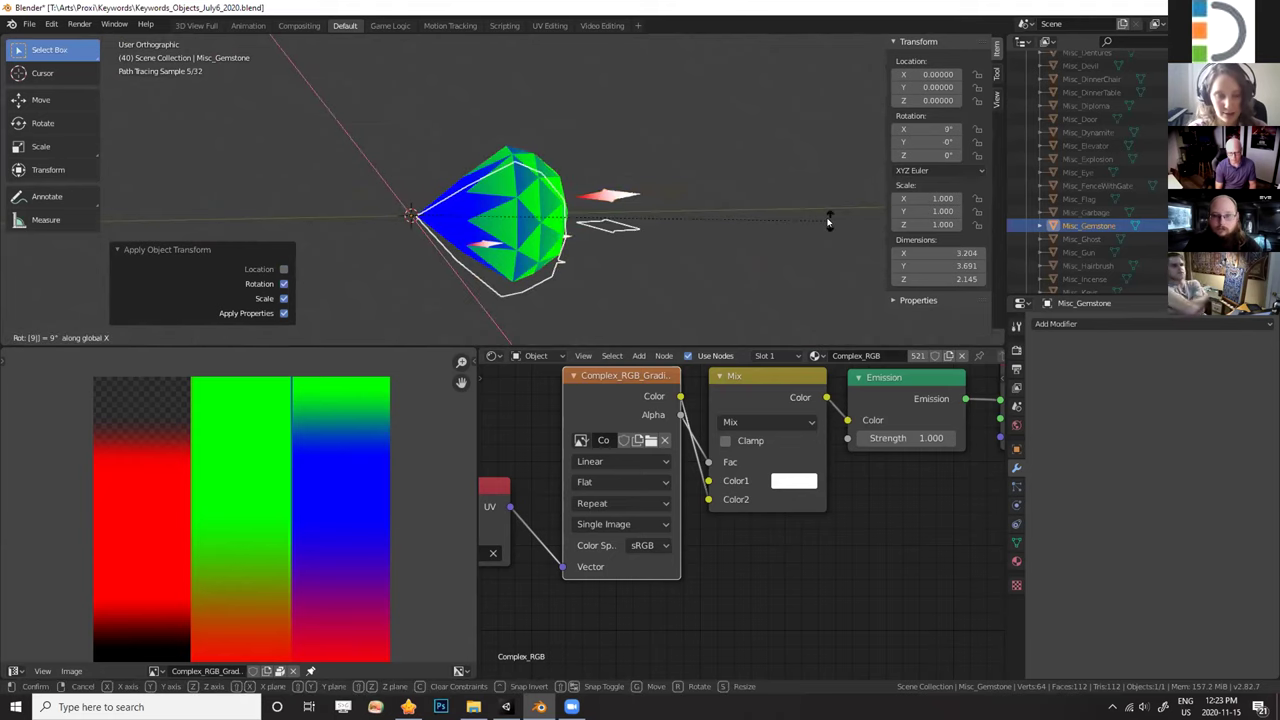
pyautogui.press('0')
pyautogui.press('Return')
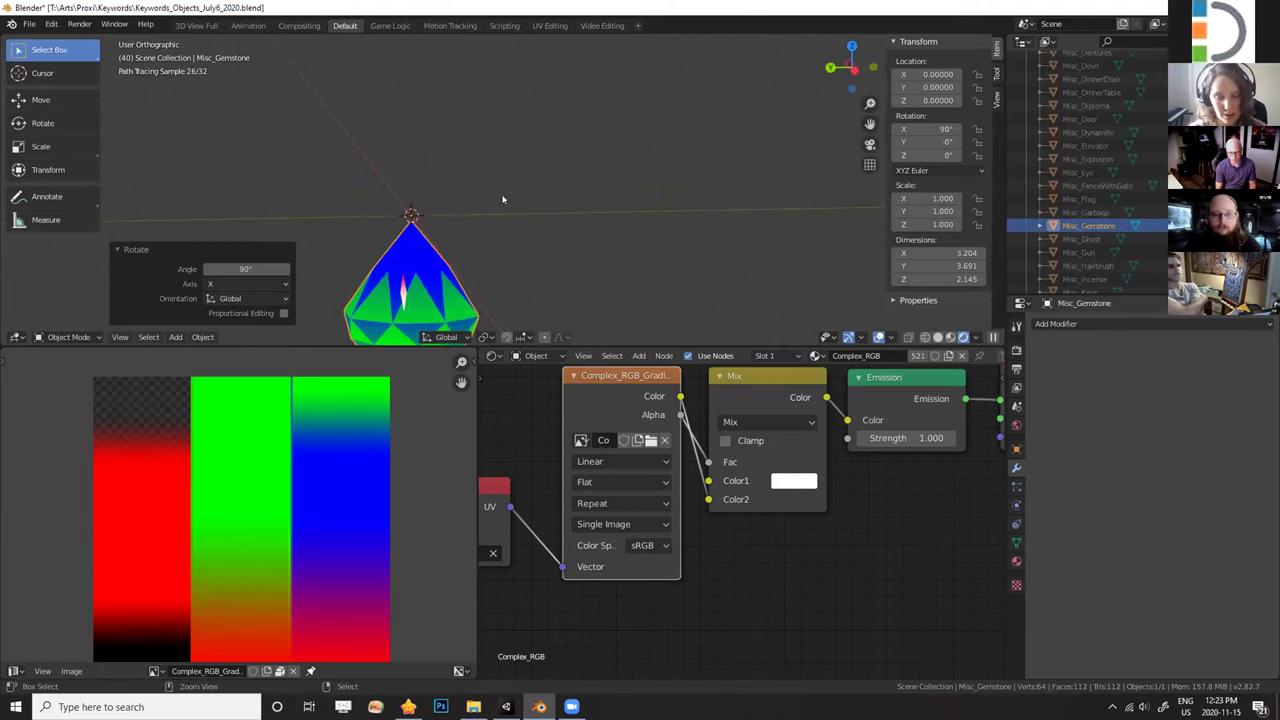
pyautogui.hotkey('ctrl', 'z')
# Rotate the gemstone -90° about the global X axis and check its upright orientation.
pyautogui.write('rx')
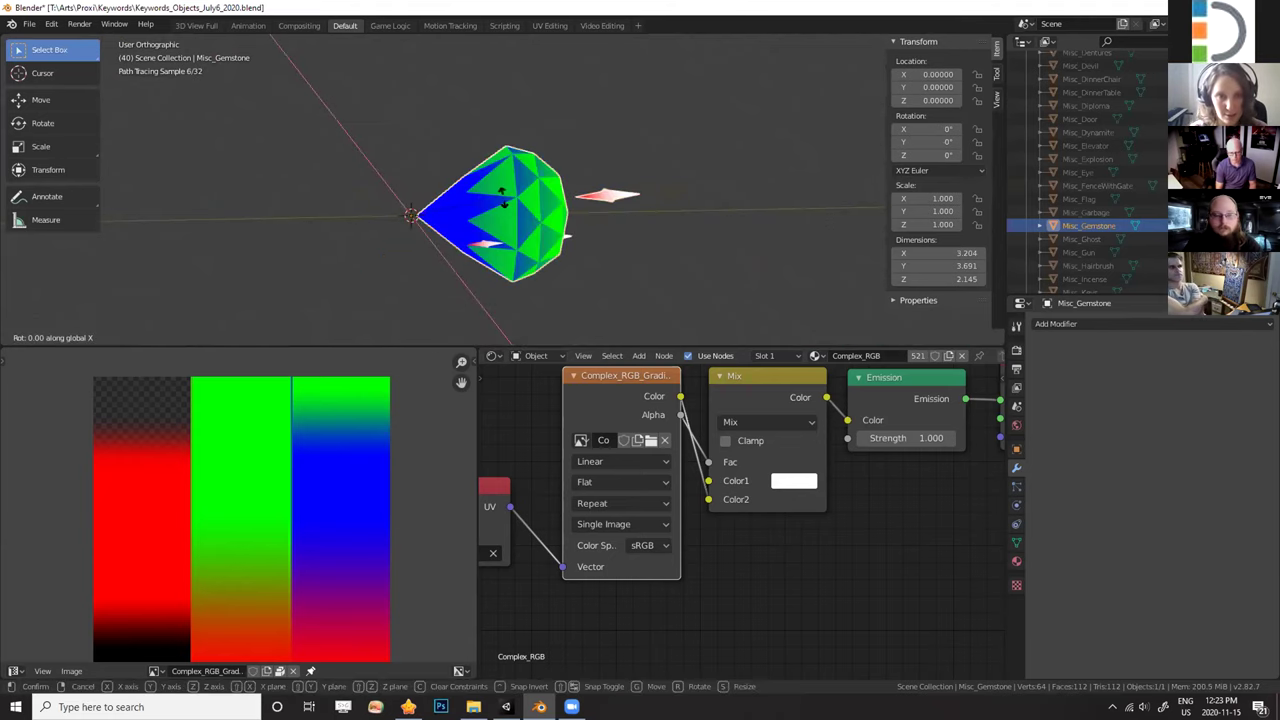
pyautogui.write('90')
pyautogui.press('BackSpace')
pyautogui.press('BackSpace')
pyautogui.write('-90')
pyautogui.press('Return')
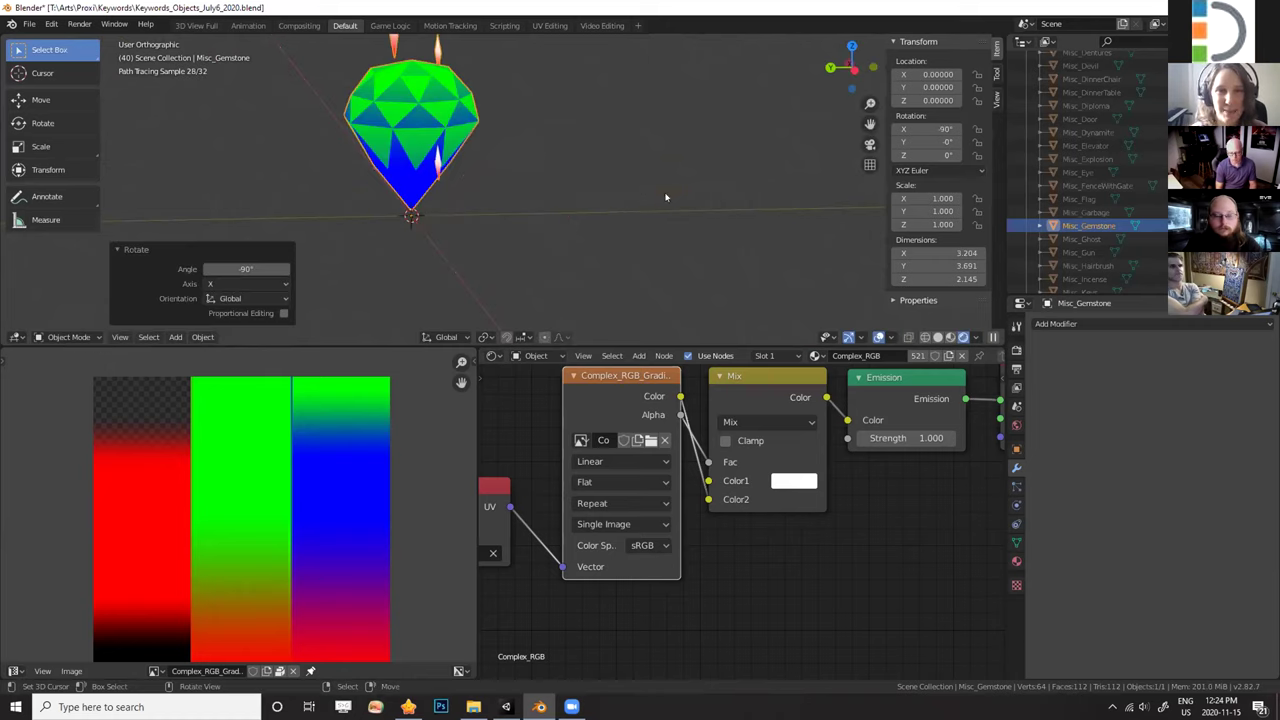
pyautogui.moveTo(782, 195); pyautogui.dragTo(782, 195, button='middle')
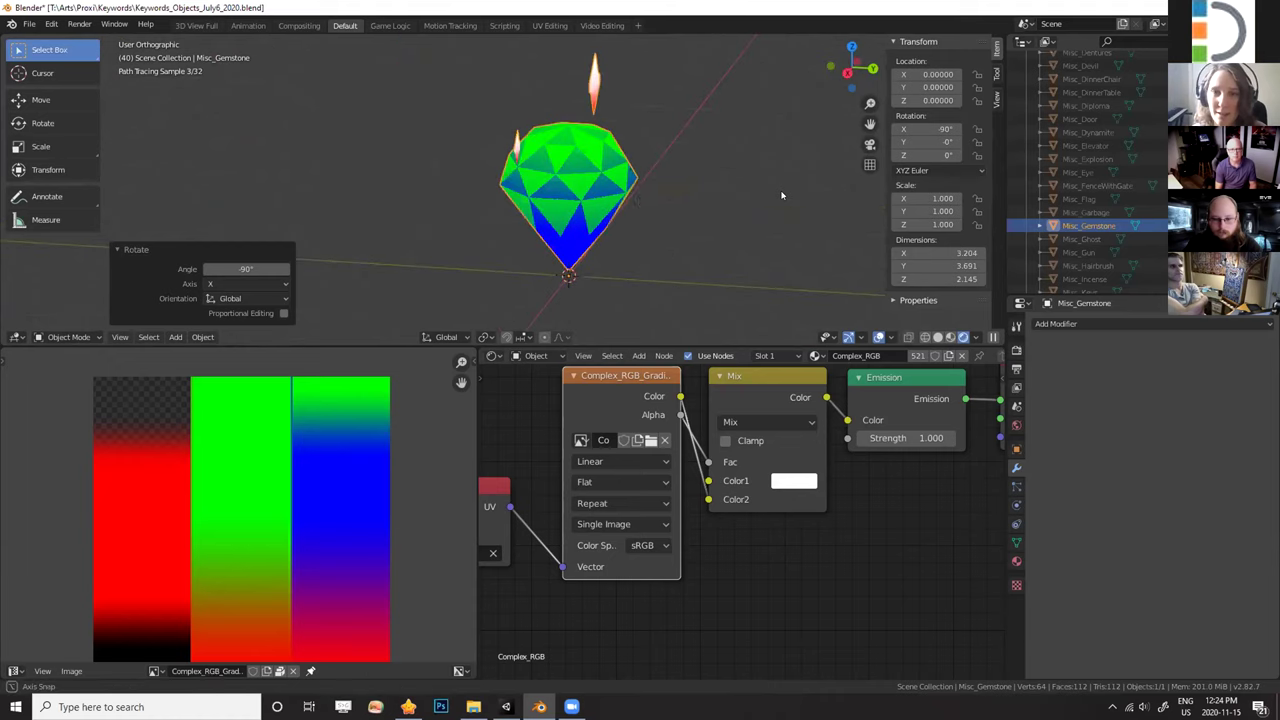
pyautogui.moveTo(714, 227); pyautogui.dragTo(608, 227, button='middle')
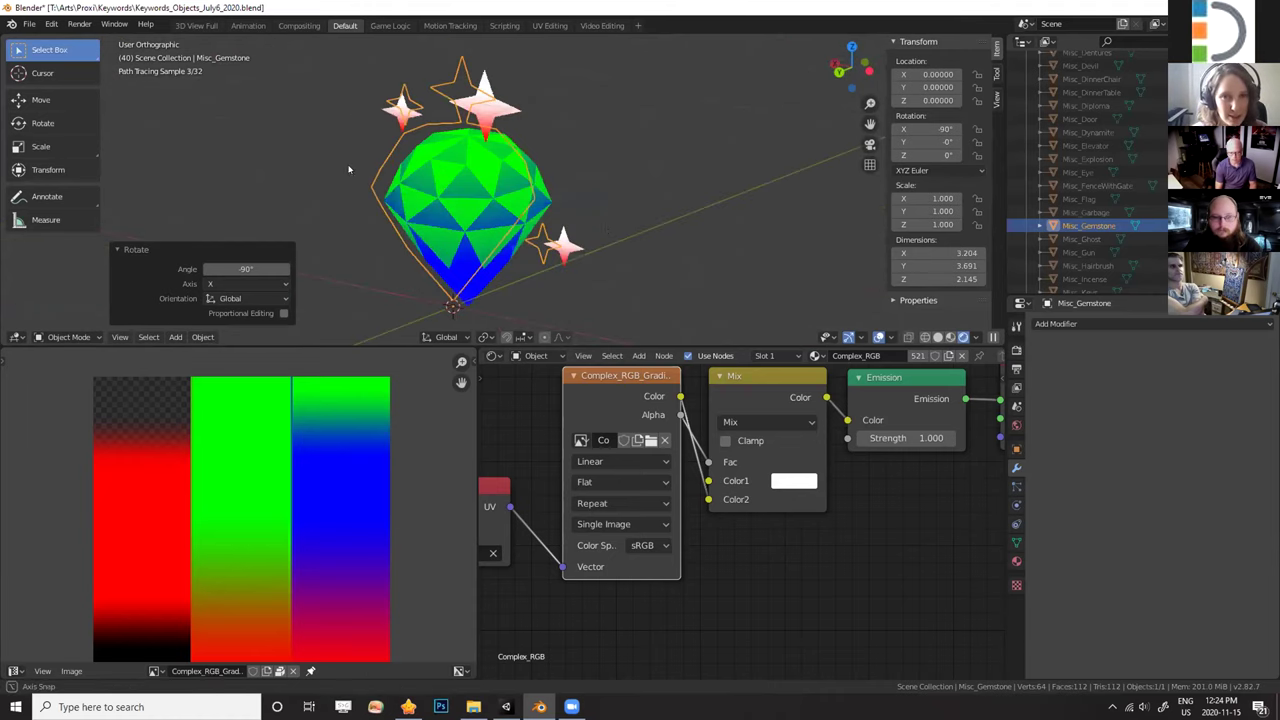
pyautogui.moveTo(351, 168); pyautogui.dragTo(351, 168, button='middle')
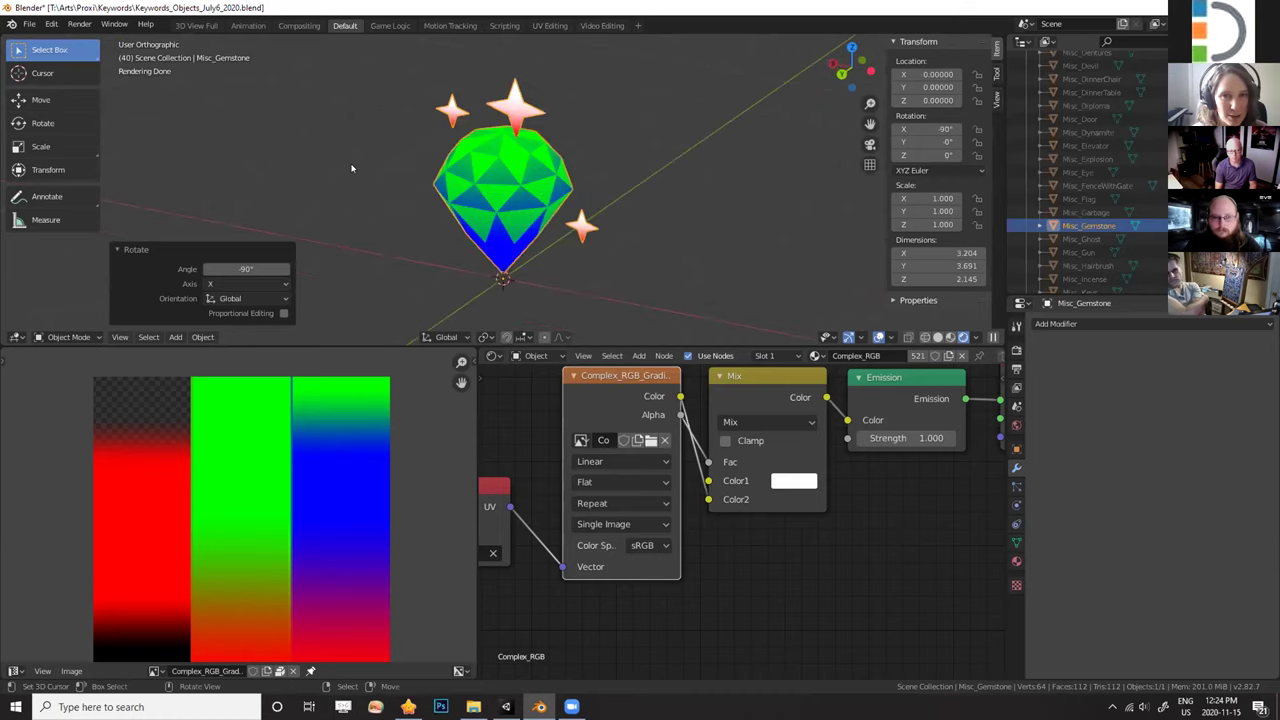
pyautogui.write('rx')
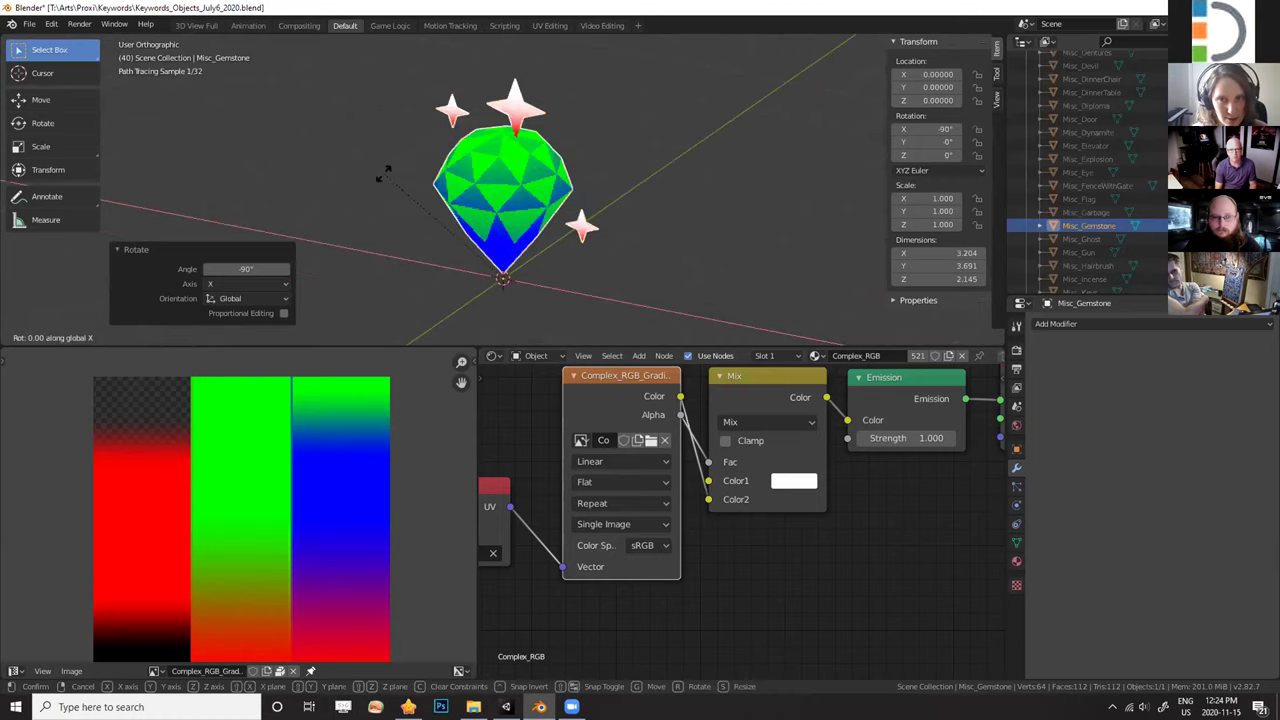
pyautogui.write('90')
pyautogui.press('Return')
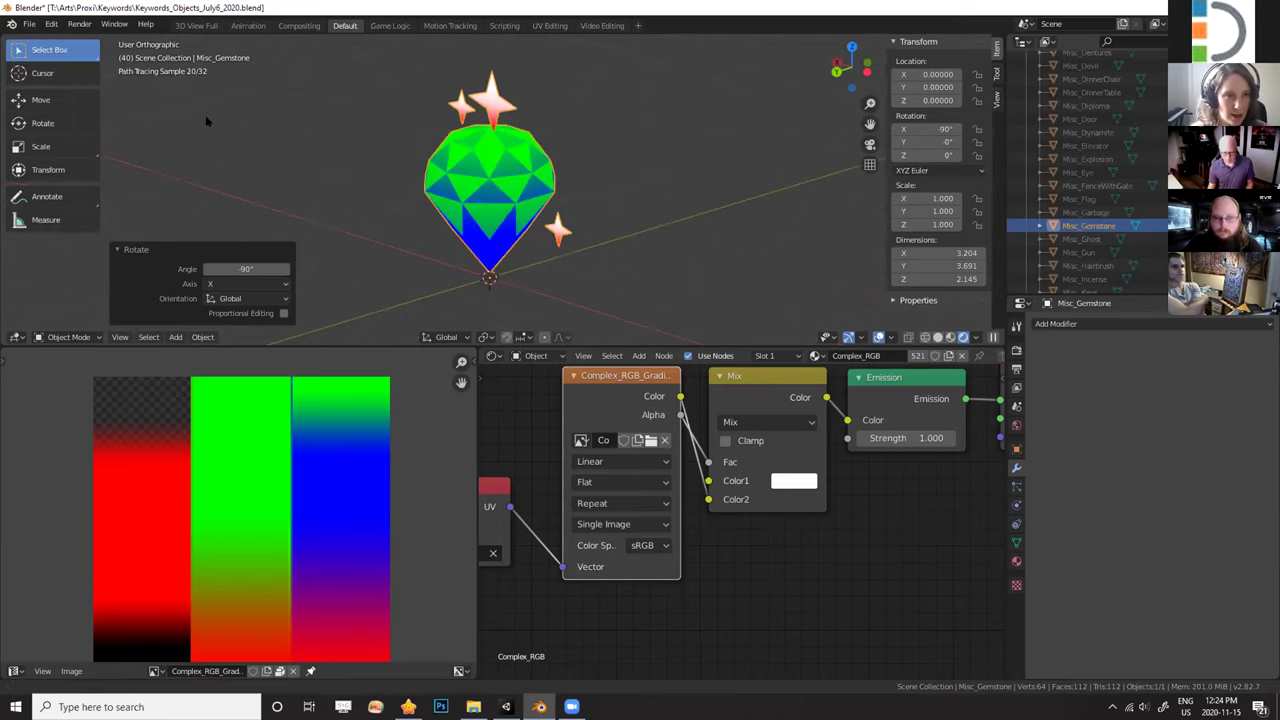
pyautogui.moveTo(205, 115); pyautogui.dragTo(120, 70, button='middle')
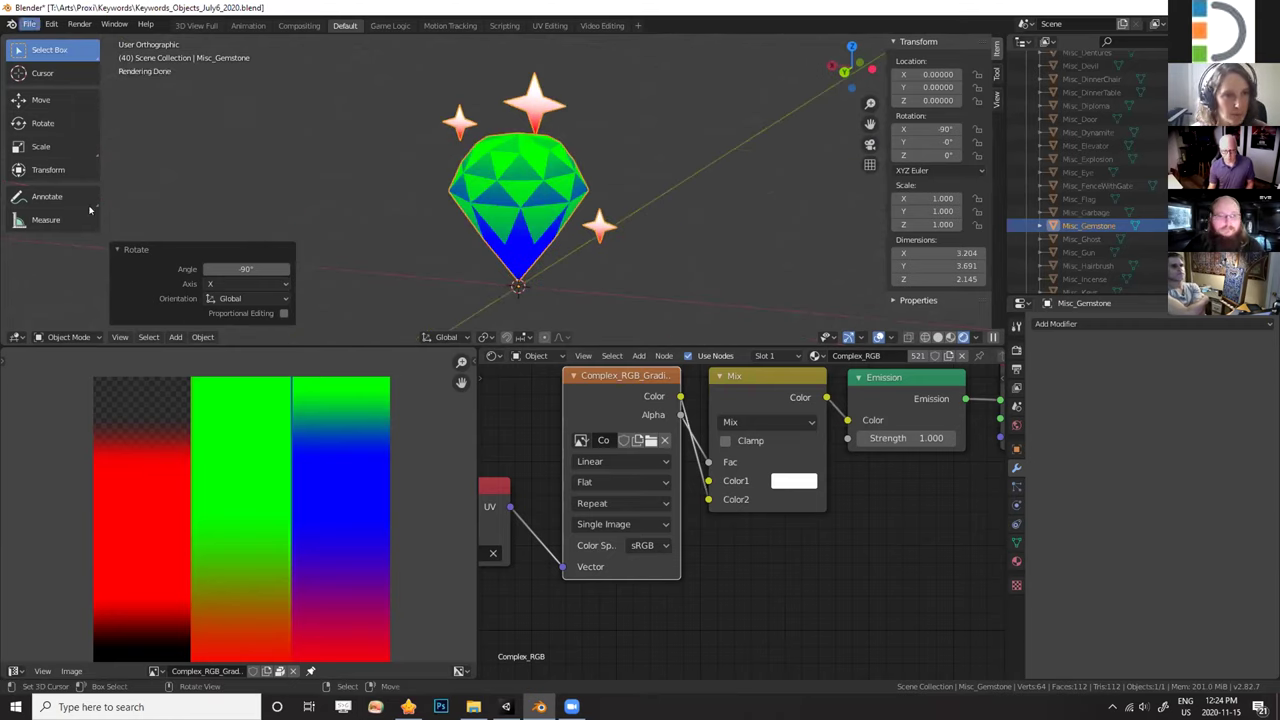
# Start an FBX export of the gemstone and choose the Siege folder inside T:\Arts\Proxi as the destination.
pyautogui.click(29, 23)
pyautogui.moveTo(67, 217)
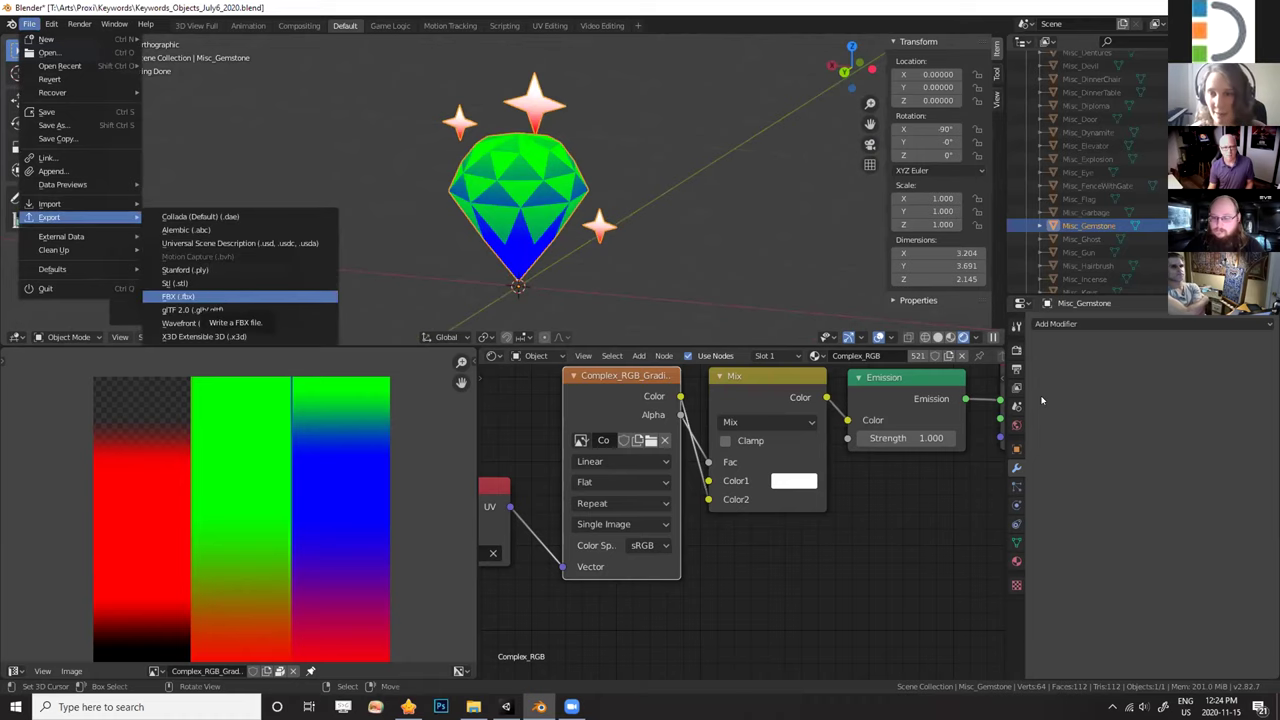
pyautogui.click(178, 297)
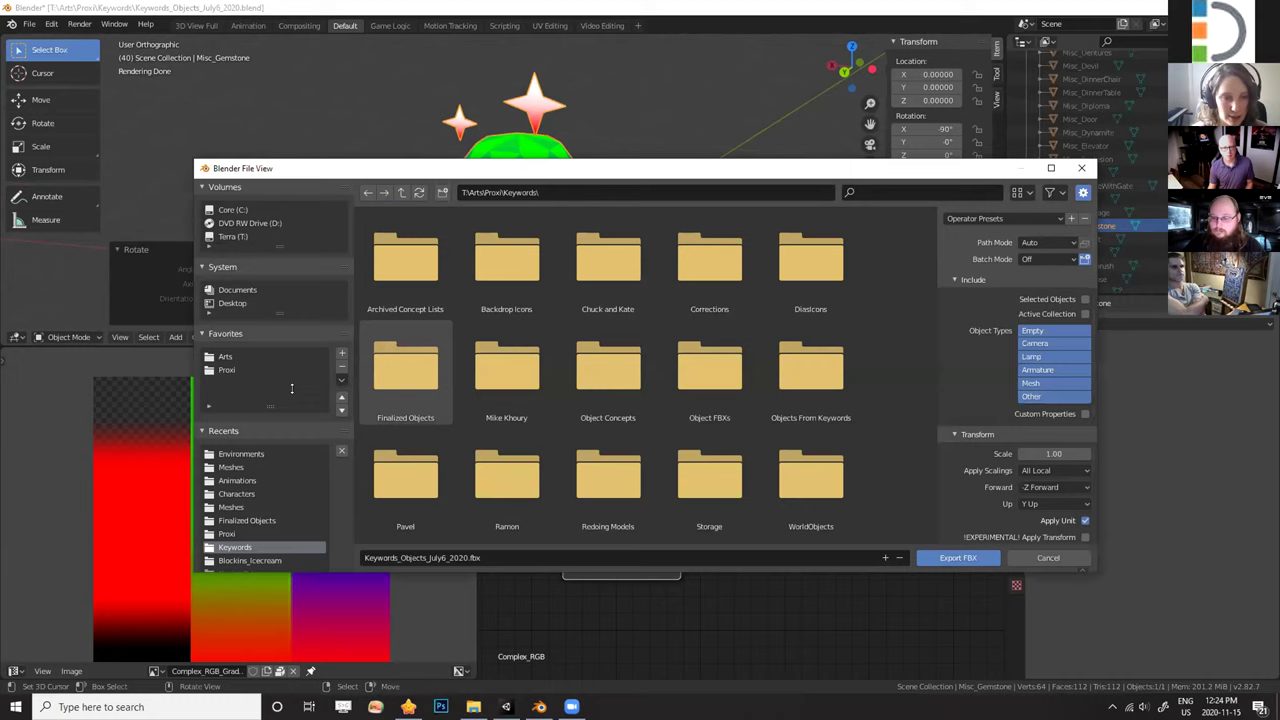
pyautogui.click(236, 535)
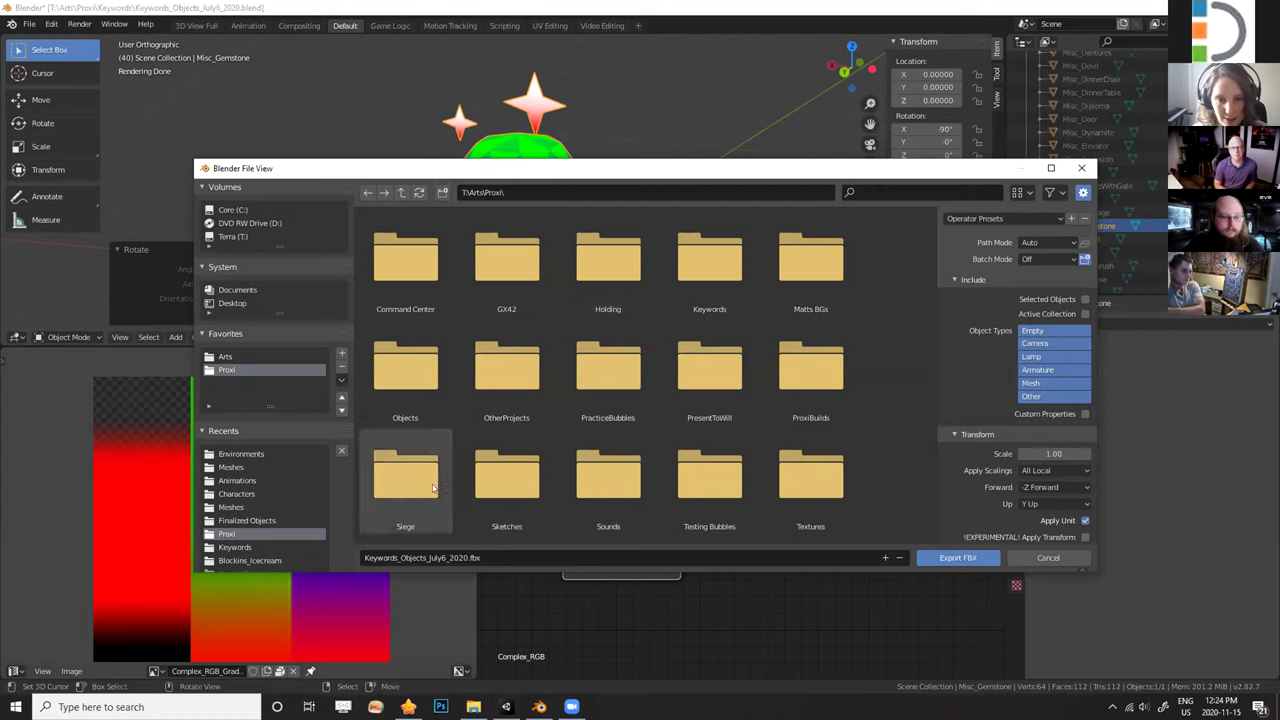
pyautogui.doubleClick(433, 488)
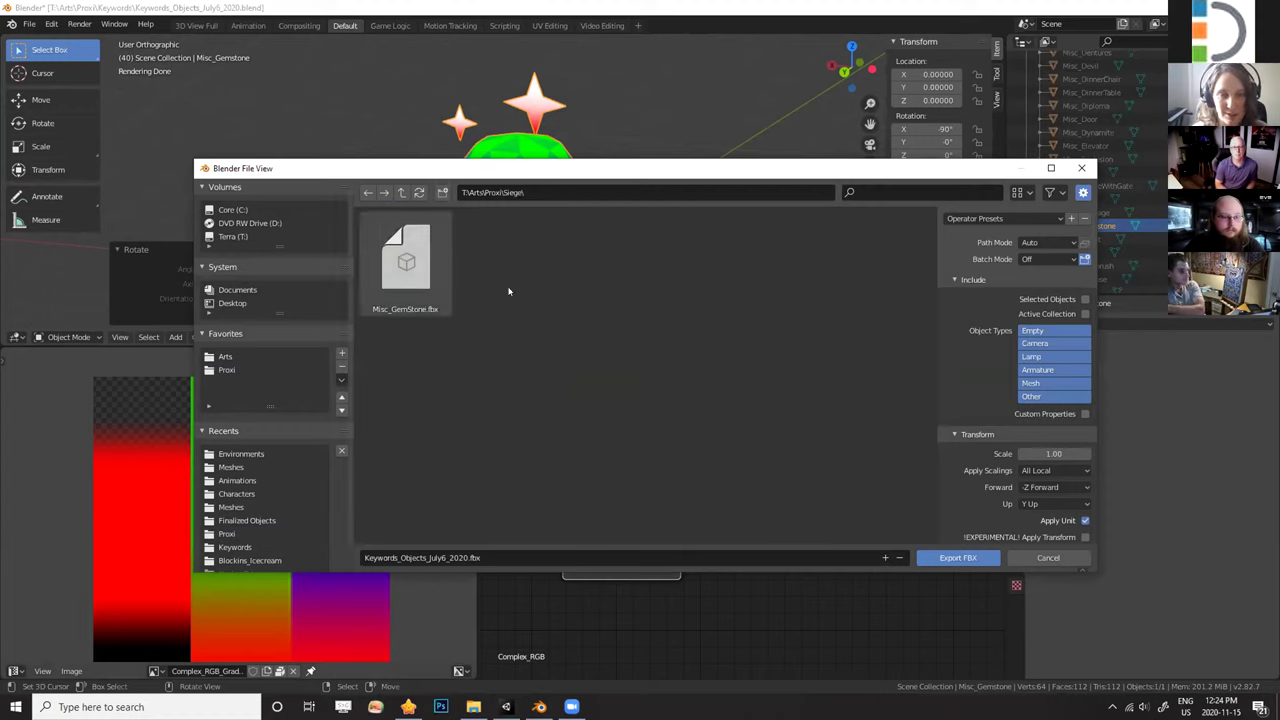
# Limit the FBX export to selected objects and to the Mesh and Other object types.
pyautogui.click(1036, 397)
pyautogui.keyDown('shift'); pyautogui.click(1045, 383); pyautogui.keyUp('shift')
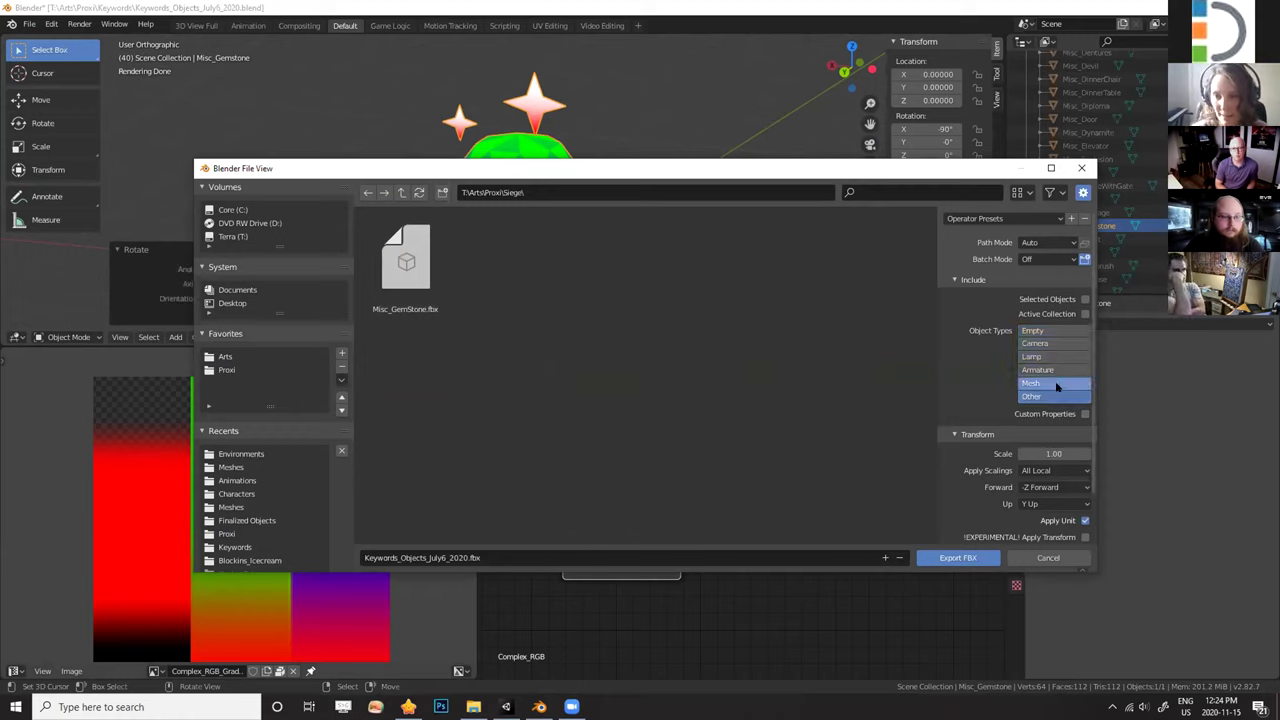
pyautogui.click(1084, 299)
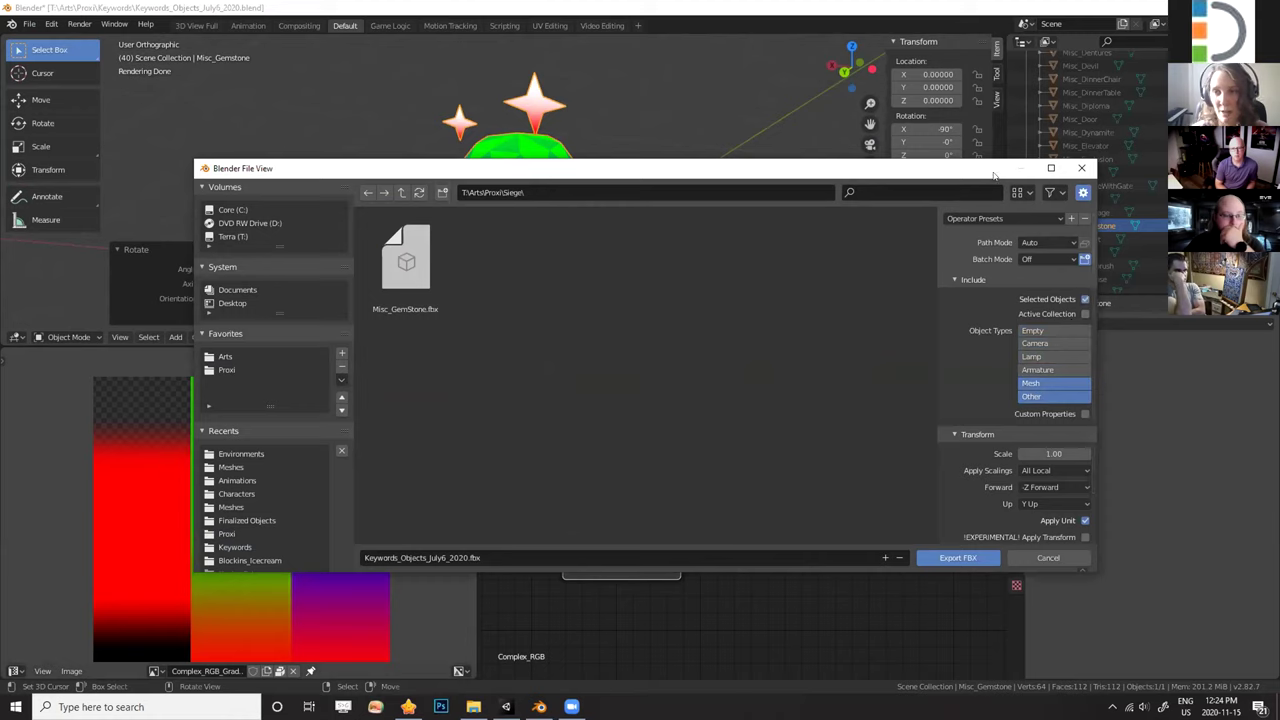
# Name the export file SiegeCon_DemoGem and export it as FBX.
pyautogui.click(478, 558)
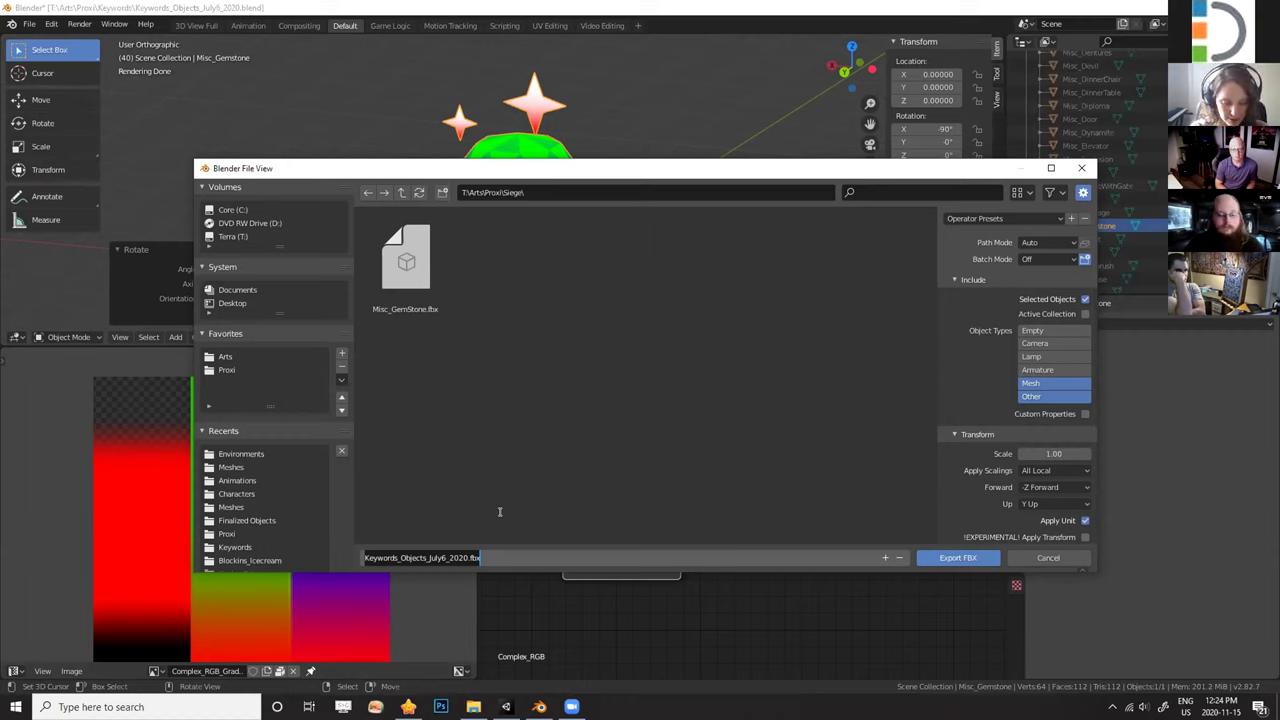
pyautogui.write('Siege')
pyautogui.write('Cas')
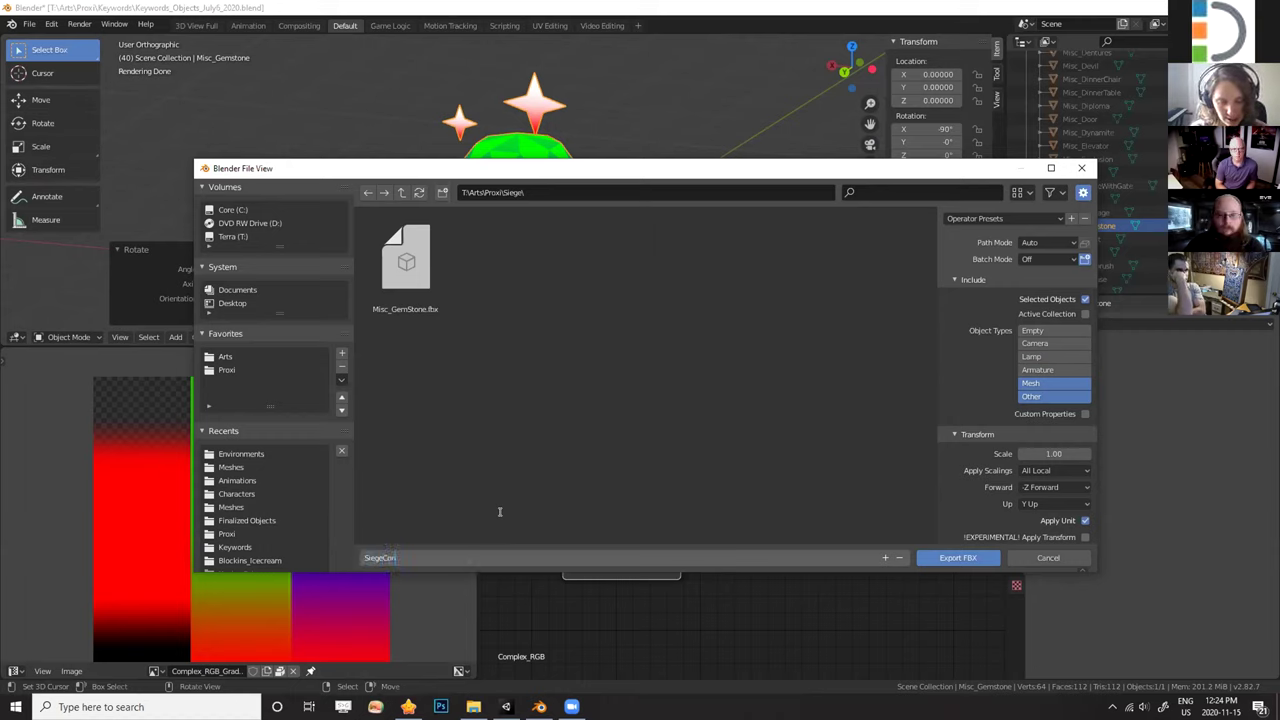
pyautogui.write('_DemoGem')
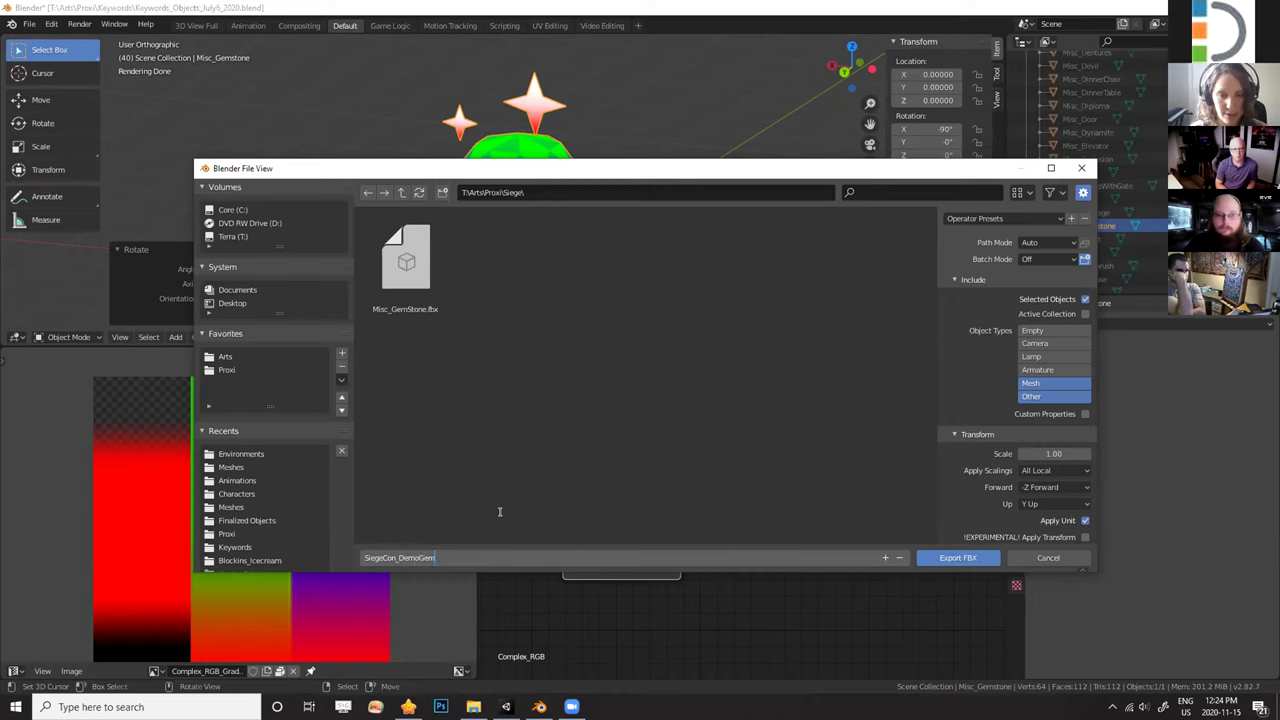
pyautogui.press('Return')
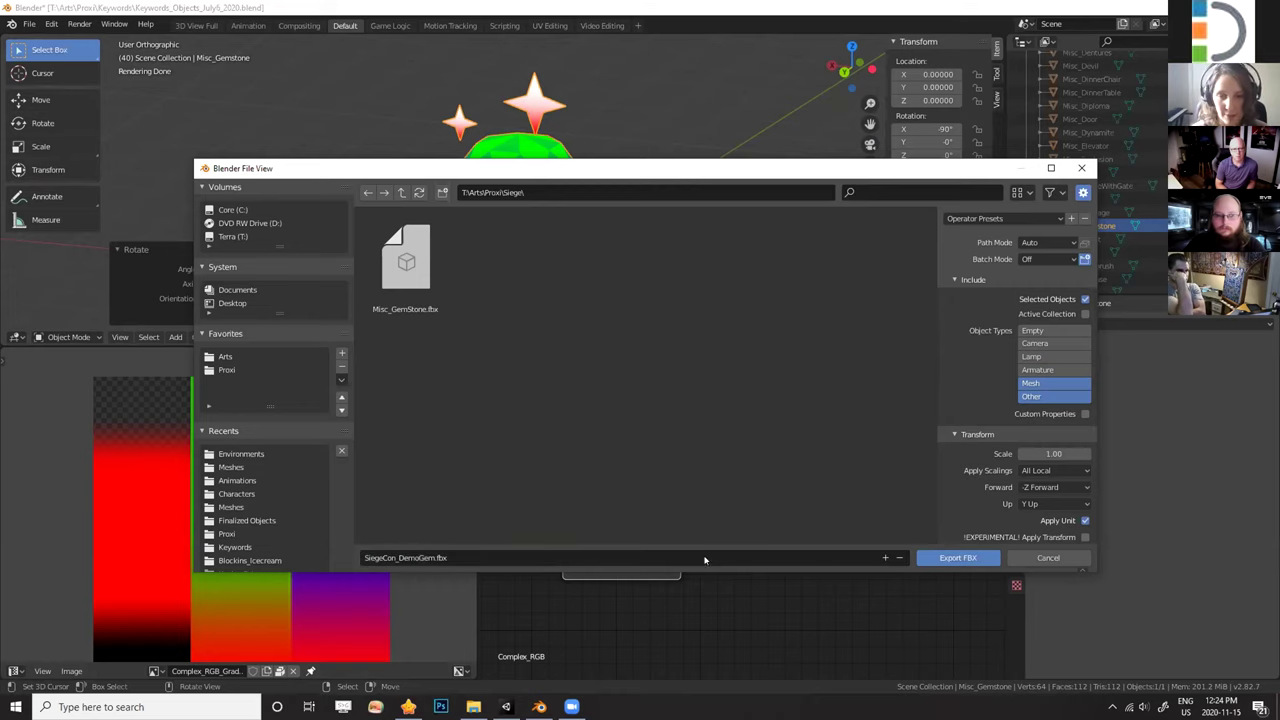
pyautogui.click(957, 557)
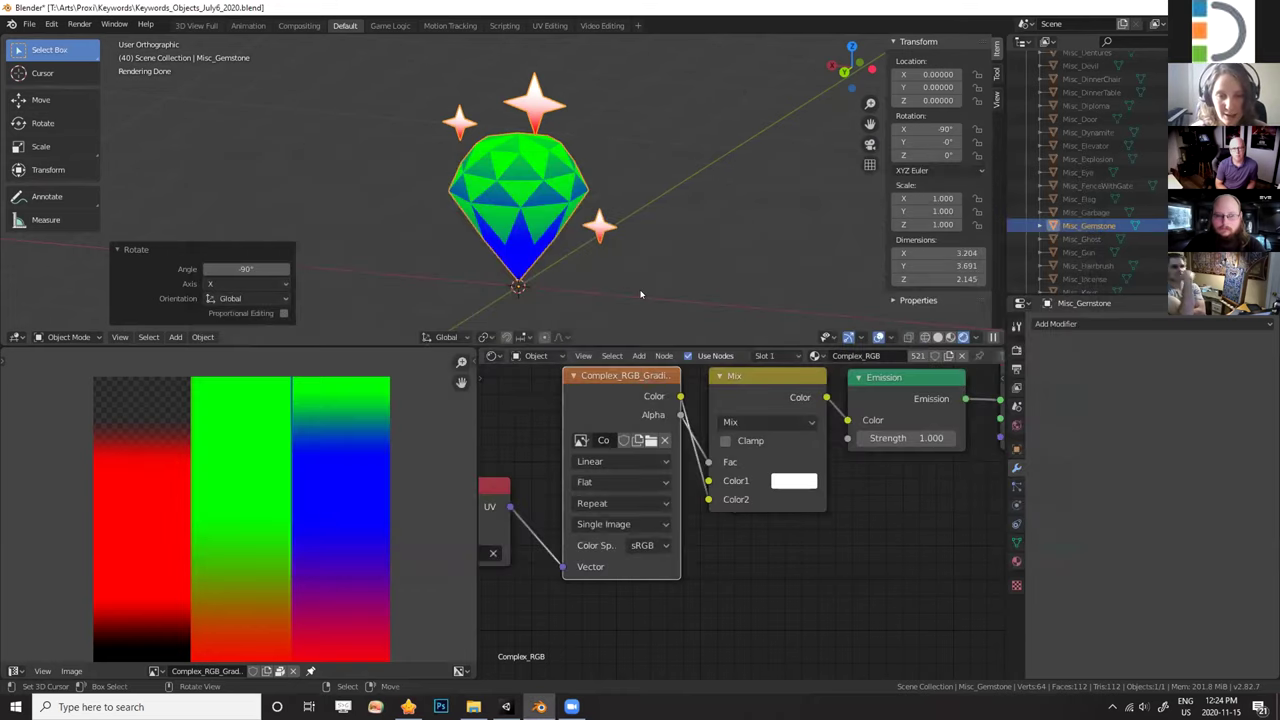
# Check the Siege folder in File Explorer for the exported gem file and switch to the Unity ugc-tool project.
pyautogui.click(473, 707)
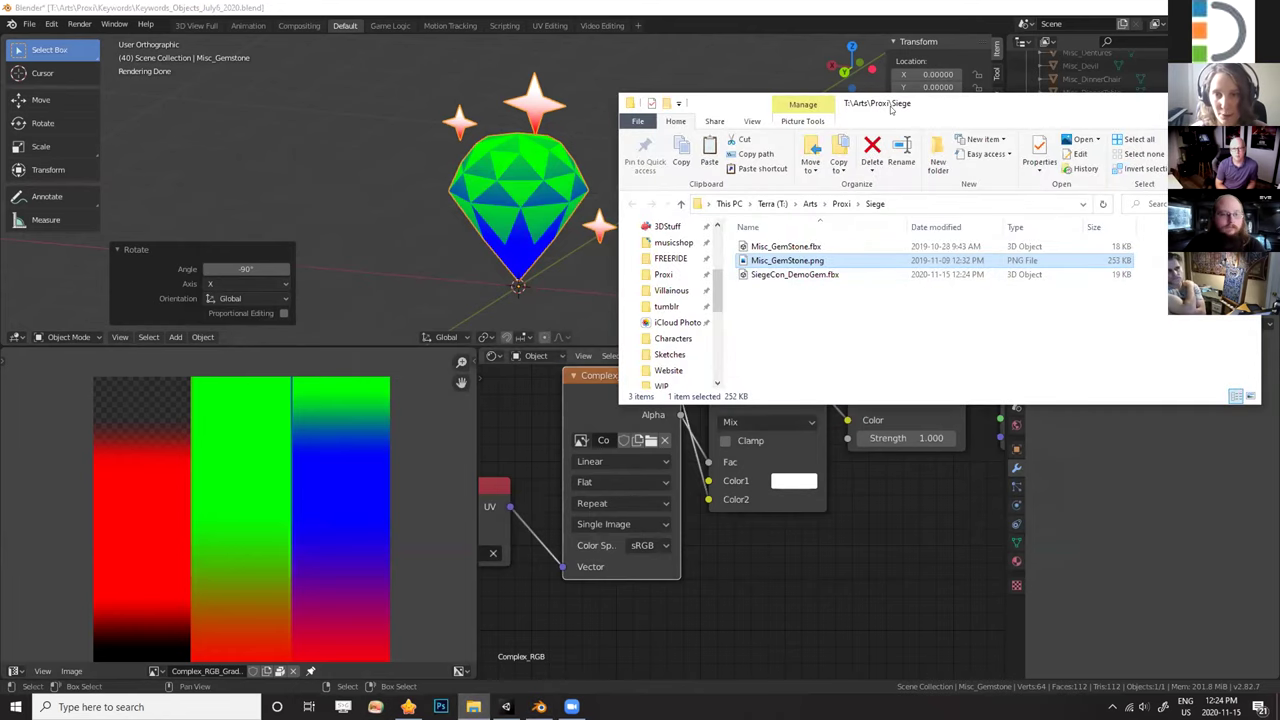
pyautogui.moveTo(882, 113); pyautogui.dragTo(849, 139)
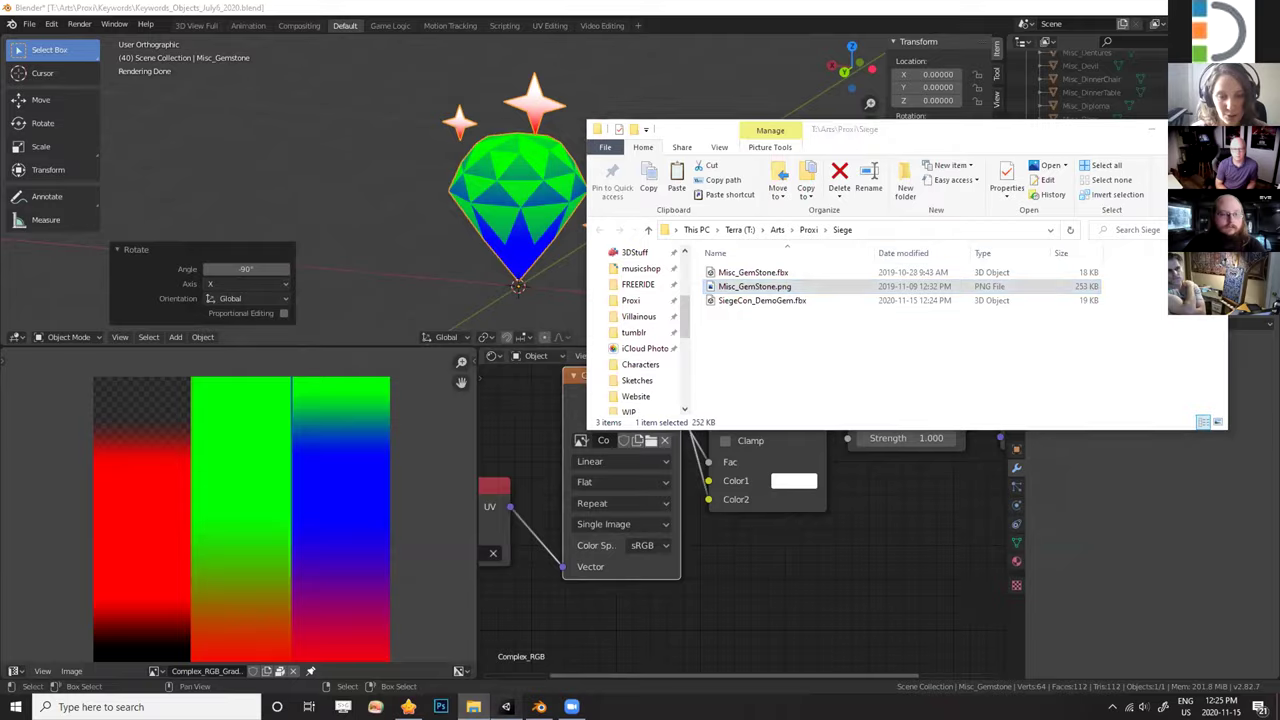
pyautogui.click(506, 707)
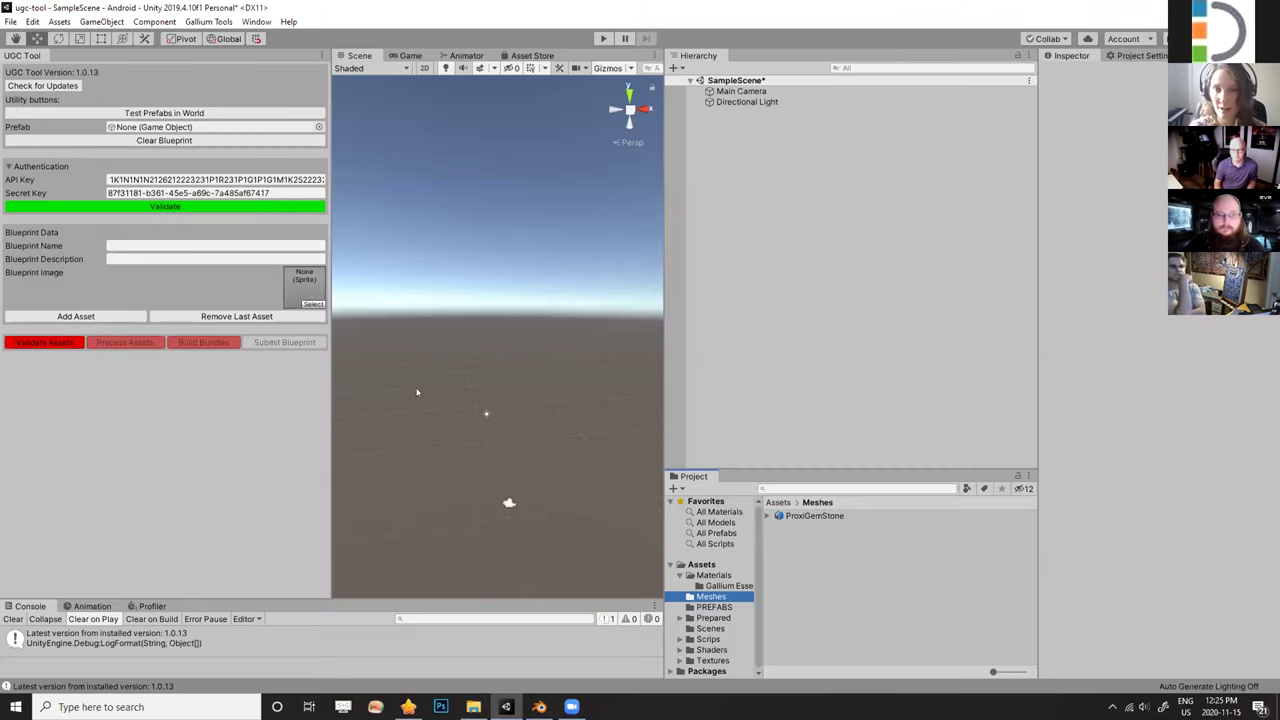
# Adjust the split between the Scene view and the Hierarchy and Project areas to give the project files more room.
pyautogui.moveTo(664, 378); pyautogui.dragTo(797, 363)
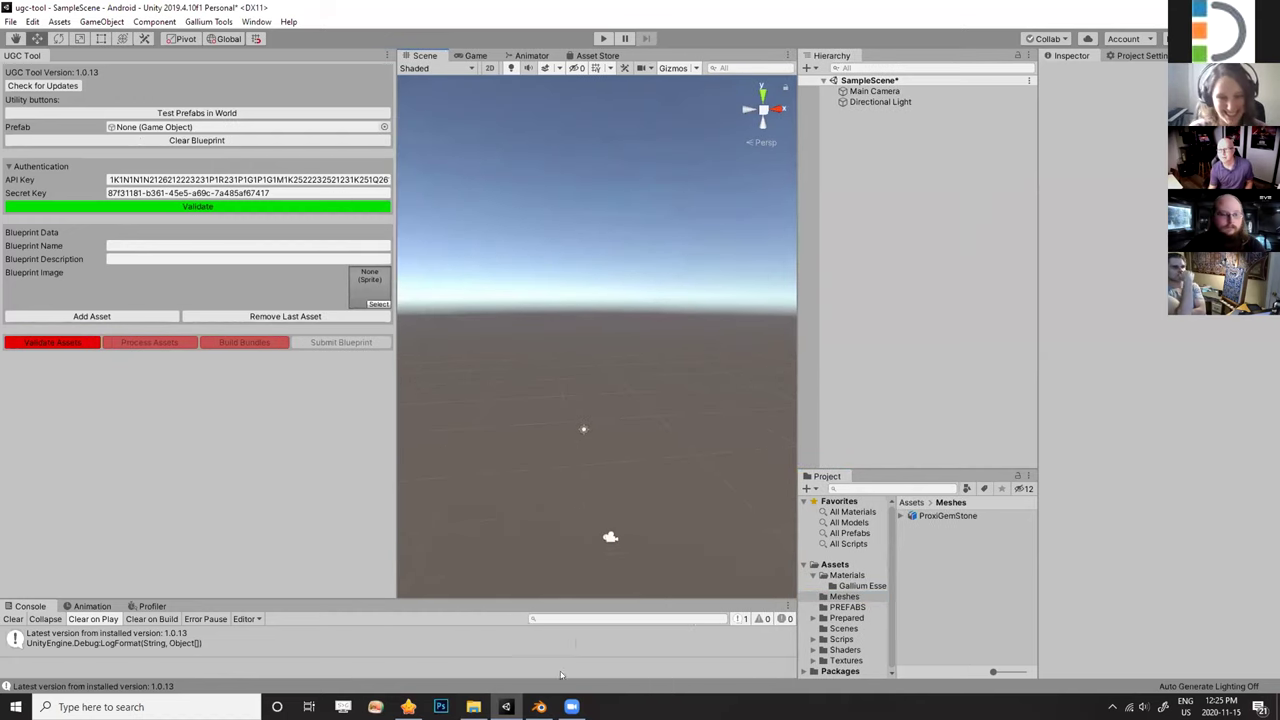
pyautogui.moveTo(473, 707)
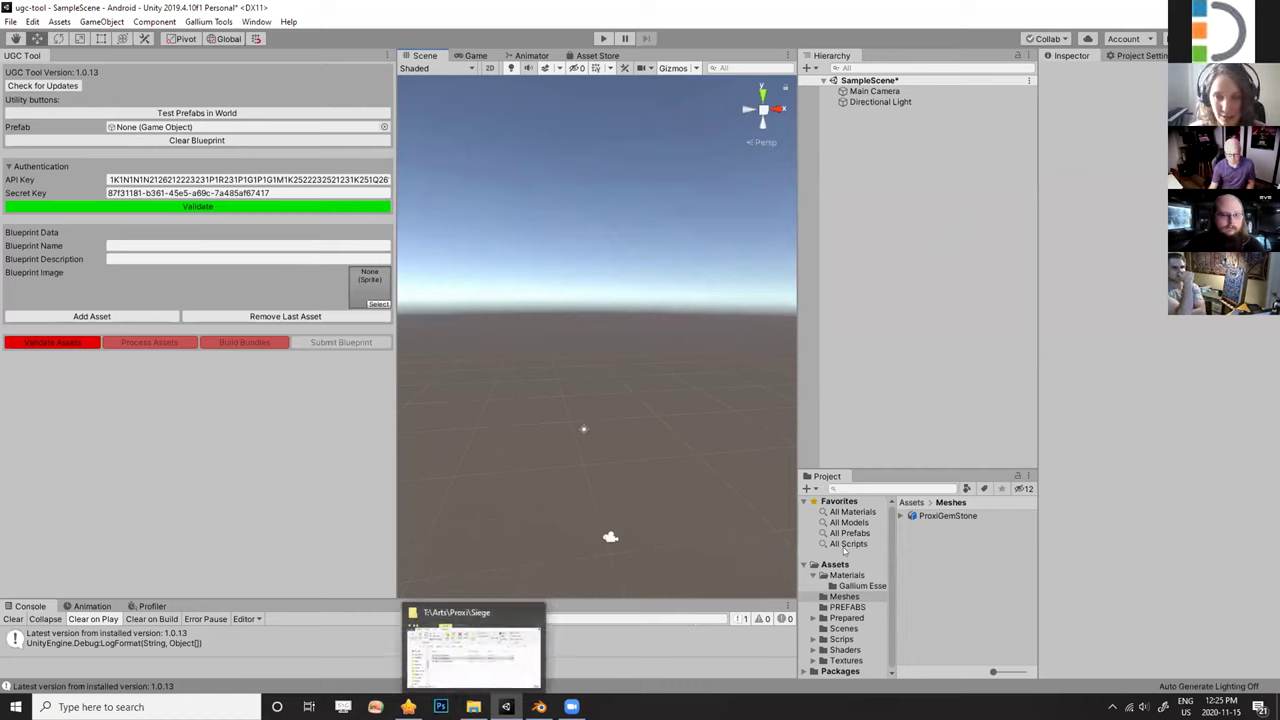
pyautogui.moveTo(790, 419); pyautogui.dragTo(692, 430)
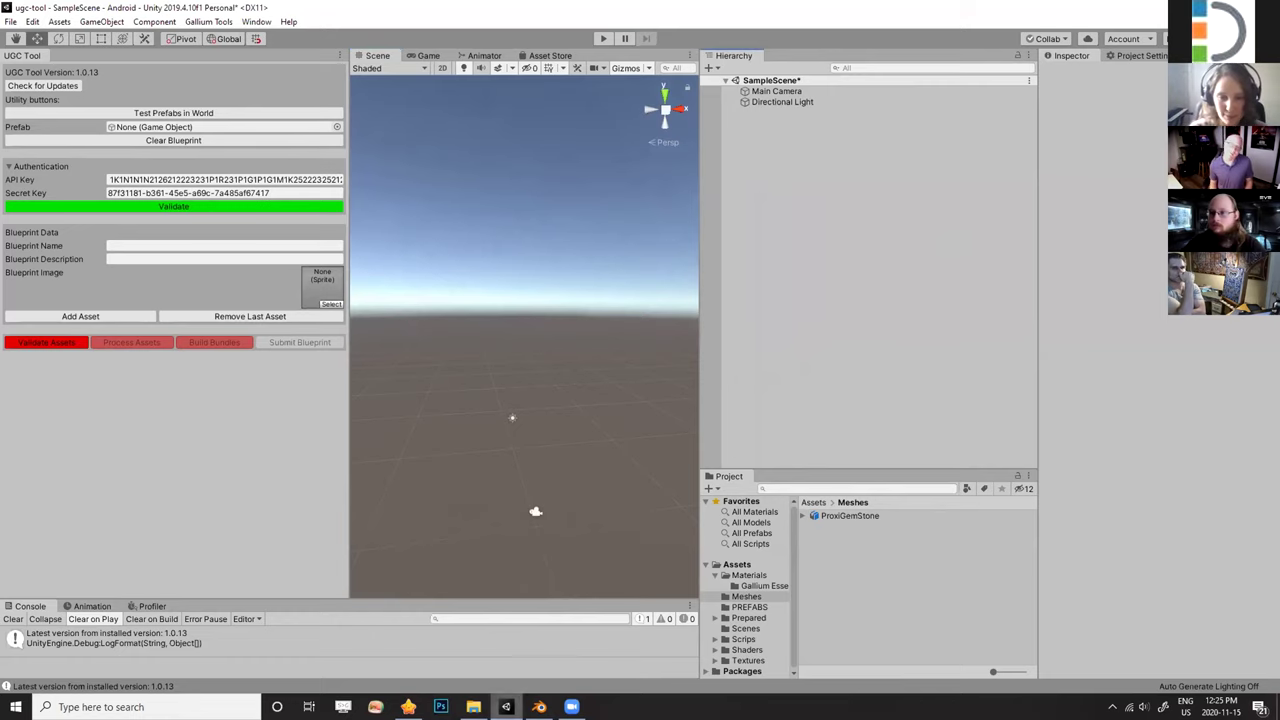
# Import SiegeCon_DemoGem.fbx from the Siege folder in File Explorer into the Unity project's Meshes folder.
pyautogui.click(473, 707)
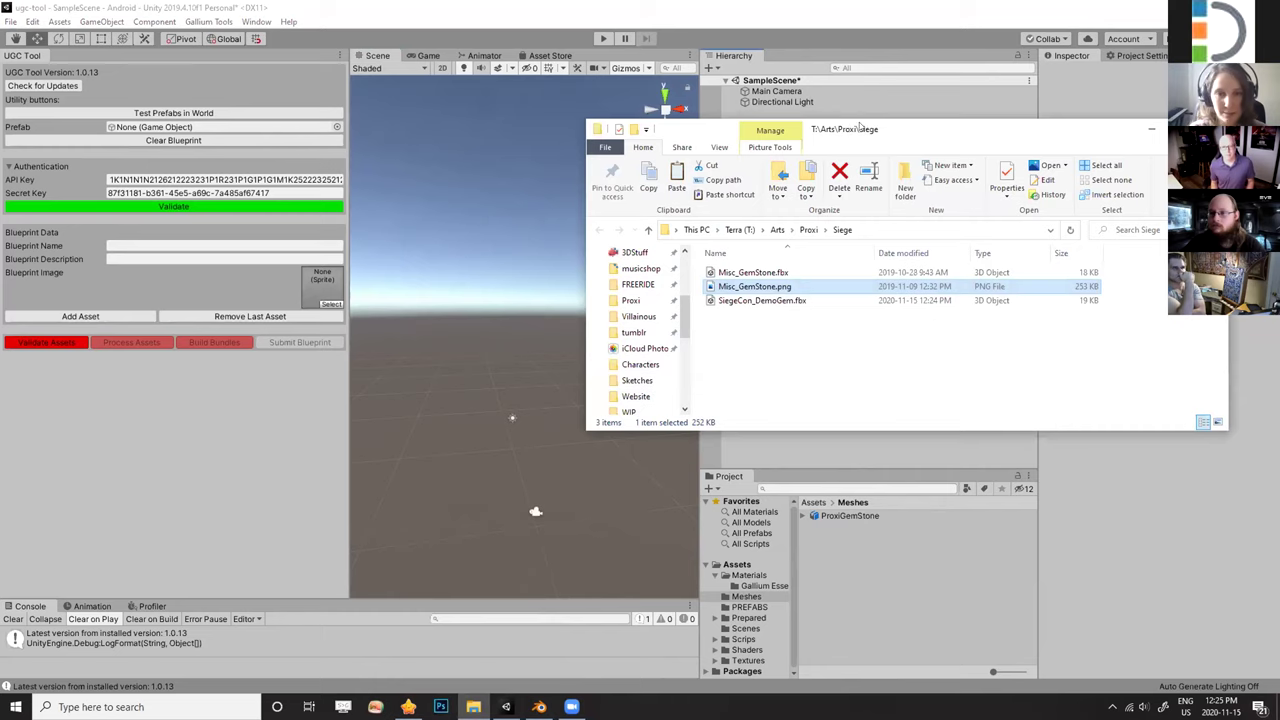
pyautogui.moveTo(860, 125); pyautogui.dragTo(442, 103)
pyautogui.moveTo(336, 282); pyautogui.dragTo(875, 559)
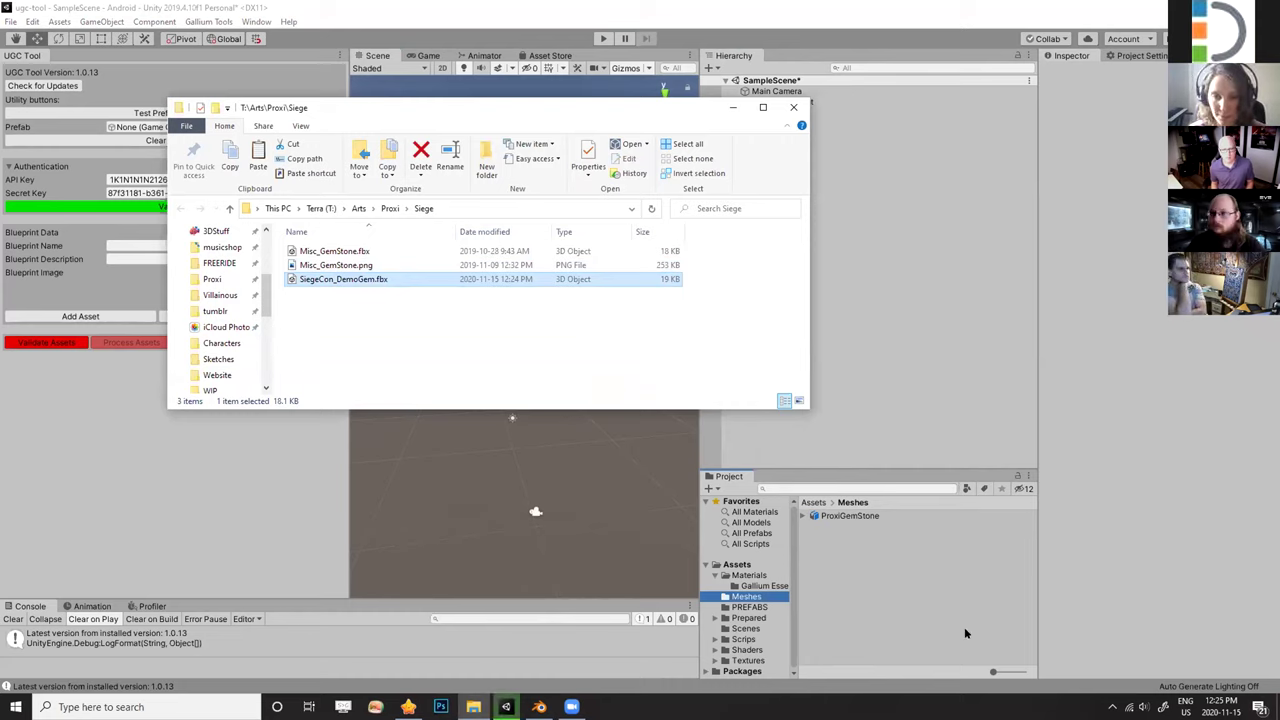
pyautogui.click(858, 578)
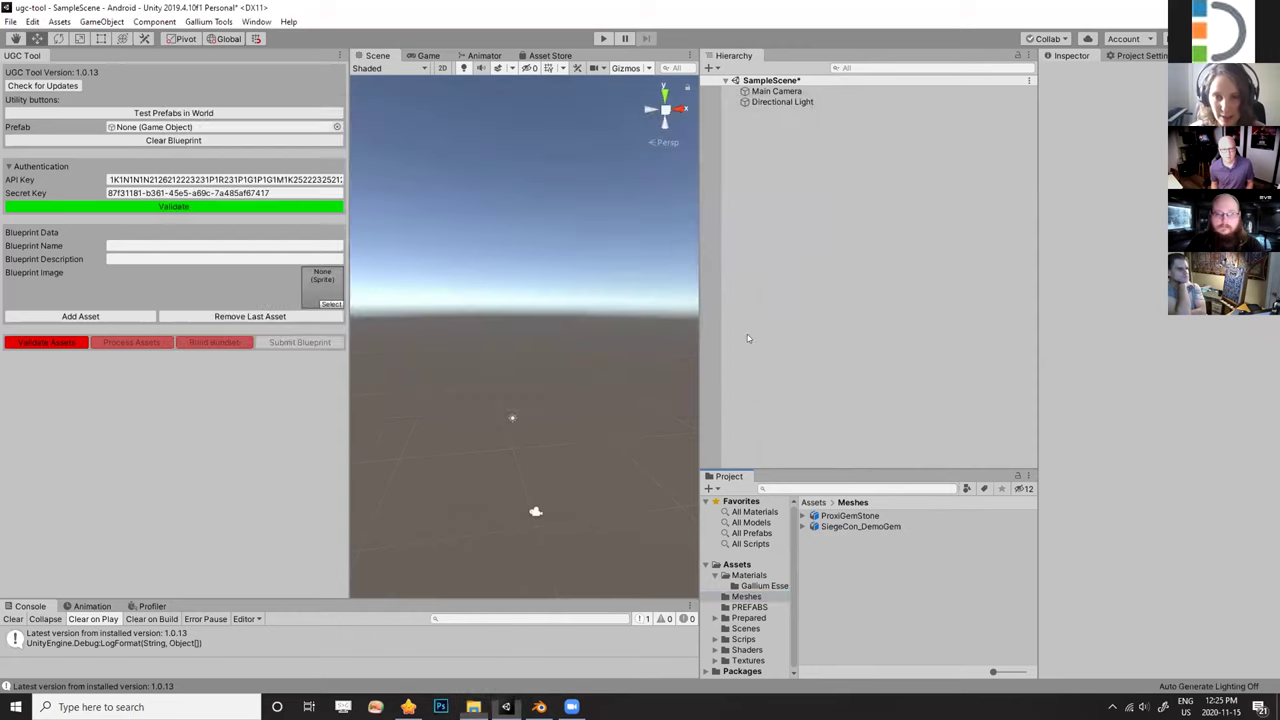
# Place the SiegeCon_DemoGem mesh in SampleScene's hierarchy and view it up close in the scene.
pyautogui.scroll(-5, 594, 400)
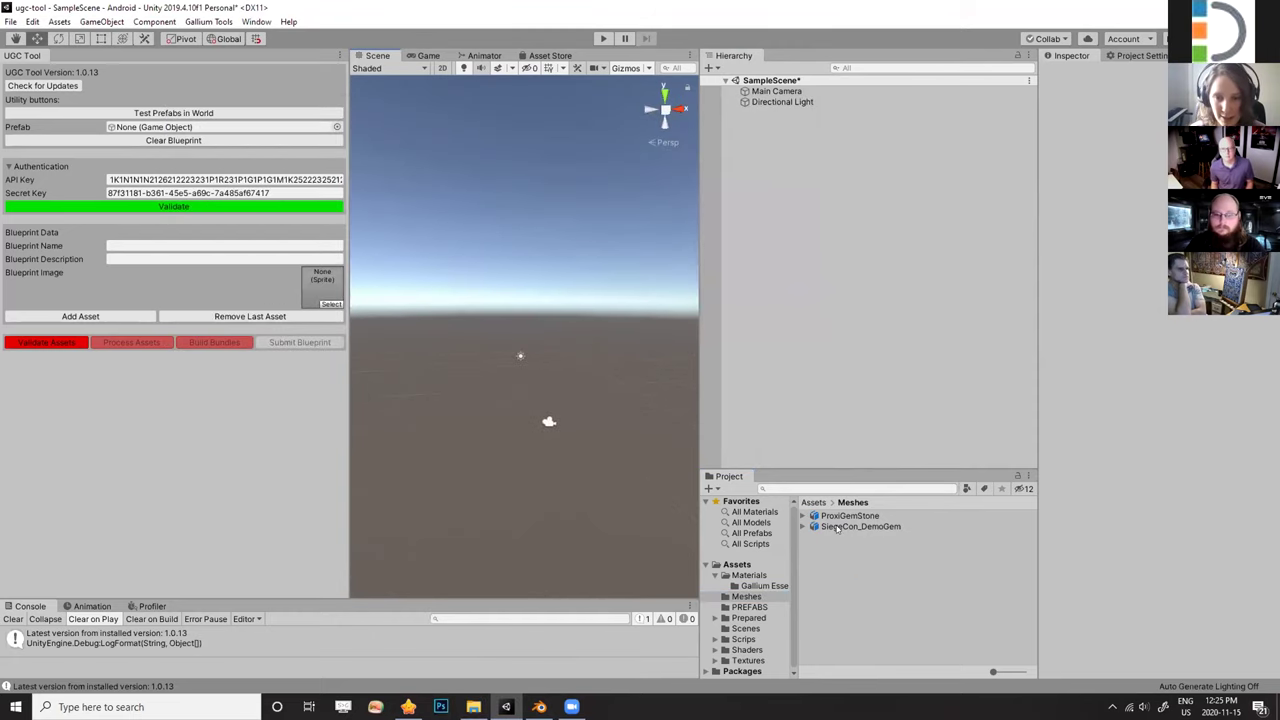
pyautogui.moveTo(838, 530); pyautogui.dragTo(825, 249)
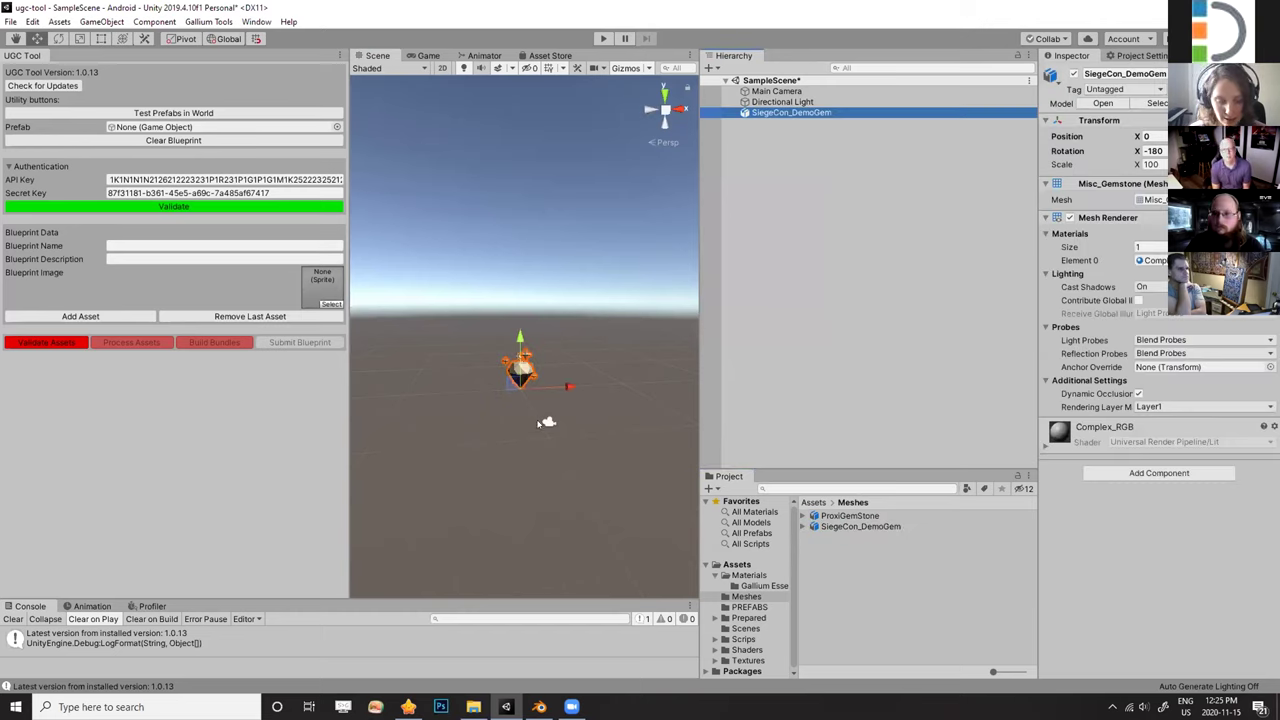
pyautogui.scroll(6, 547, 422)
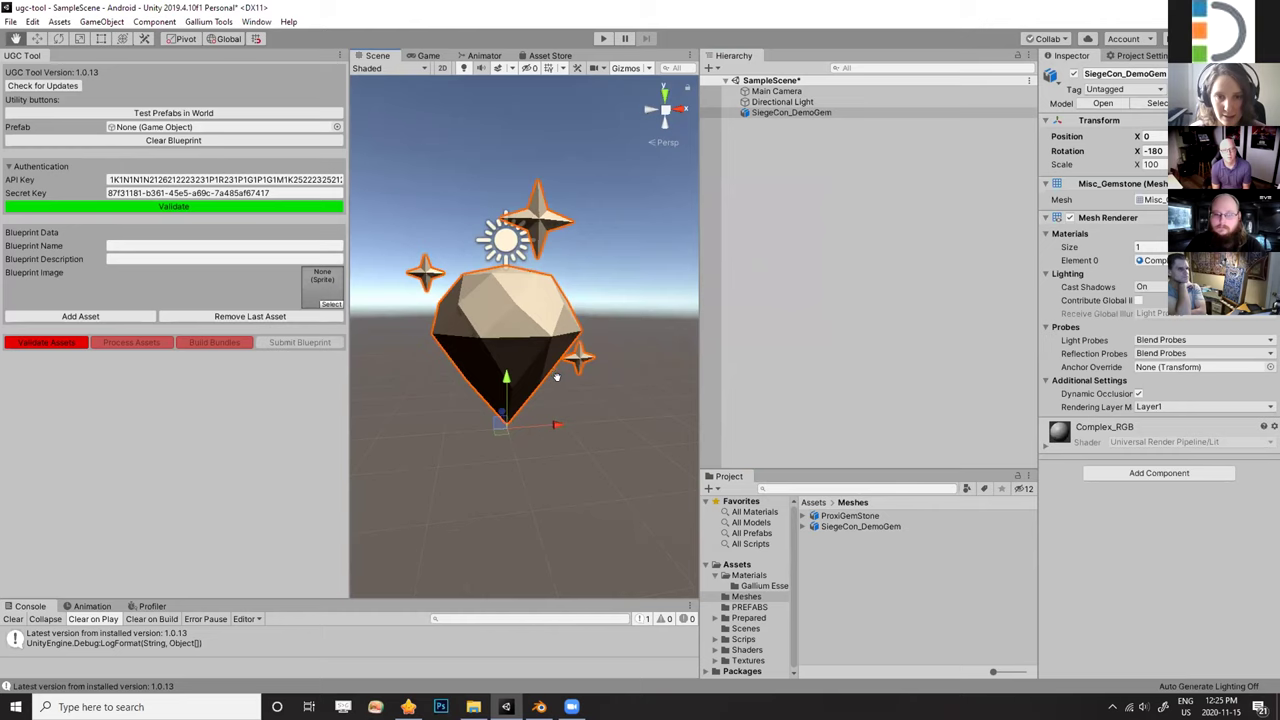
pyautogui.moveTo(557, 376); pyautogui.dragTo(583, 388, button='middle')
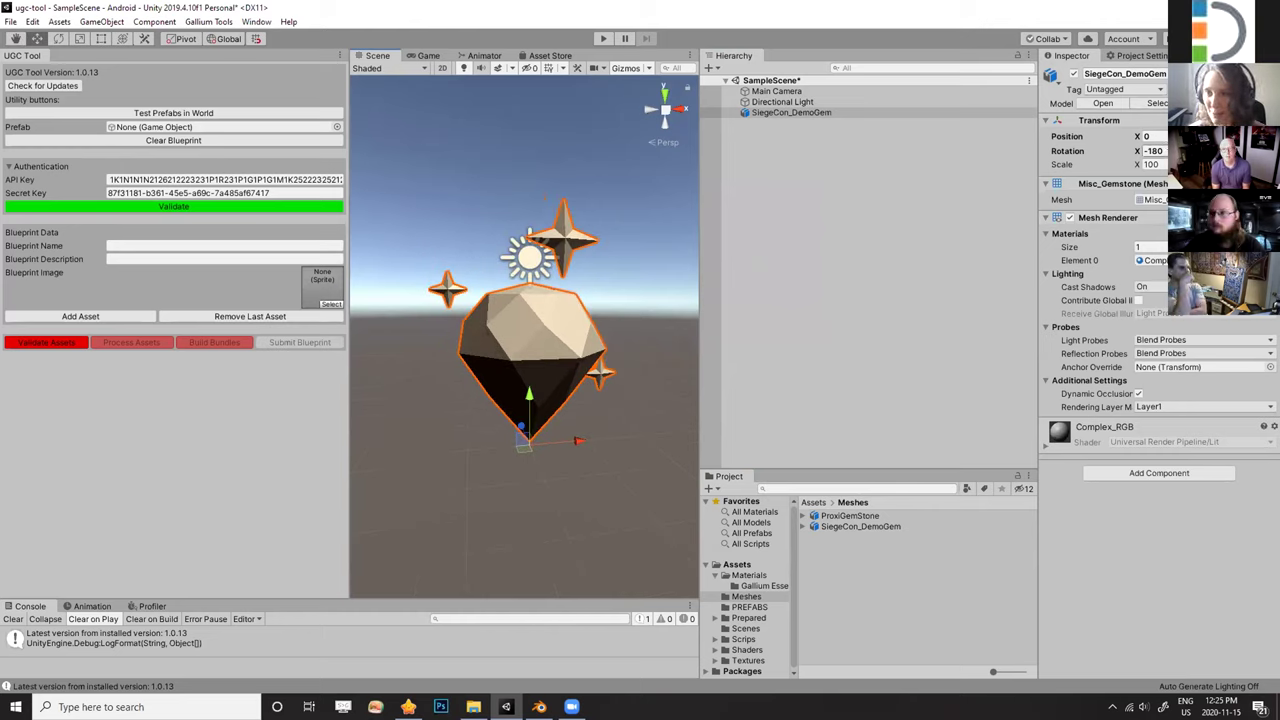
# Reset the gem's transform, set its X rotation to -180, and check its orientation in the scene.
pyautogui.rightClick(1098, 120)
pyautogui.click(1112, 128)
pyautogui.press('f')
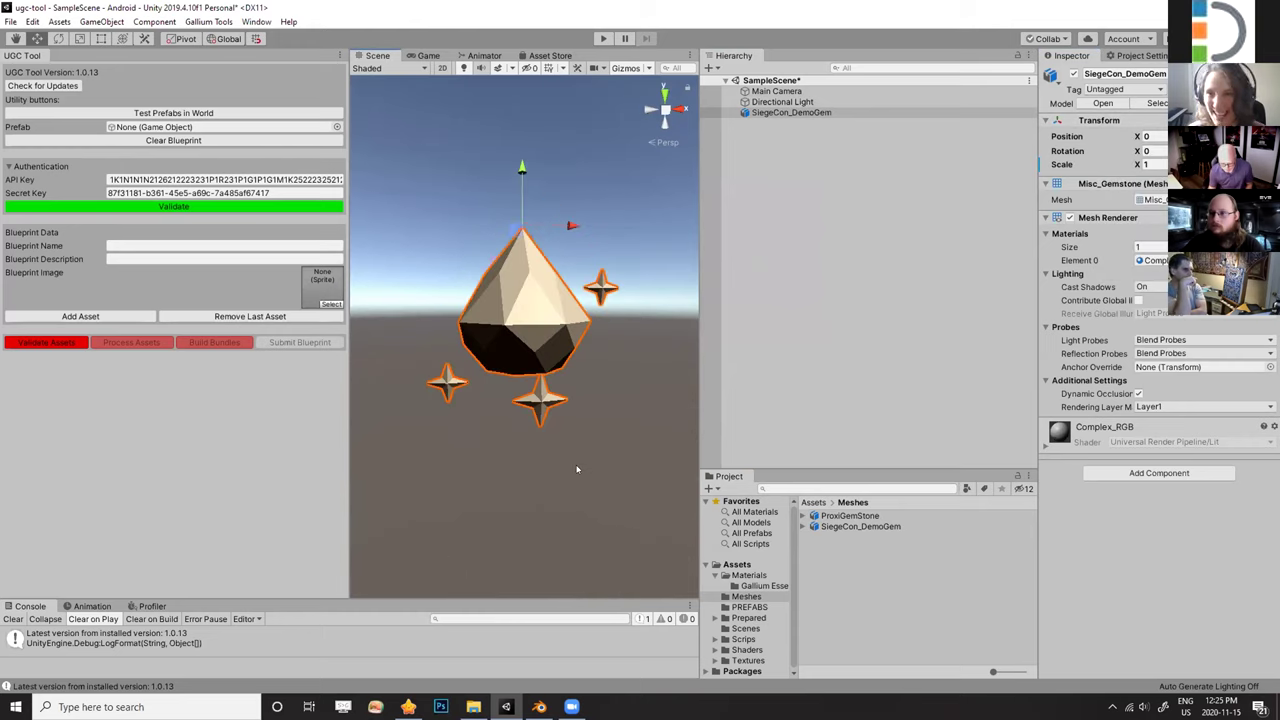
pyautogui.write('-180')
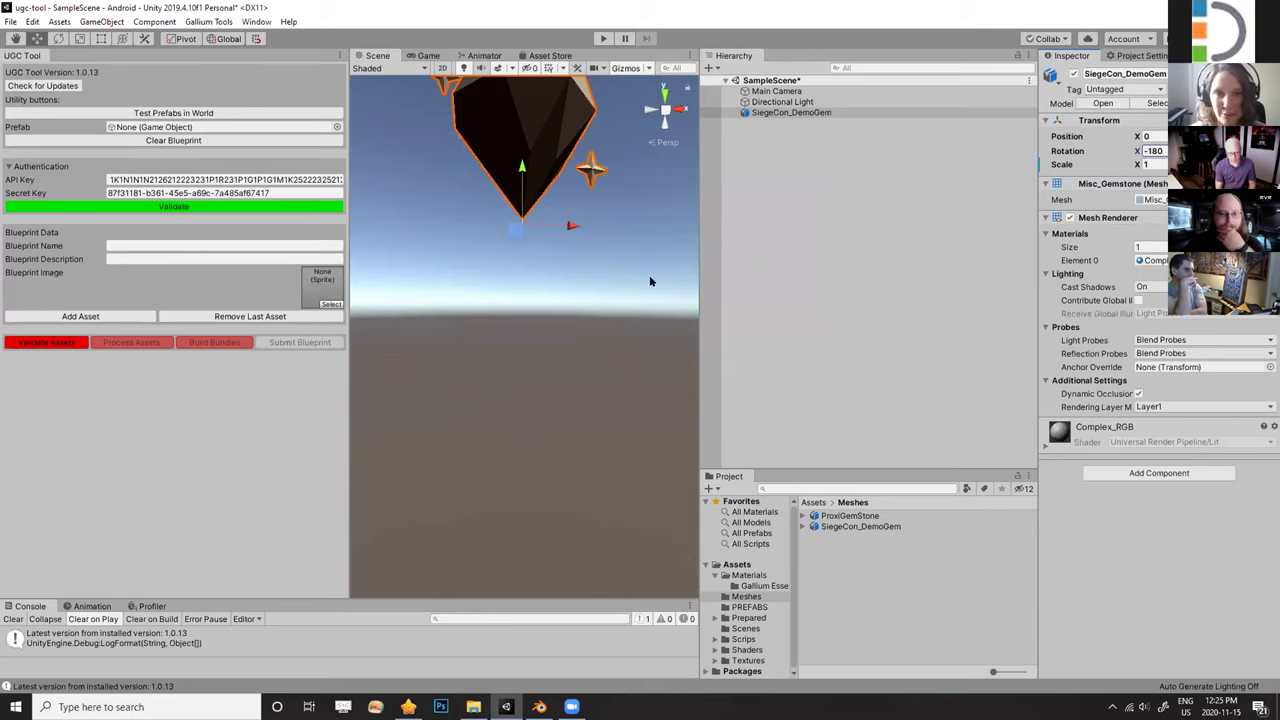
pyautogui.keyDown('alt'); pyautogui.moveTo(651, 280); pyautogui.dragTo(560, 370); pyautogui.keyUp('alt')
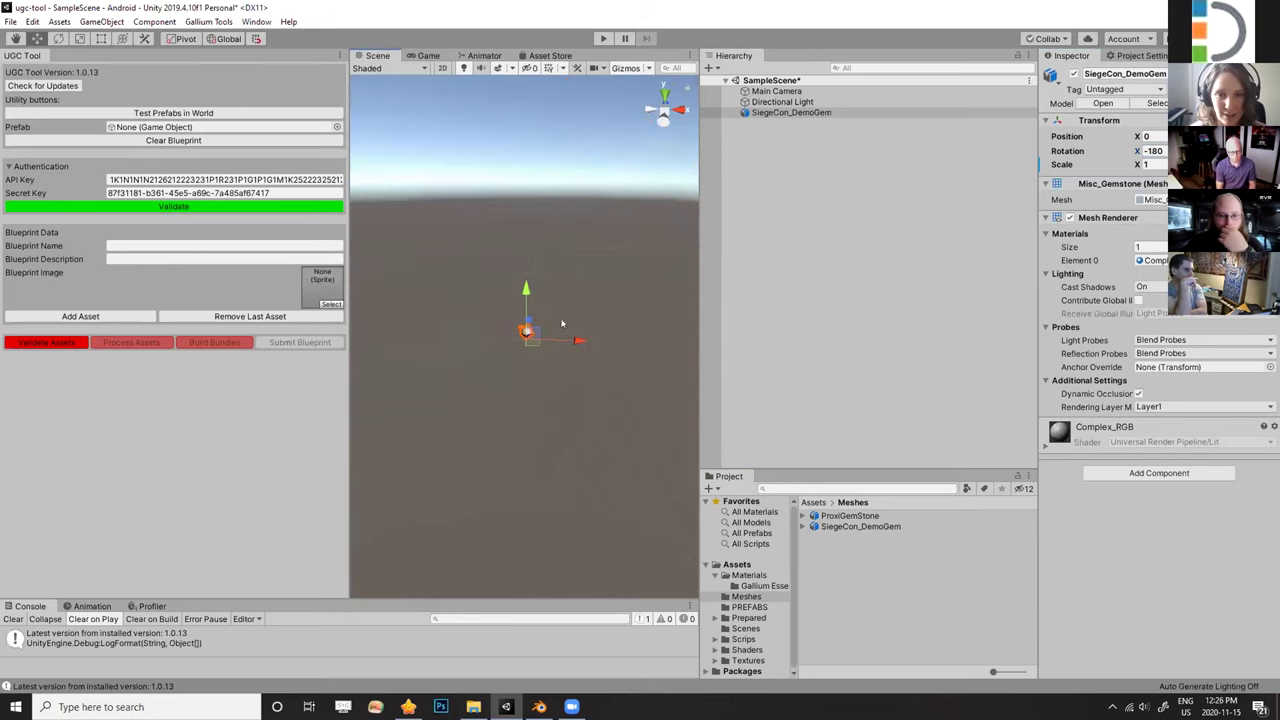
pyautogui.press('f')
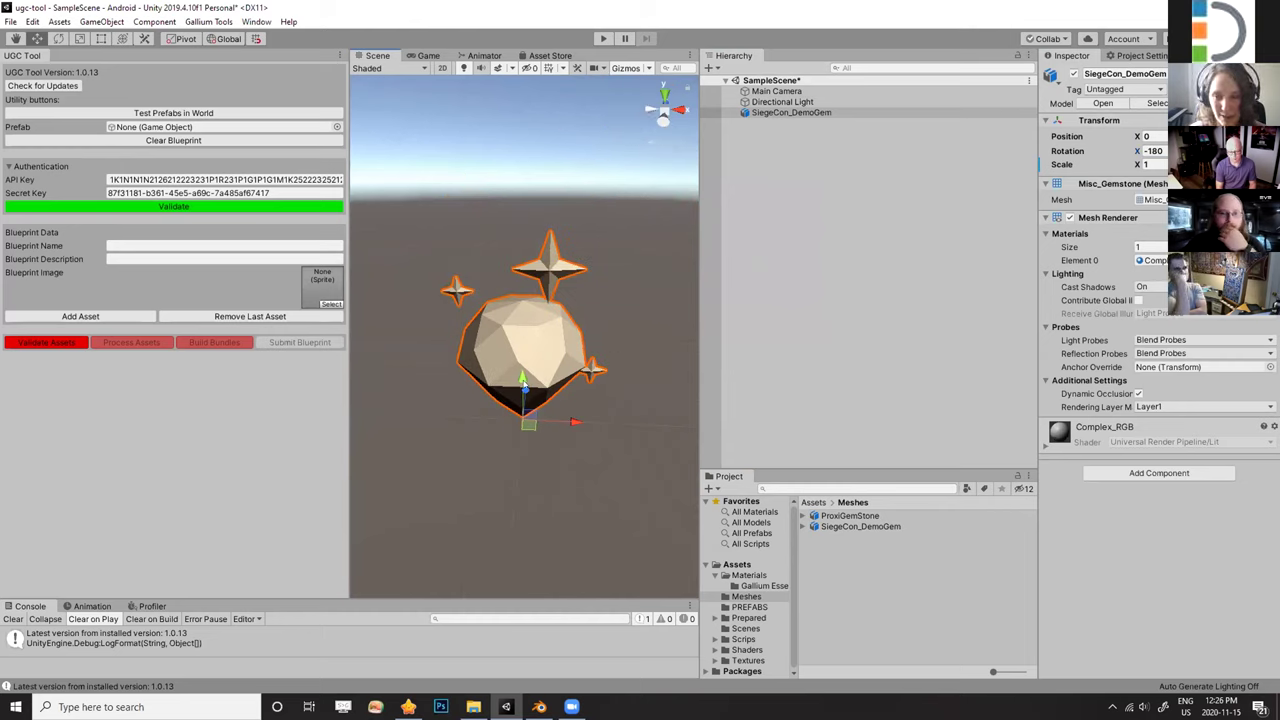
pyautogui.keyDown('alt'); pyautogui.moveTo(551, 420); pyautogui.dragTo(625, 302); pyautogui.keyUp('alt')
pyautogui.press('f')
pyautogui.keyDown('alt'); pyautogui.moveTo(548, 322); pyautogui.dragTo(530, 314); pyautogui.keyUp('alt')
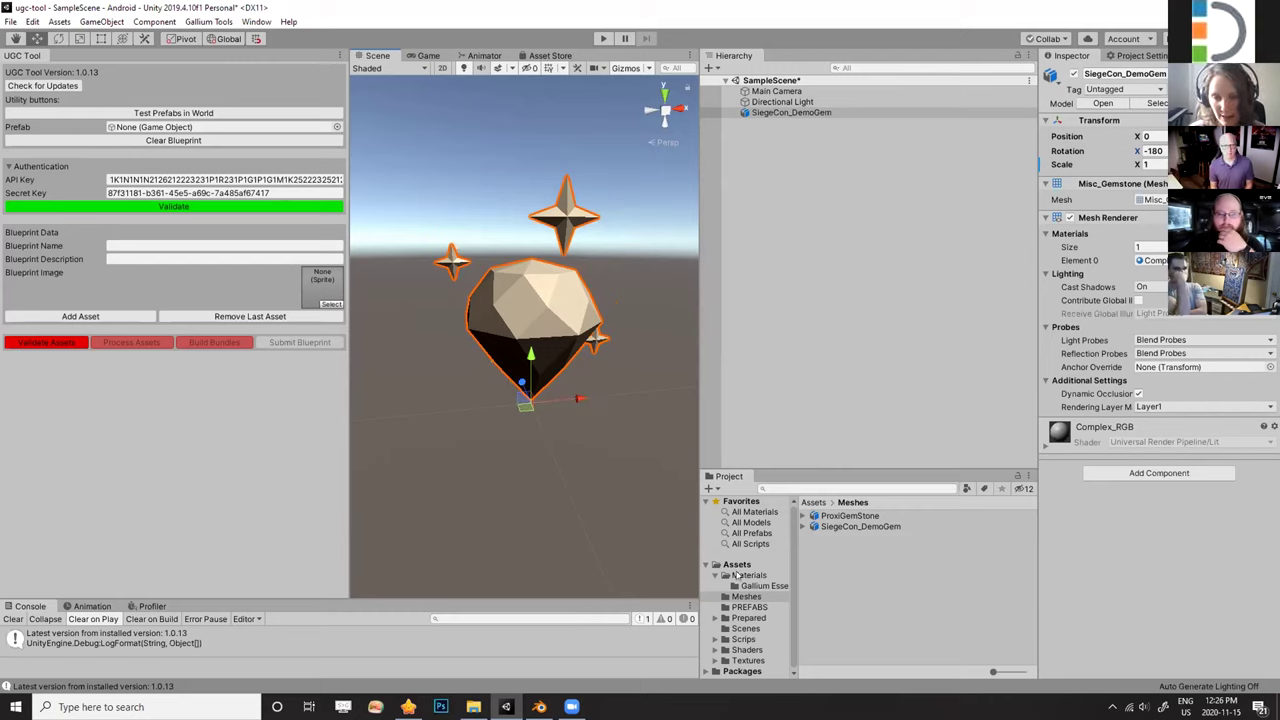
# Apply GX_Material_Crystal from the Gallium Essential Materials folder to the gem in the scene.
pyautogui.click(764, 585)
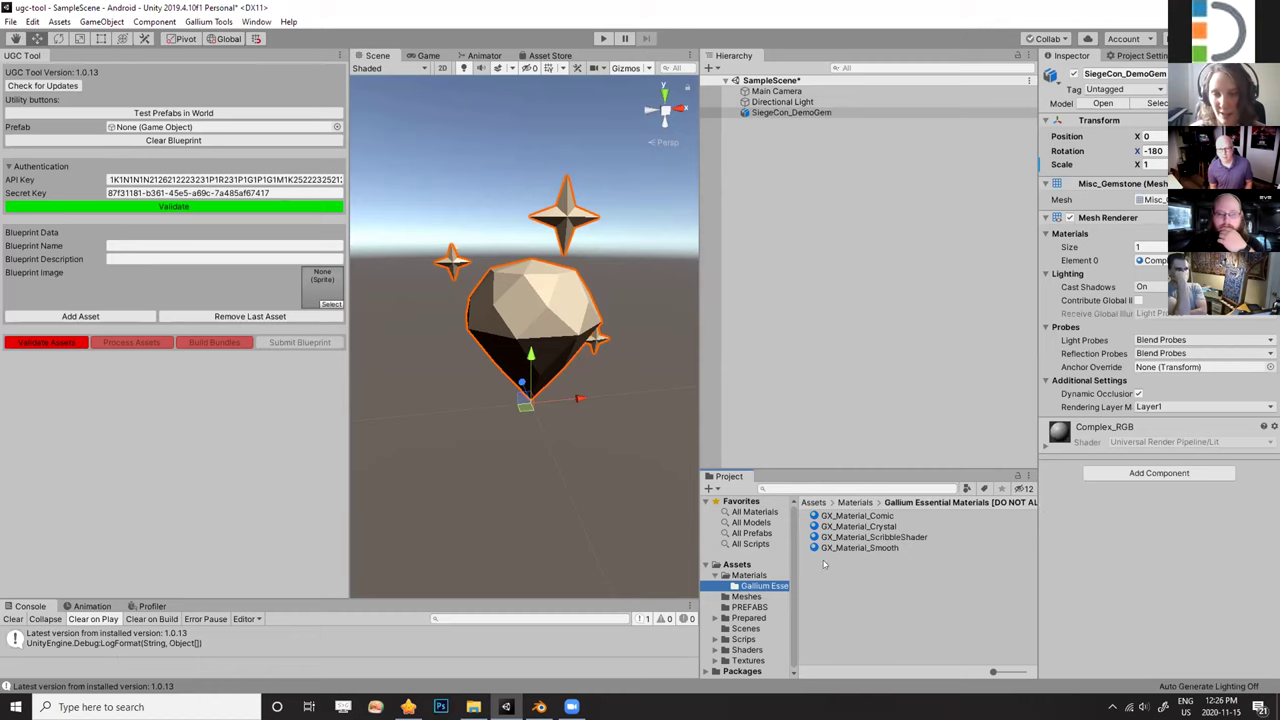
pyautogui.moveTo(1033, 549); pyautogui.dragTo(1066, 549)
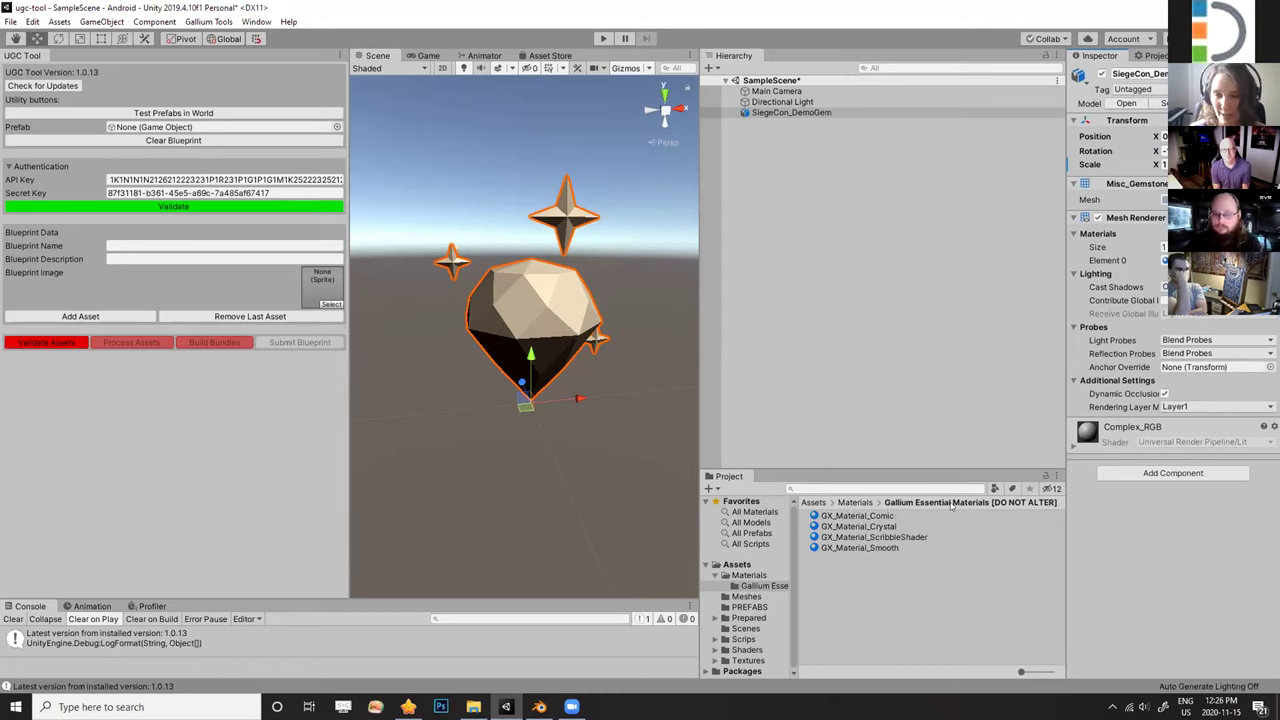
pyautogui.moveTo(890, 526); pyautogui.dragTo(580, 400)
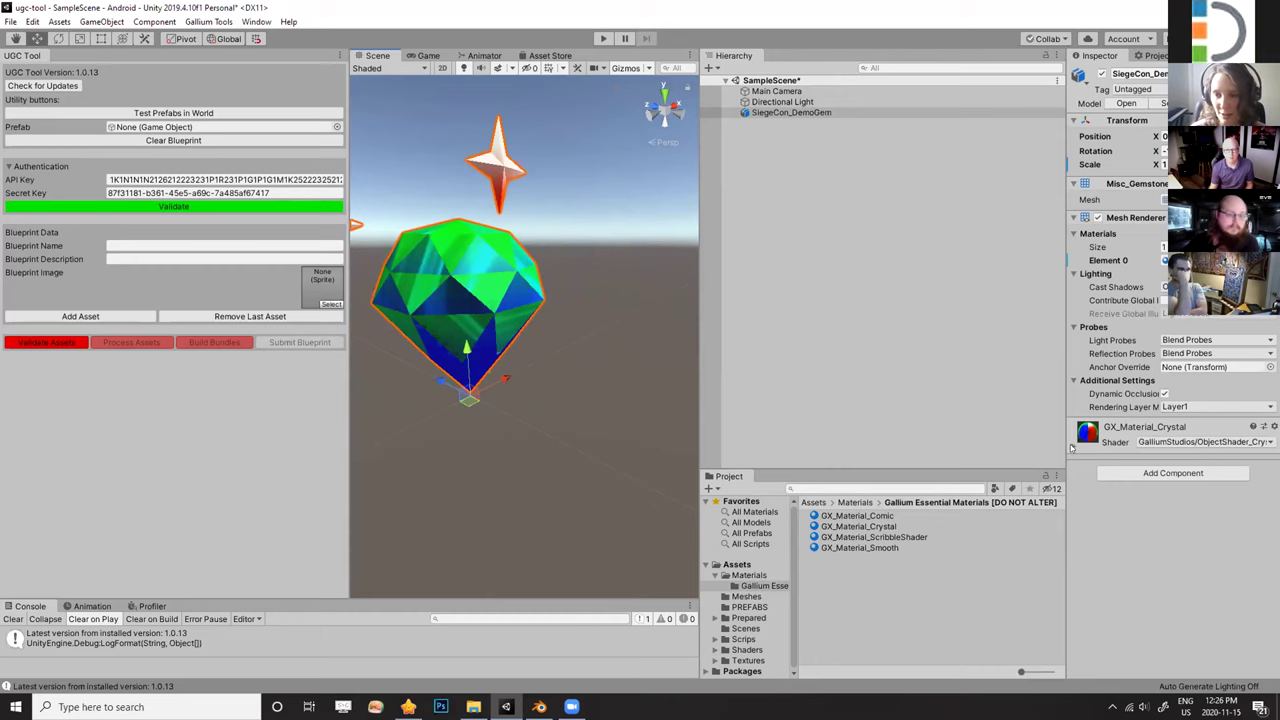
# Examine the crystal material's shader properties, including its RGB texture and channel colours.
pyautogui.click(1073, 449)
pyautogui.scroll(-3, 1163, 493)
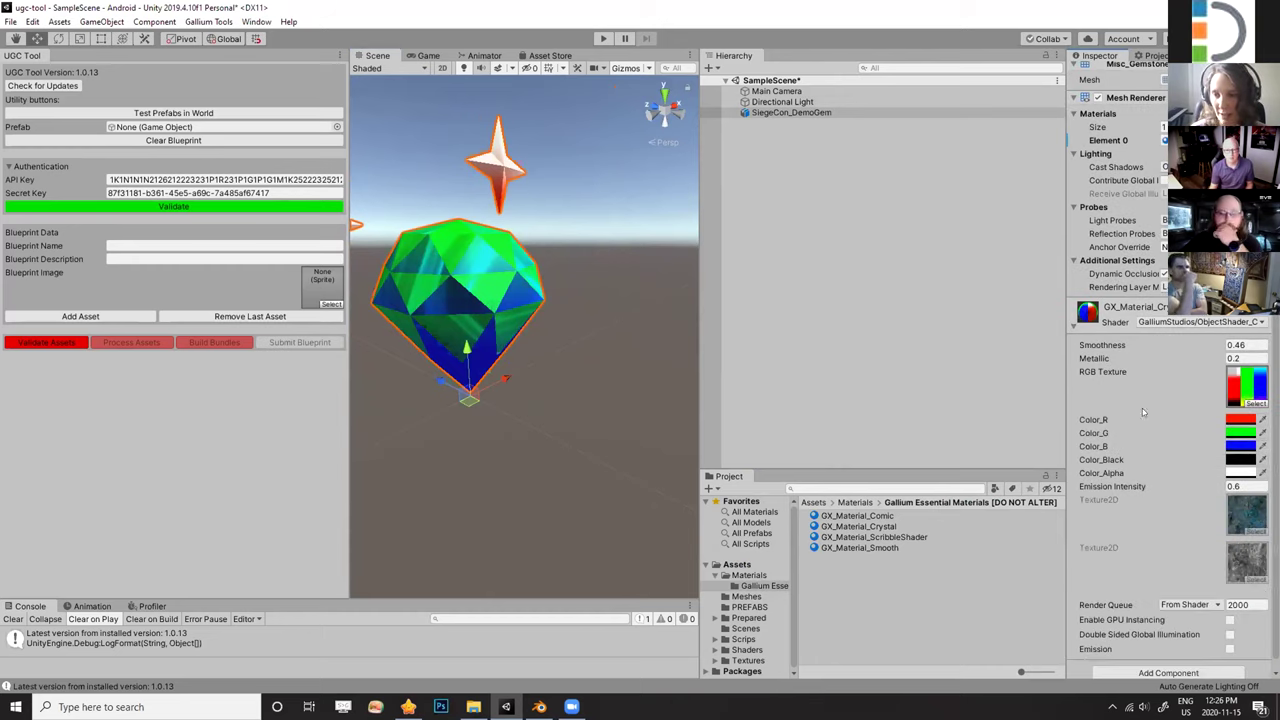
pyautogui.click(1071, 325)
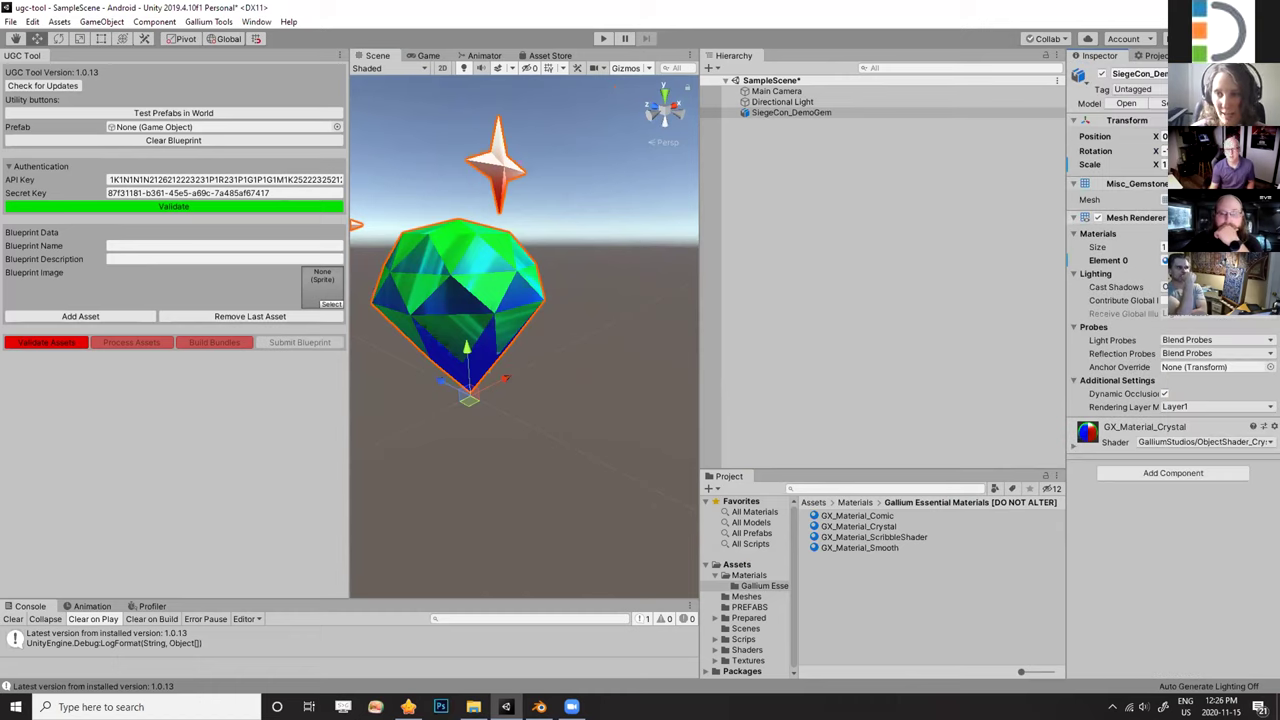
# Add a Mesh Collider component to the SiegeCon_DemoGem object.
pyautogui.click(1147, 474)
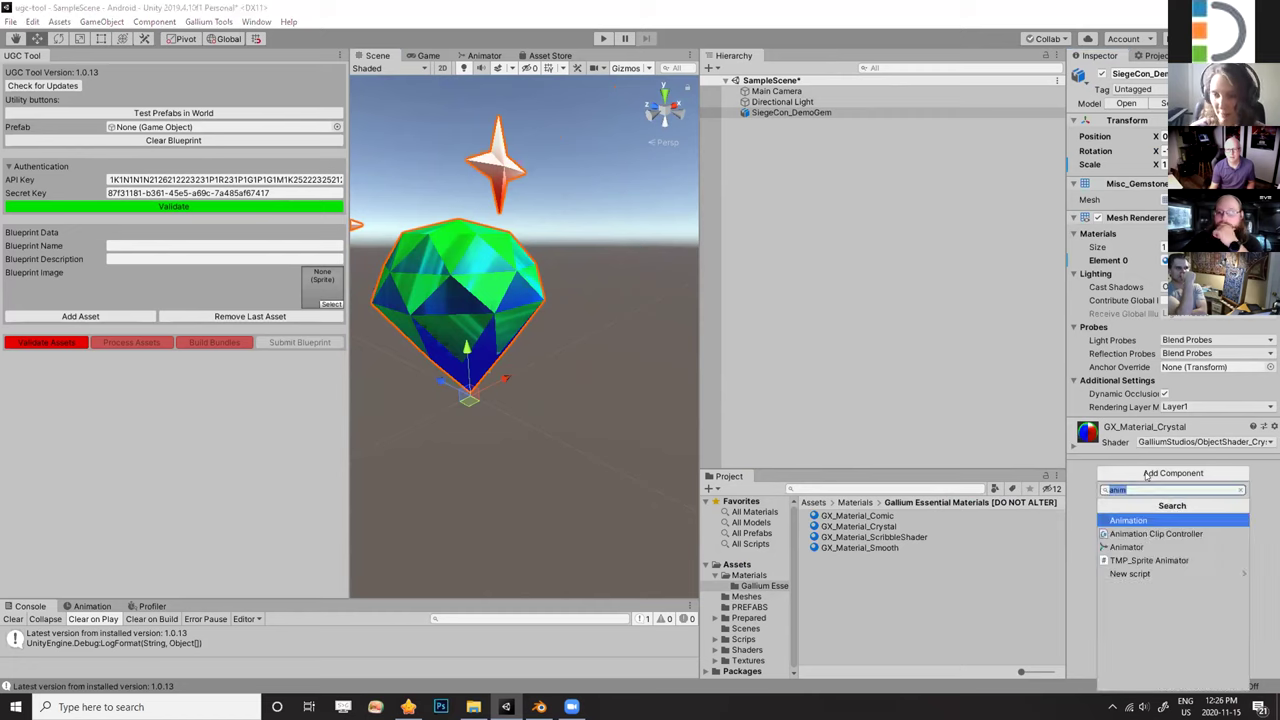
pyautogui.write('c')
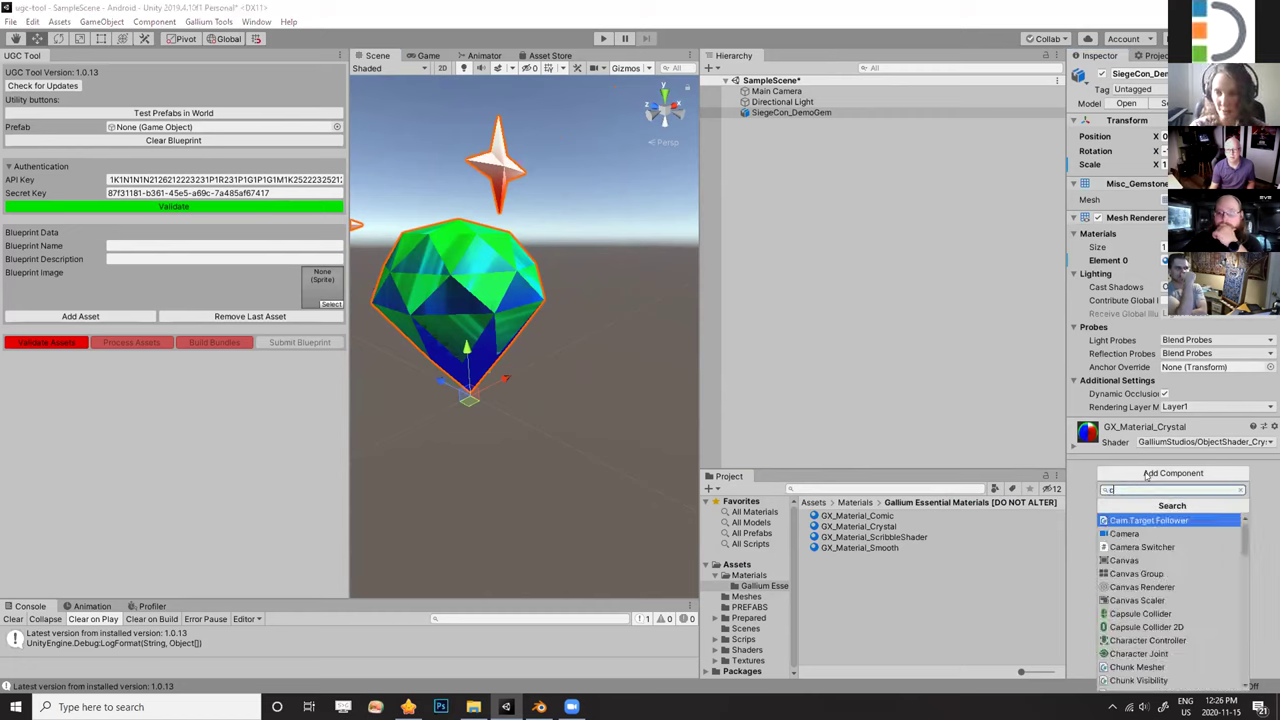
pyautogui.write('ollider')
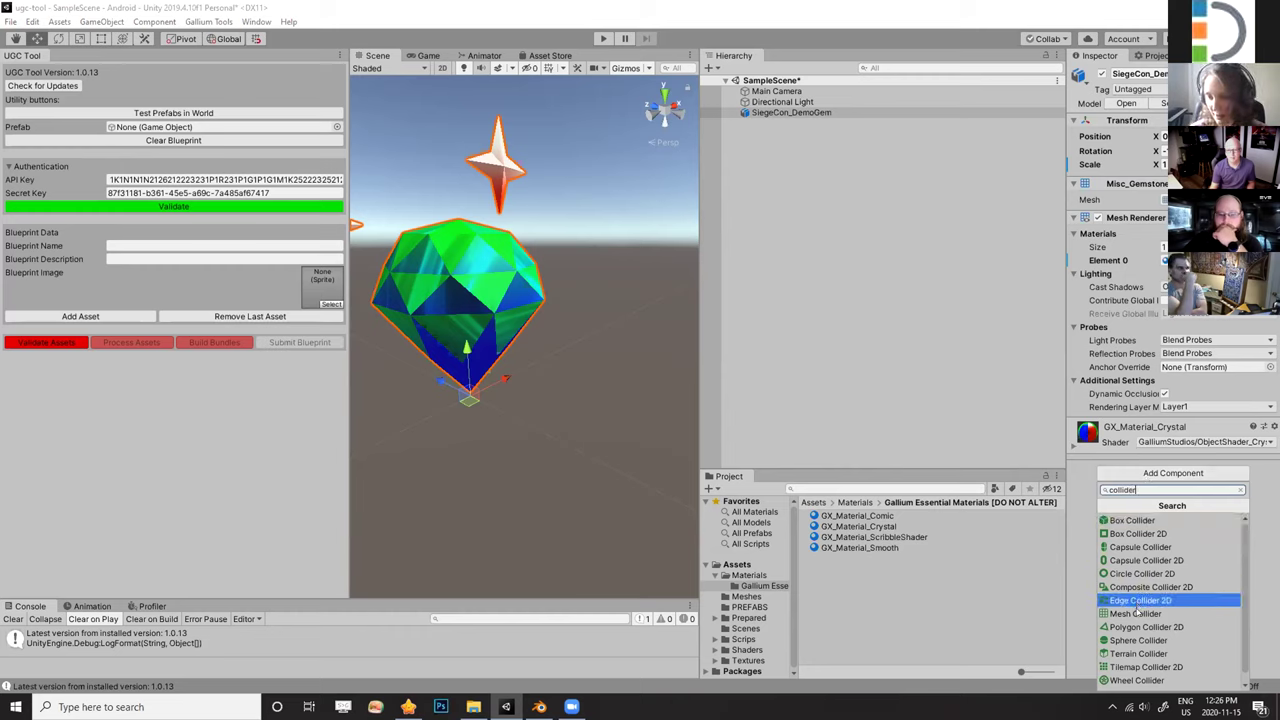
pyautogui.click(1137, 613)
# Add the Color Set Controller script component to the gem.
pyautogui.moveTo(645, 314); pyautogui.dragTo(607, 350, button='right')
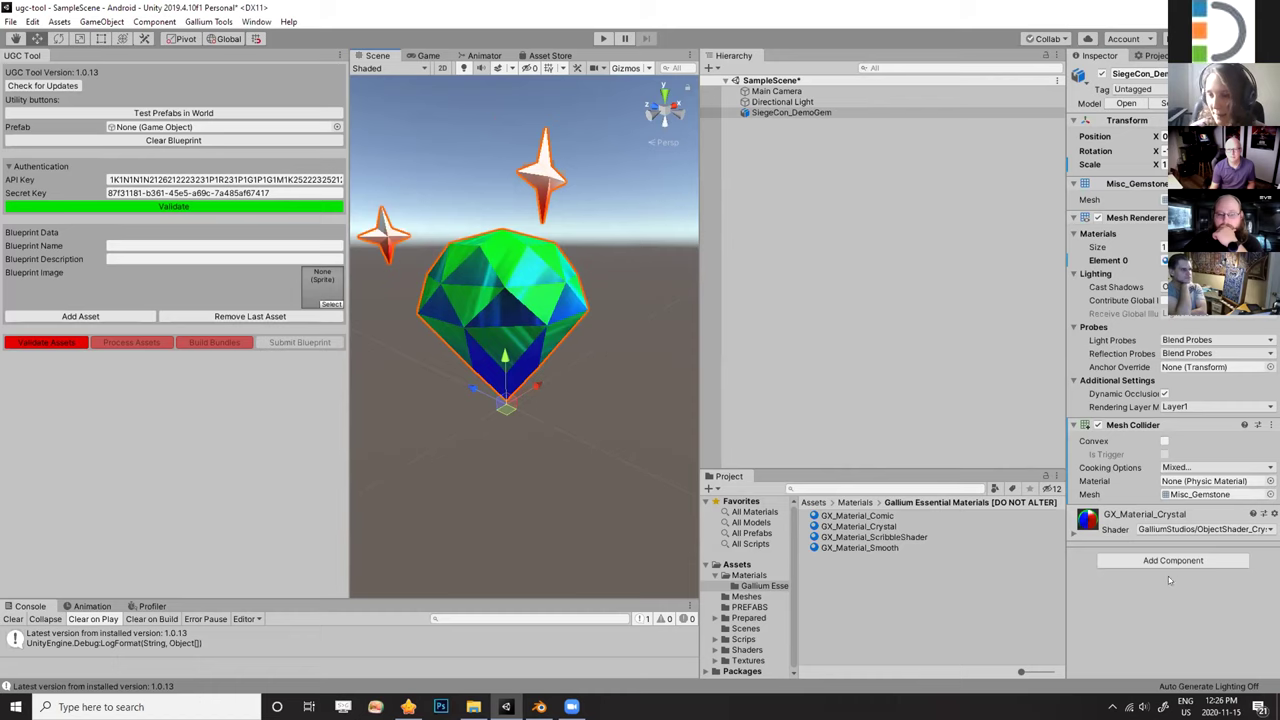
pyautogui.click(1197, 560)
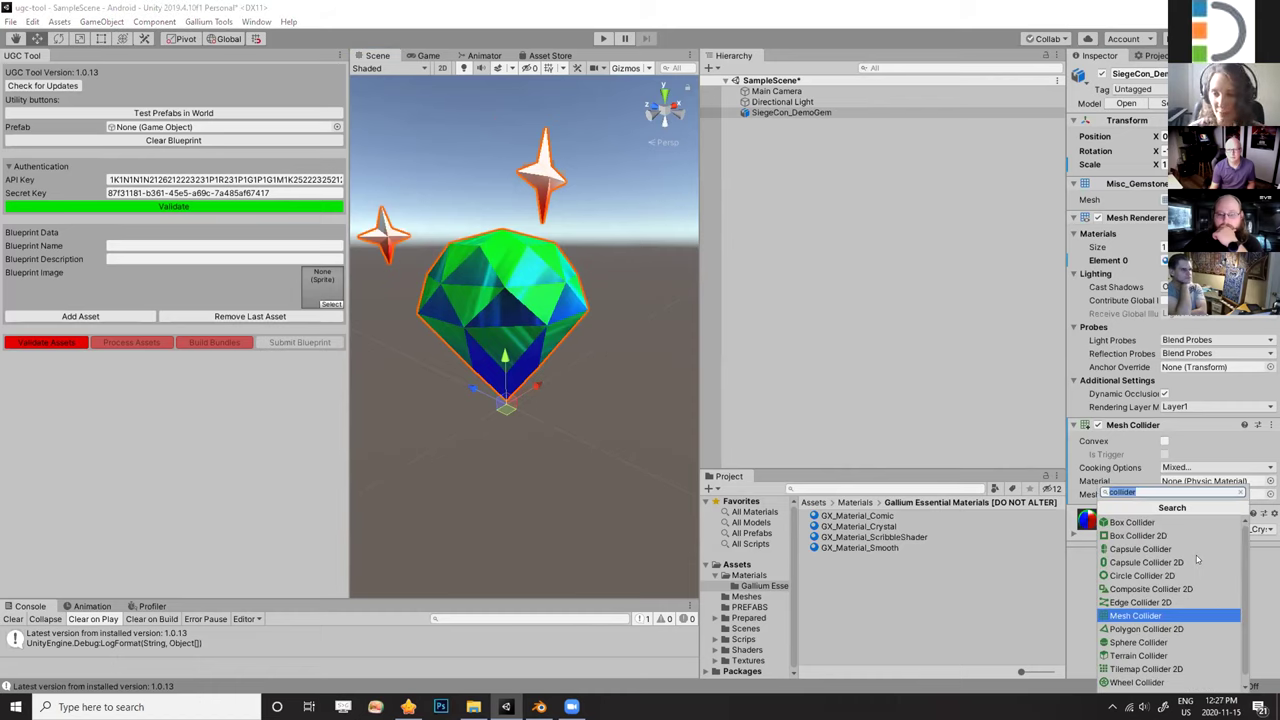
pyautogui.write('color')
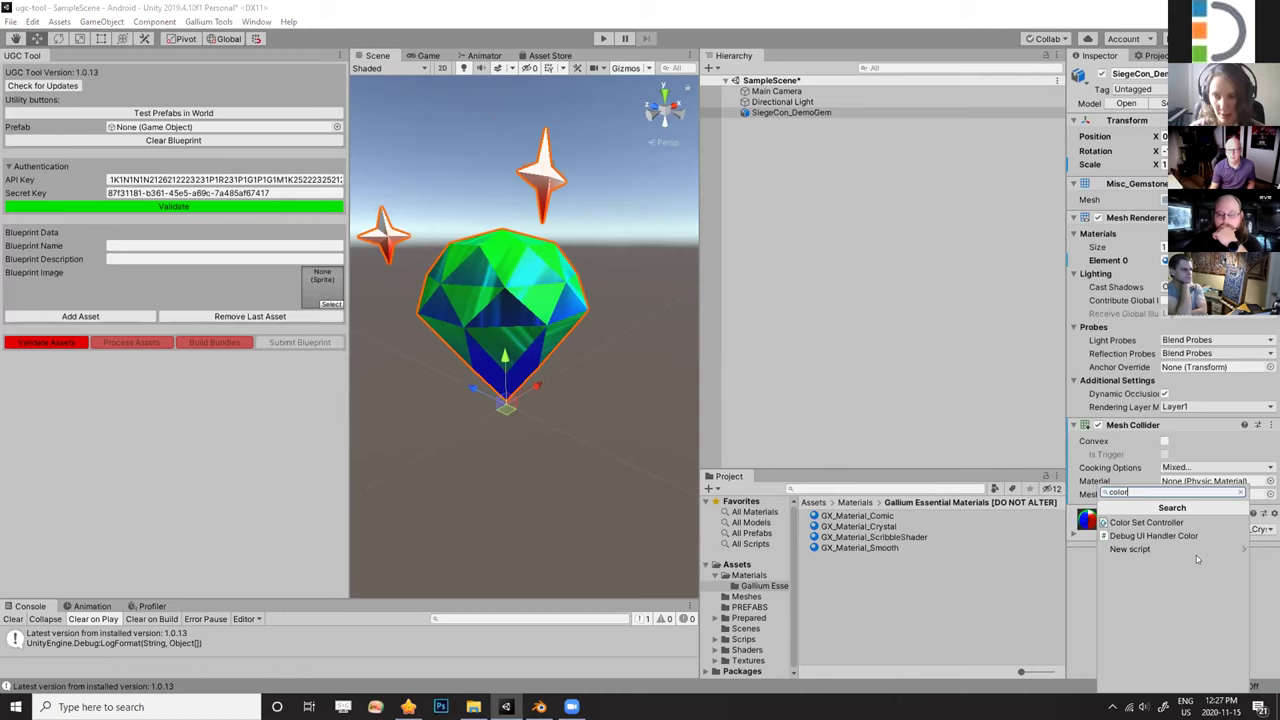
pyautogui.press('Return')
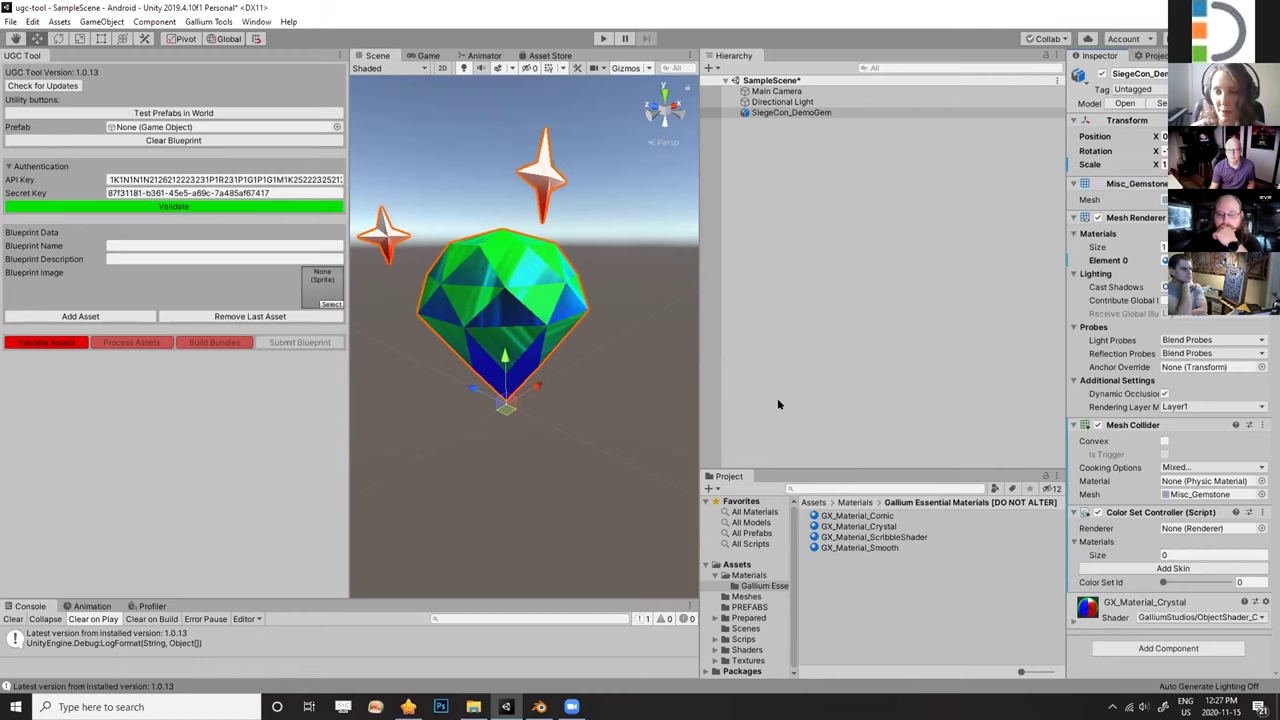
# In the Color Set Controller, assign the gem's Mesh Renderer and set Materials size to 1 with GX_Material_Crystal as Element 0.
pyautogui.moveTo(520, 316); pyautogui.dragTo(537, 334, button='middle')
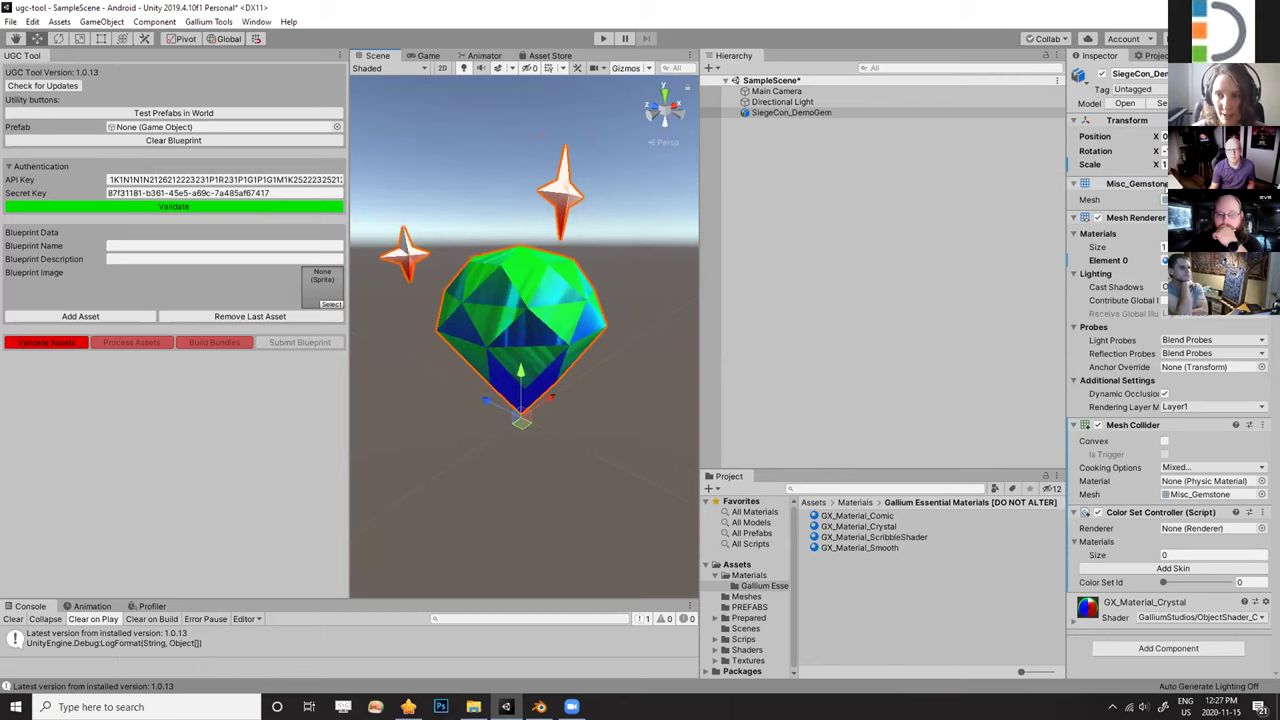
pyautogui.keyDown('alt'); pyautogui.moveTo(560, 416); pyautogui.dragTo(540, 416); pyautogui.keyUp('alt')
pyautogui.press('f')
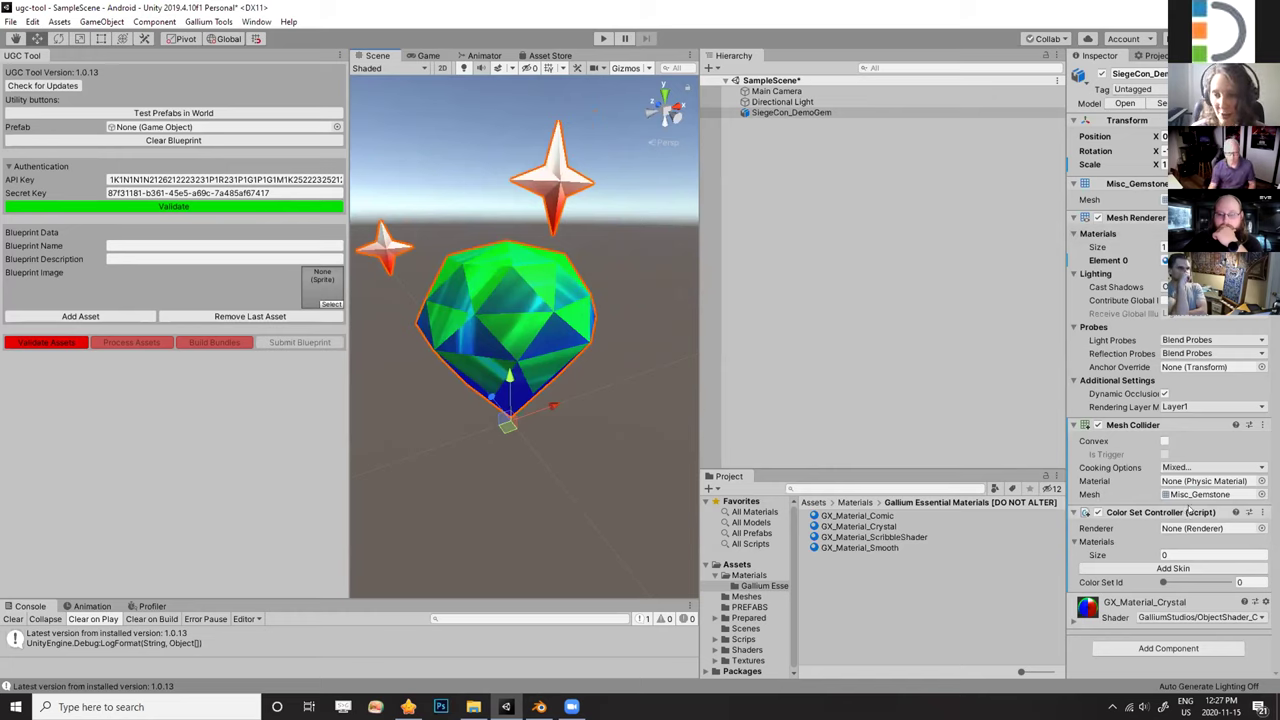
pyautogui.click(1174, 554)
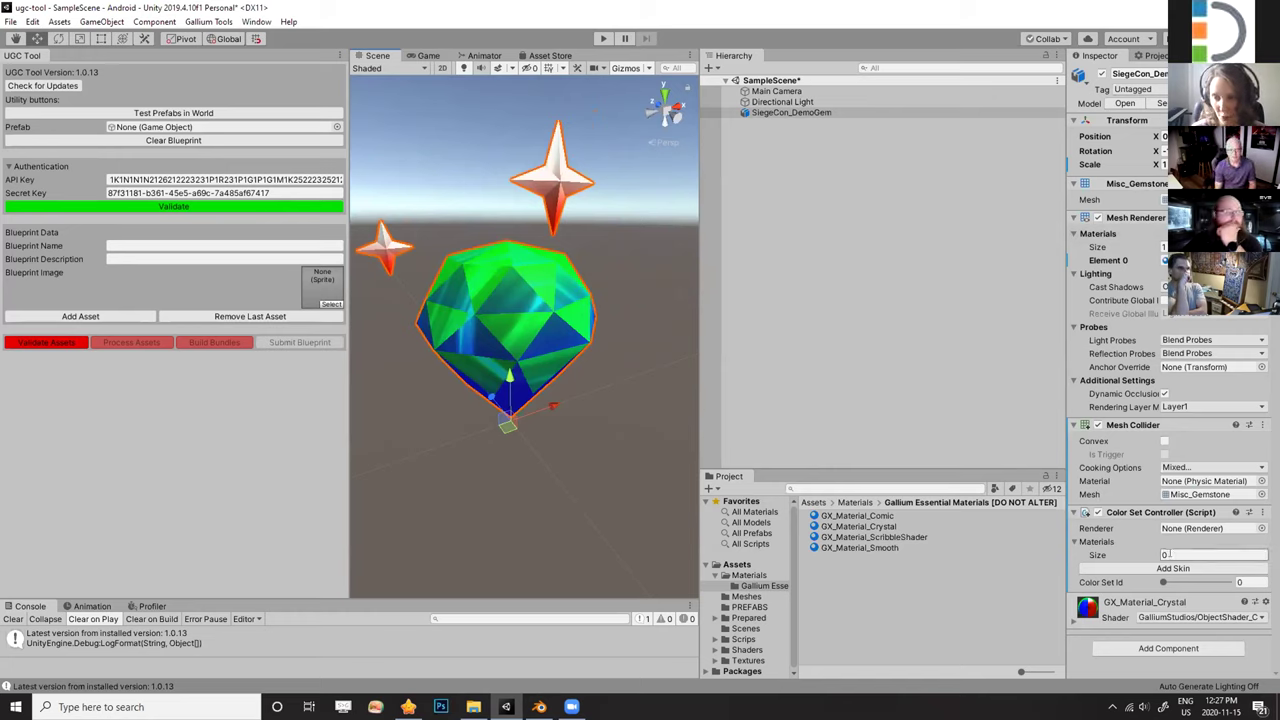
pyautogui.write('1')
pyautogui.press('Return')
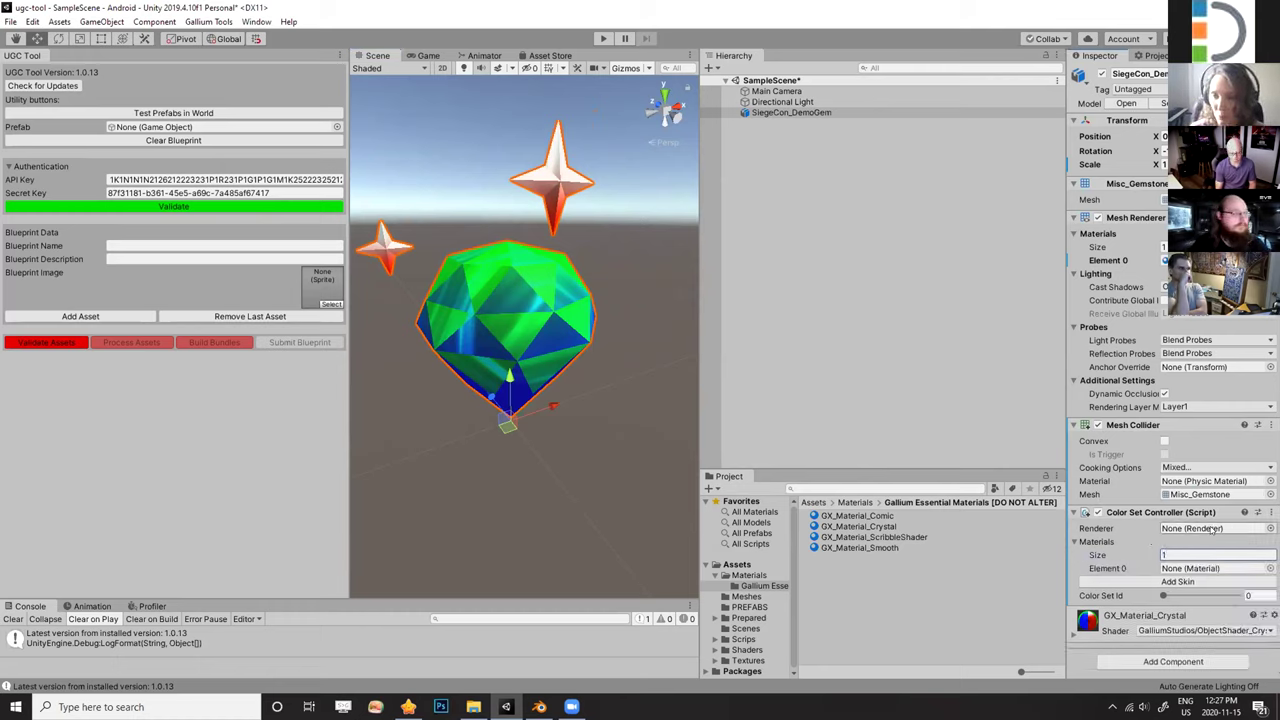
pyautogui.moveTo(1135, 217); pyautogui.dragTo(1207, 530)
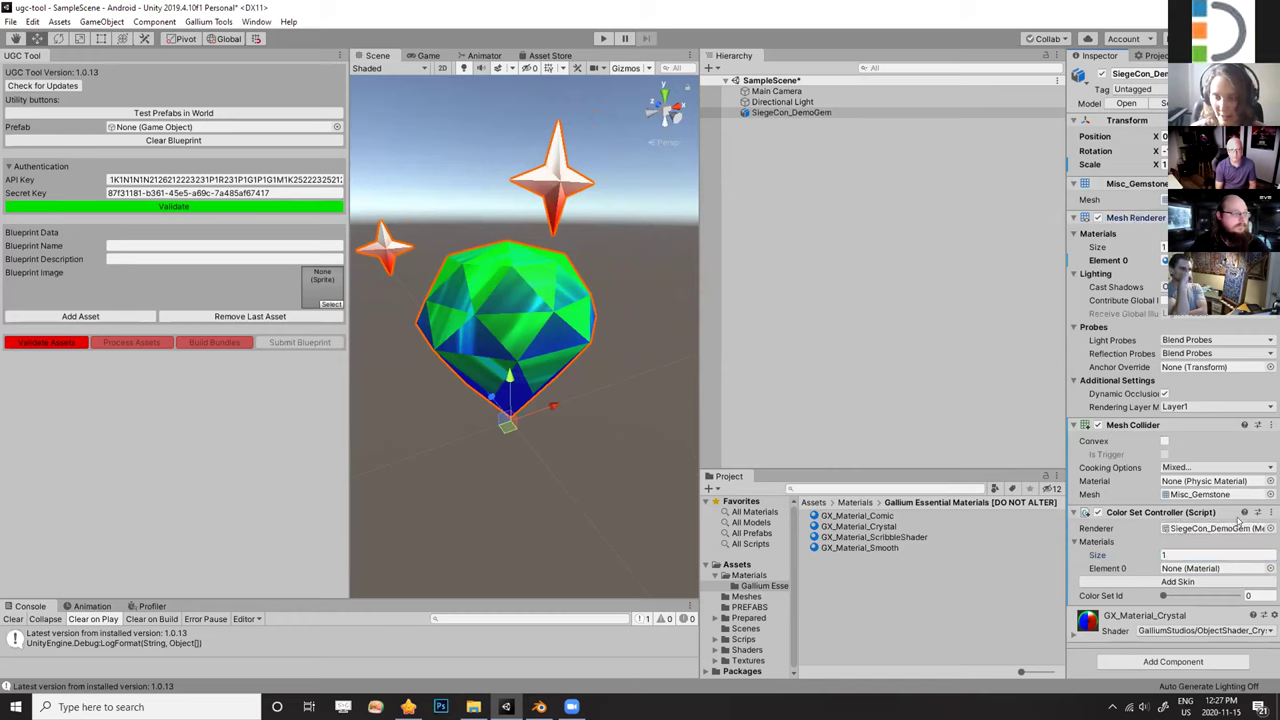
pyautogui.click(1168, 553)
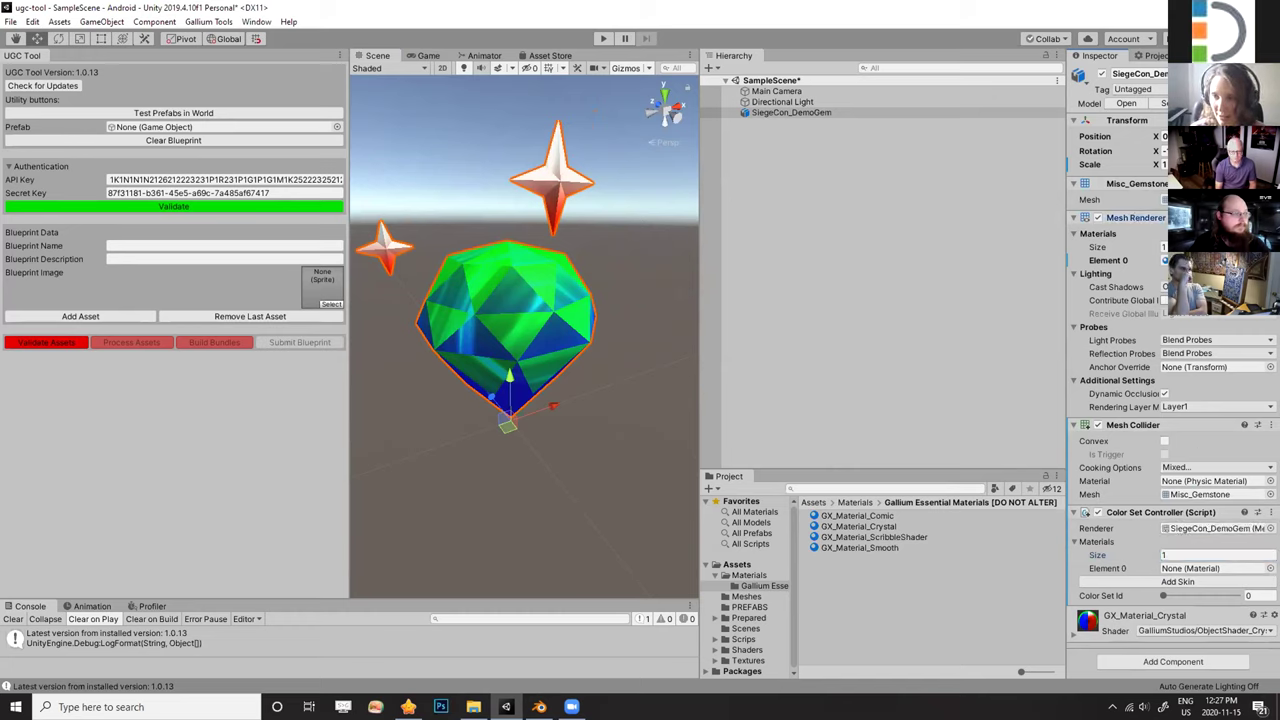
pyautogui.moveTo(880, 527); pyautogui.dragTo(1224, 565)
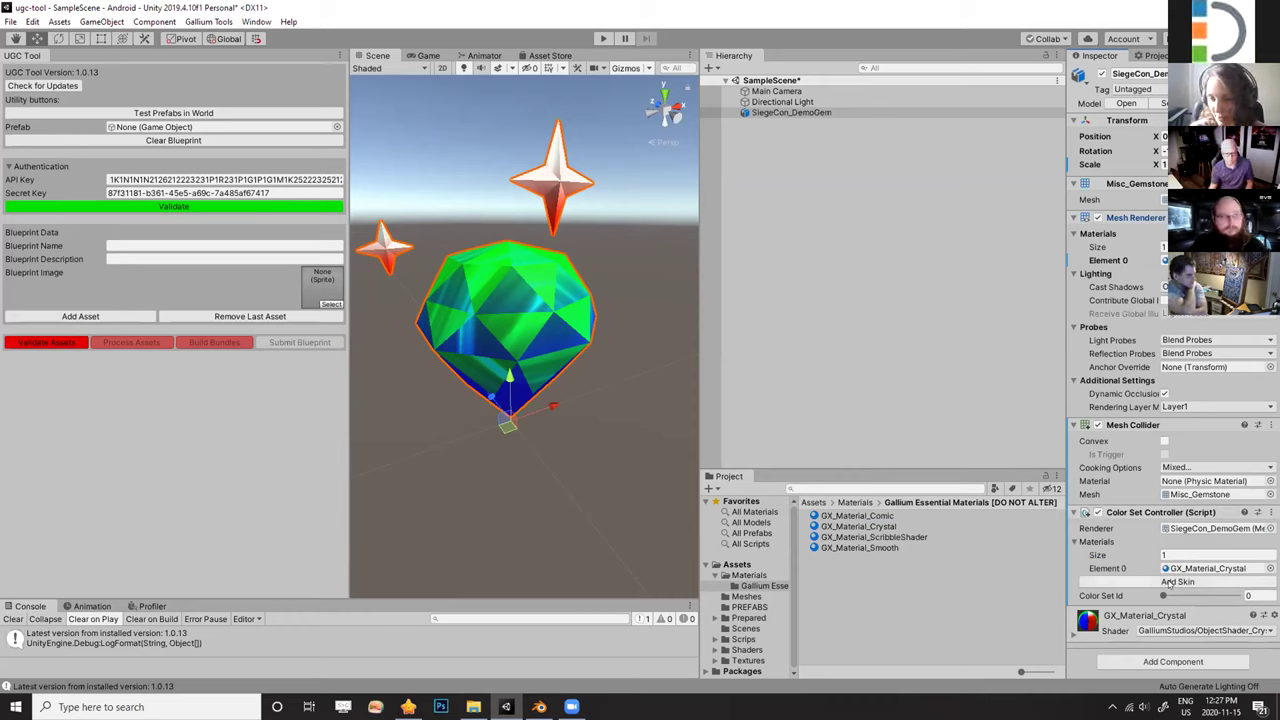
# Add a skin to the Color Set Controller and expand Skin 0 to show its colour channels.
pyautogui.click(1138, 584)
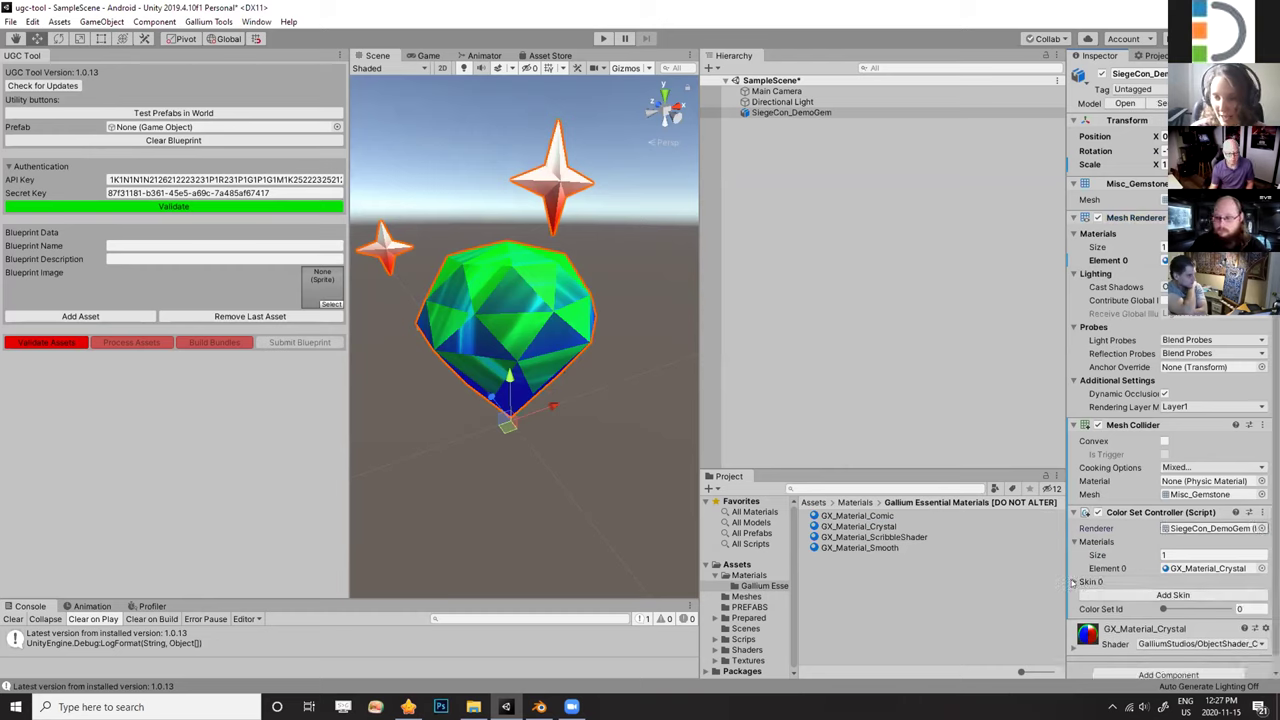
pyautogui.click(1073, 582)
pyautogui.scroll(-3, 1078, 585)
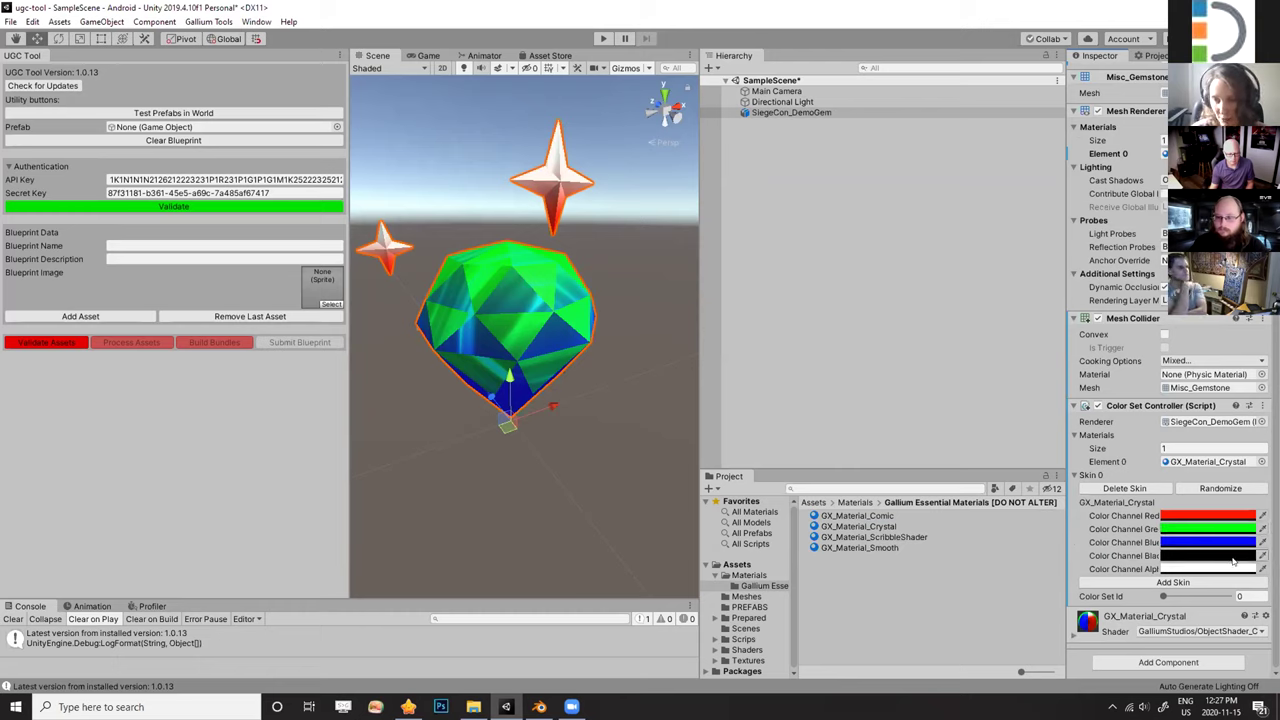
# Set Skin 0's green channel to a very pale cyan and its blue channel to medium blue 3971D4.
pyautogui.moveTo(571, 464); pyautogui.dragTo(593, 484, button='middle')
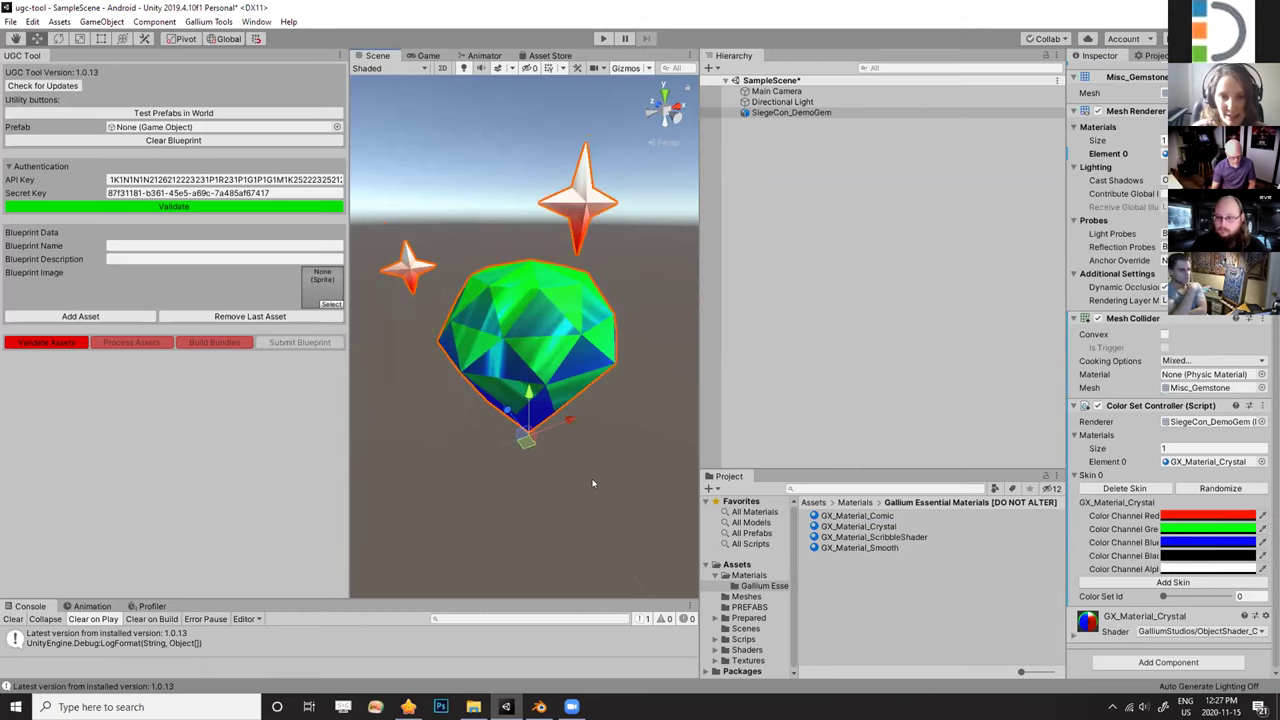
pyautogui.keyDown('alt'); pyautogui.moveTo(593, 484); pyautogui.dragTo(497, 314); pyautogui.keyUp('alt')
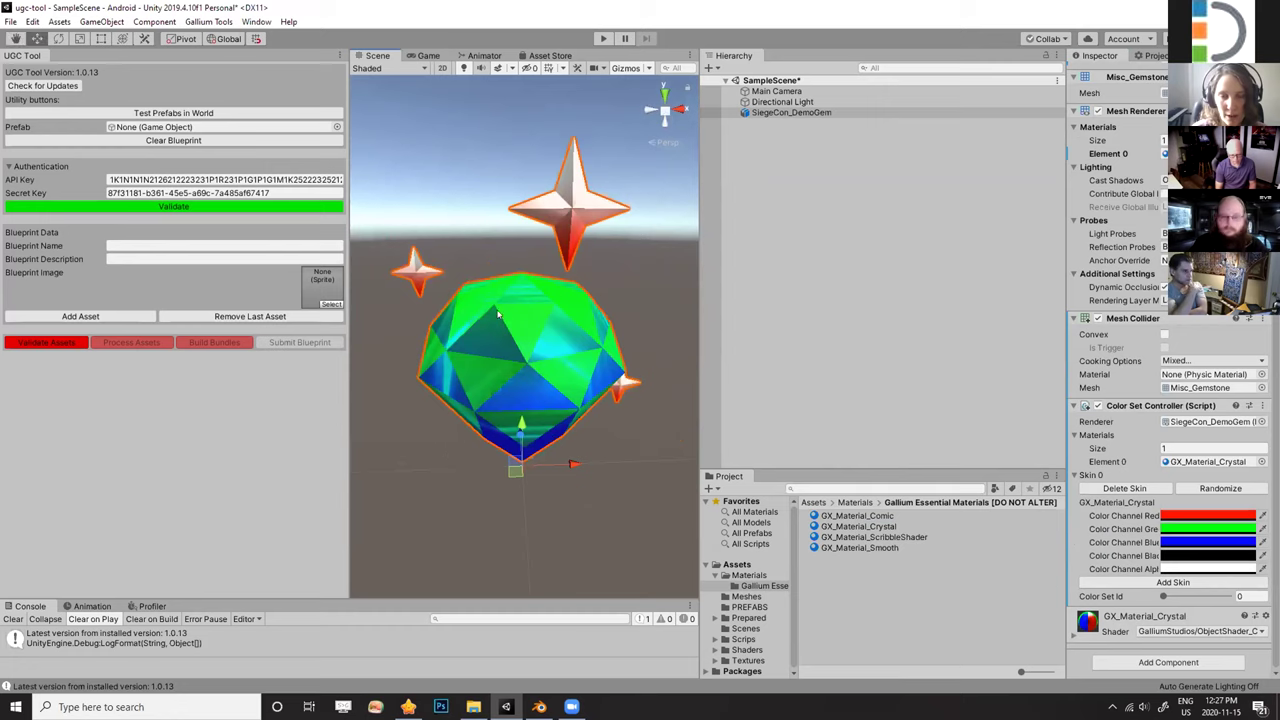
pyautogui.click(1189, 530)
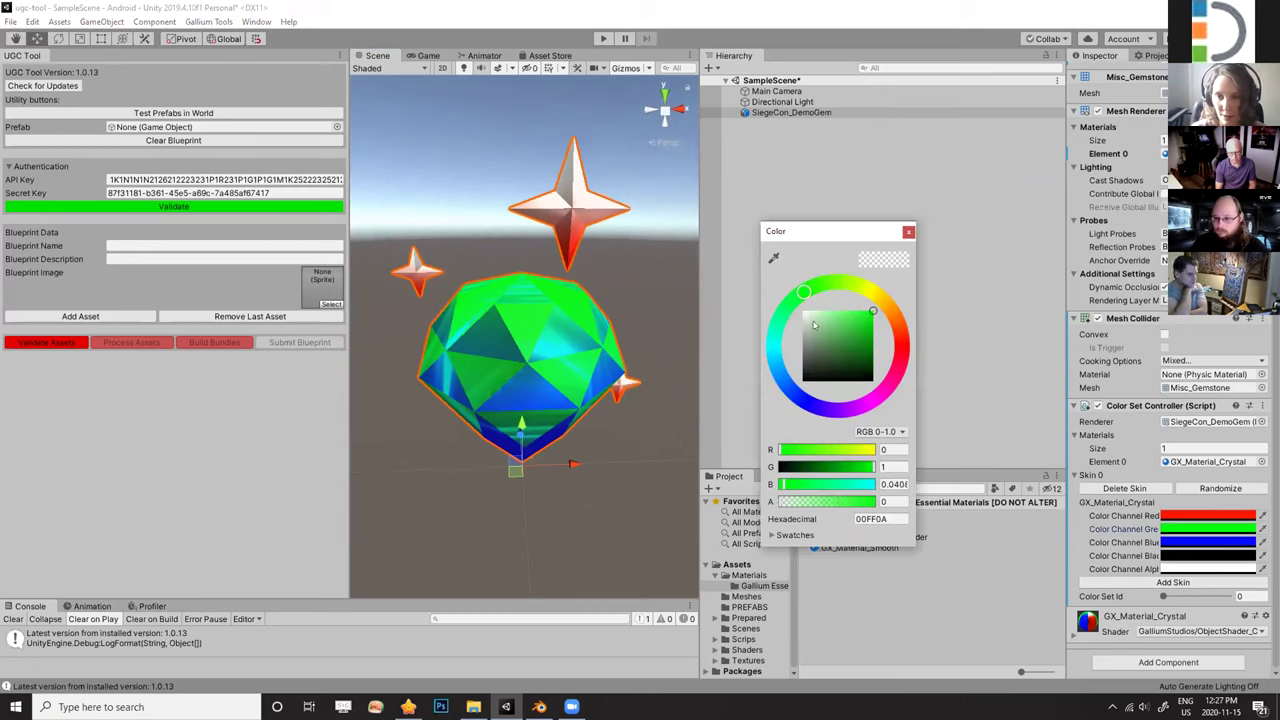
pyautogui.click(776, 352)
pyautogui.click(814, 311)
pyautogui.click(1197, 541)
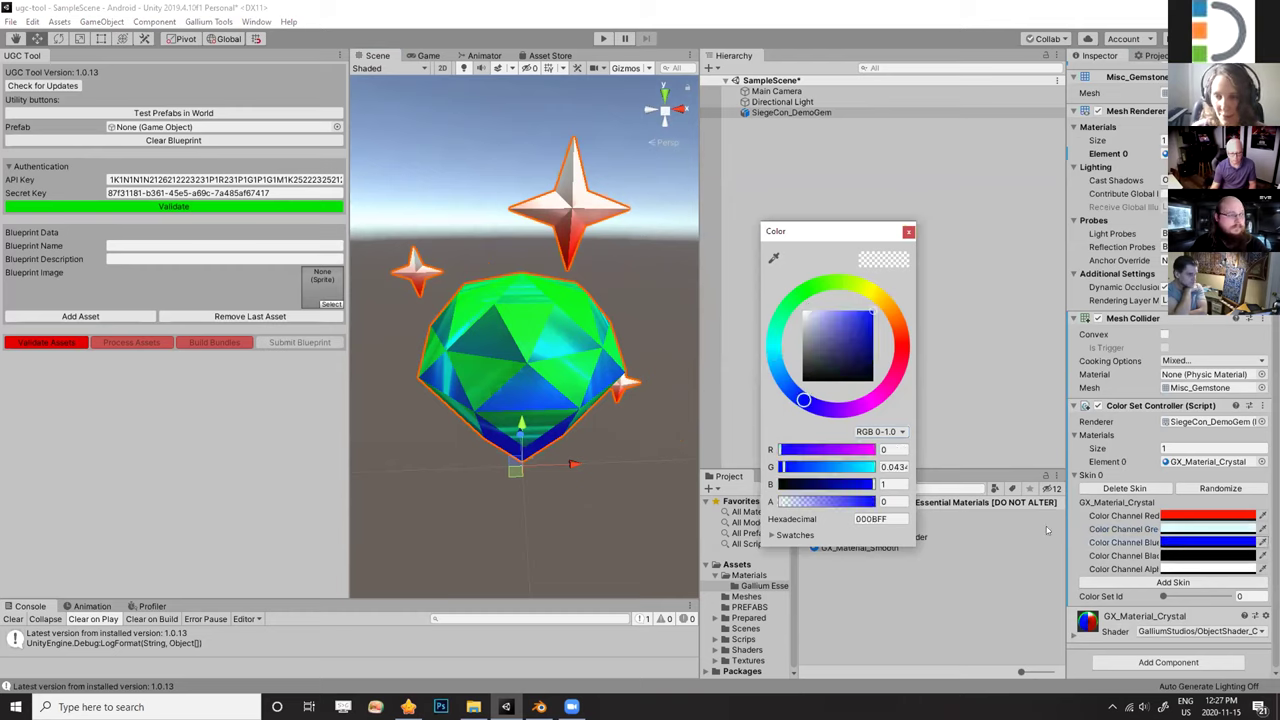
pyautogui.click(787, 387)
pyautogui.click(854, 323)
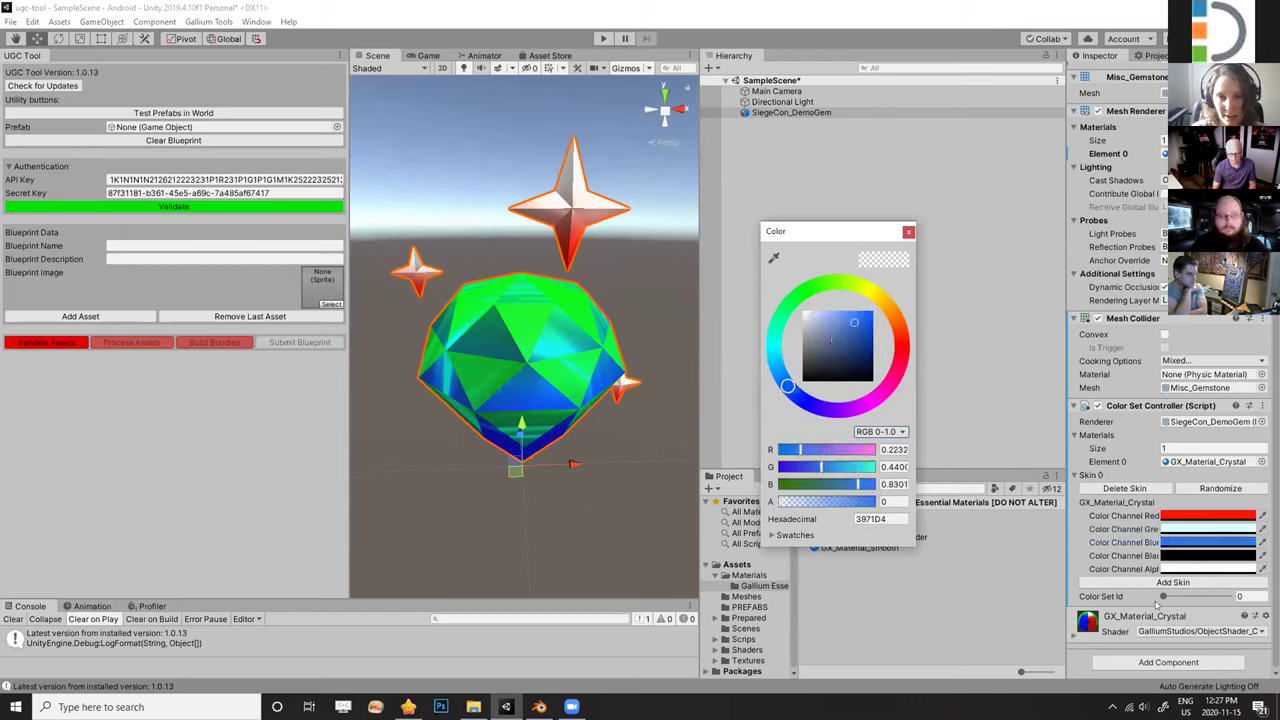
# Set Skin 0's red channel to a dark orange and its alpha channel to yellow FFDE62.
pyautogui.click(1221, 518)
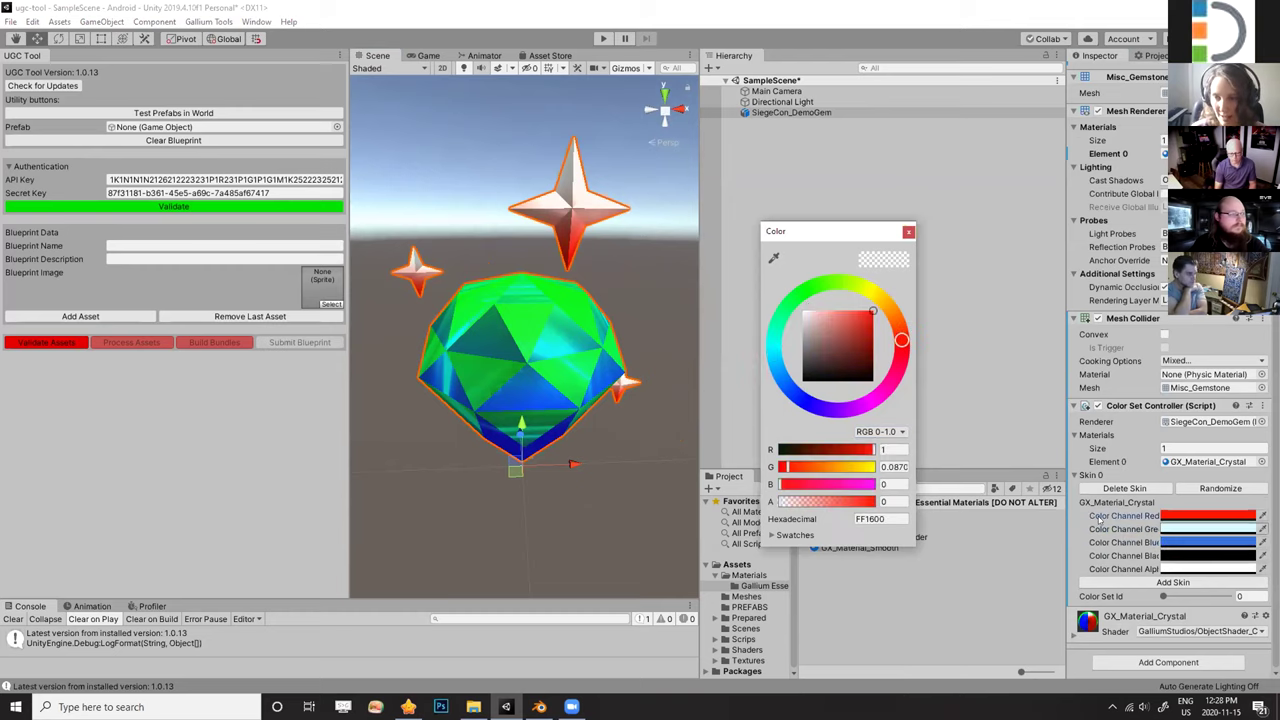
pyautogui.click(893, 315)
pyautogui.click(868, 338)
pyautogui.click(1207, 568)
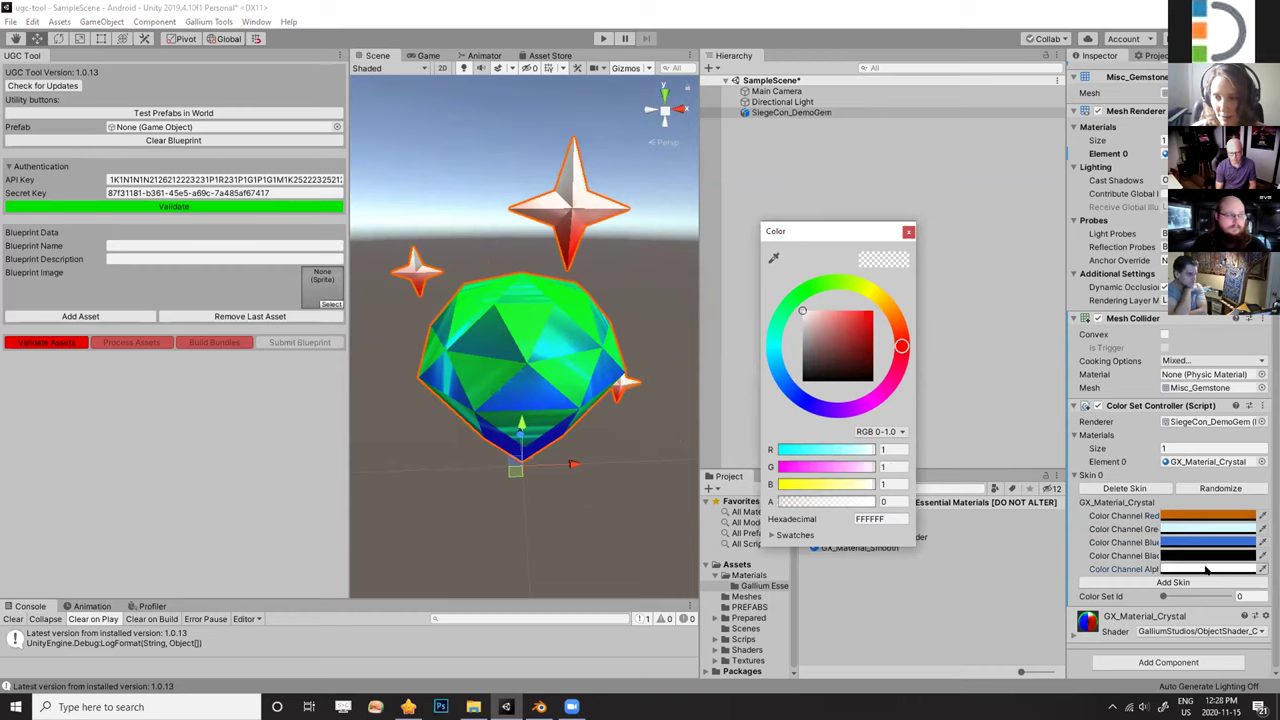
pyautogui.click(881, 294)
pyautogui.moveTo(846, 346); pyautogui.dragTo(846, 295)
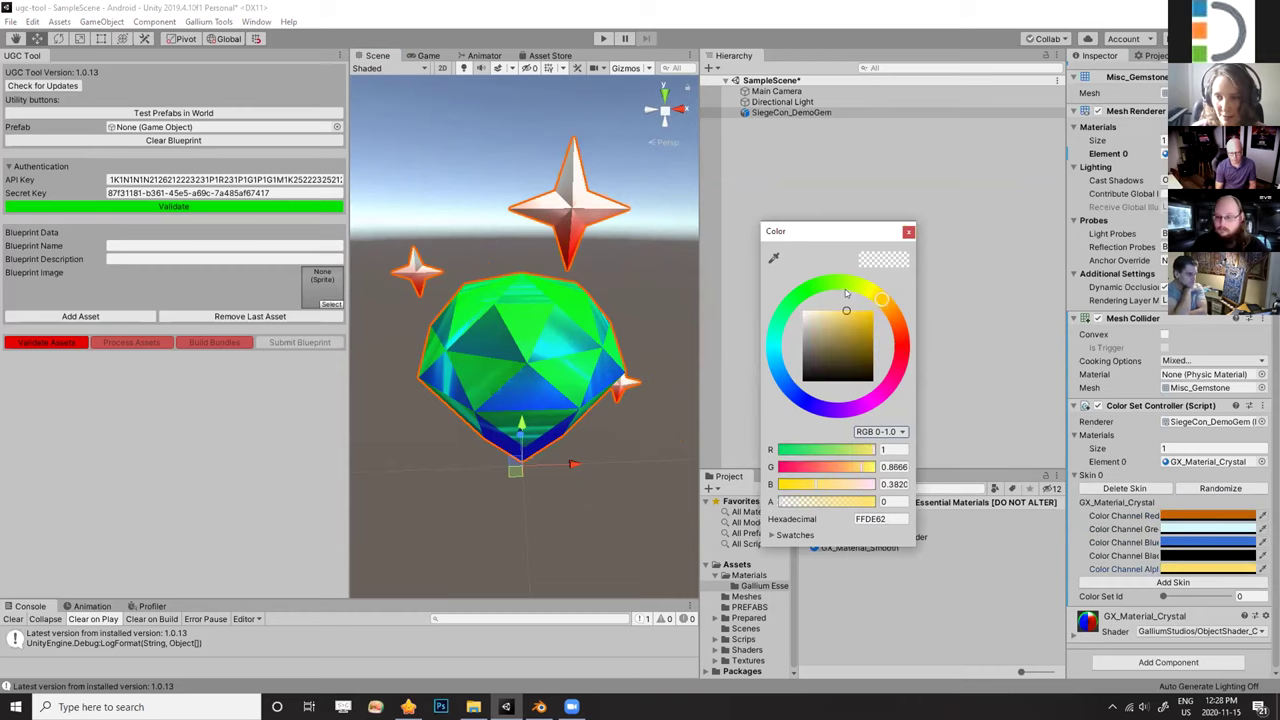
pyautogui.click(907, 232)
# Set Skin 0's black channel to pink FF9EC3.
pyautogui.keyDown('alt'); pyautogui.moveTo(525, 372); pyautogui.dragTo(580, 398); pyautogui.keyUp('alt')
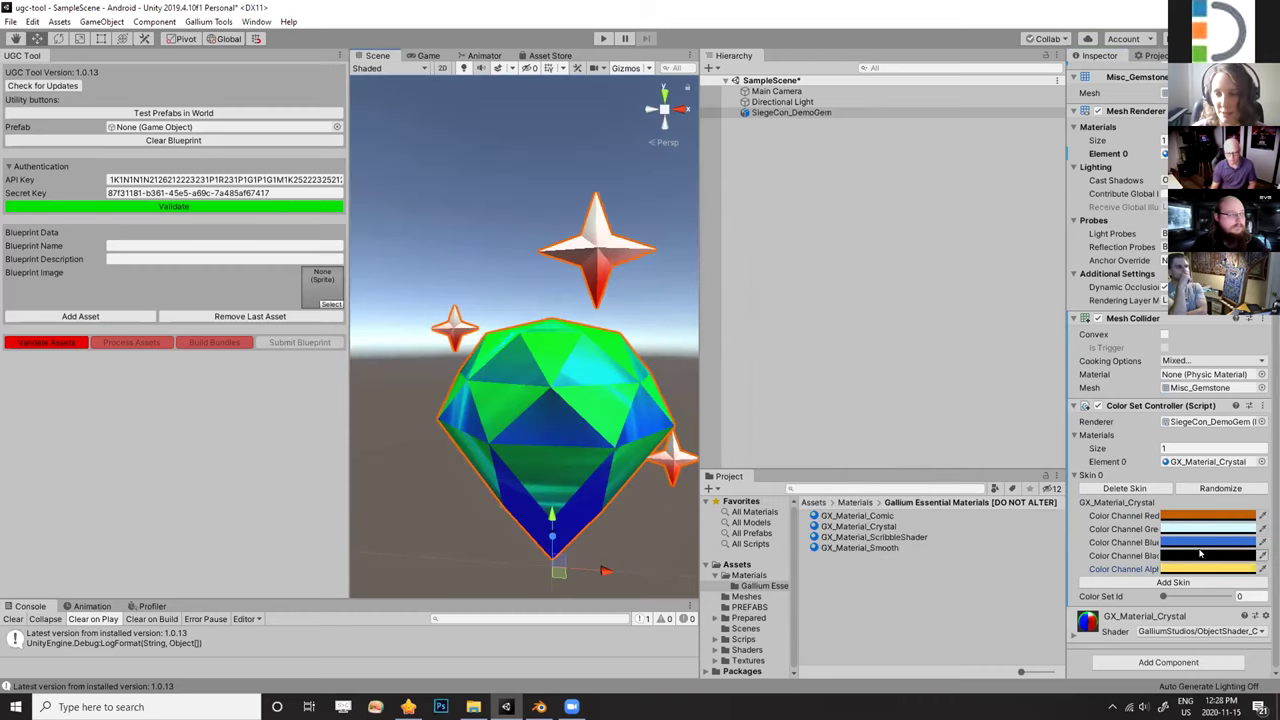
pyautogui.click(1207, 555)
pyautogui.click(897, 371)
pyautogui.click(829, 311)
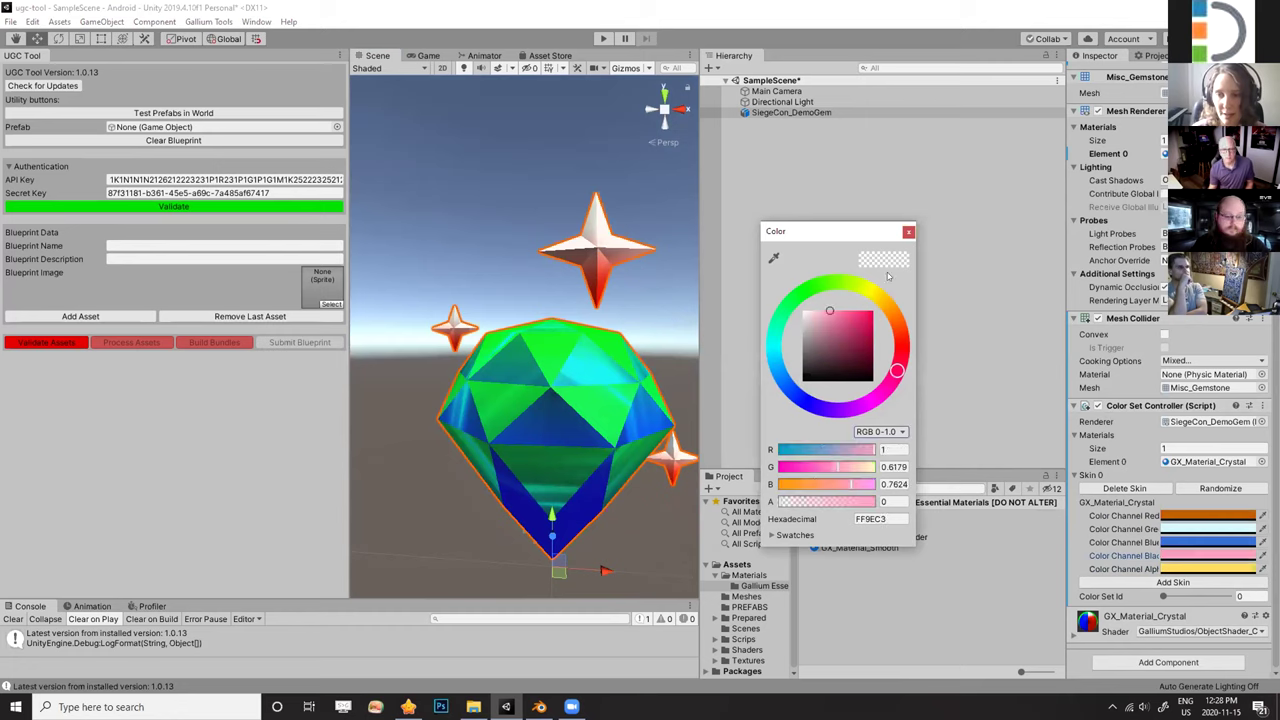
pyautogui.click(907, 232)
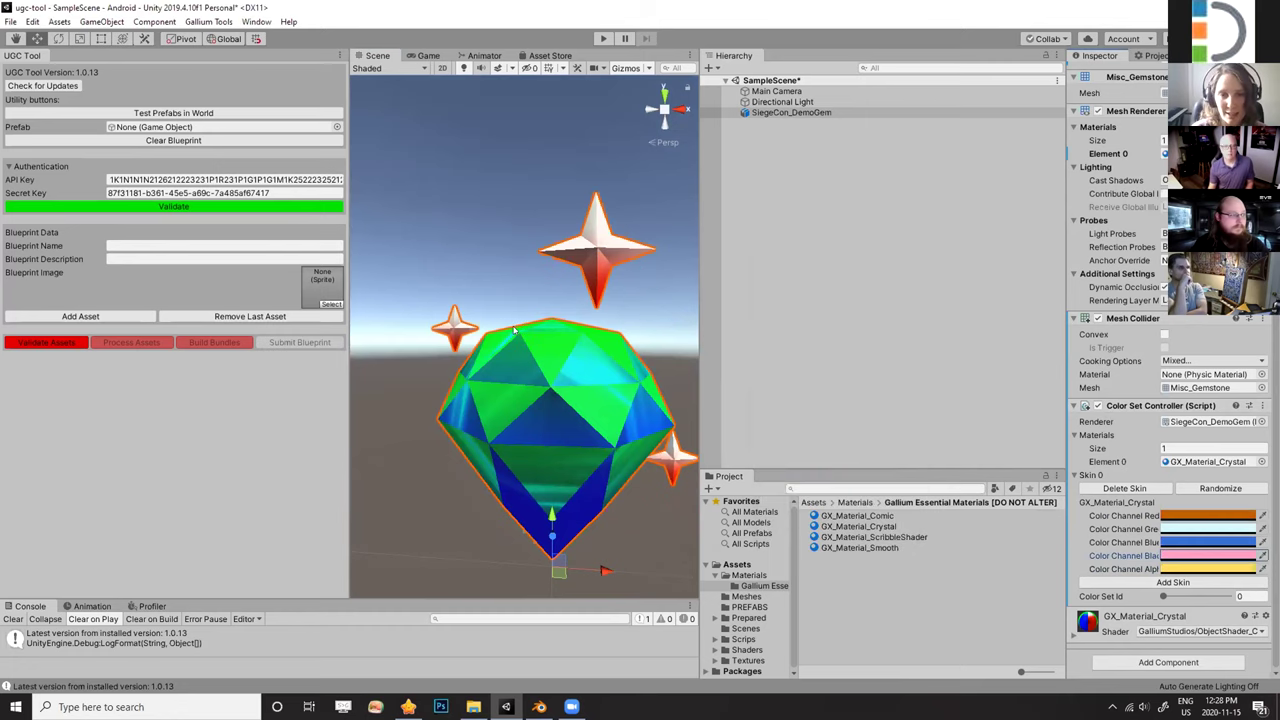
# Enter play mode and view the gem's skin colours in the Scene view.
pyautogui.scroll(-3, 514, 330)
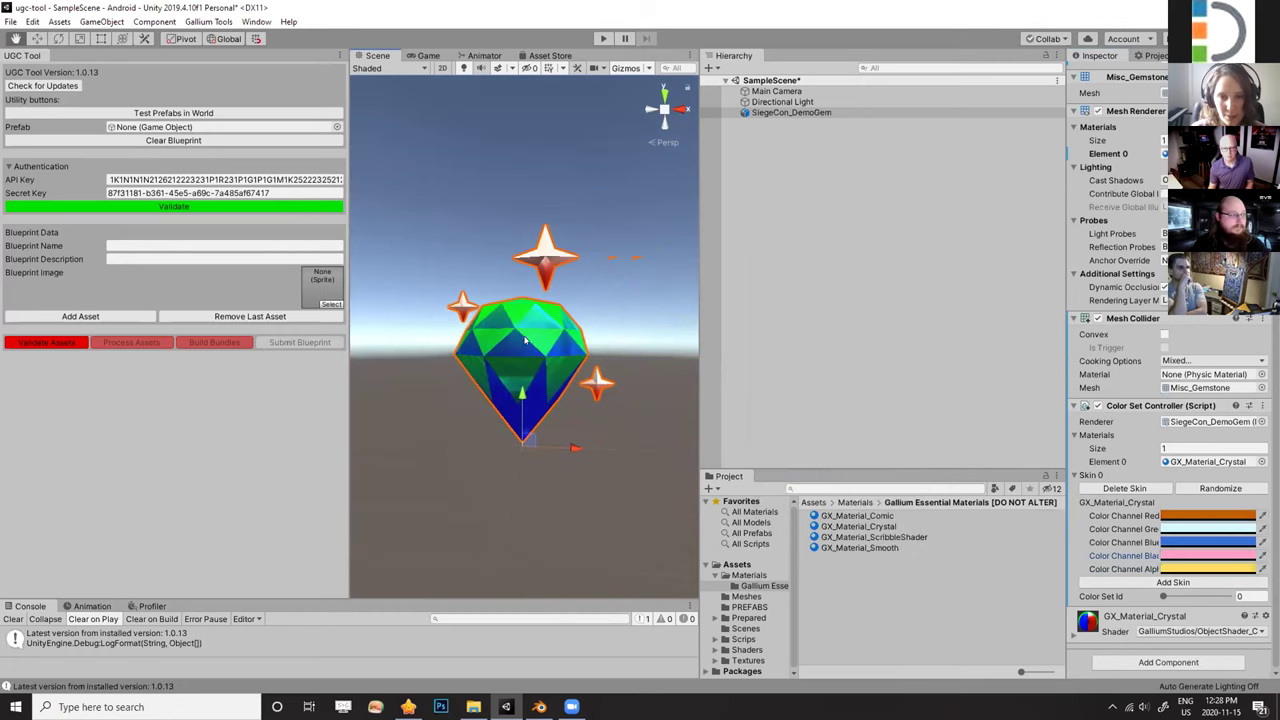
pyautogui.click(601, 38)
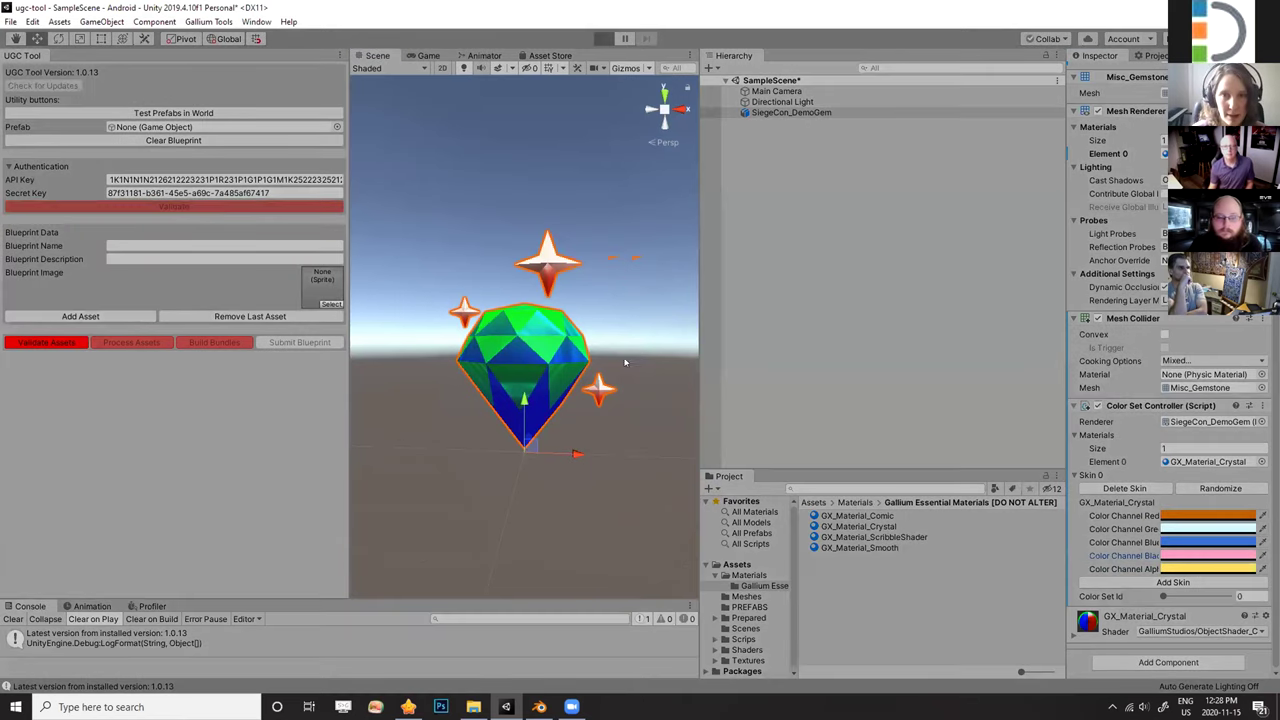
pyautogui.click(380, 55)
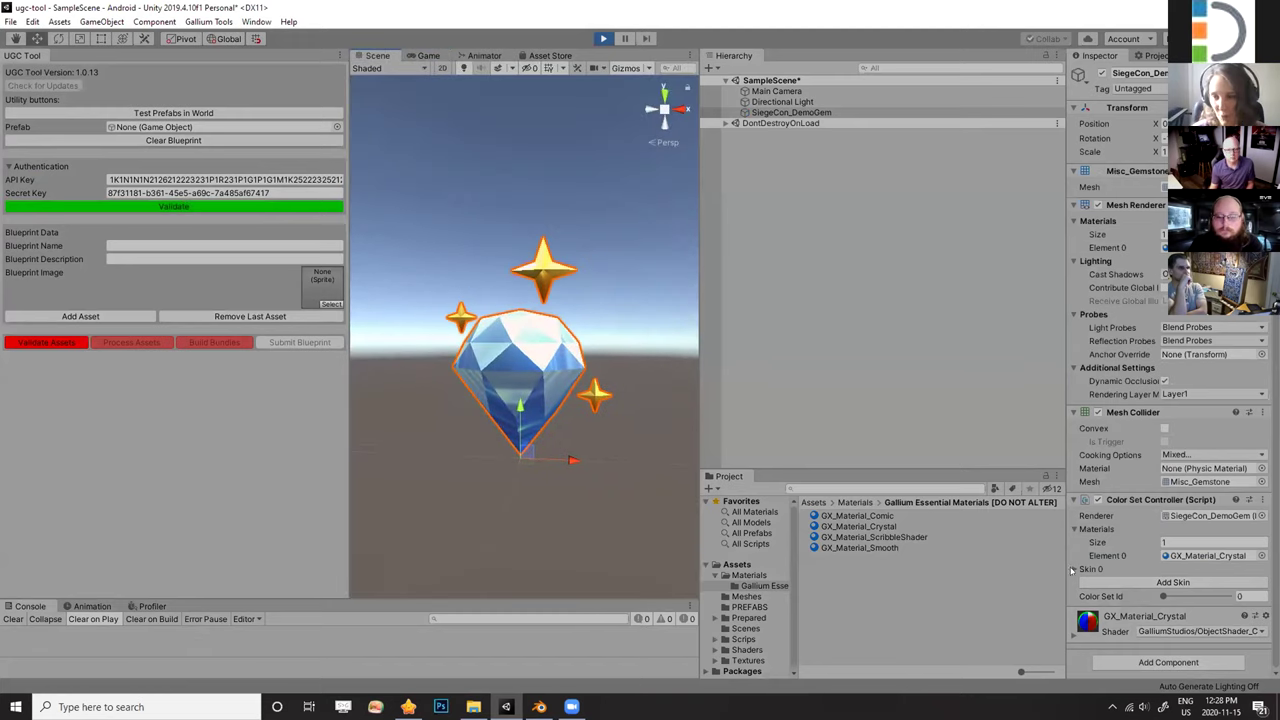
# Shift Skin 0's blue channel to the lighter blue 39A5D4 while play mode is running.
pyautogui.click(1186, 633)
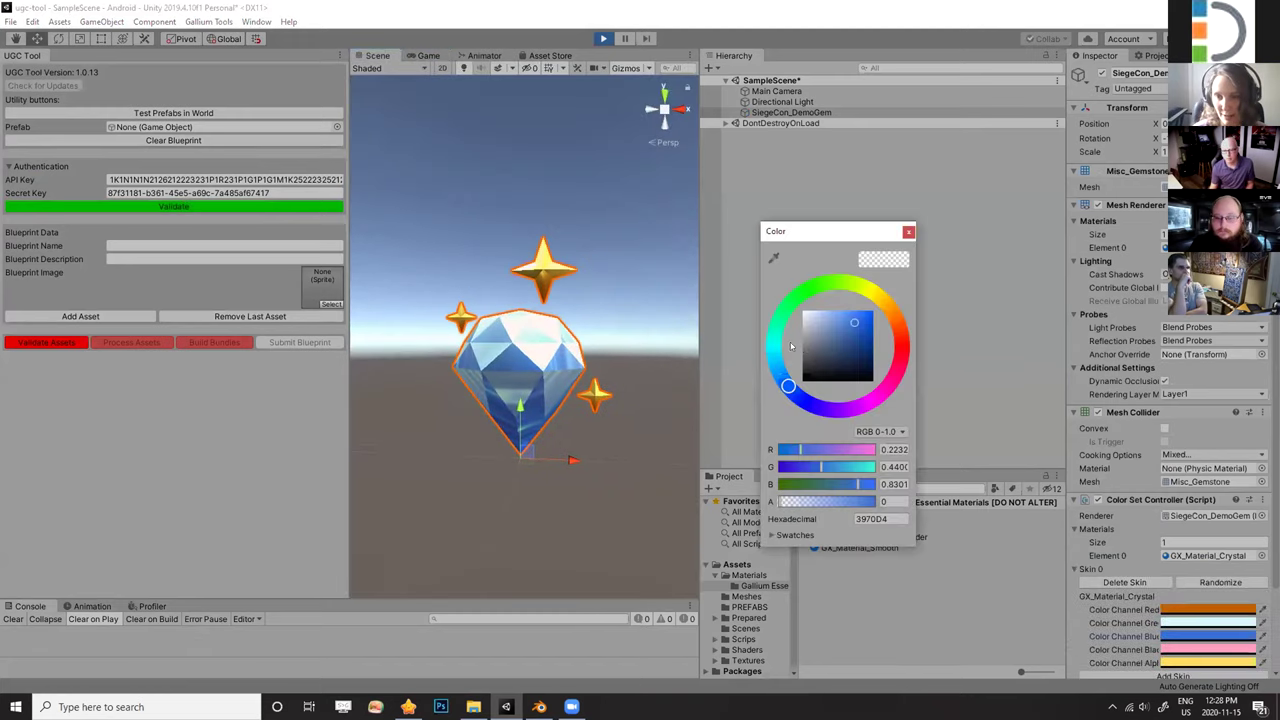
pyautogui.click(773, 358)
pyautogui.moveTo(773, 362); pyautogui.dragTo(776, 367)
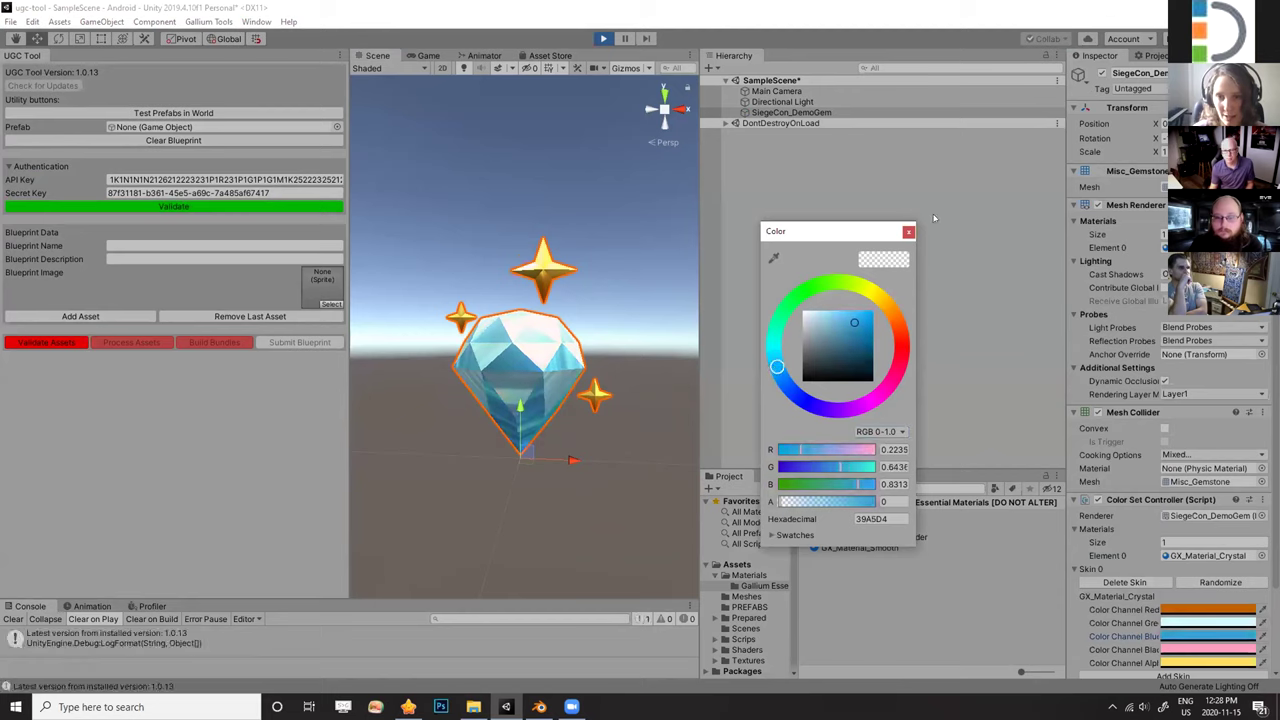
pyautogui.click(908, 232)
# Copy the Color Set Controller component with its adjusted skin colours and exit play mode.
pyautogui.scroll(-3, 1085, 611)
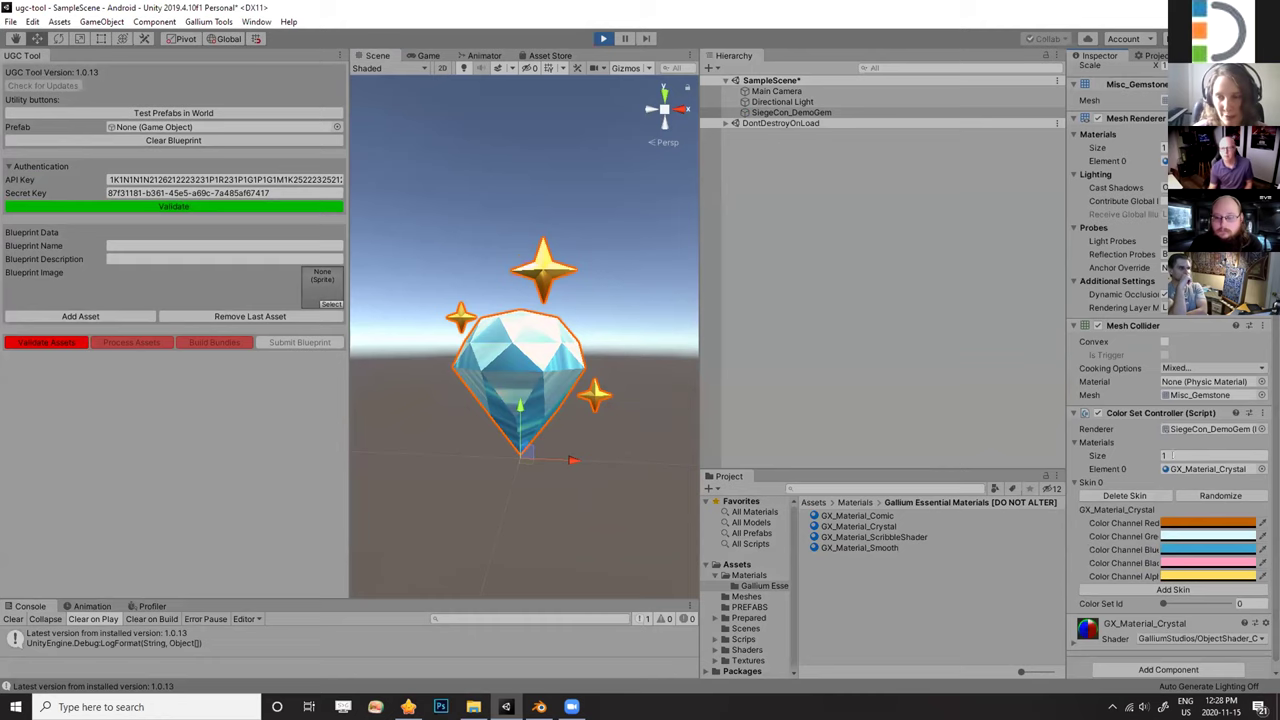
pyautogui.rightClick(1176, 413)
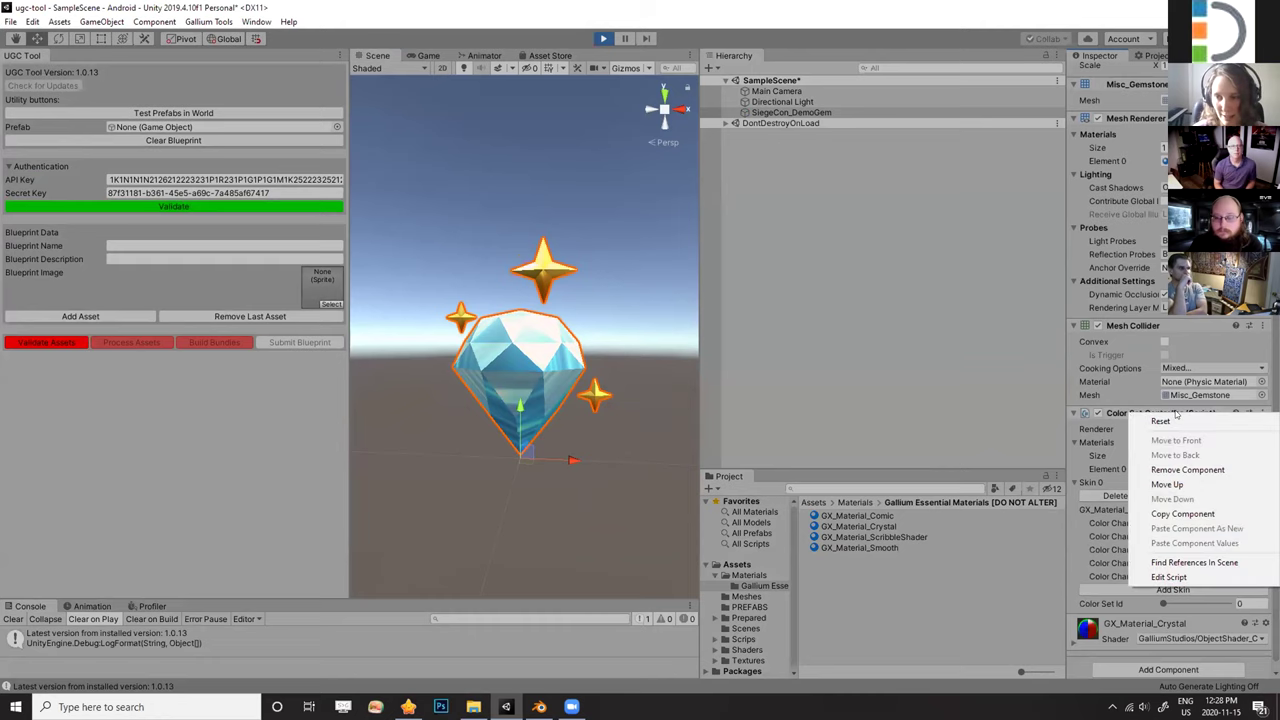
pyautogui.click(1183, 513)
pyautogui.click(604, 38)
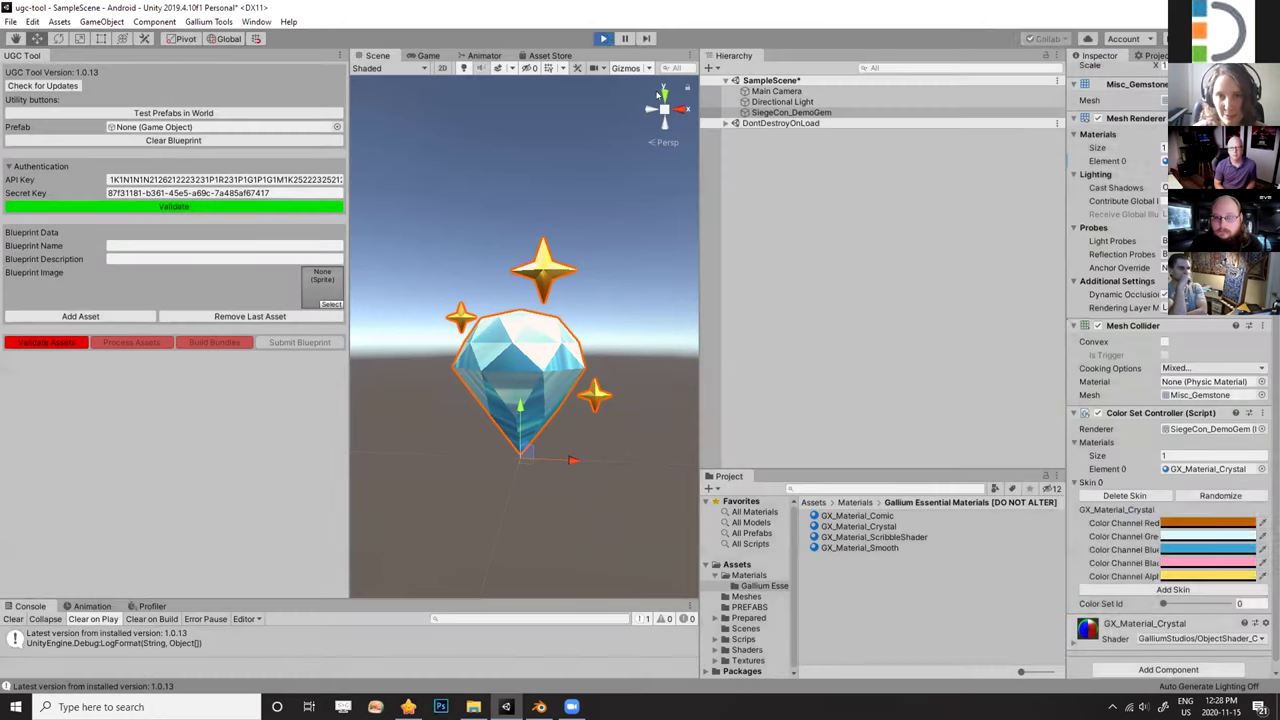
# Paste the copied component values into the gem's Color Set Controller and check Skin 0's colour channels.
pyautogui.rightClick(1168, 511)
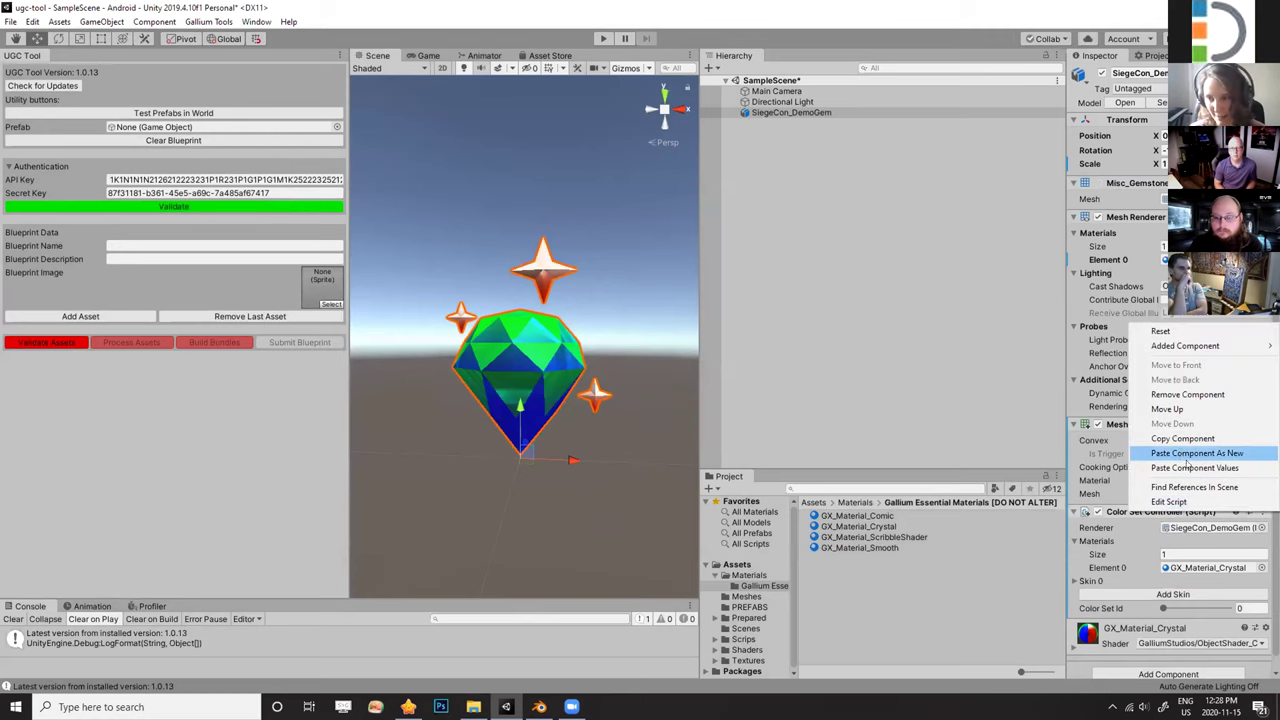
pyautogui.click(1192, 467)
pyautogui.click(1073, 580)
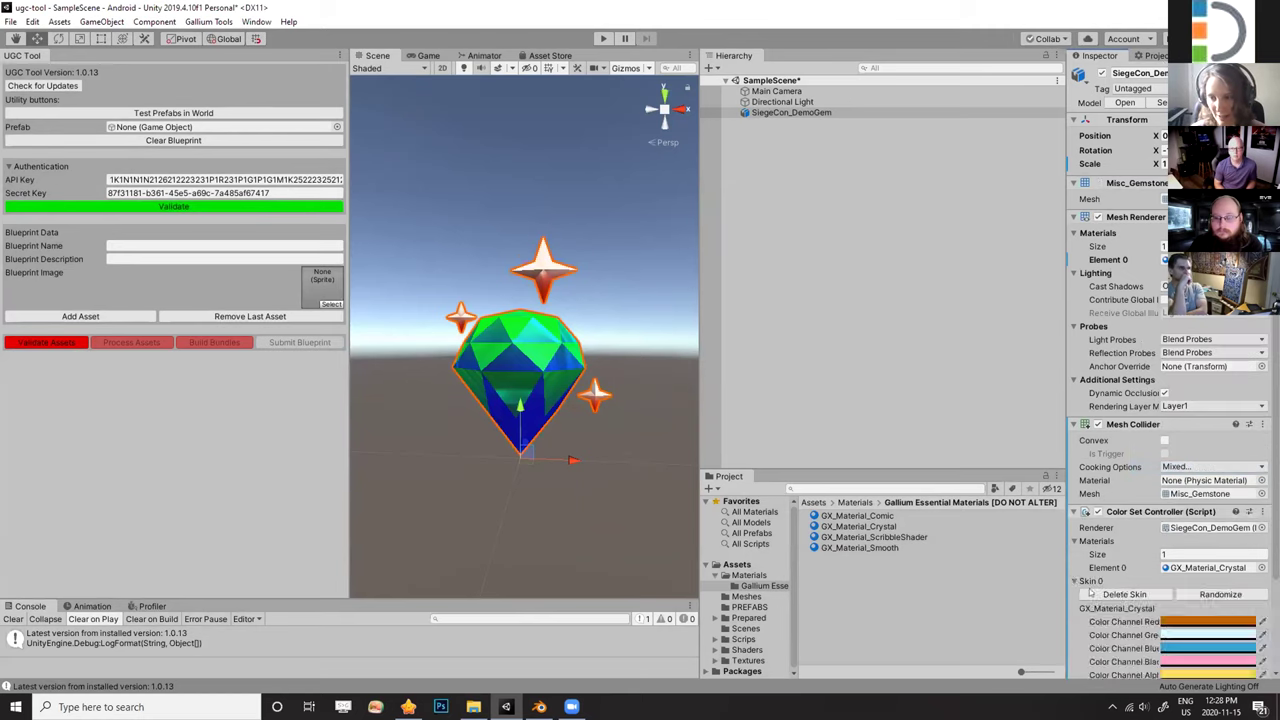
pyautogui.click(1075, 581)
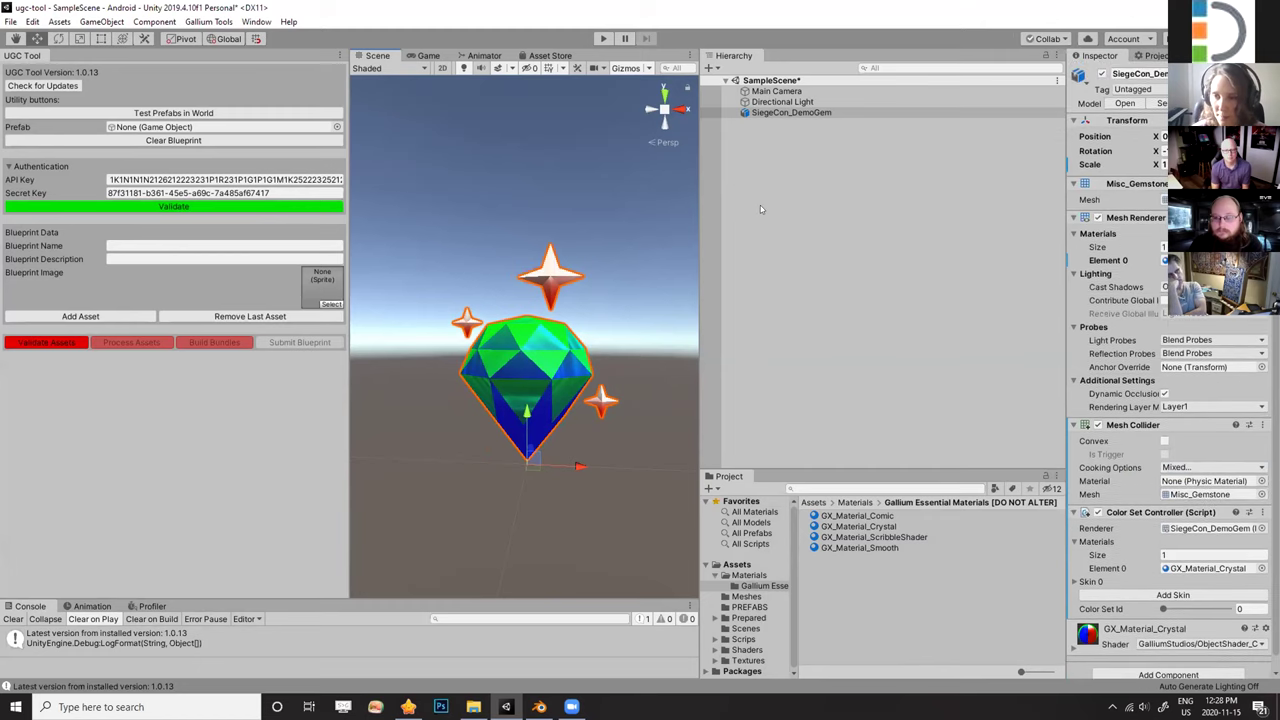
# Save SiegeCon_DemoGem from the scene as an original prefab in the PREFABS folder and inspect the prefab's preview.
pyautogui.click(750, 608)
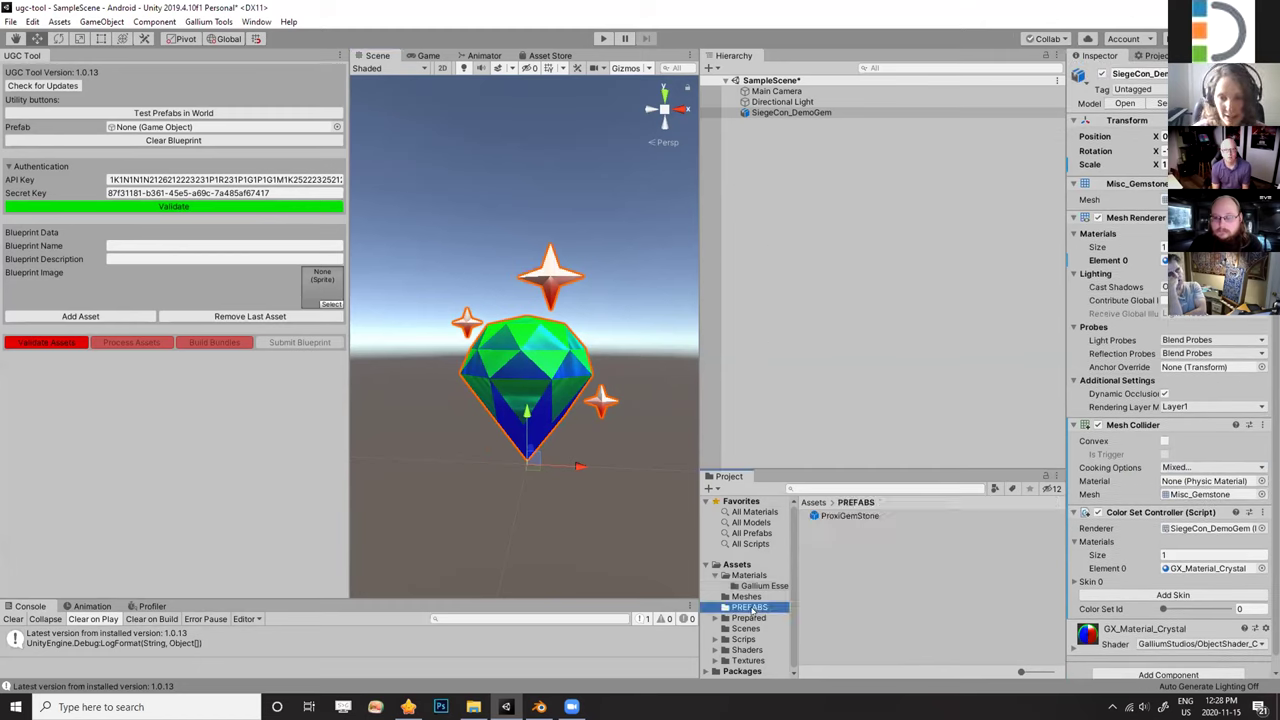
pyautogui.click(772, 113)
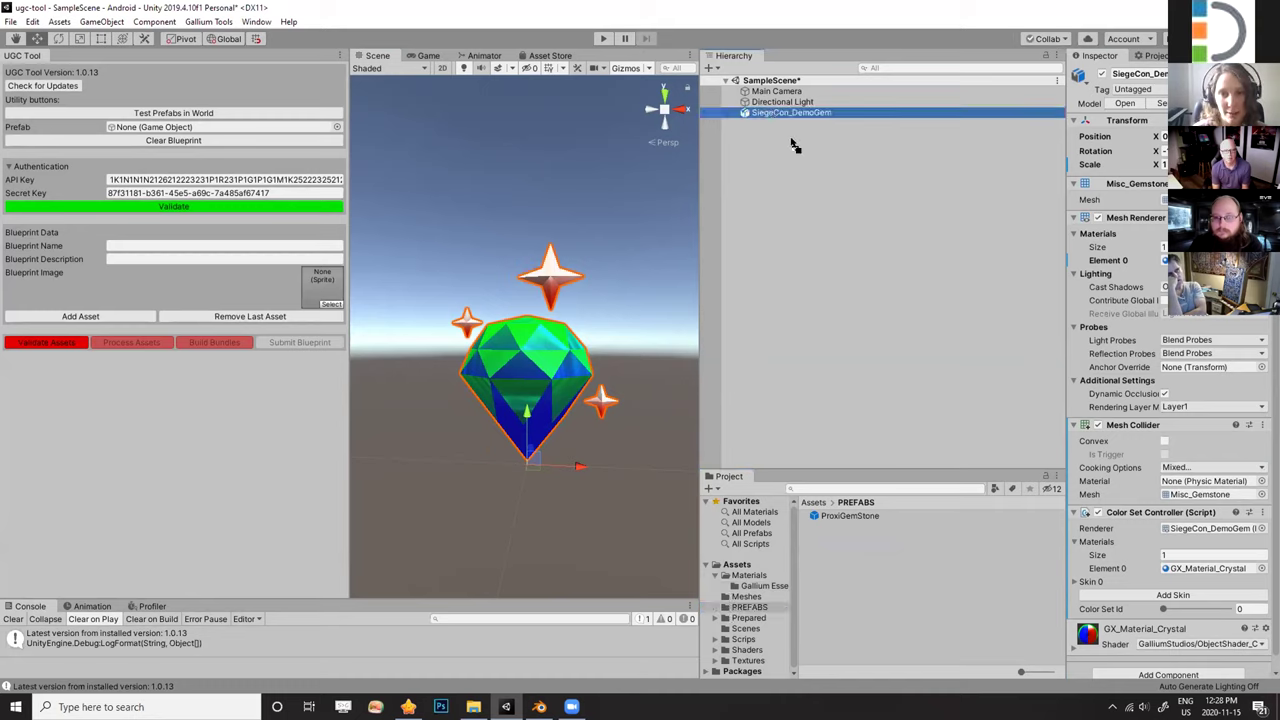
pyautogui.moveTo(895, 431); pyautogui.dragTo(891, 569)
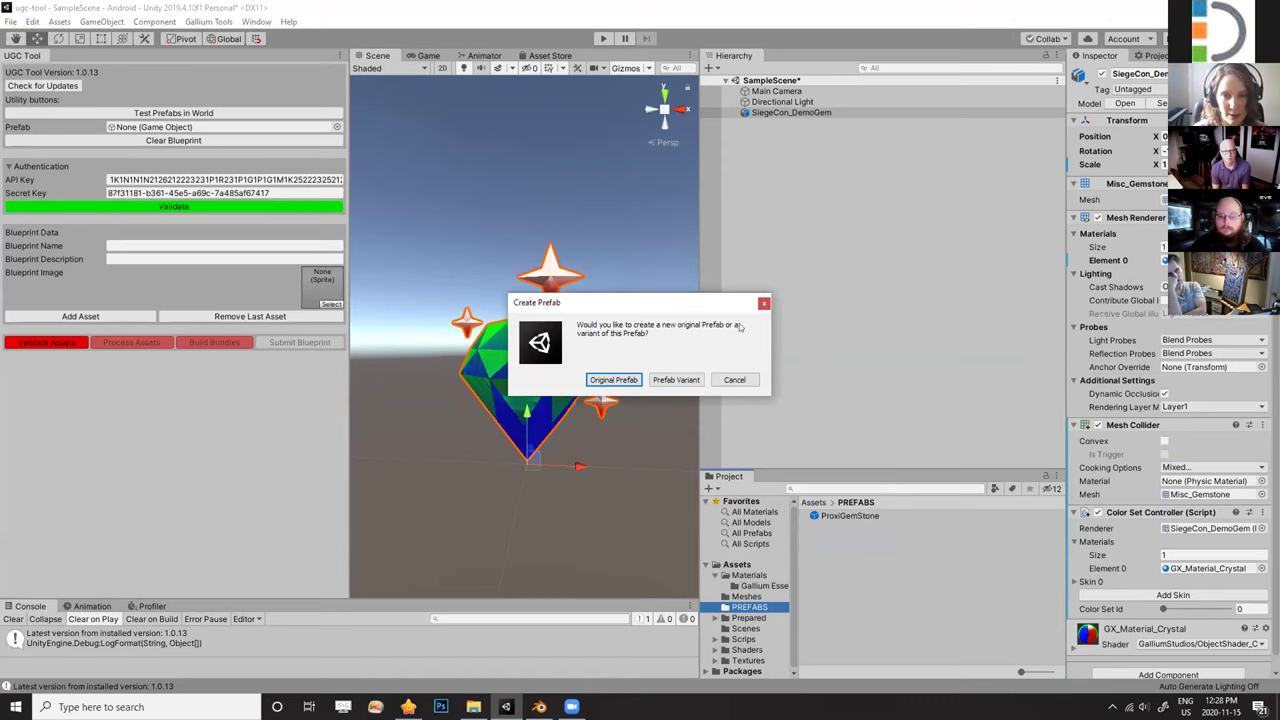
pyautogui.click(619, 383)
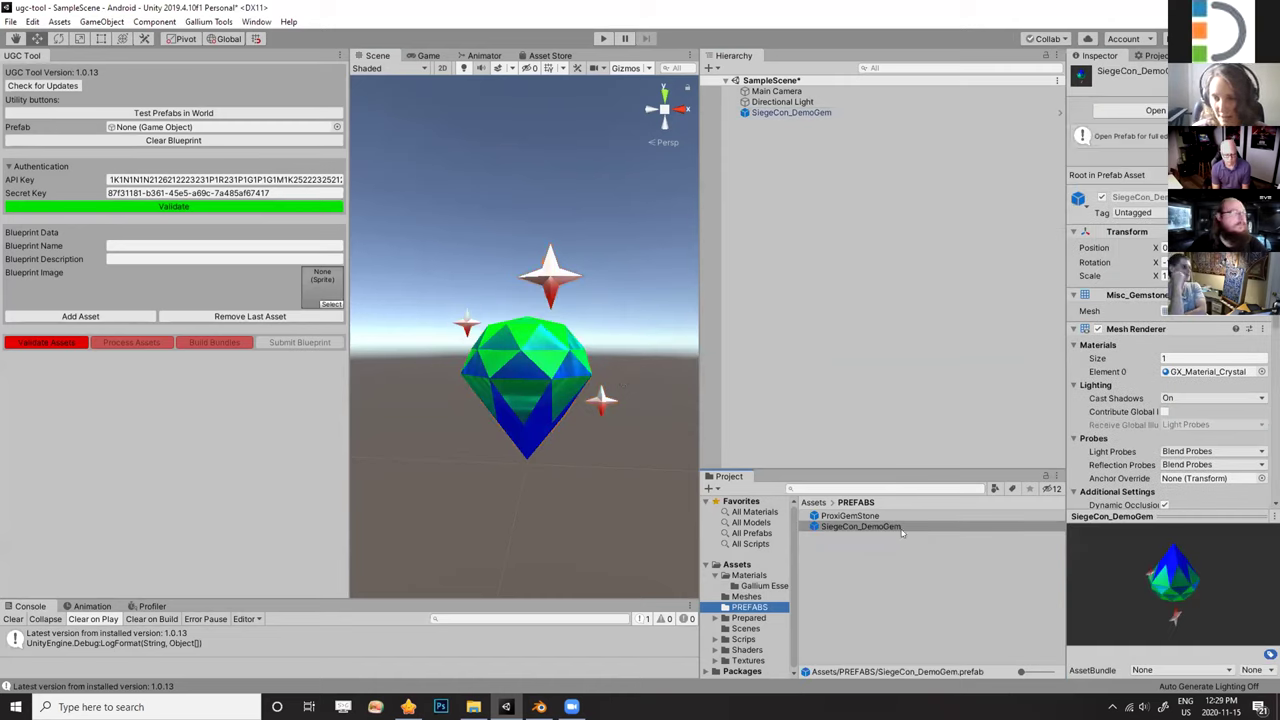
pyautogui.click(885, 526)
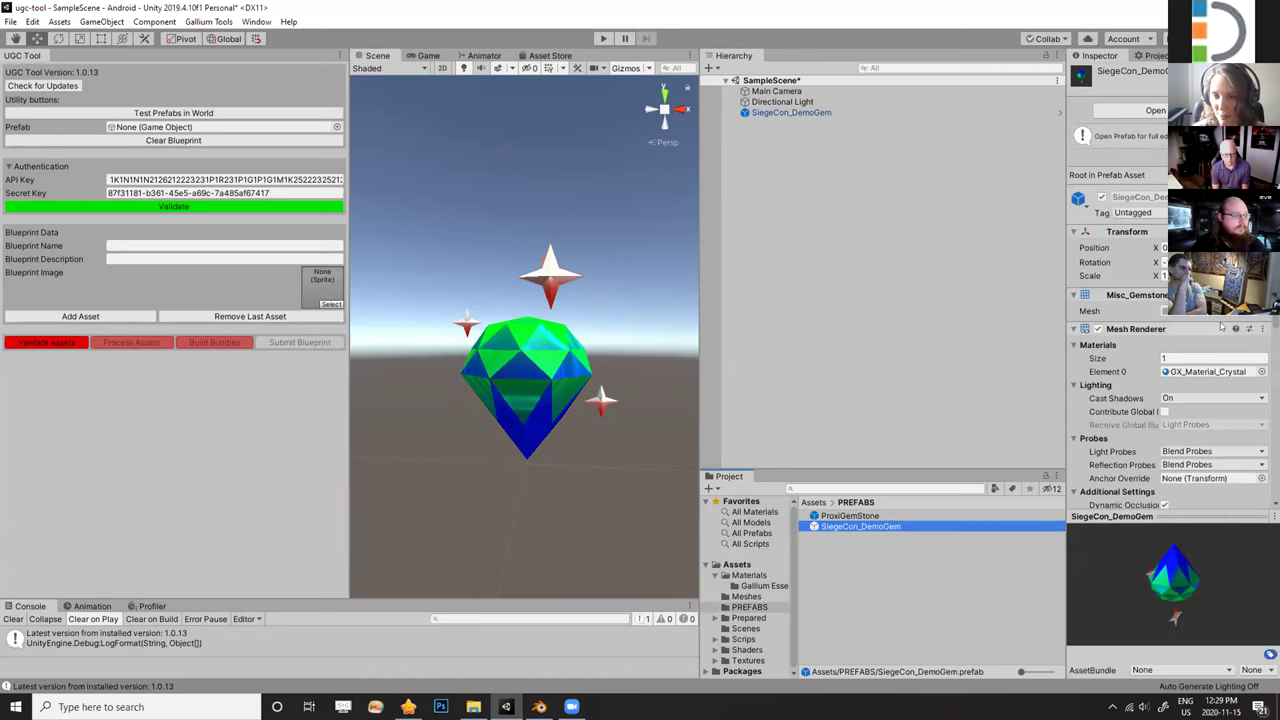
pyautogui.moveTo(1167, 580); pyautogui.dragTo(1046, 617)
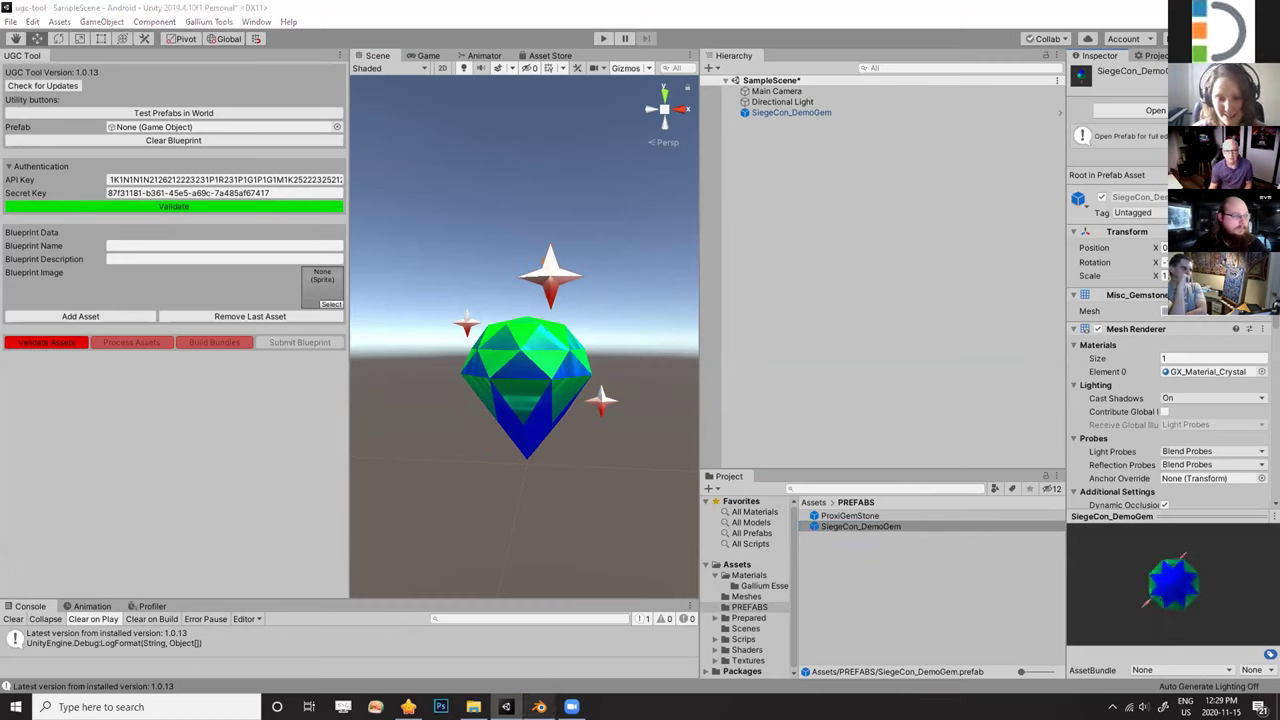
# Switch to Blender, undo the gemstone's last rotation and apply its rotation, scale and location.
pyautogui.click(539, 707)
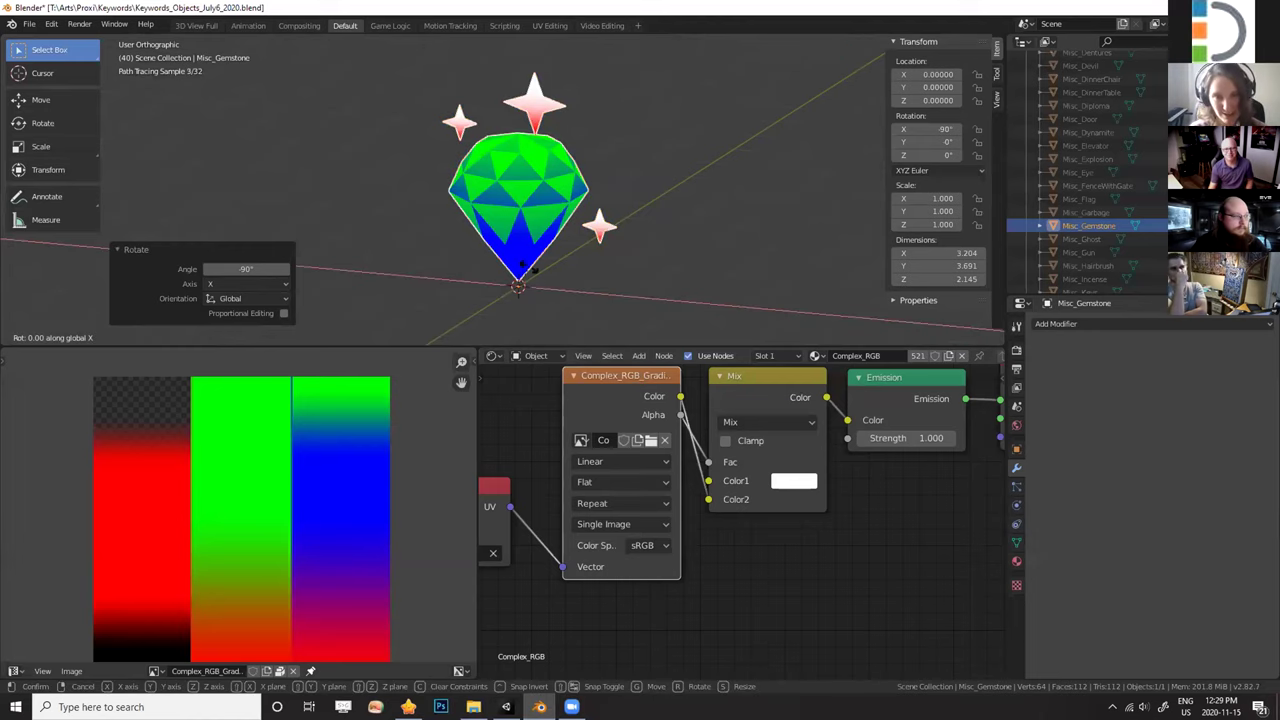
pyautogui.hotkey('ctrl', 'z')
pyautogui.hotkey('ctrl', 'a')
pyautogui.click(528, 266)
pyautogui.hotkey('ctrl', 'a')
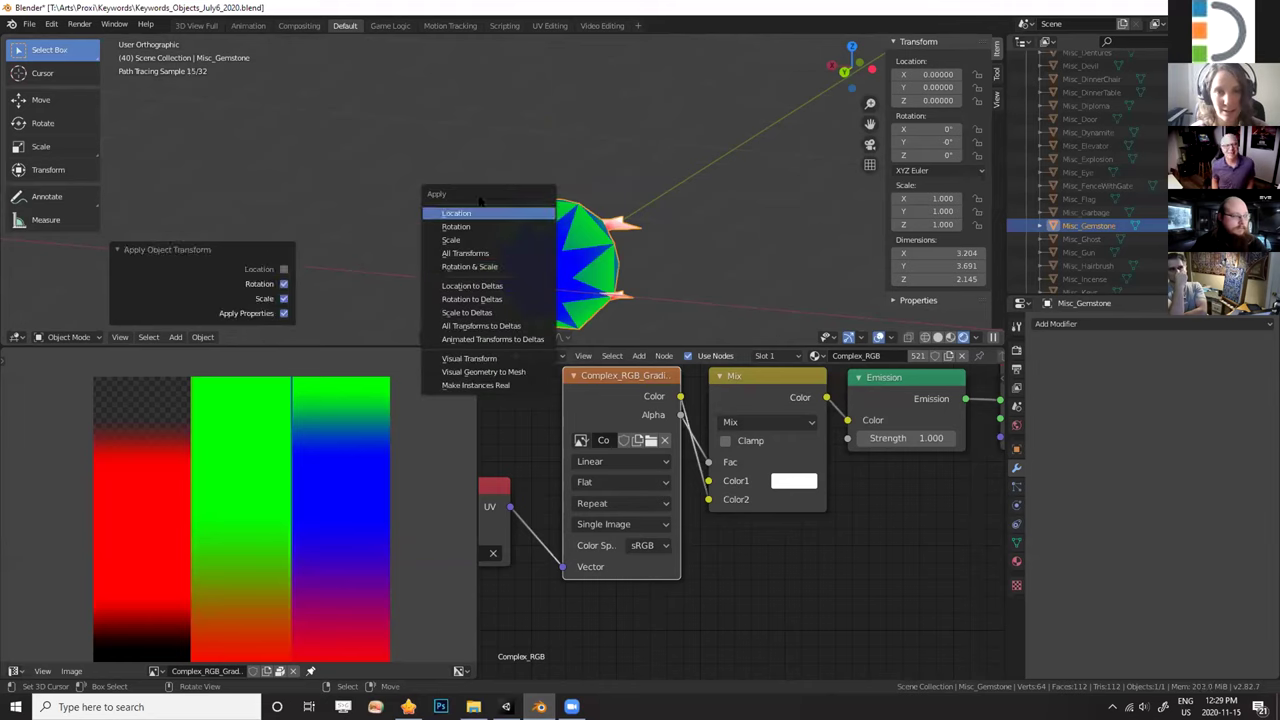
pyautogui.click(475, 216)
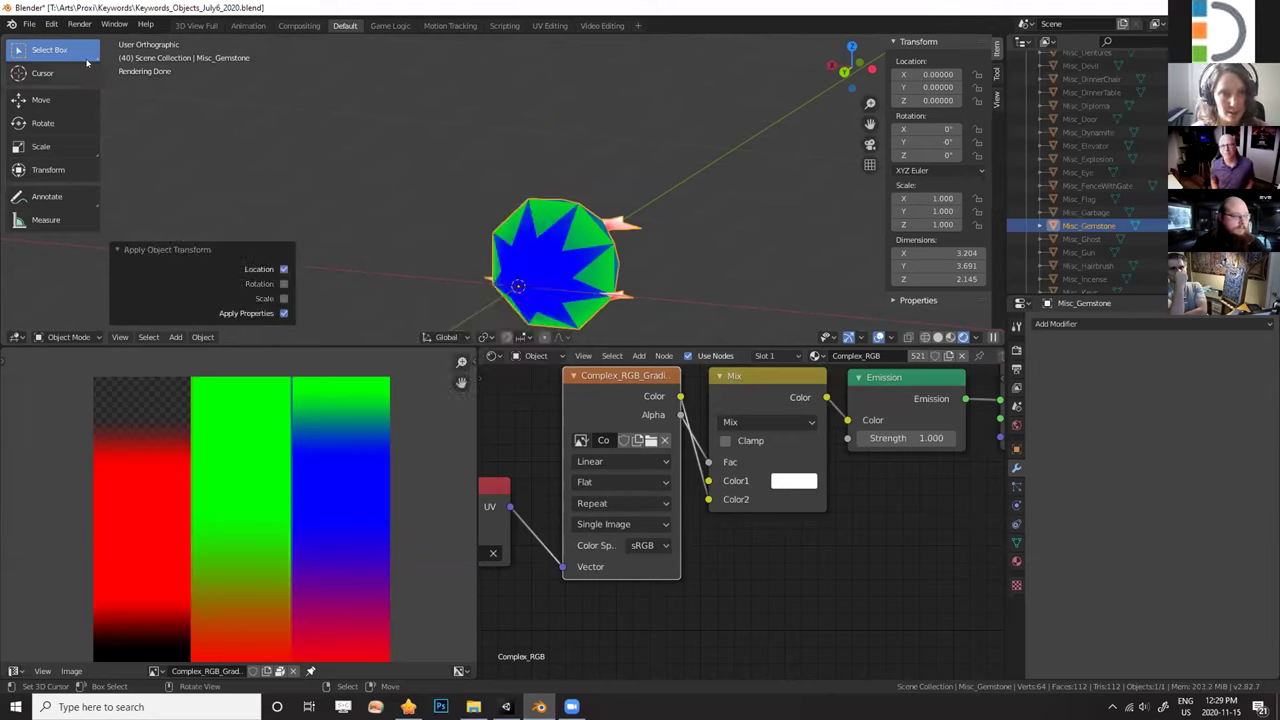
# Export the gemstone as FBX, overwriting SiegeCon_DemoGem.fbx in the Siege folder.
pyautogui.click(29, 24)
pyautogui.moveTo(55, 218)
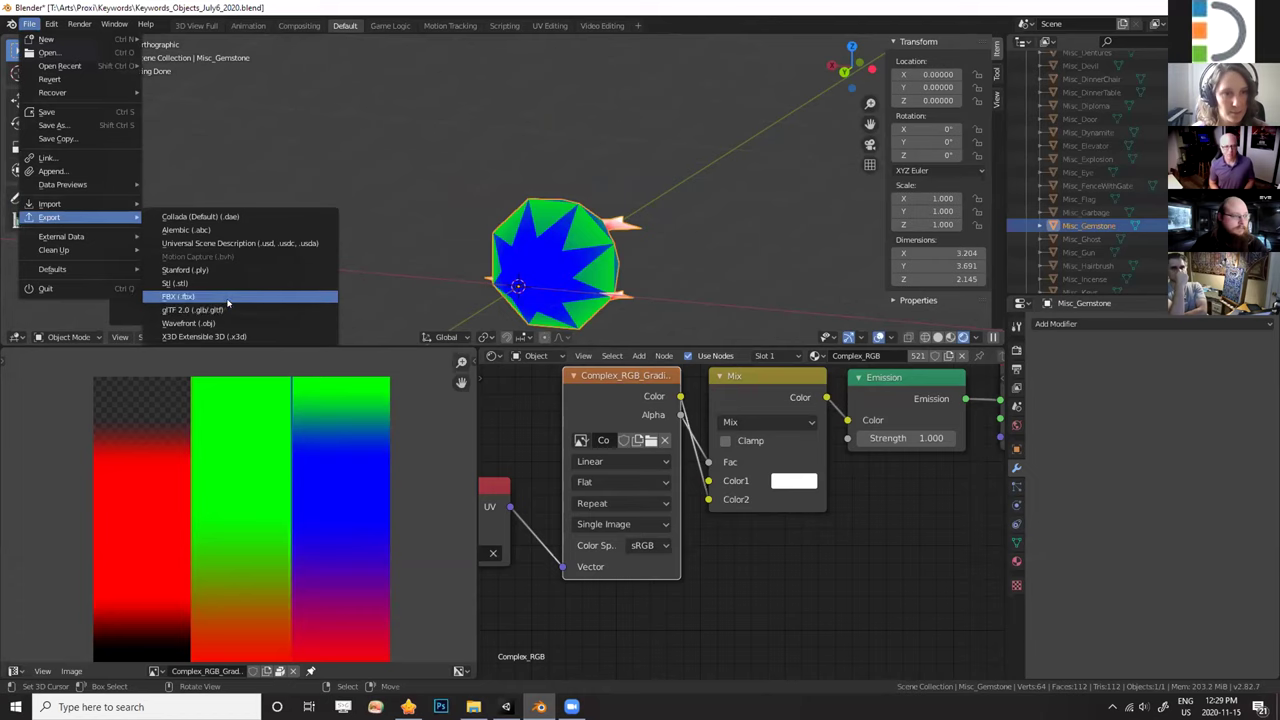
pyautogui.click(200, 310)
pyautogui.doubleClick(515, 256)
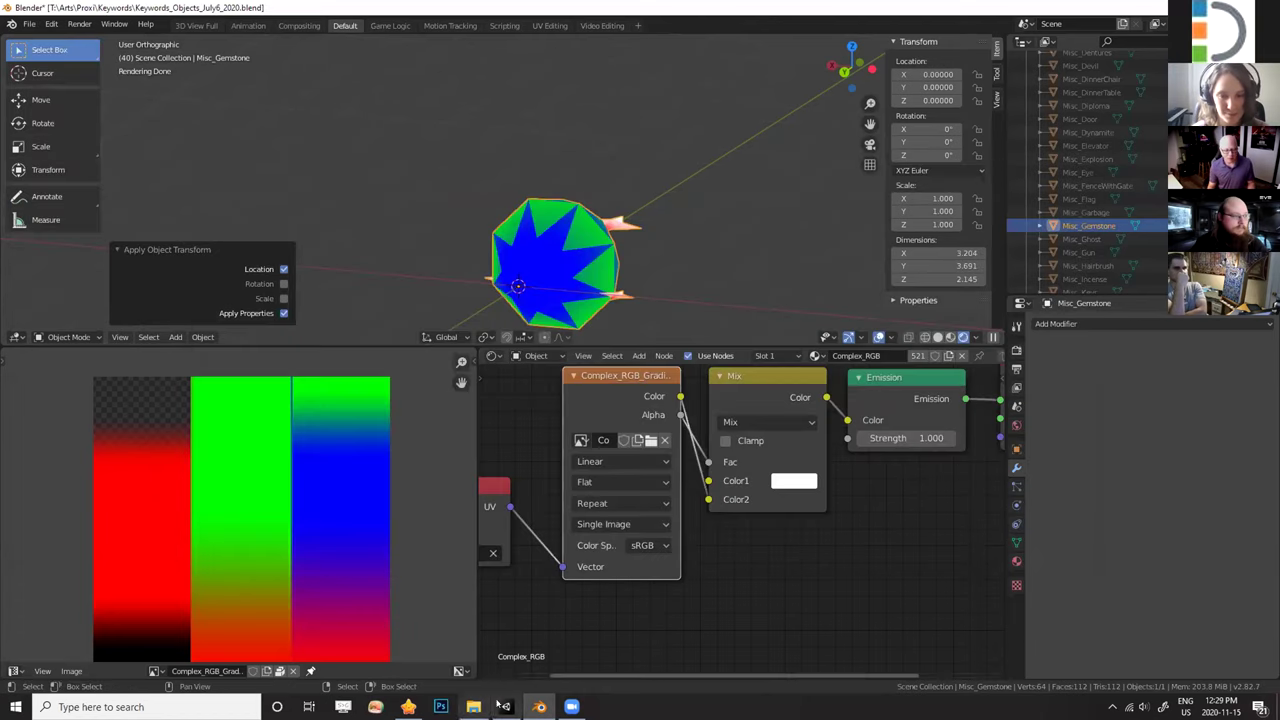
pyautogui.moveTo(506, 707)
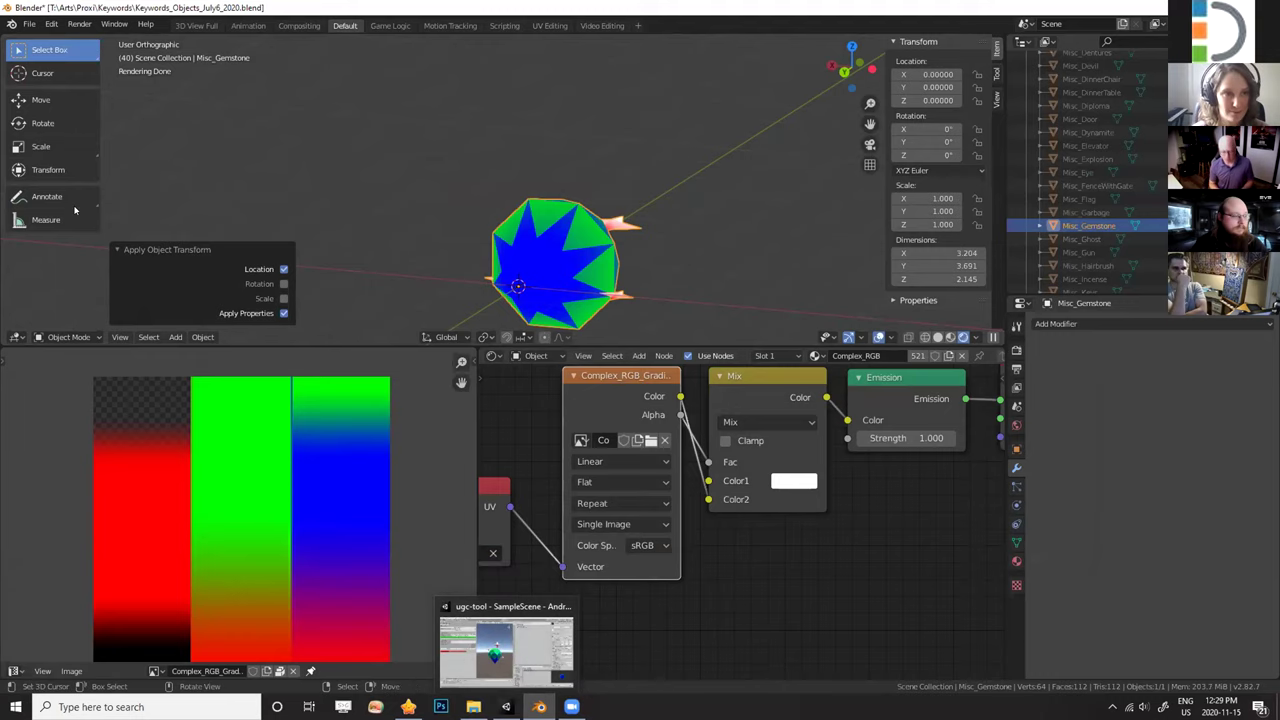
# Export the gemstone as SiegeCon_DemoGem.fbx into the Meshes folder of the ugc-tool project's Assets.
pyautogui.click(29, 24)
pyautogui.moveTo(90, 220)
pyautogui.click(200, 297)
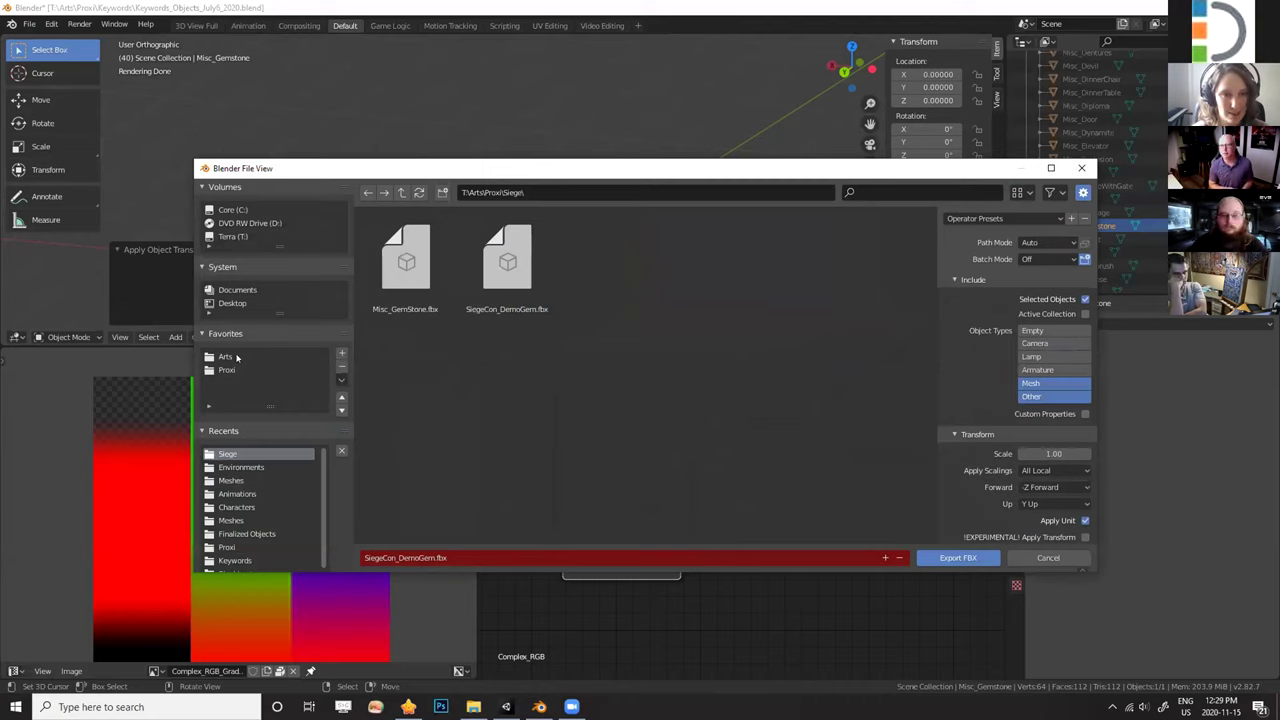
pyautogui.click(227, 370)
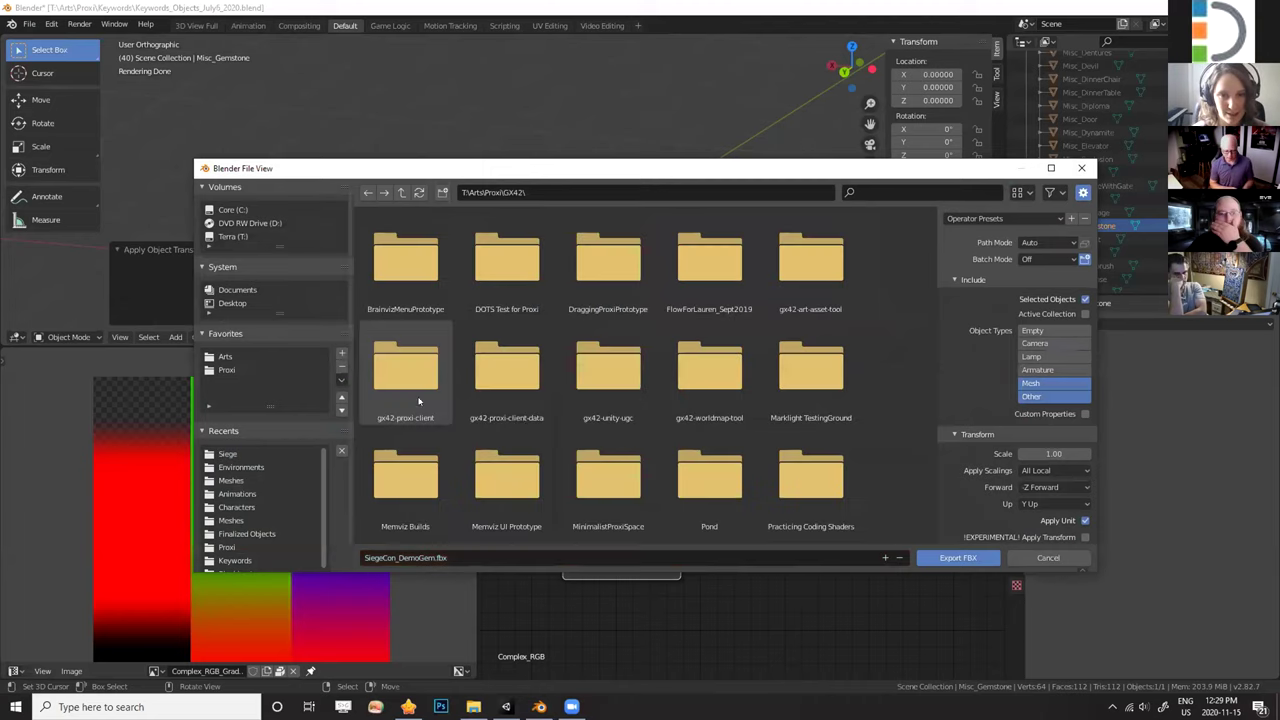
pyautogui.doubleClick(610, 366)
pyautogui.doubleClick(497, 258)
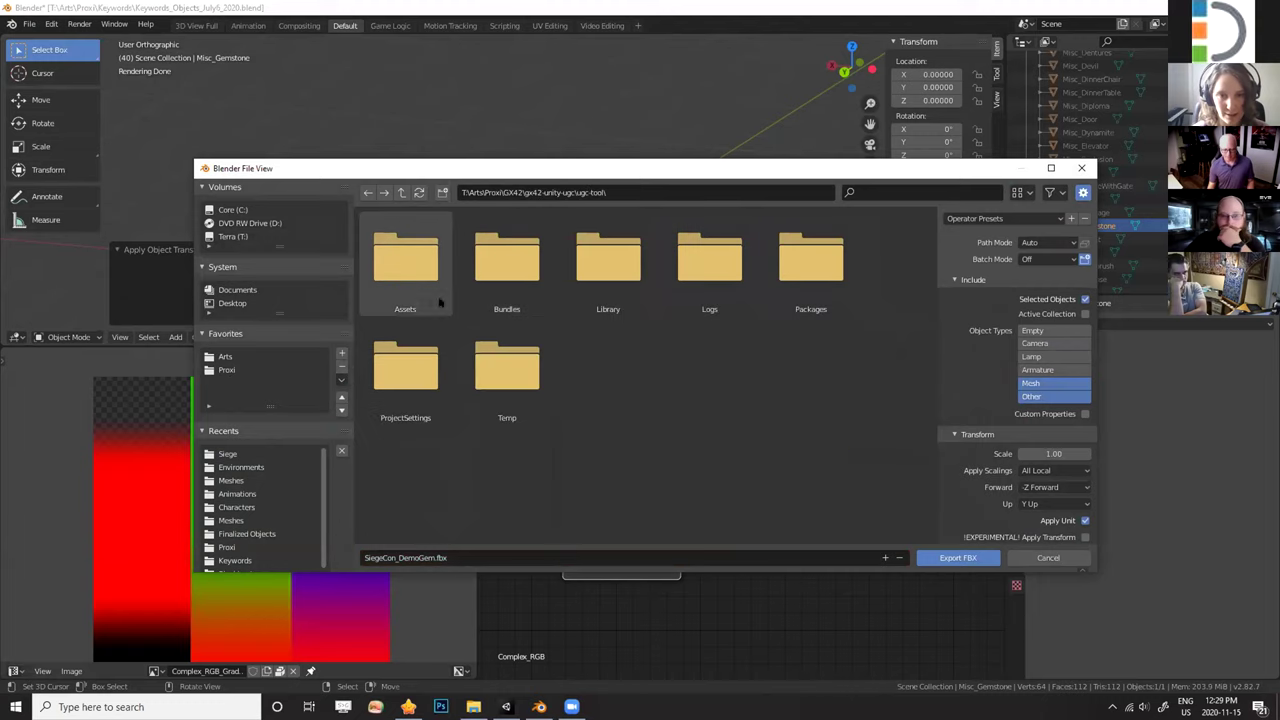
pyautogui.doubleClick(406, 254)
pyautogui.doubleClick(534, 268)
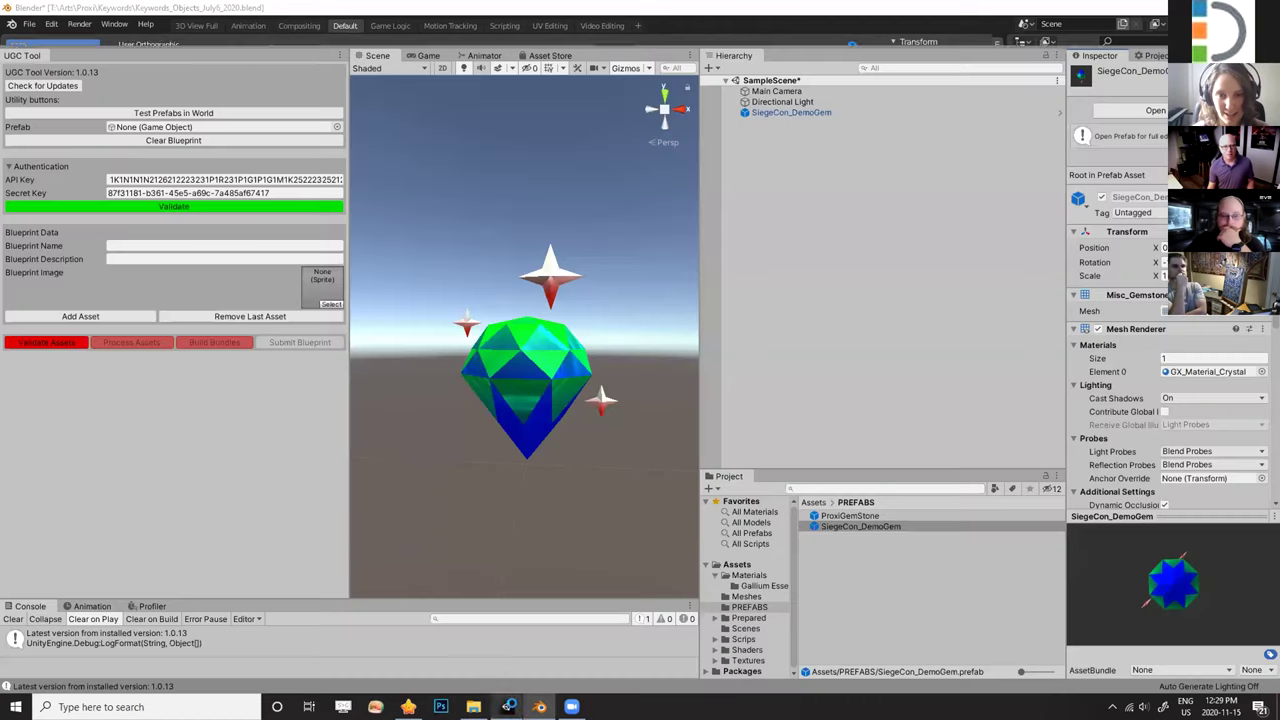
# Back in Unity, edit the SiegeCon_DemoGem prefab's X rotation, open the prefab to check its orientation, and return to the scene.
pyautogui.moveTo(1138, 560); pyautogui.dragTo(1184, 669)
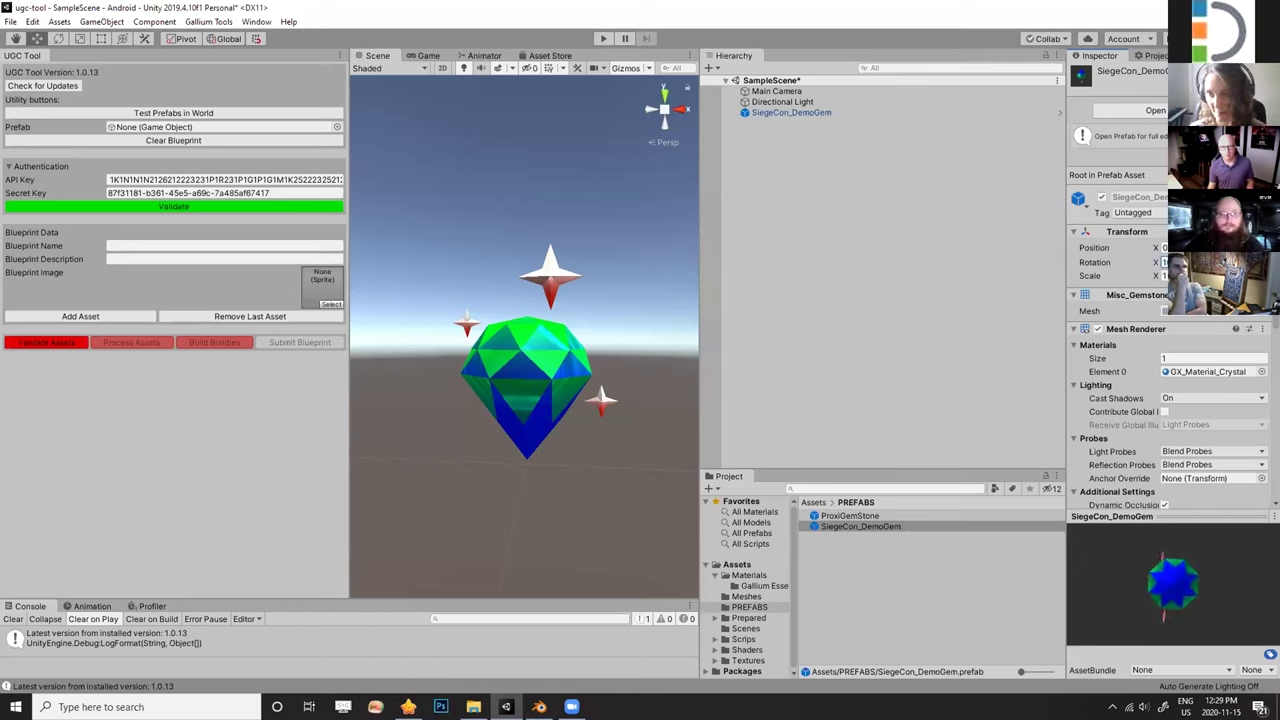
pyautogui.click(1164, 262)
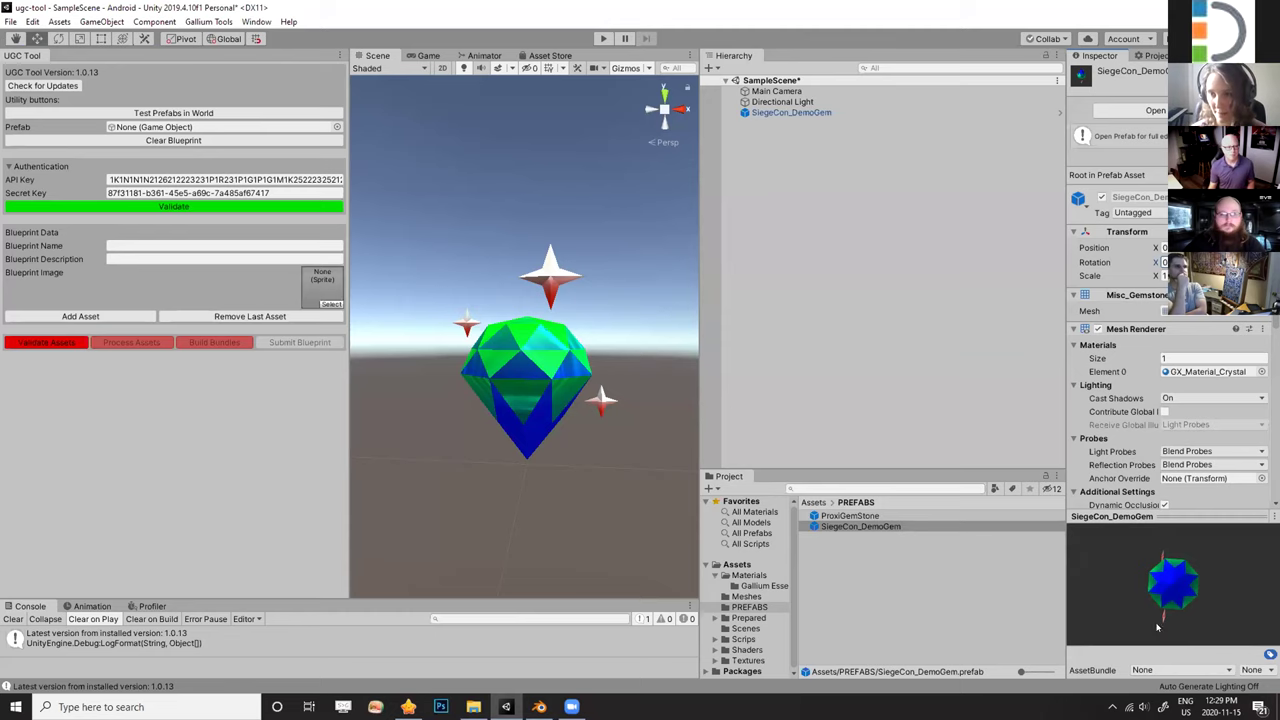
pyautogui.click(1155, 111)
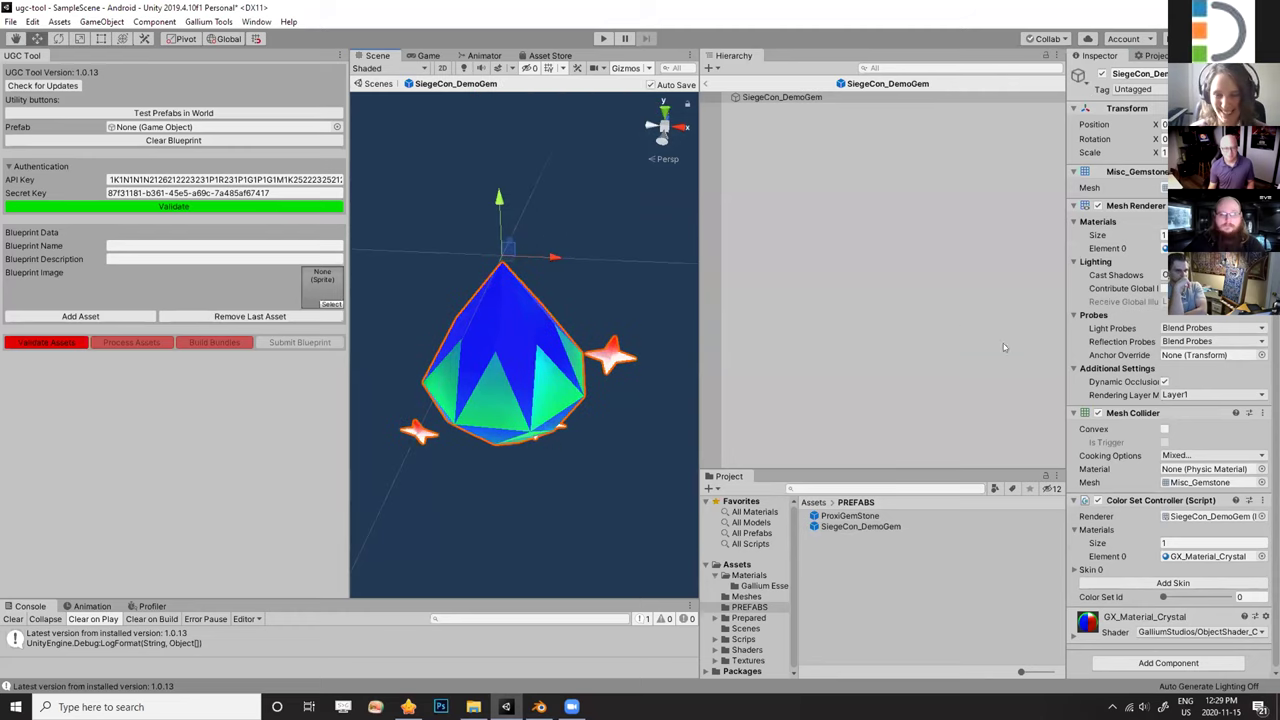
pyautogui.click(706, 84)
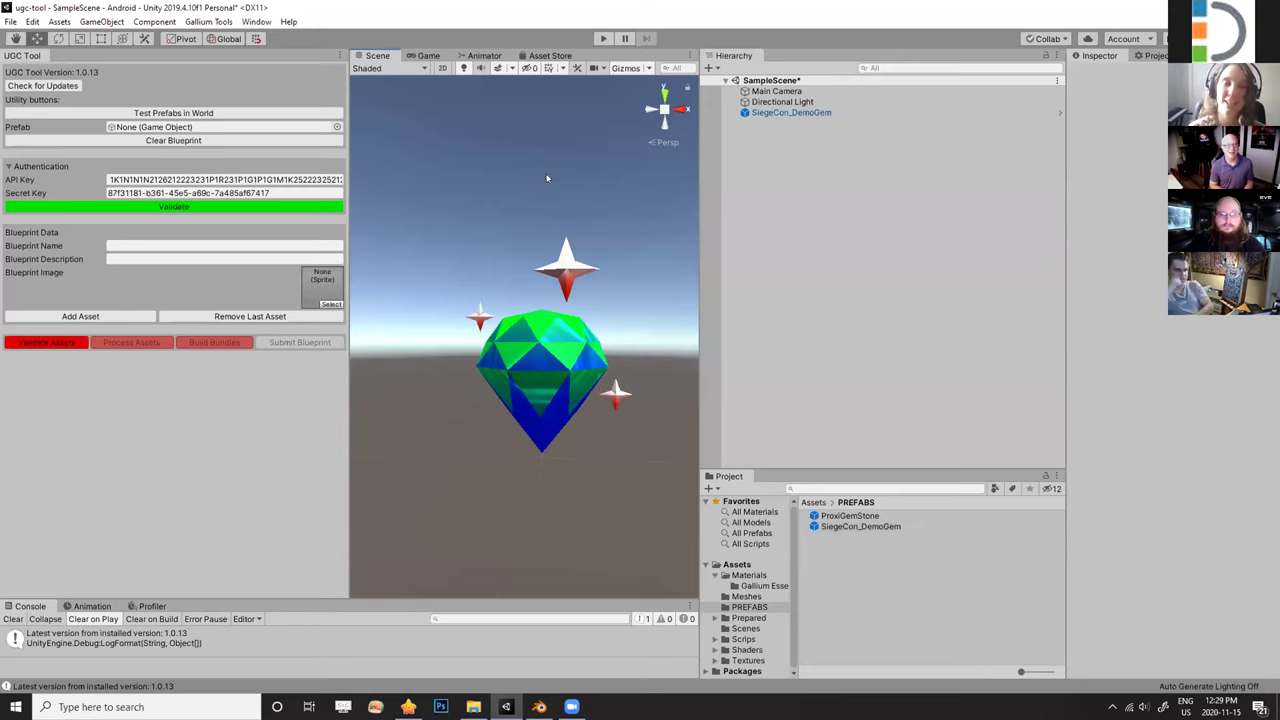
# Assign the SiegeCon_DemoGem prefab in the UGC Tool and start the test of prefabs in the world.
pyautogui.press('q')
pyautogui.moveTo(550, 348); pyautogui.dragTo(540, 334)
pyautogui.press('w')
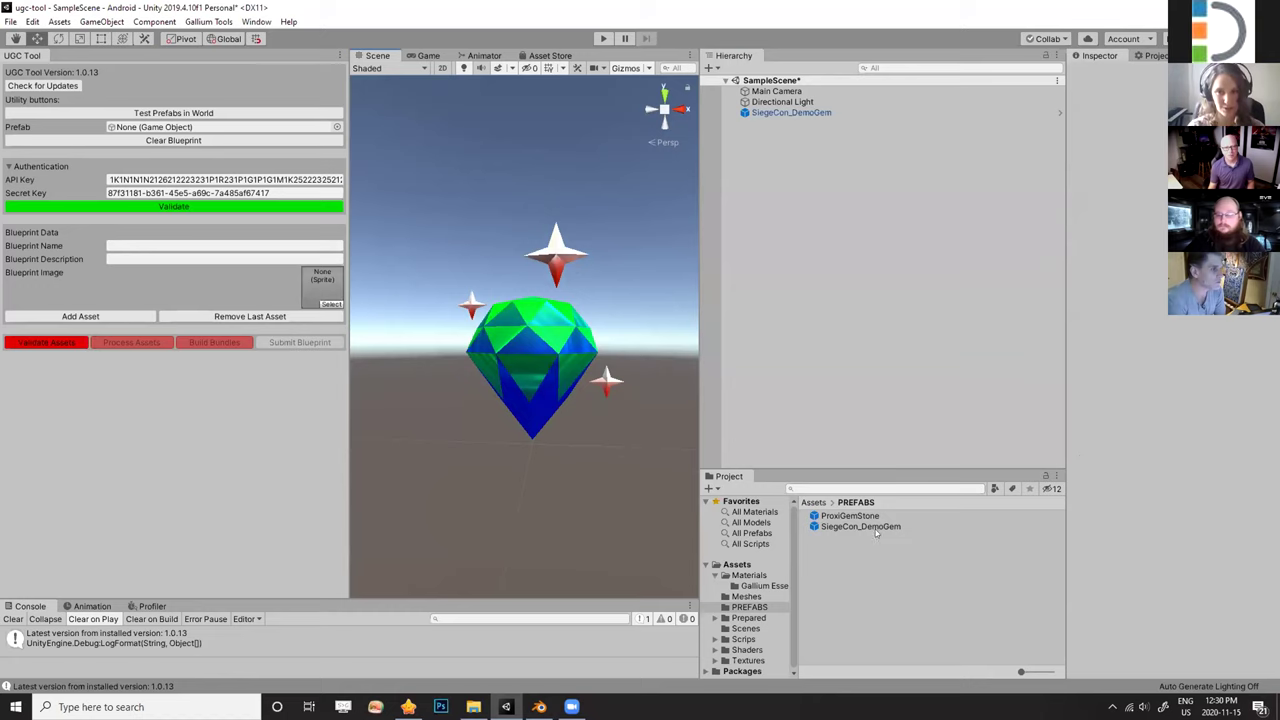
pyautogui.moveTo(870, 527); pyautogui.dragTo(174, 128)
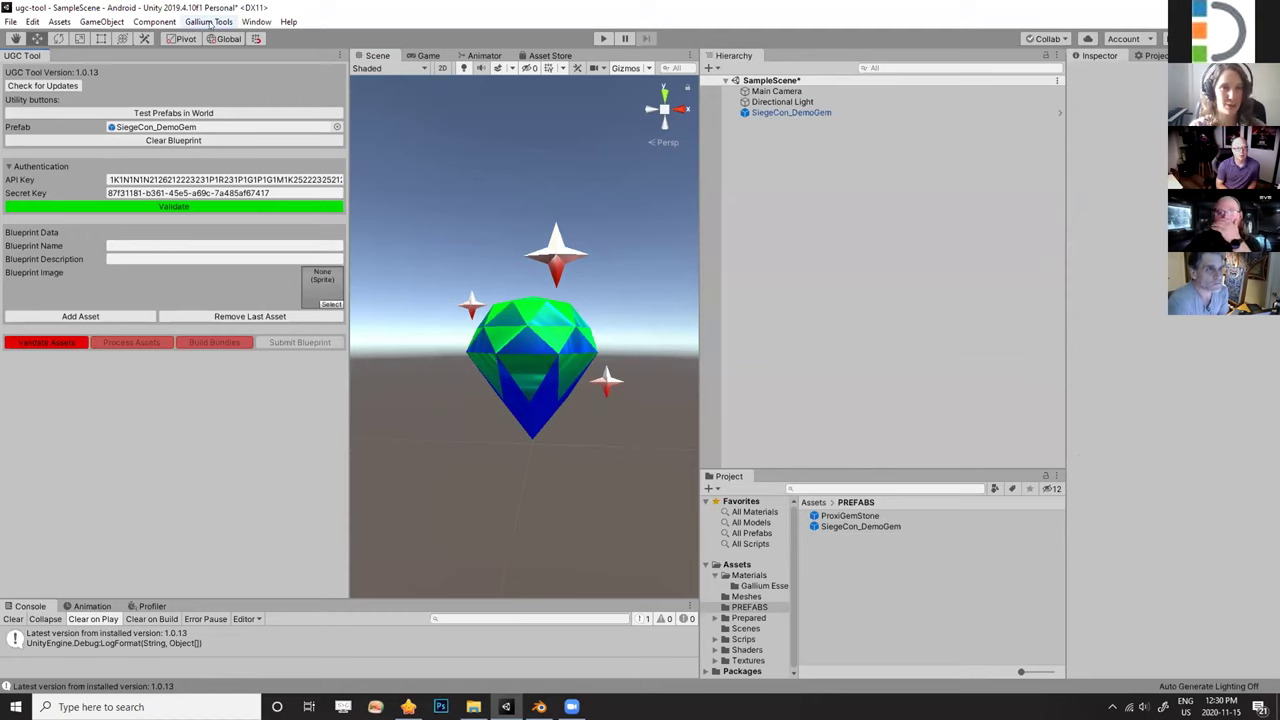
pyautogui.click(217, 21)
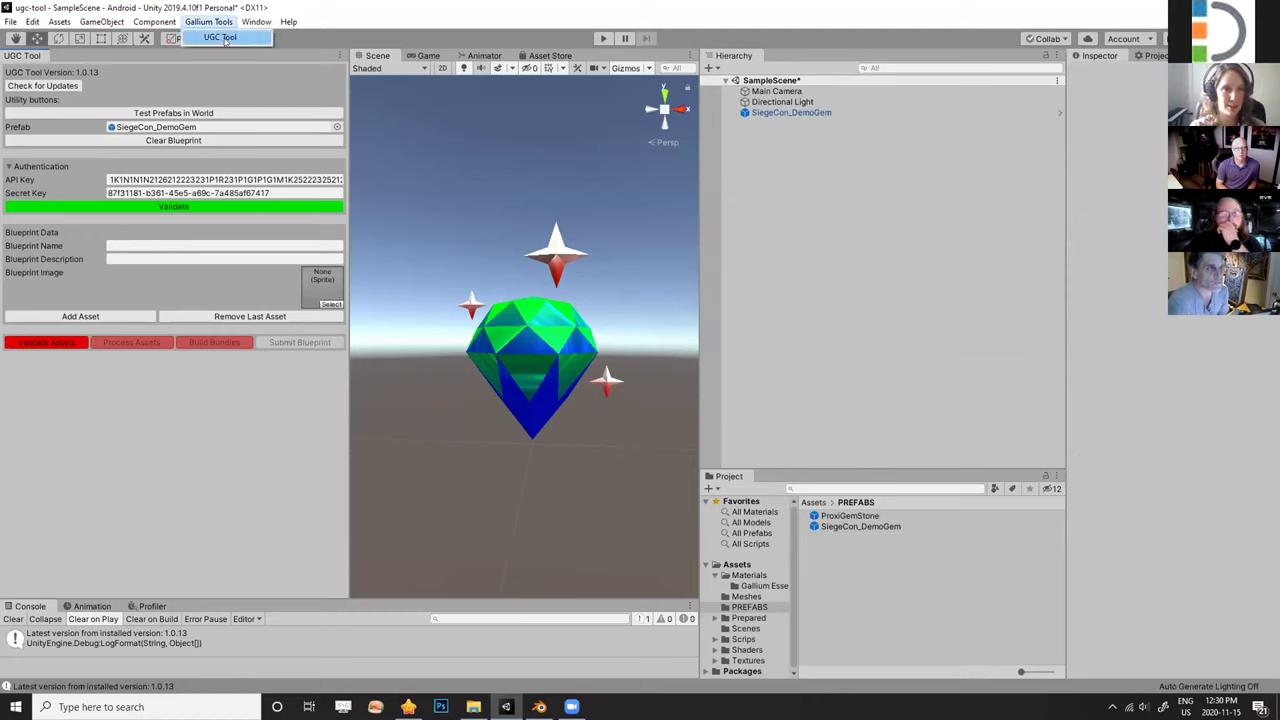
pyautogui.click(228, 39)
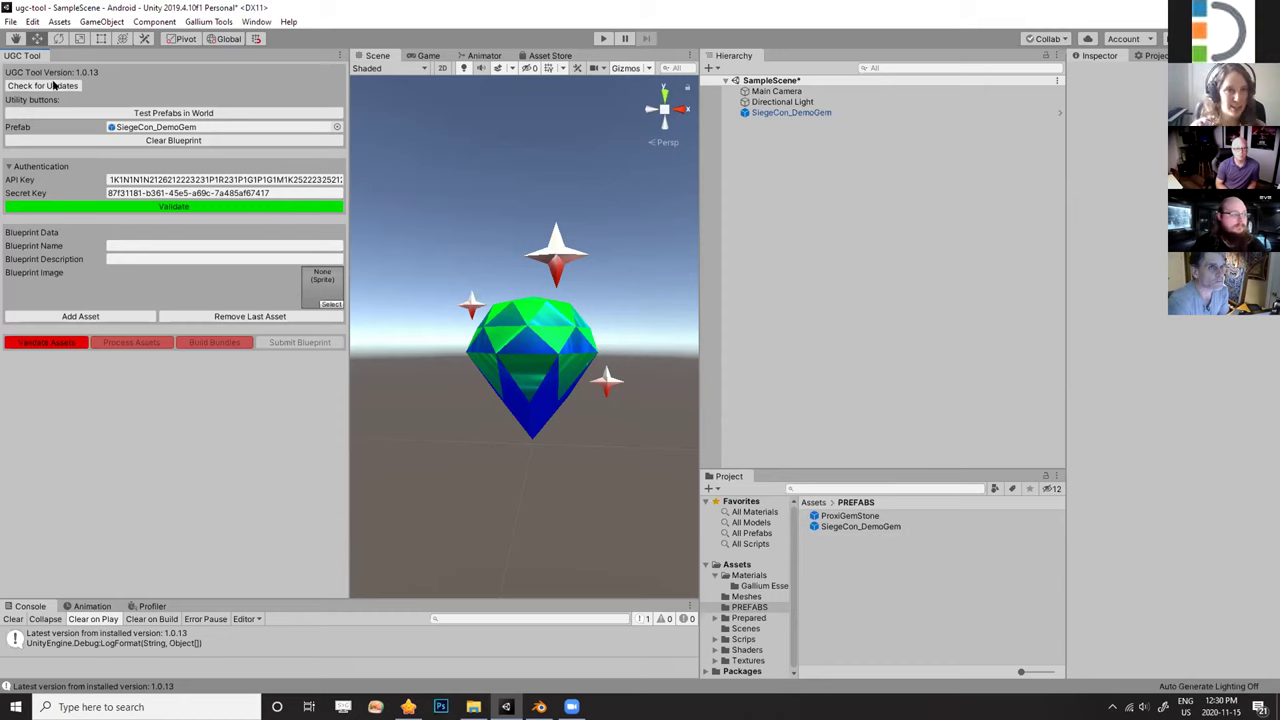
pyautogui.keyDown('alt'); pyautogui.moveTo(485, 292); pyautogui.dragTo(512, 302); pyautogui.keyUp('alt')
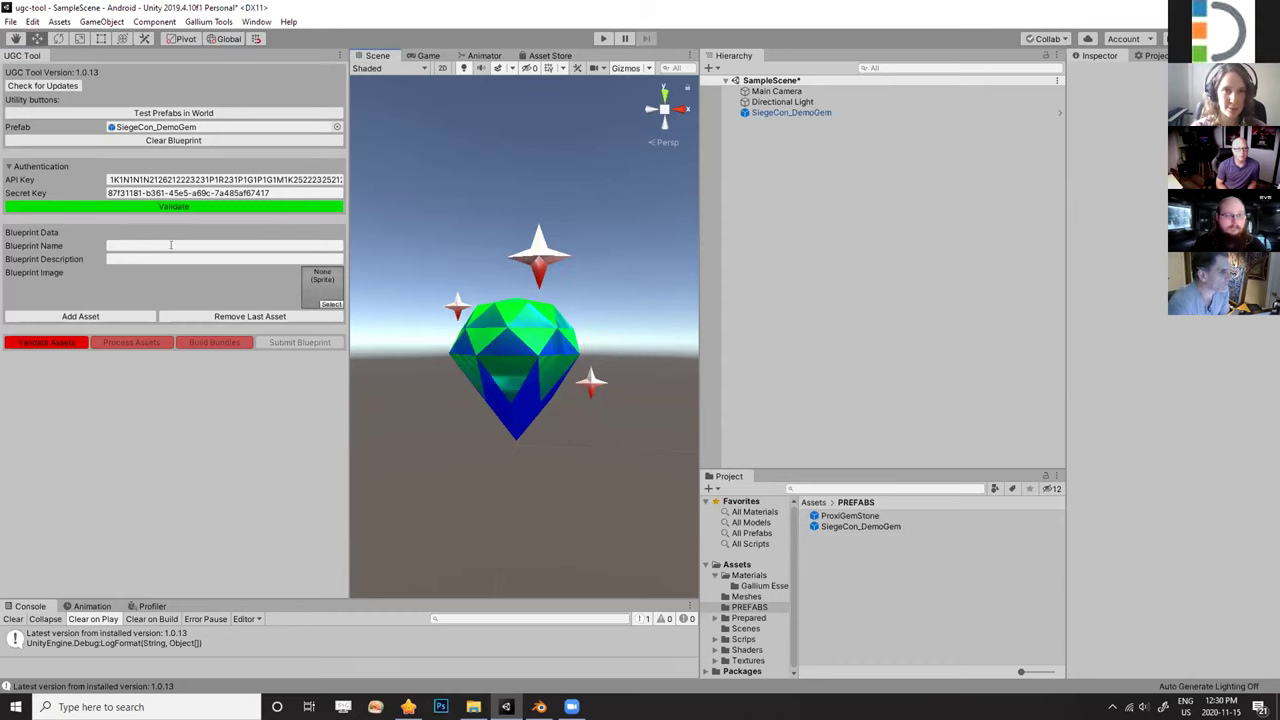
pyautogui.click(176, 113)
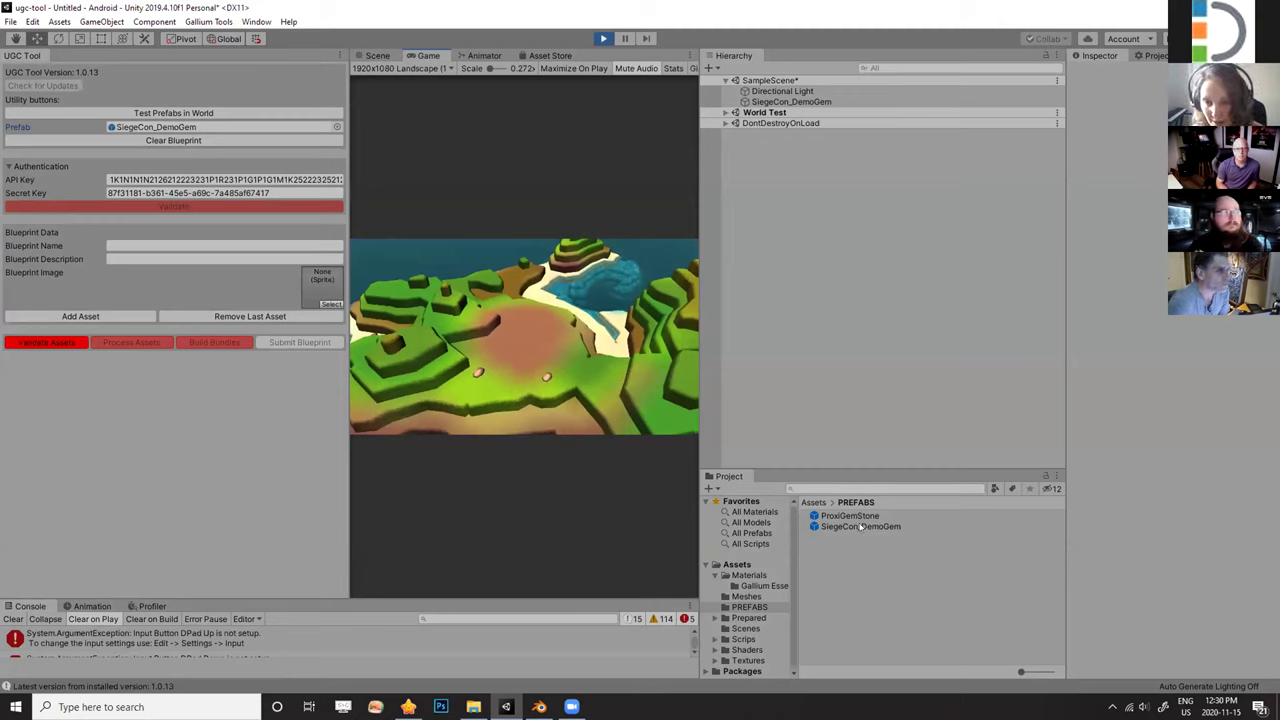
# Check the SiegeCon_DemoGem prefab's transform, then increase the Scale Factor of its source model in Meshes and apply the import settings.
pyautogui.click(858, 526)
pyautogui.click(1156, 250)
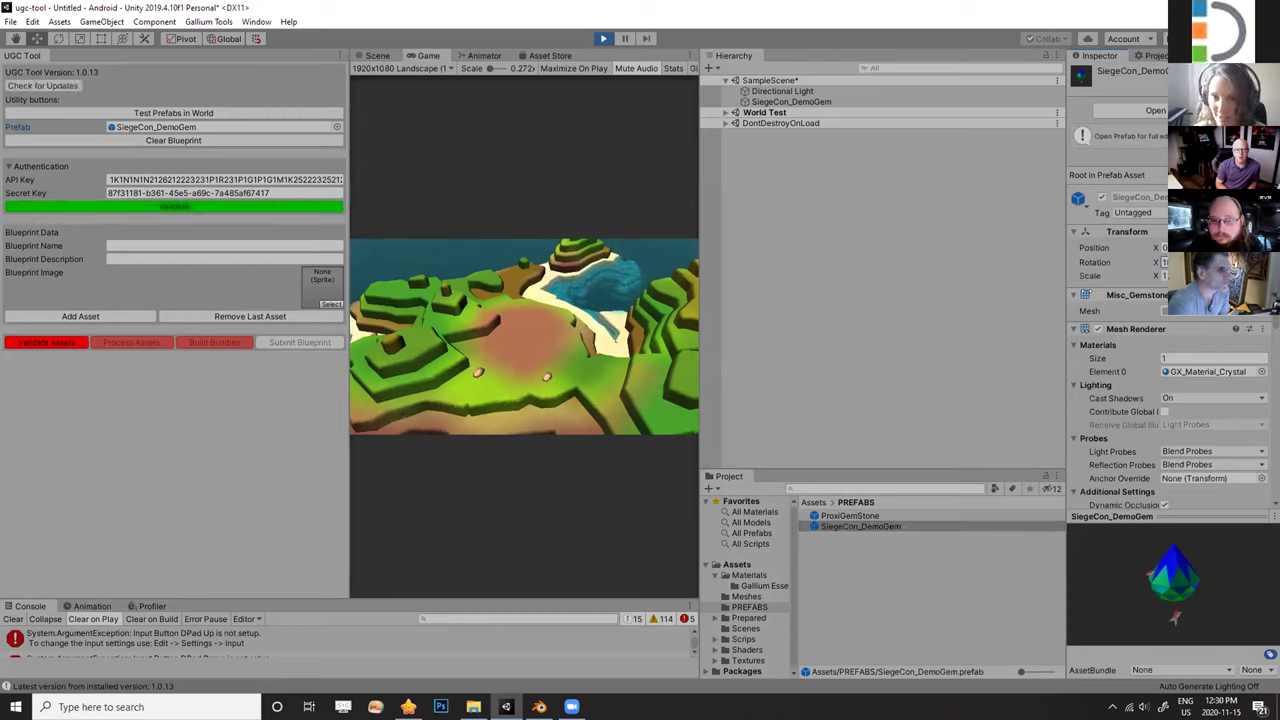
pyautogui.click(746, 596)
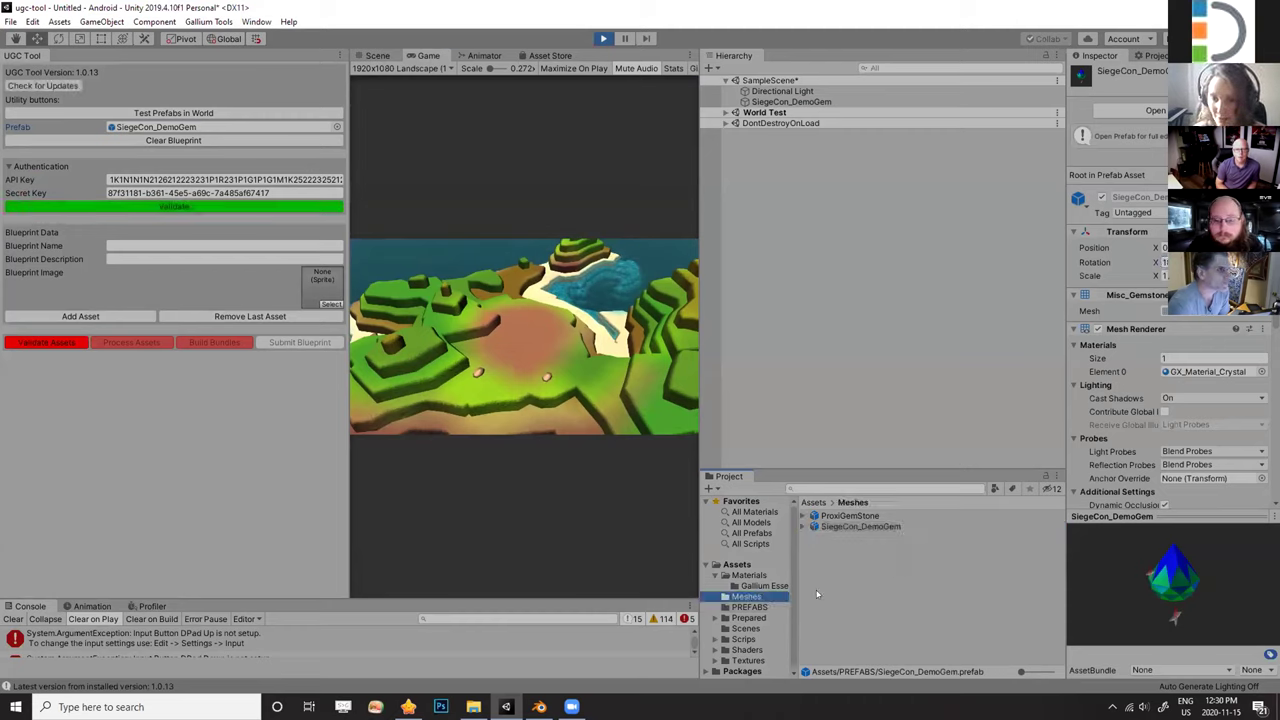
pyautogui.click(862, 527)
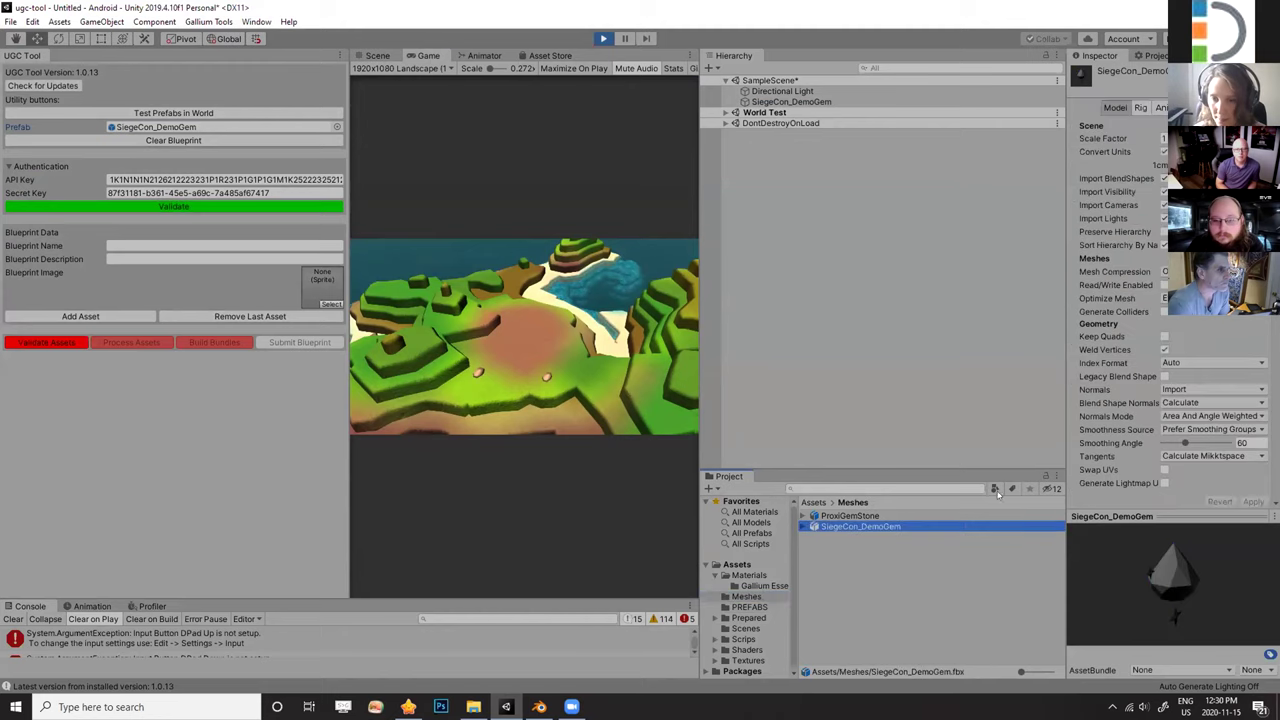
pyautogui.click(1165, 138)
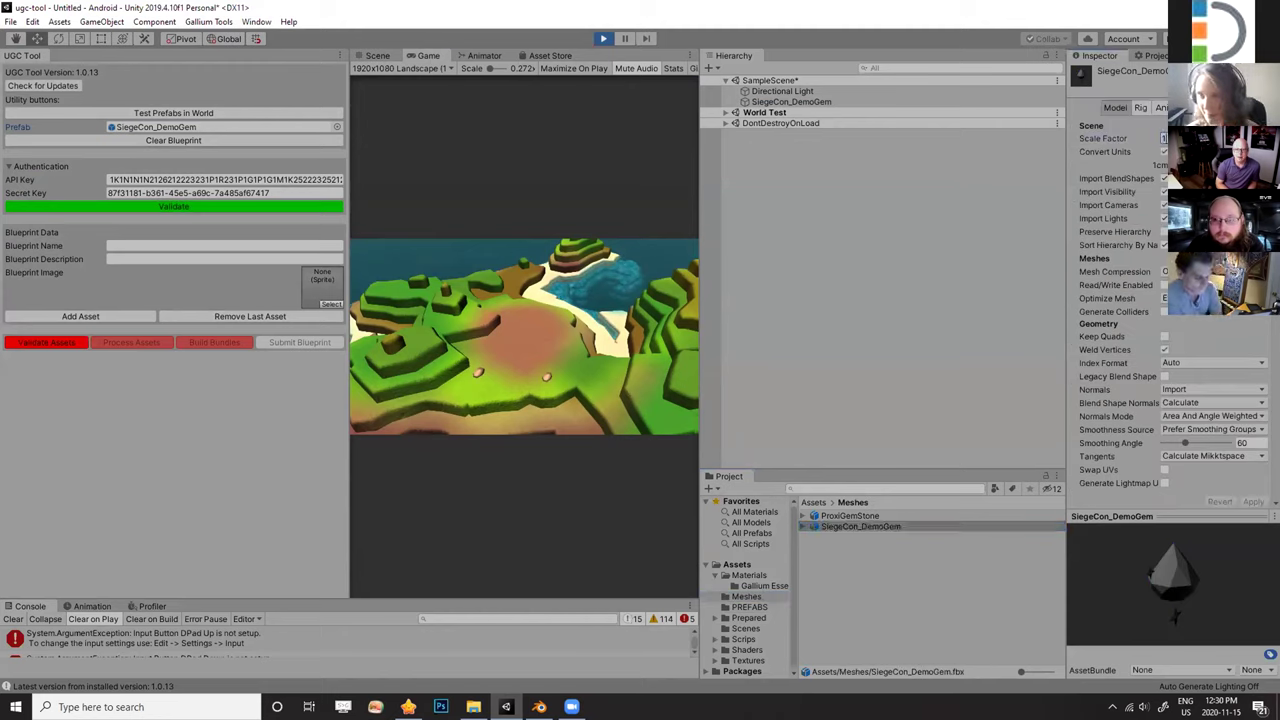
pyautogui.click(1254, 502)
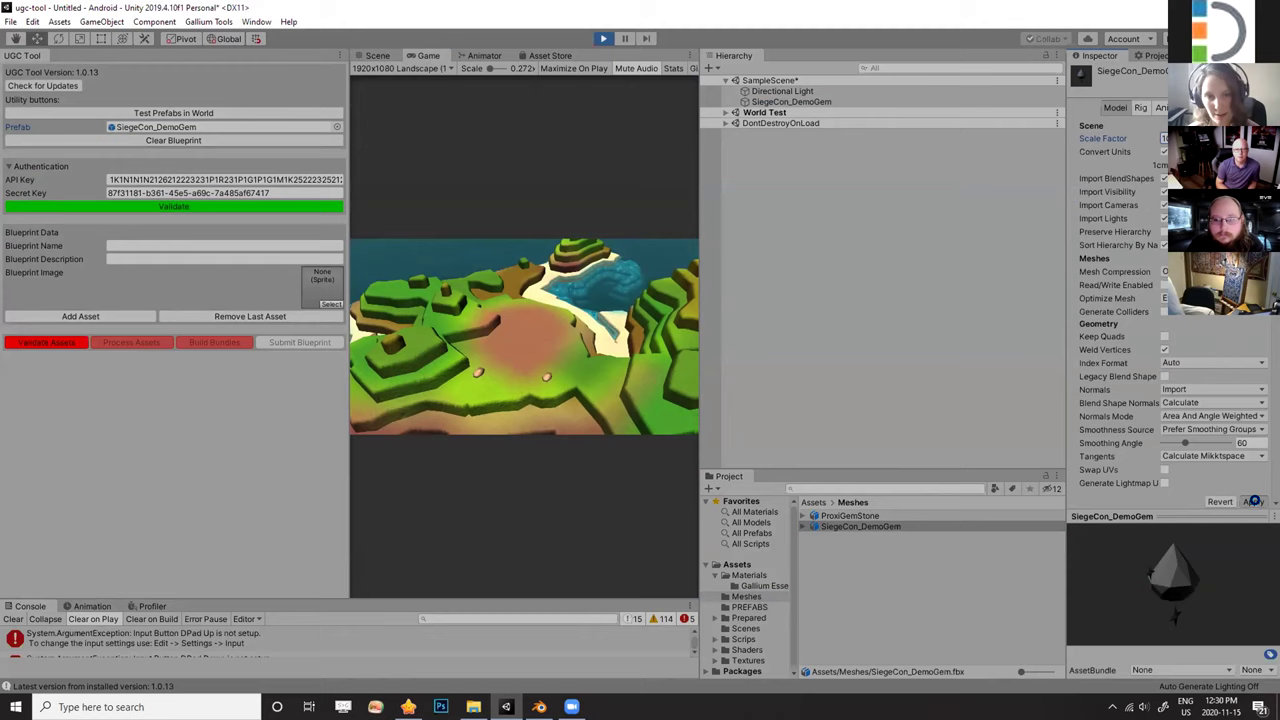
# Inspect the SiegeCon_DemoGem clone under TestAnchor in the World Test scene, and stop the running test.
pyautogui.click(725, 112)
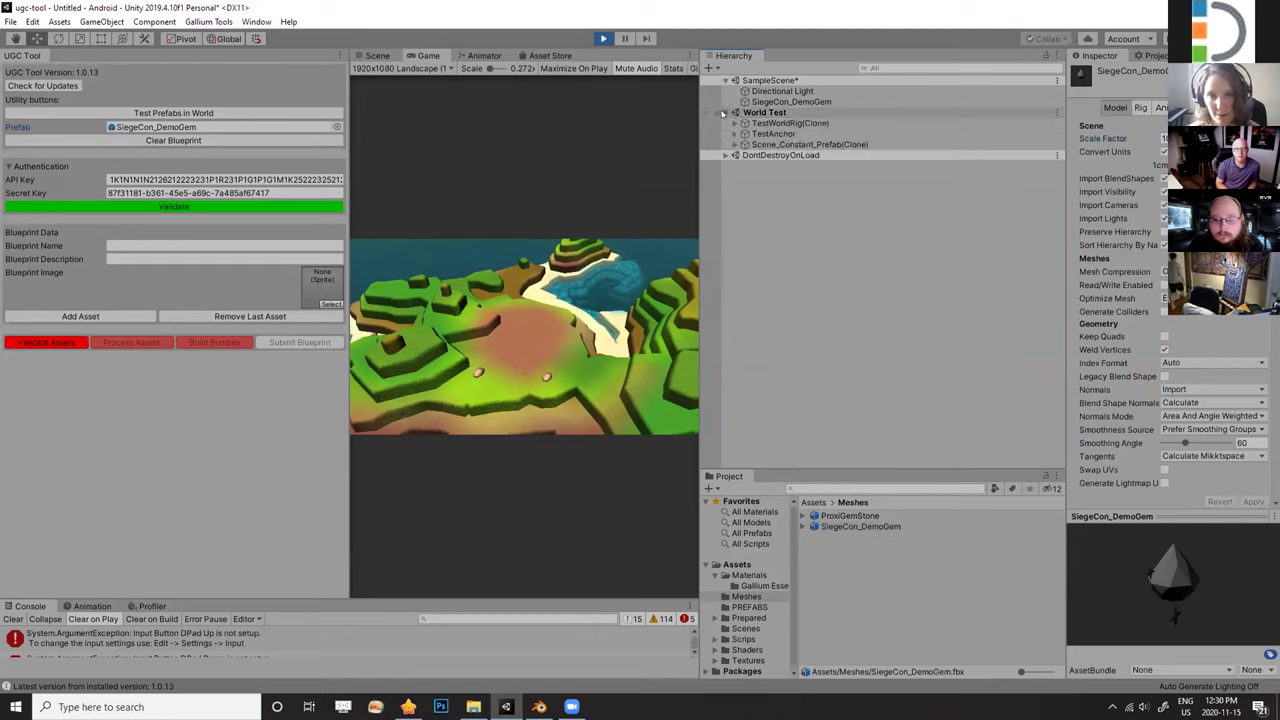
pyautogui.click(773, 146)
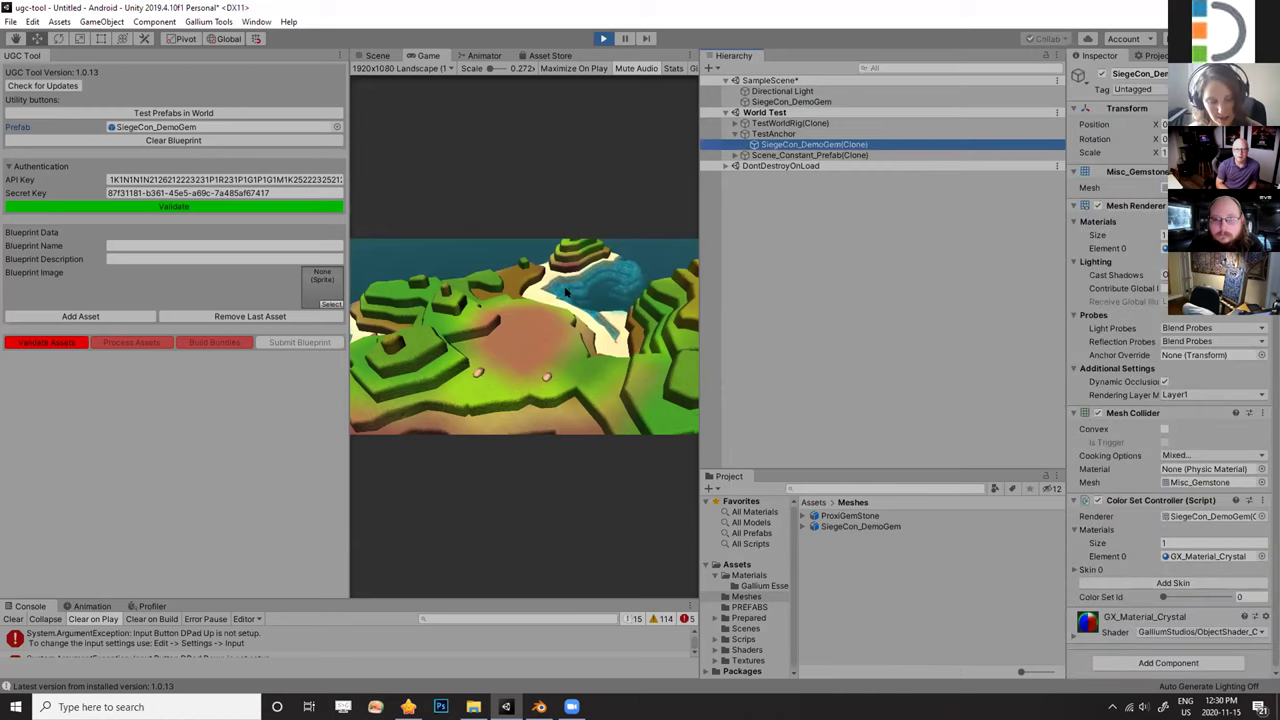
pyautogui.click(766, 146)
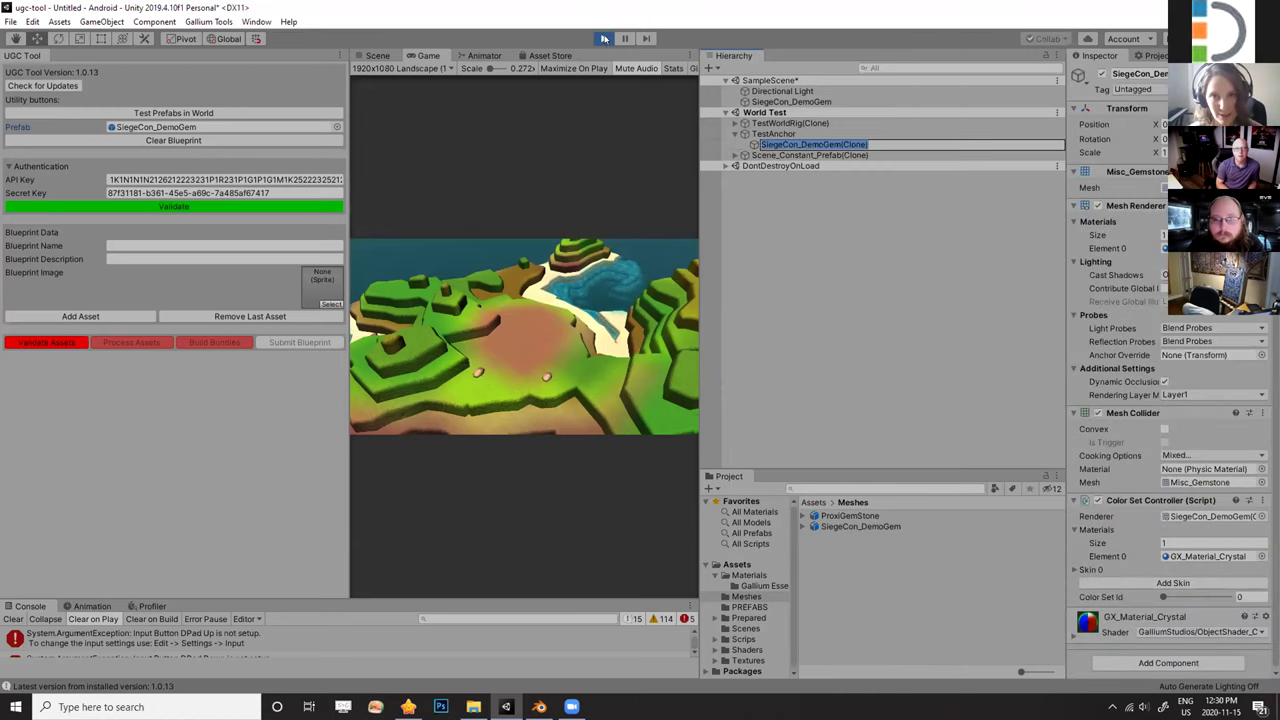
pyautogui.click(603, 37)
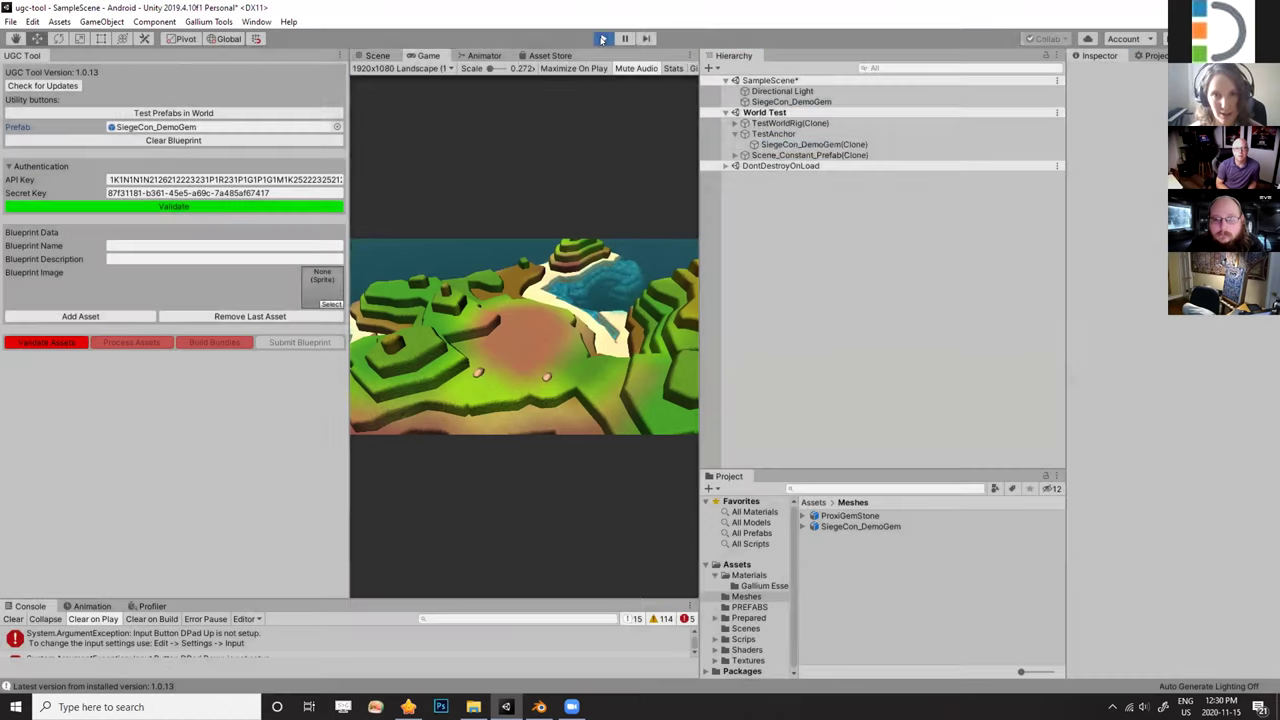
# Check the SiegeCon_DemoGem model and its instance in the sample scene, and start the test of prefabs in the world again.
pyautogui.click(864, 527)
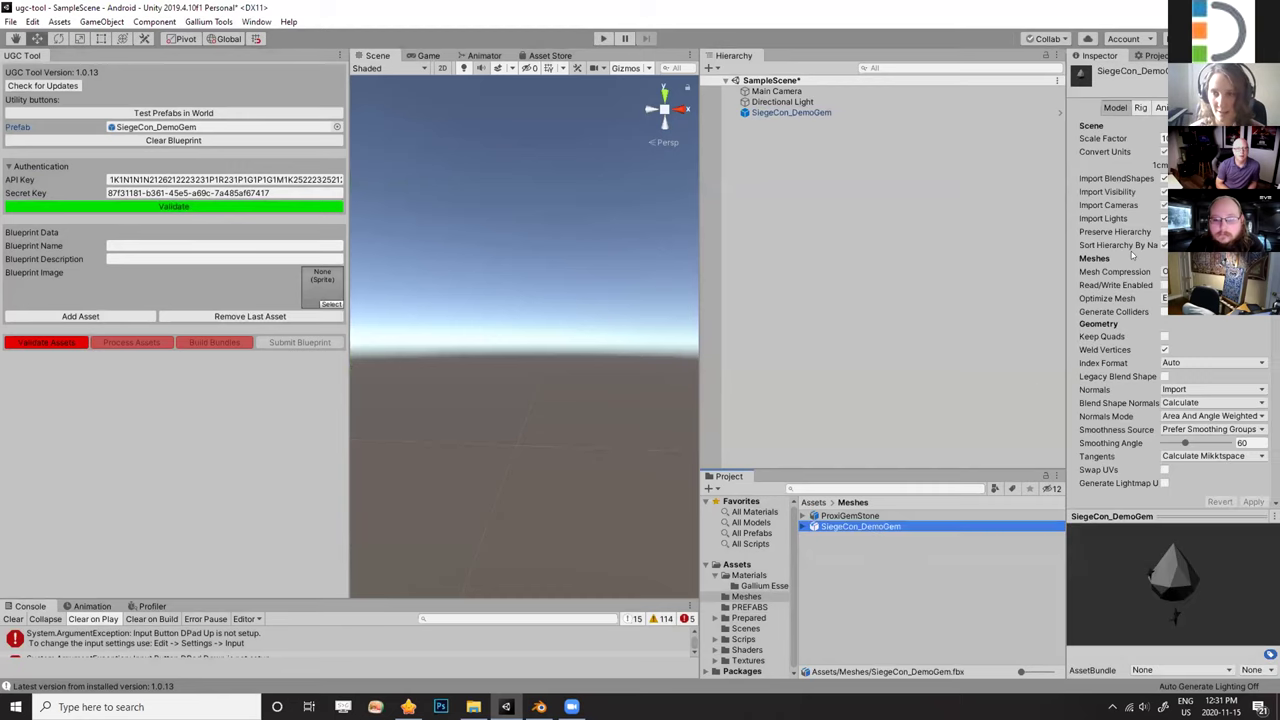
pyautogui.click(792, 113)
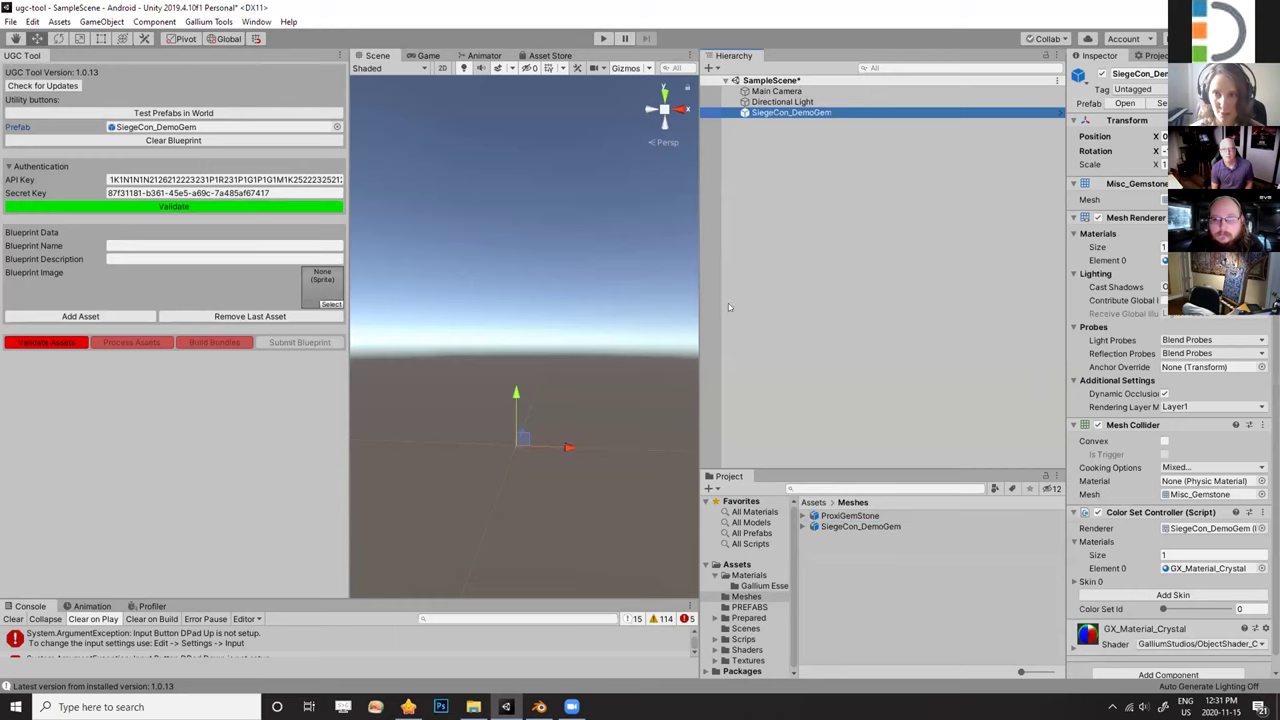
pyautogui.click(579, 378)
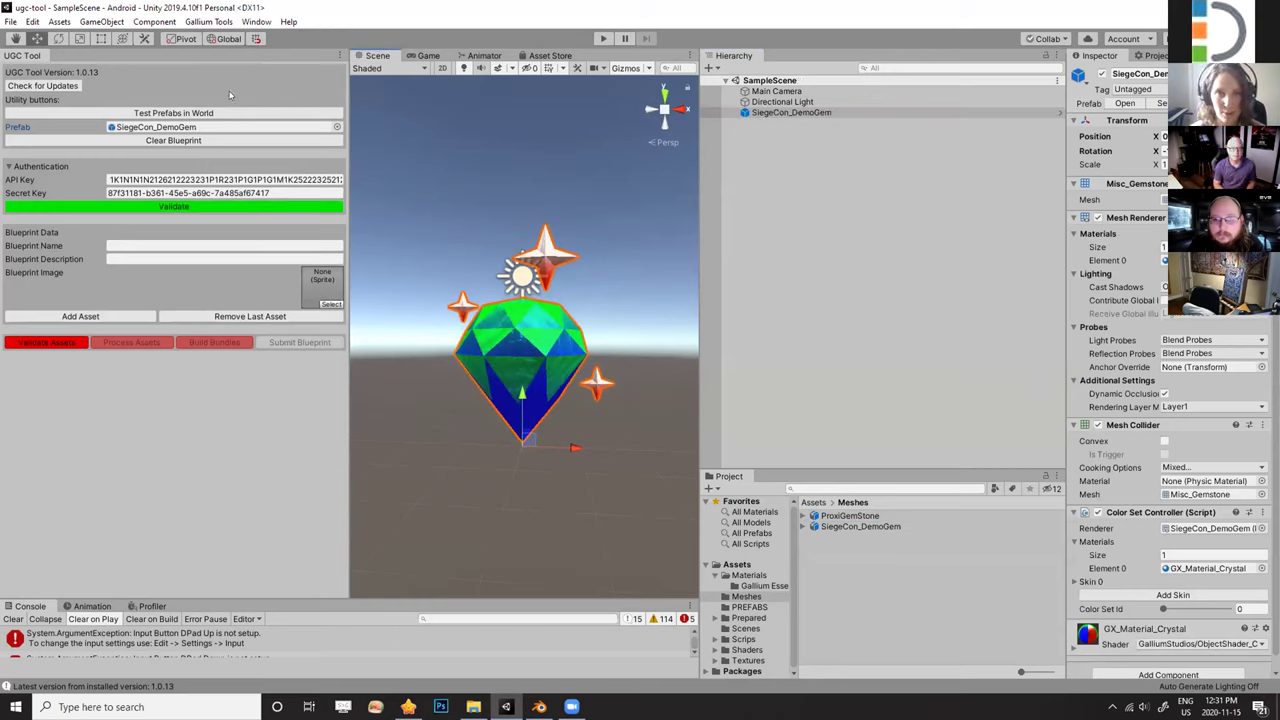
pyautogui.click(164, 111)
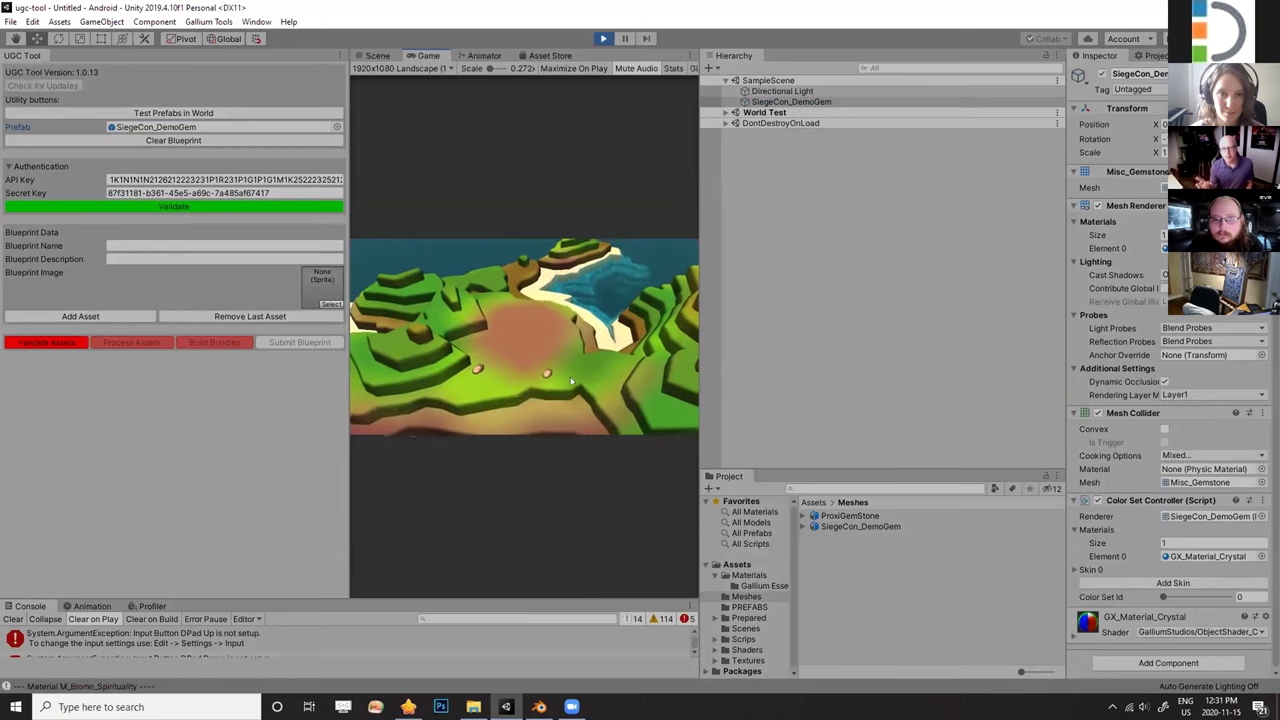
# Find the SiegeCon_DemoGem clone under TestAnchor, view it in the Scene view, and correct its X rotation so its point faces down.
pyautogui.click(734, 112)
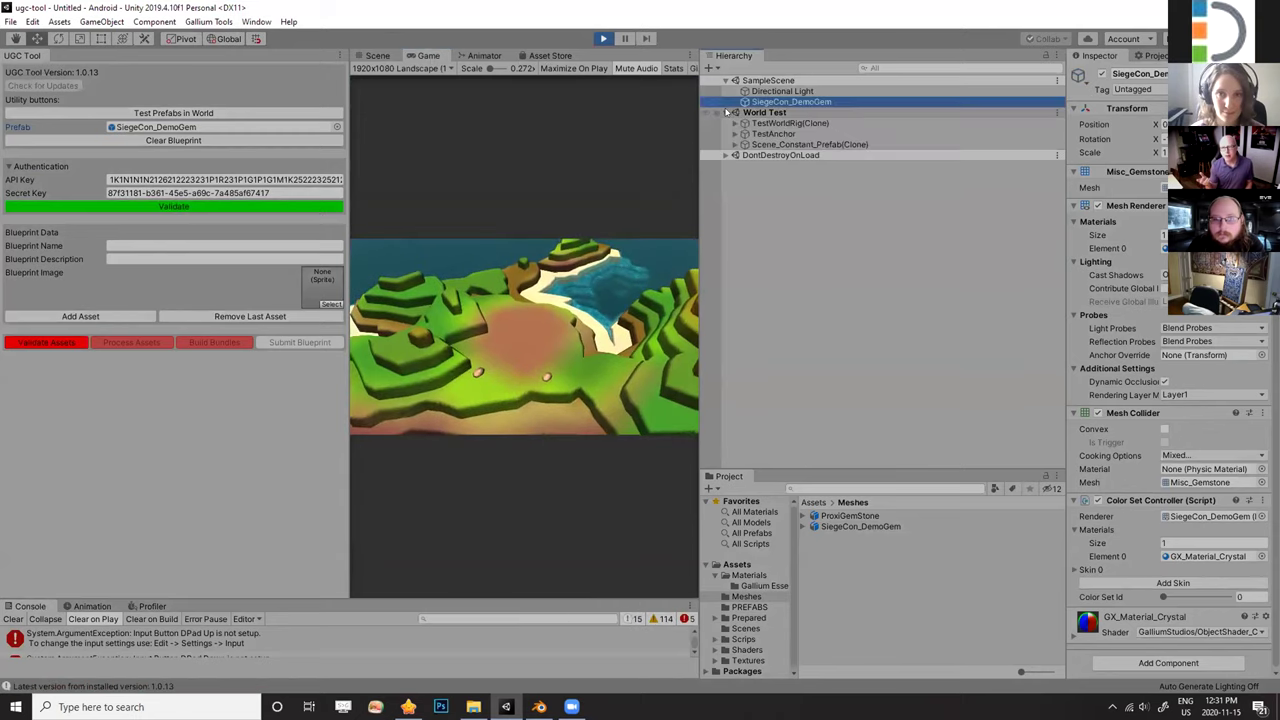
pyautogui.click(762, 134)
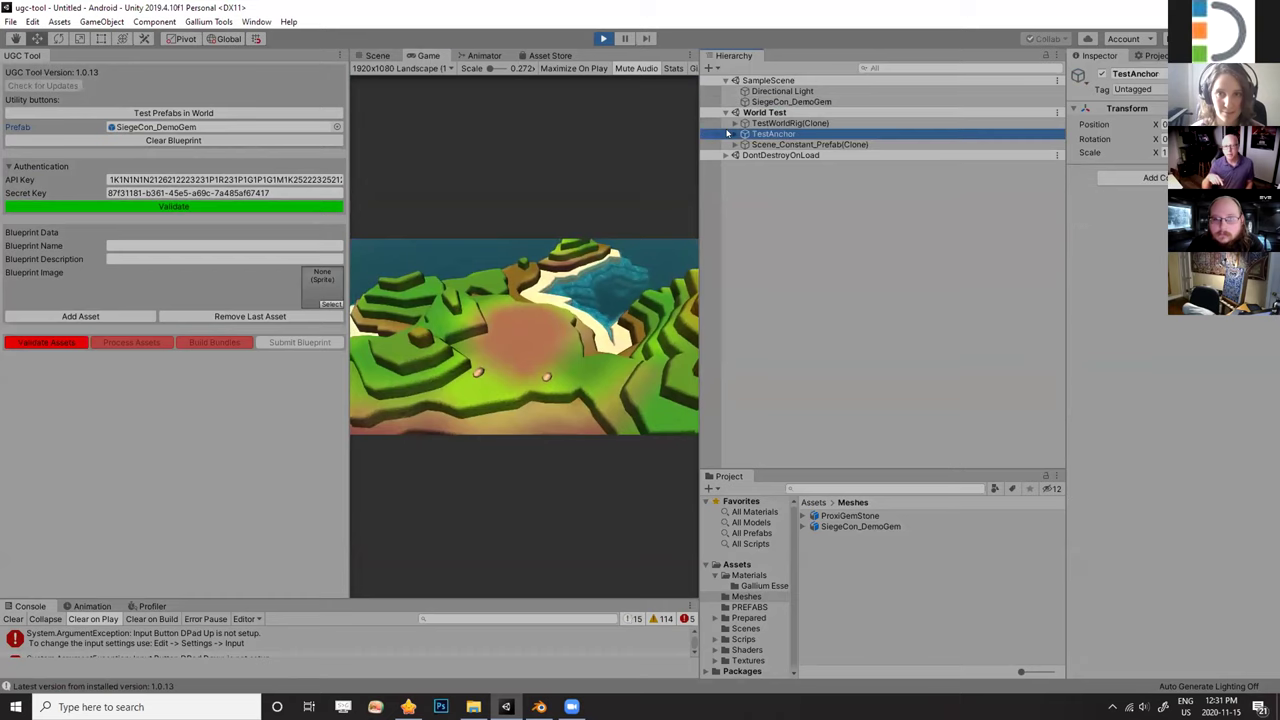
pyautogui.click(728, 133)
pyautogui.click(795, 145)
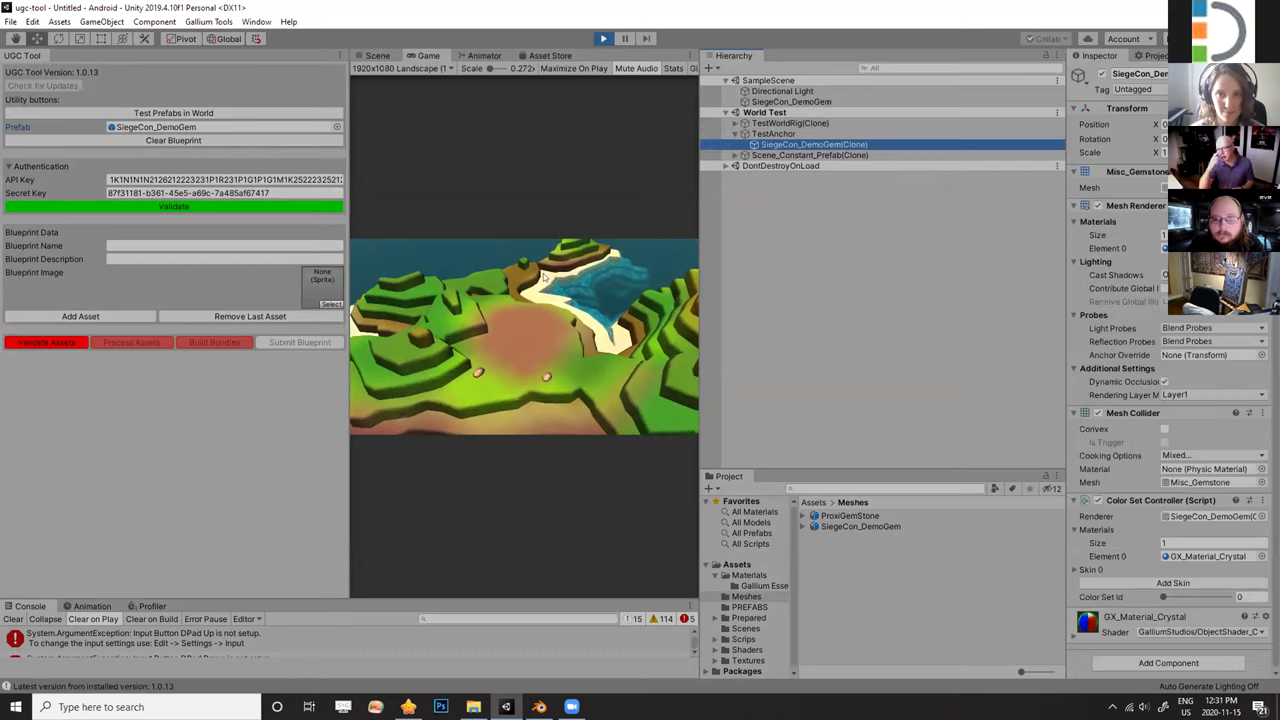
pyautogui.click(377, 56)
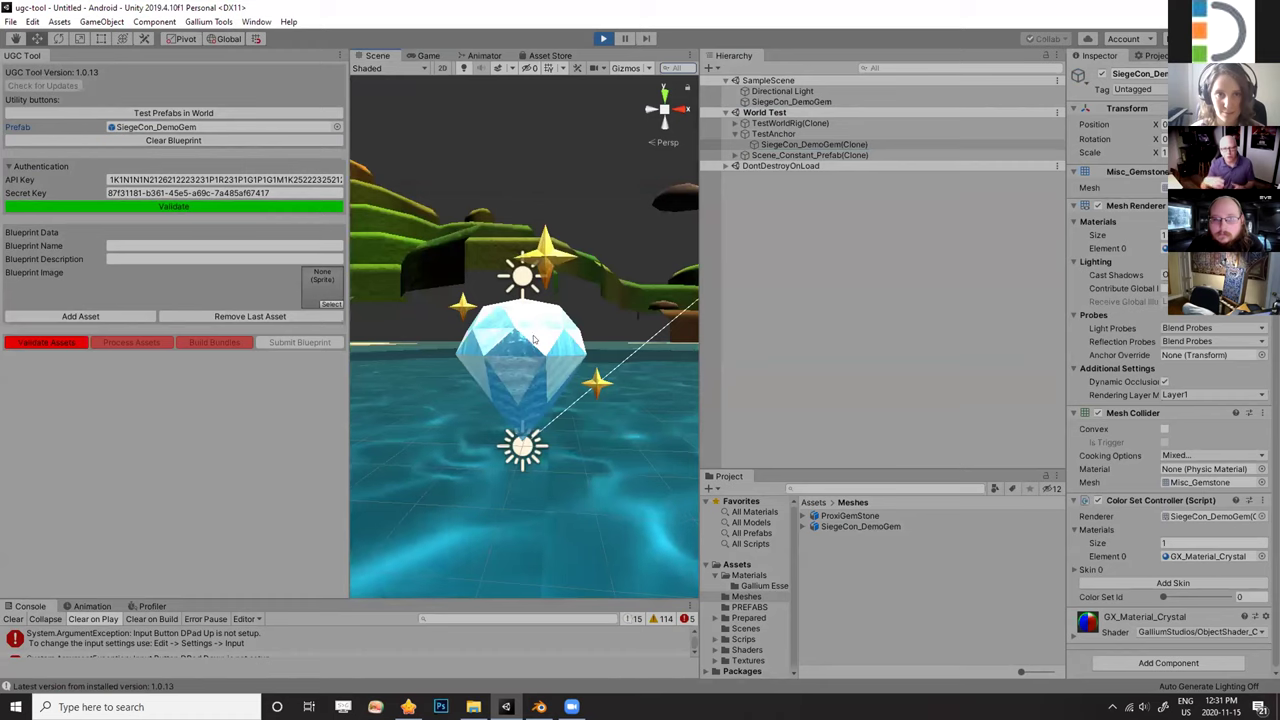
pyautogui.scroll(-2, 537, 345)
pyautogui.scroll(-2, 537, 345)
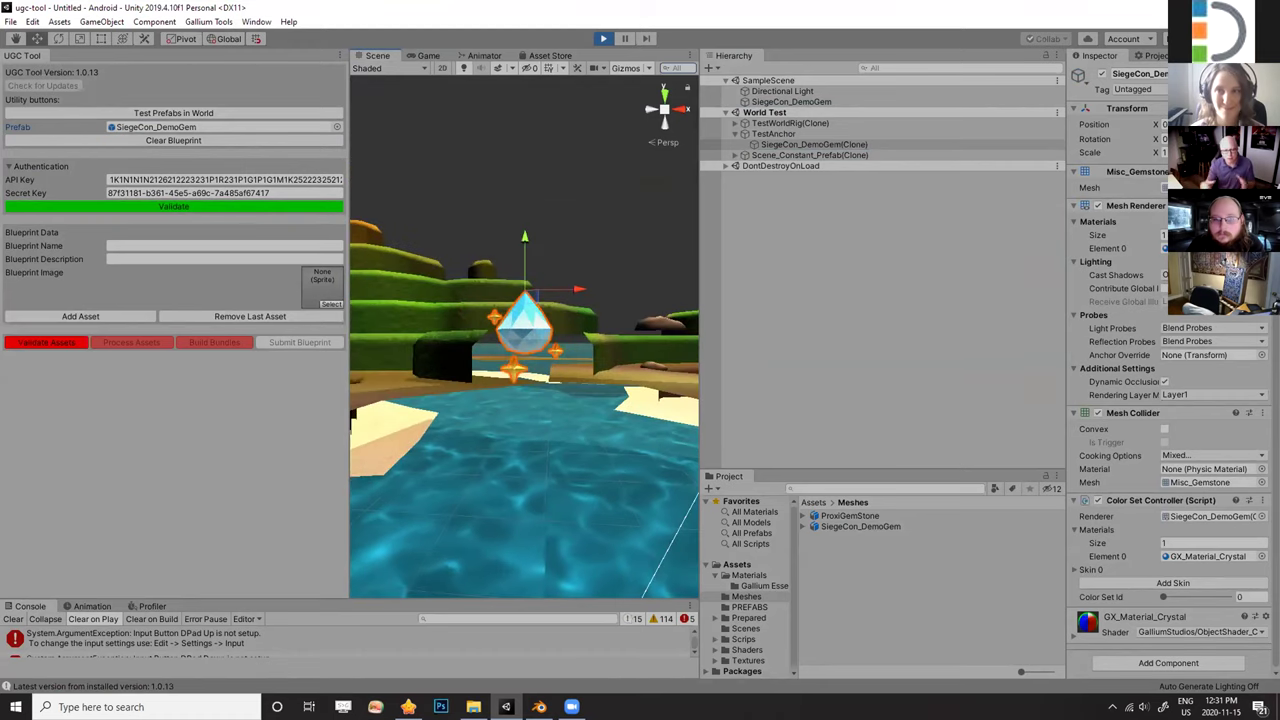
pyautogui.scroll(1, 537, 345)
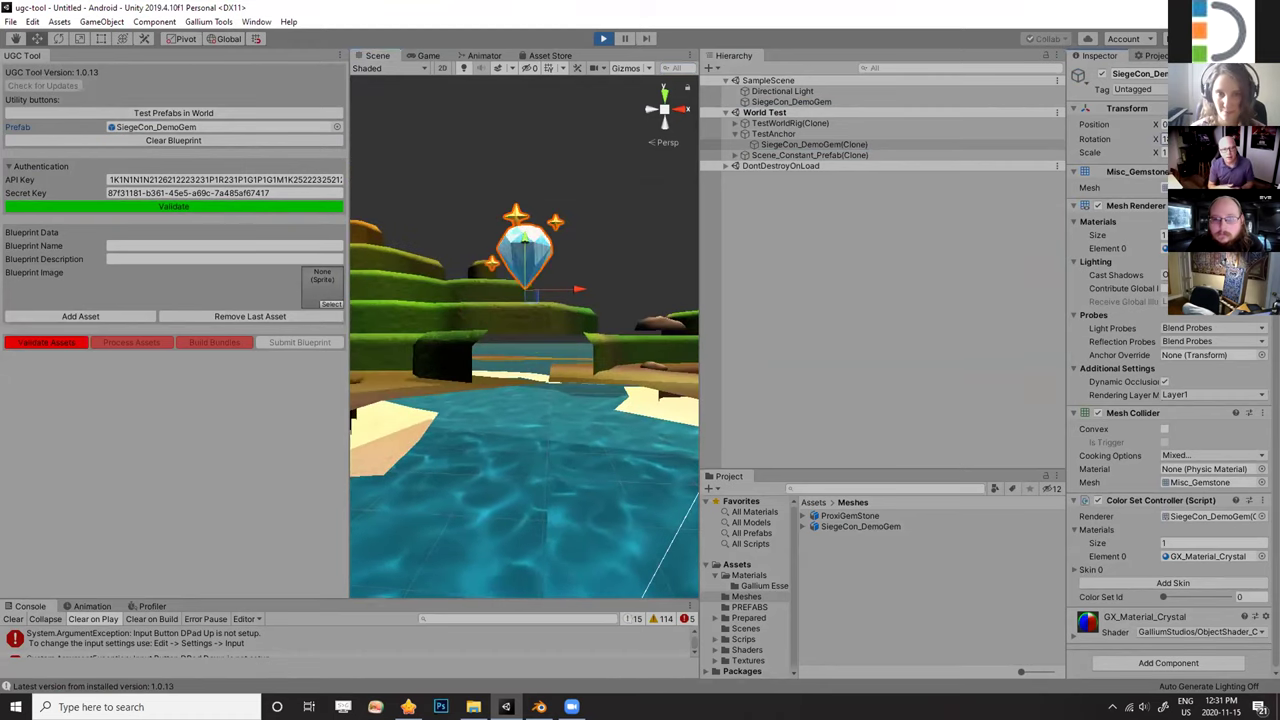
# In the Game view, enlarge the gem in two stages by raising the SiegeCon_DemoGem model's Scale Factor and applying the import settings each time.
pyautogui.click(428, 56)
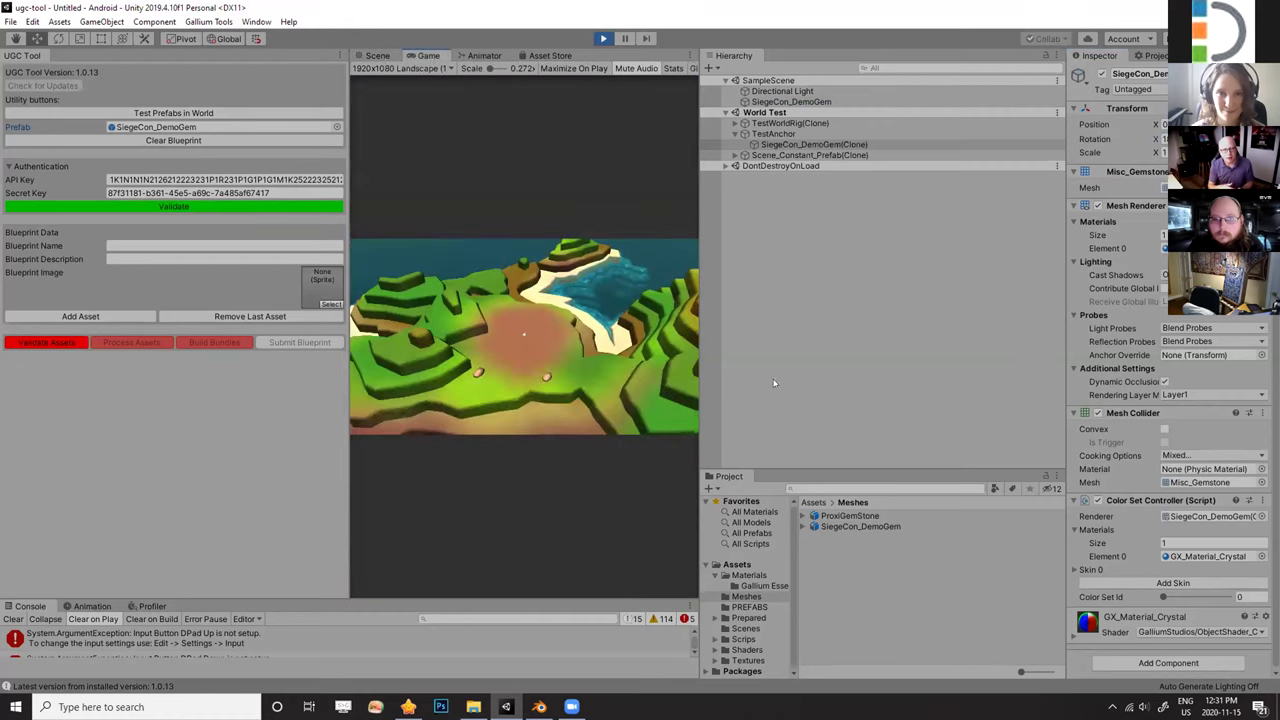
pyautogui.click(847, 528)
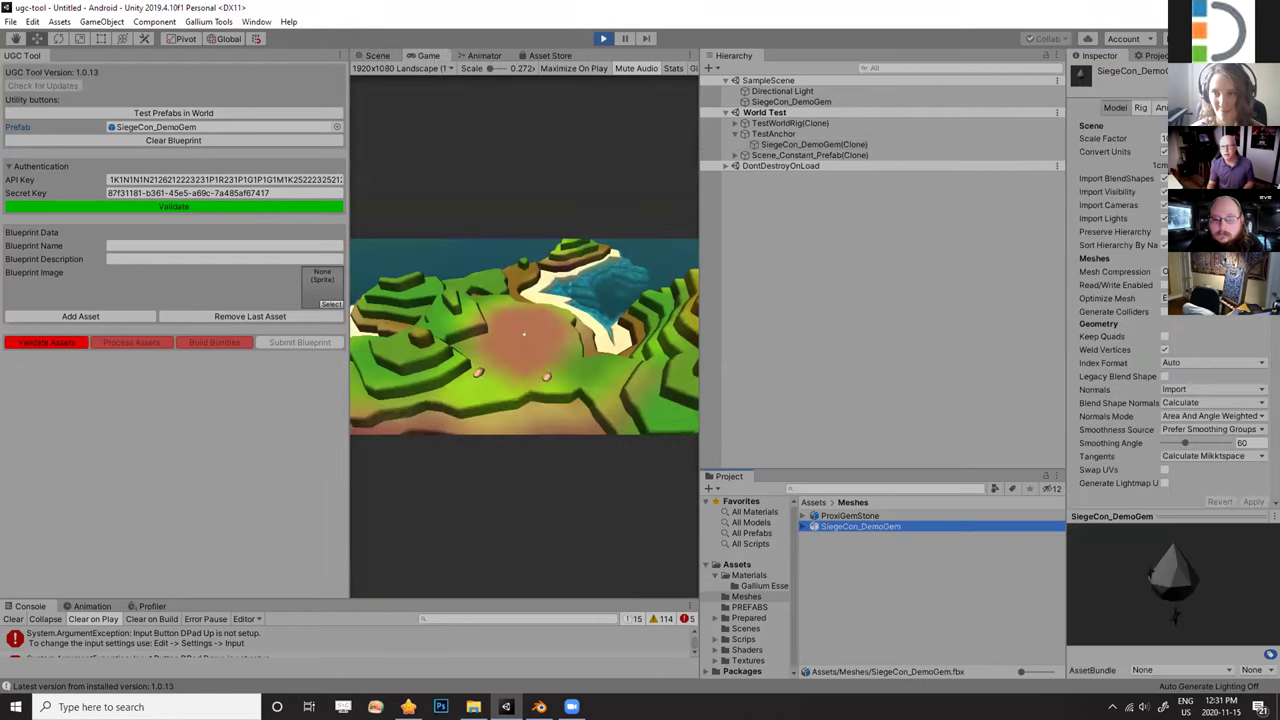
pyautogui.click(1166, 138)
pyautogui.write('3')
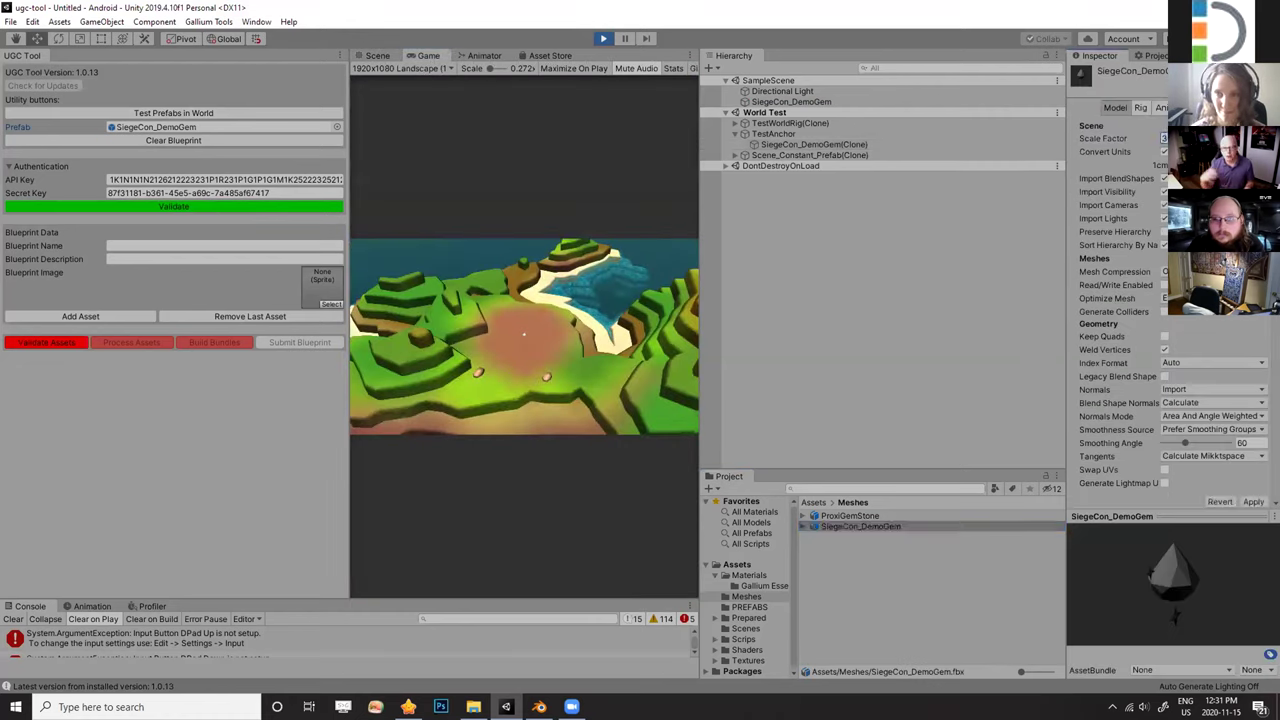
pyautogui.click(1253, 502)
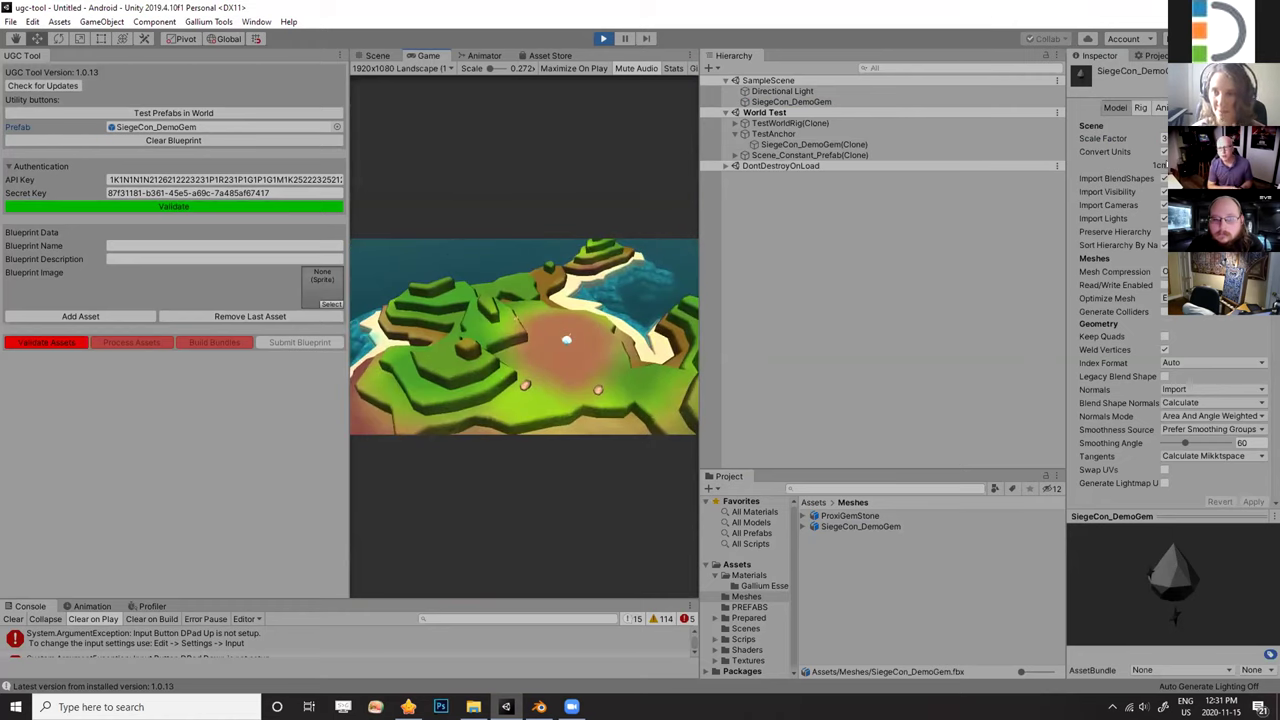
pyautogui.write('1')
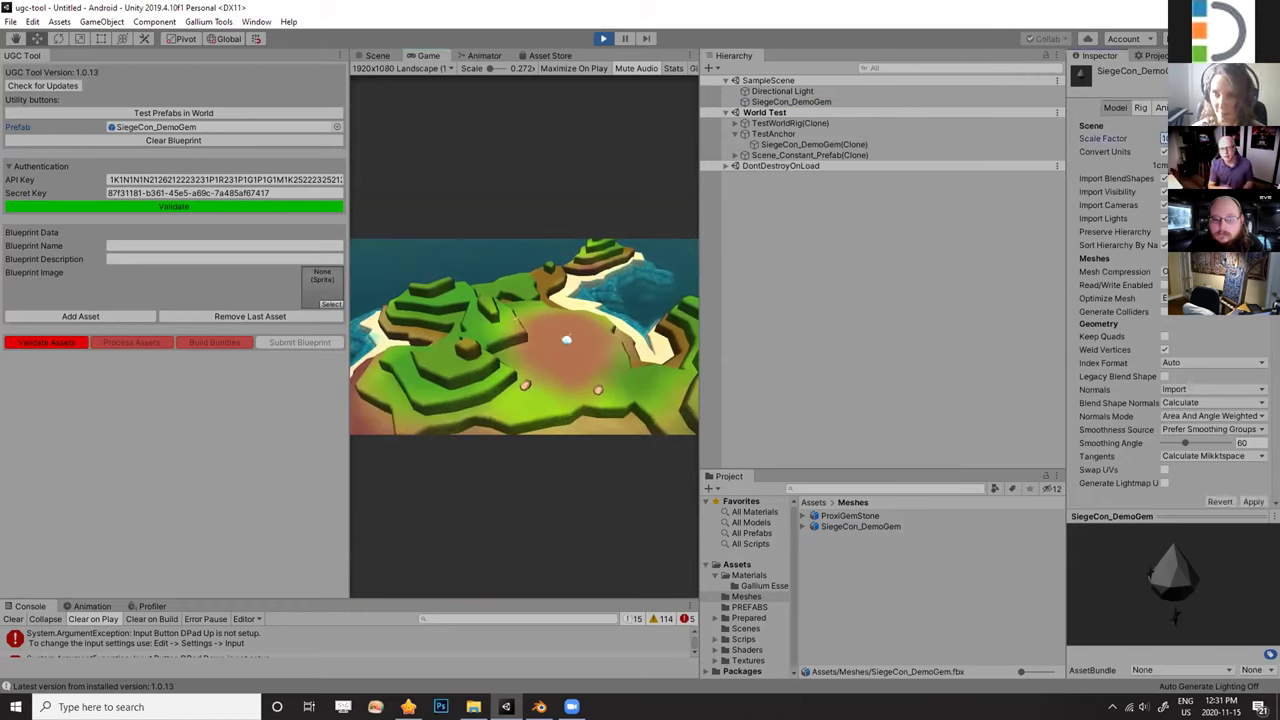
pyautogui.click(1253, 501)
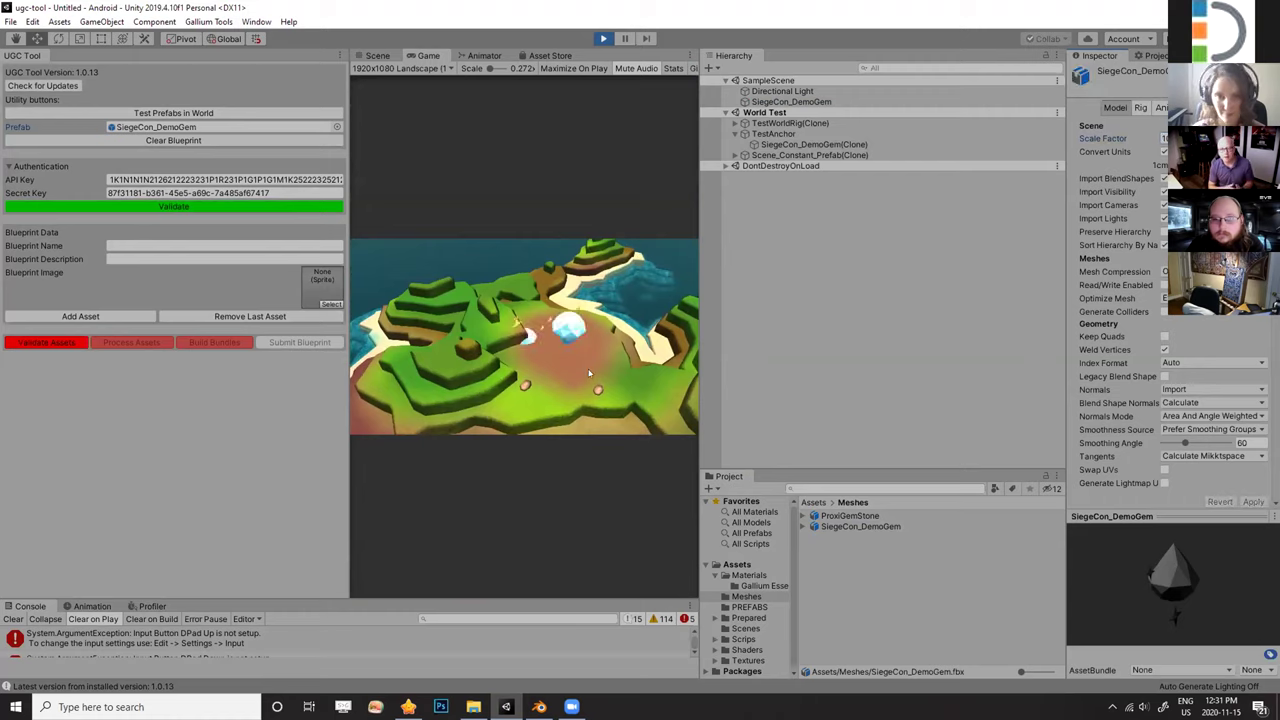
# Deactivate the original SiegeCon_DemoGem object in SampleScene and stop the world test.
pyautogui.click(791, 101)
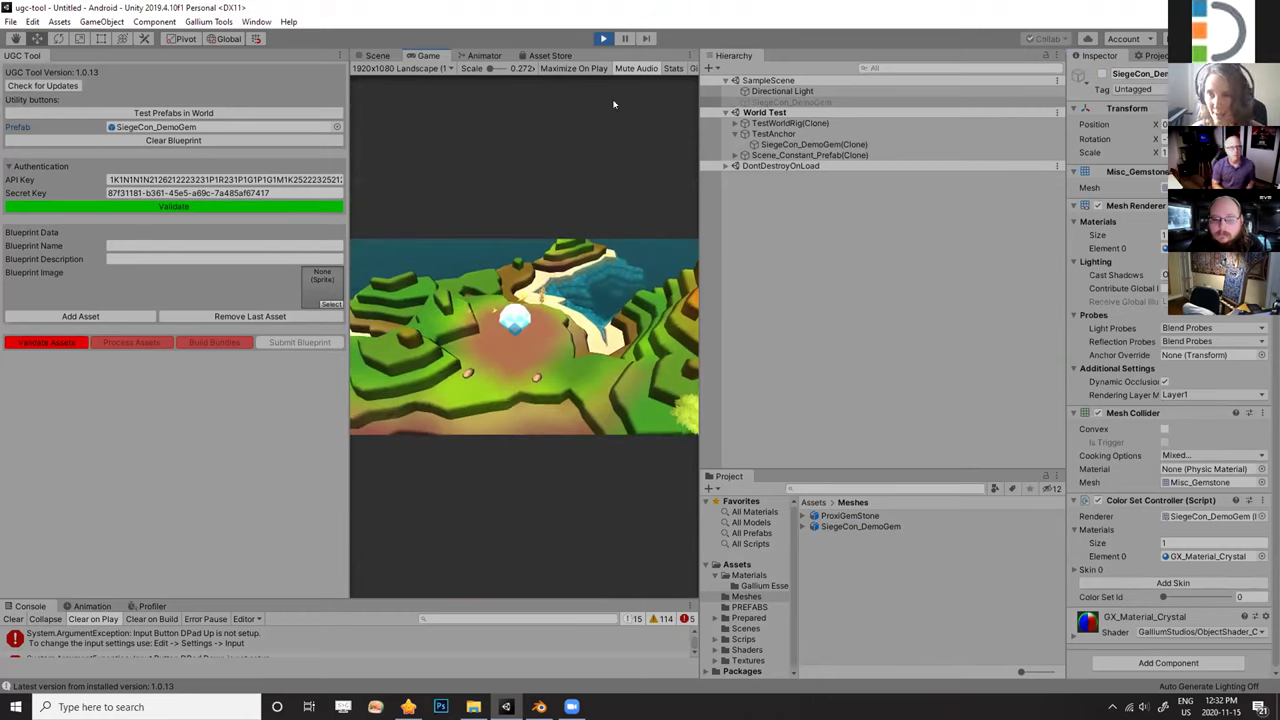
pyautogui.click(602, 39)
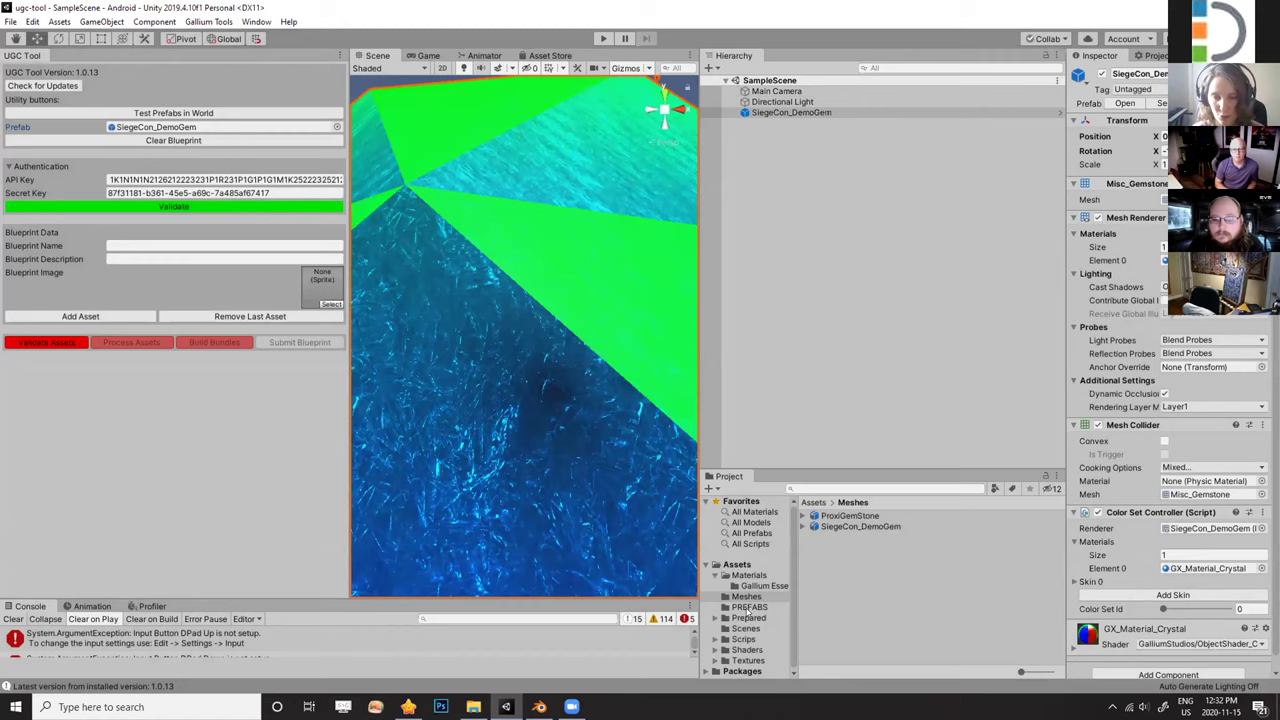
# Open the SiegeCon_DemoGem prefab from the PREFABS folder, flip its X rotation so the gem's point faces down, and return to the scene.
pyautogui.click(748, 607)
pyautogui.click(860, 526)
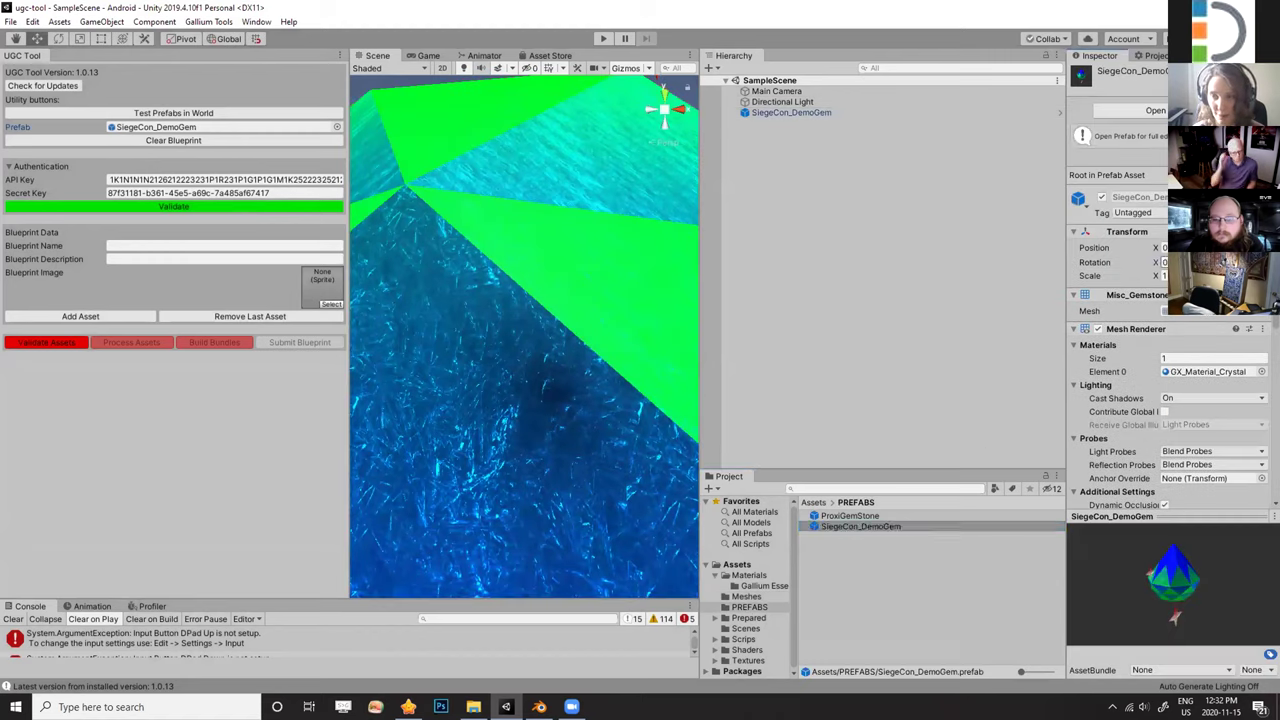
pyautogui.click(1155, 110)
pyautogui.press('f')
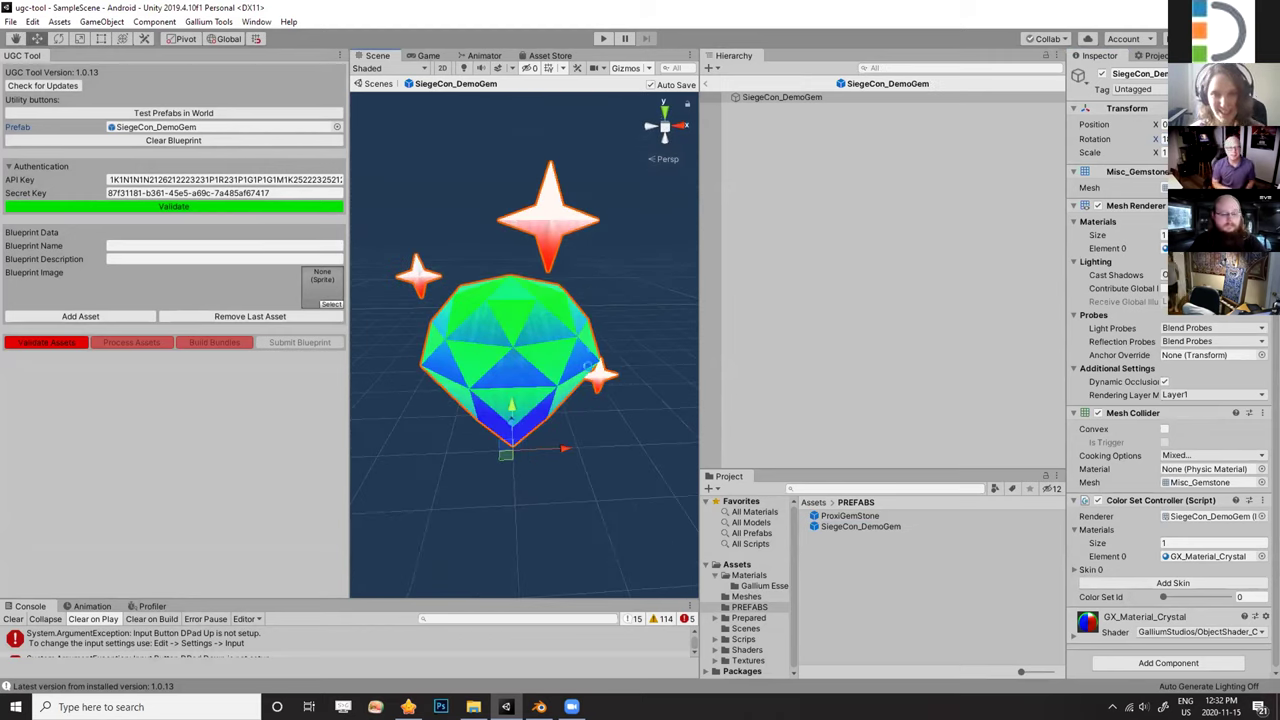
pyautogui.click(707, 84)
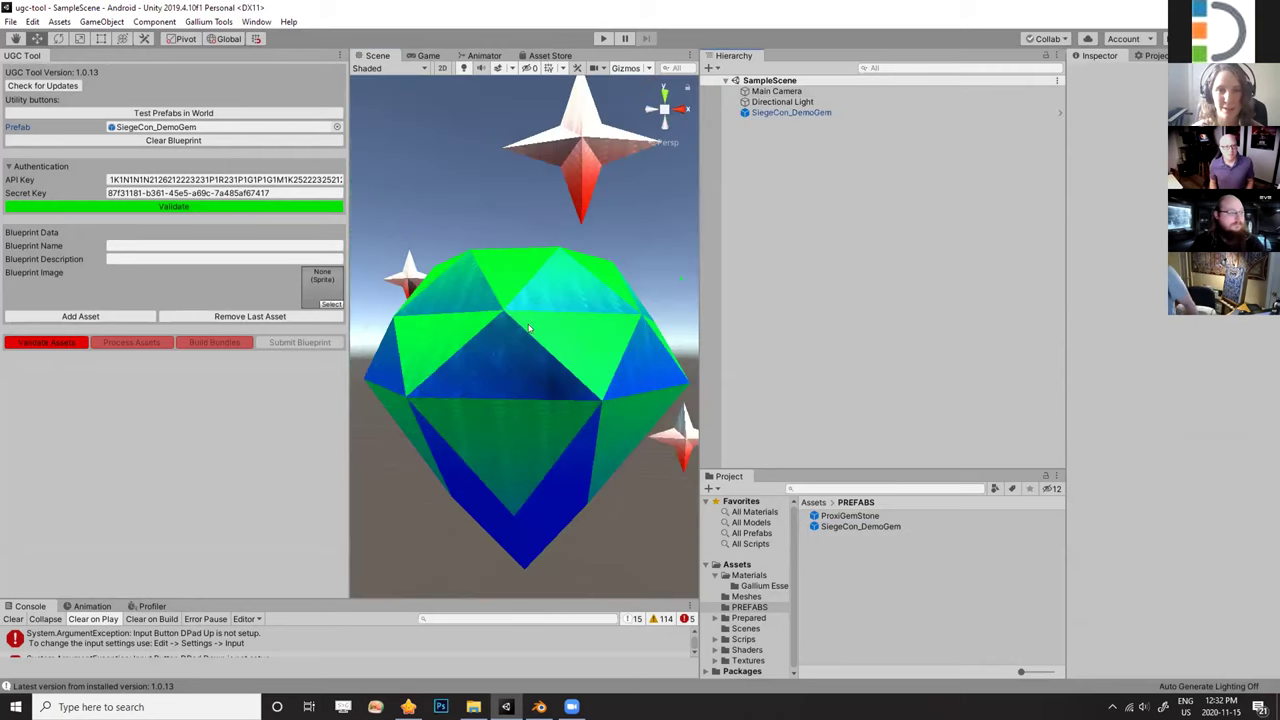
# Review the gem in the scene and check the Scale Factor of its source model in the Meshes folder.
pyautogui.scroll(-3, 530, 328)
pyautogui.keyDown('alt'); pyautogui.moveTo(541, 345); pyautogui.dragTo(540, 380); pyautogui.keyUp('alt')
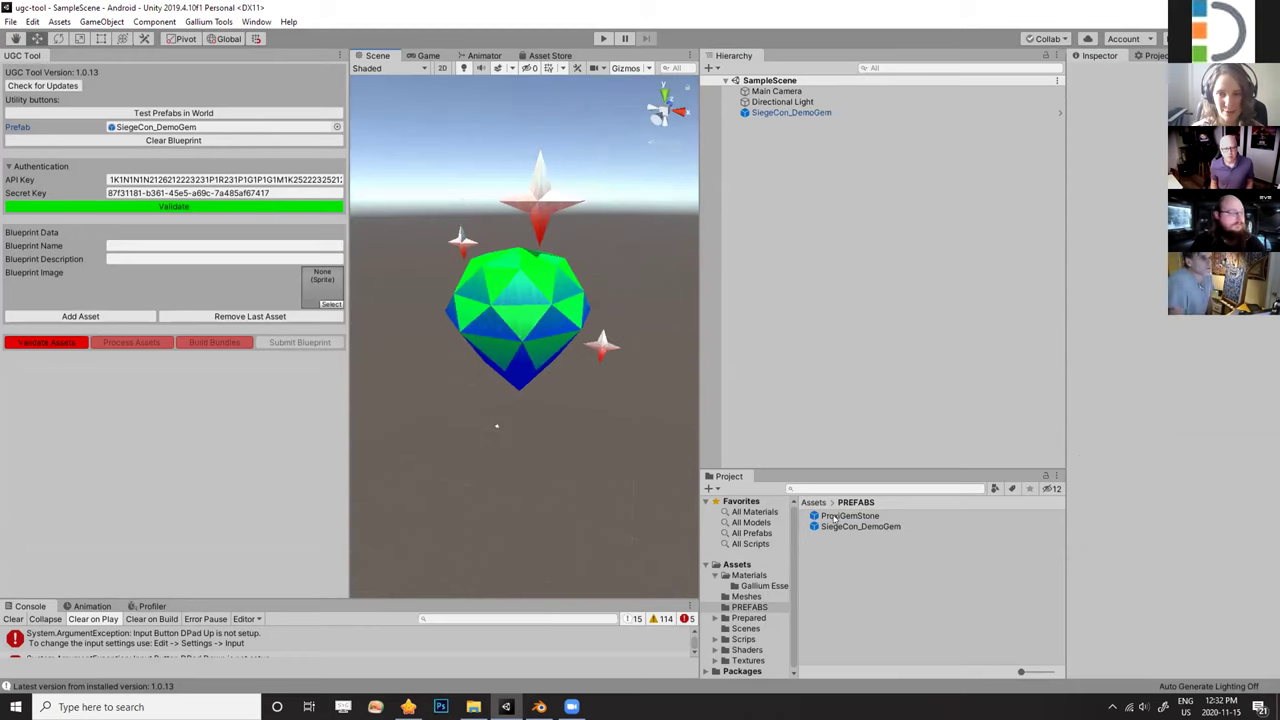
pyautogui.click(747, 597)
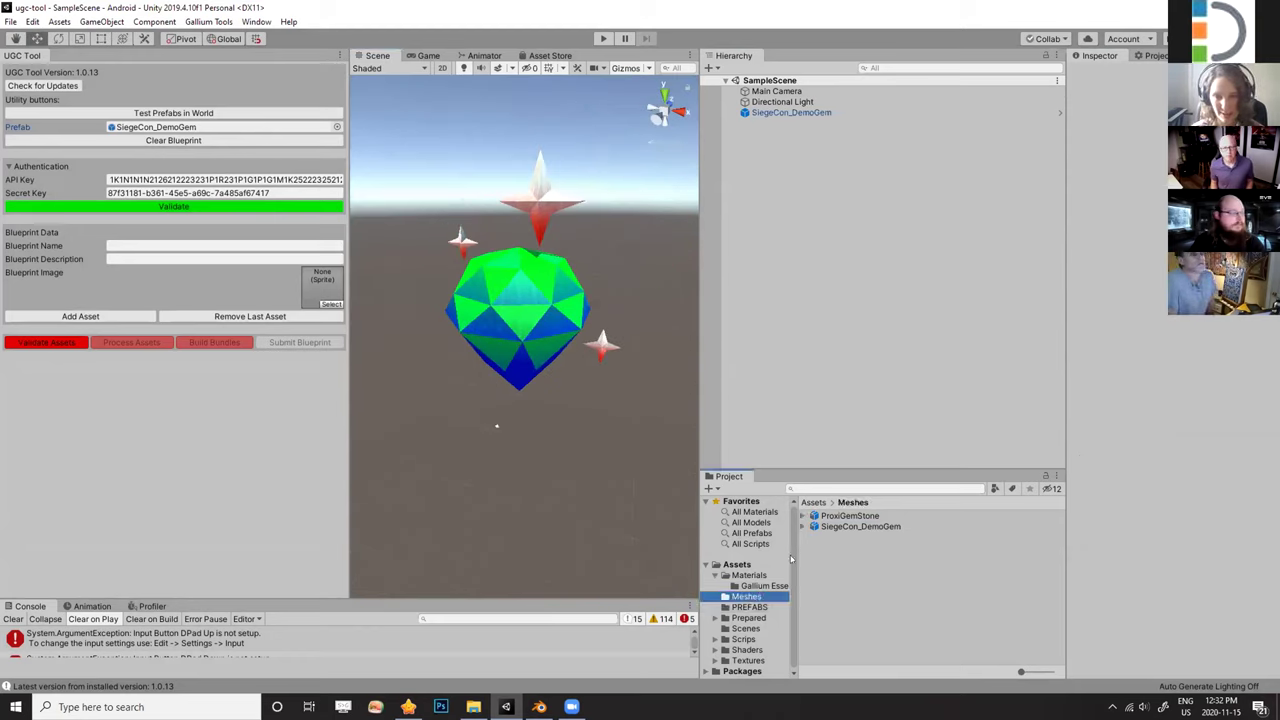
pyautogui.click(860, 526)
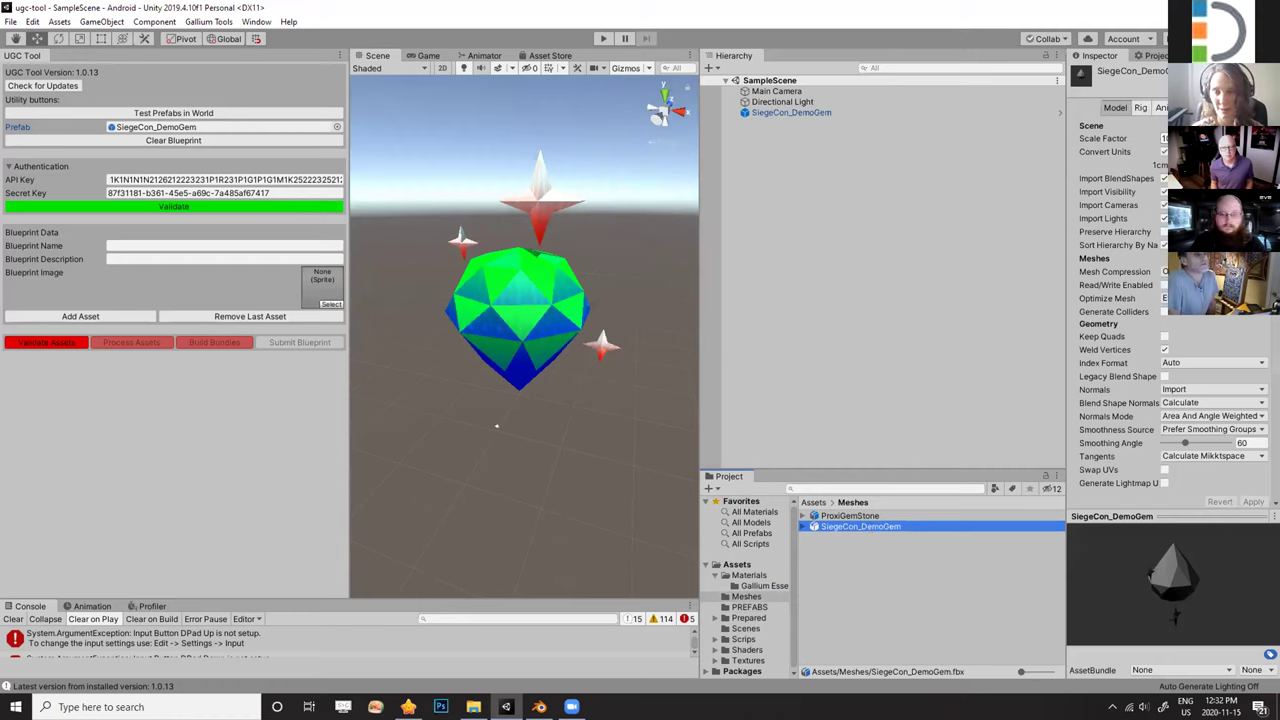
pyautogui.click(1166, 138)
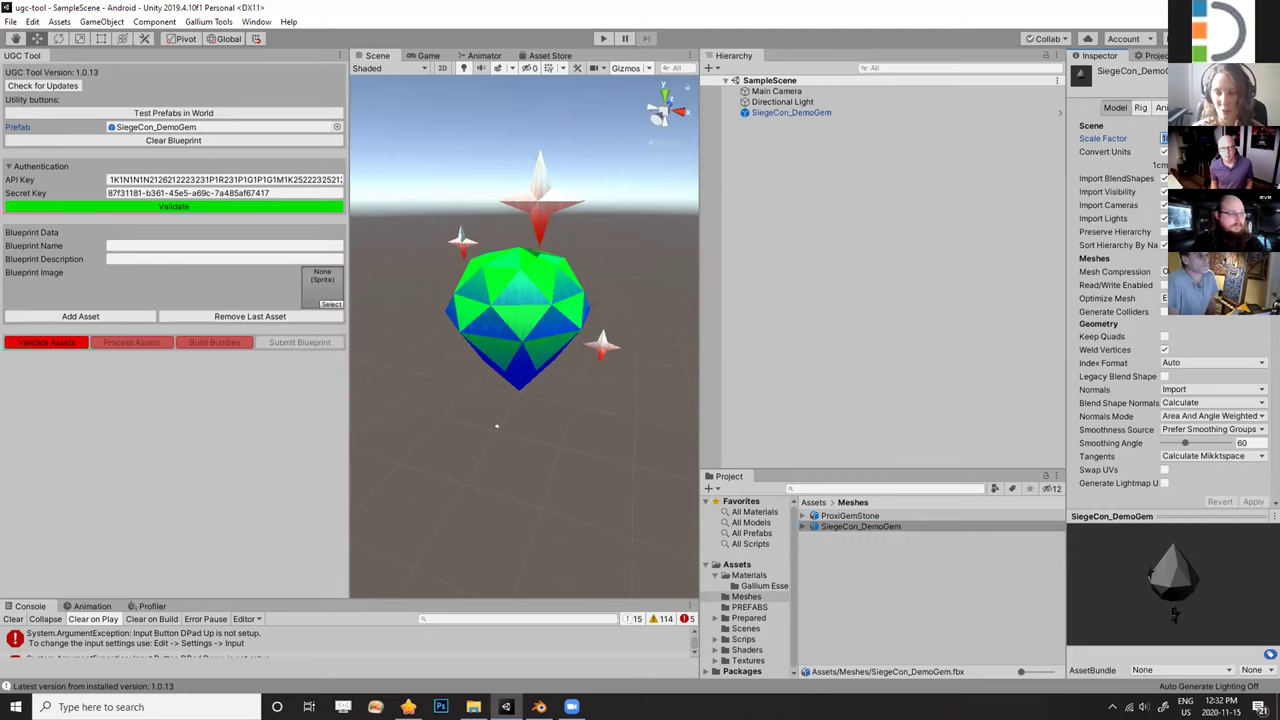
# Name the blueprint "Siege Gem" and enter "the shiniest" as its description.
pyautogui.click(885, 348)
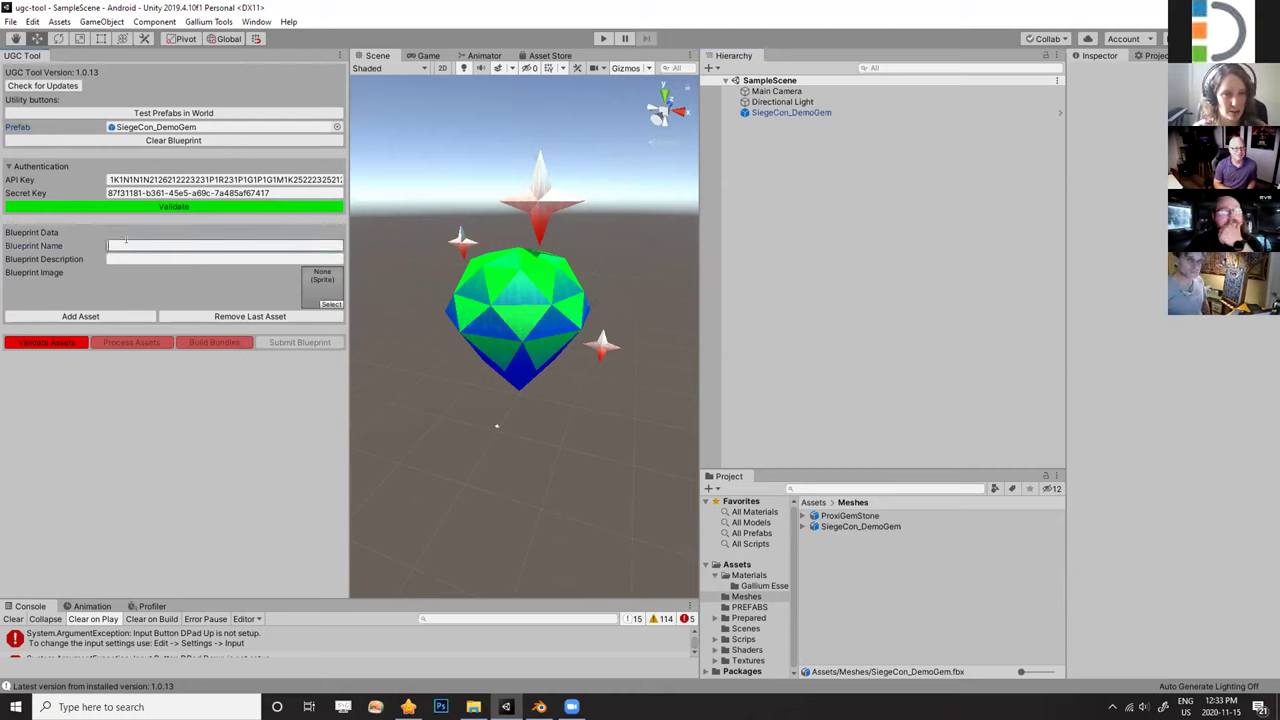
pyautogui.write('Siege Gem')
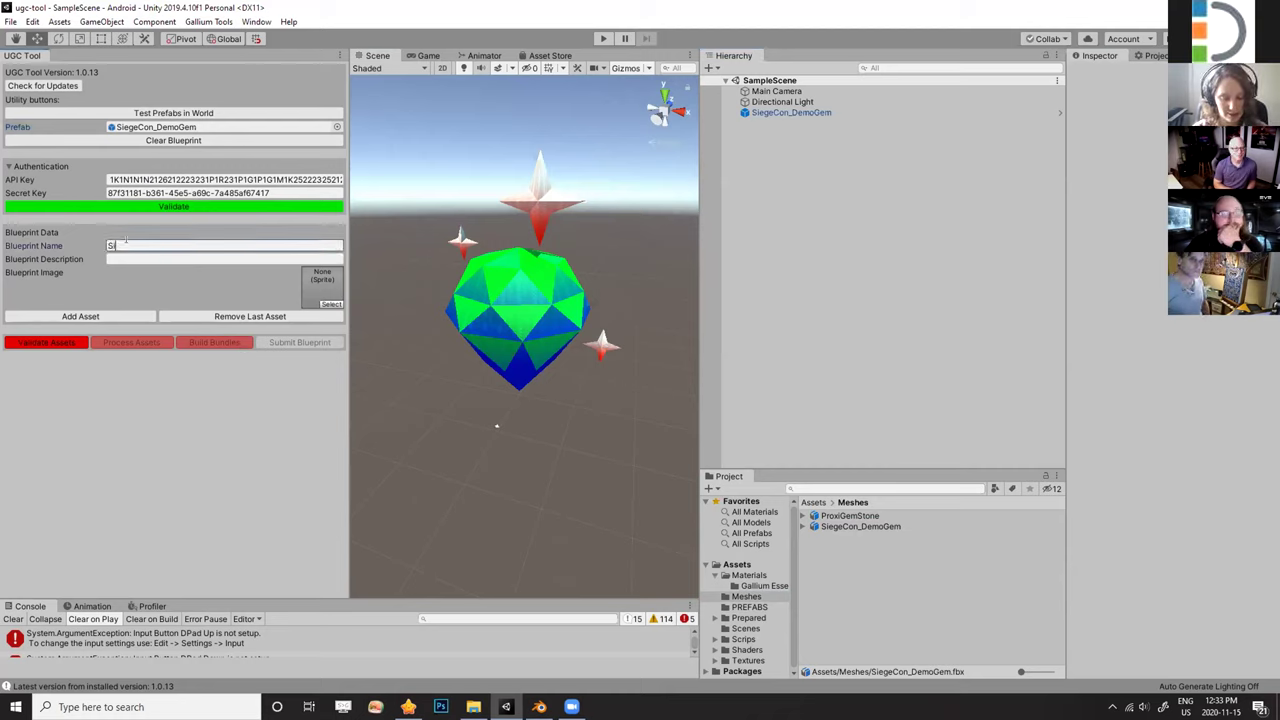
pyautogui.press('Tab')
pyautogui.write('the shiniest')
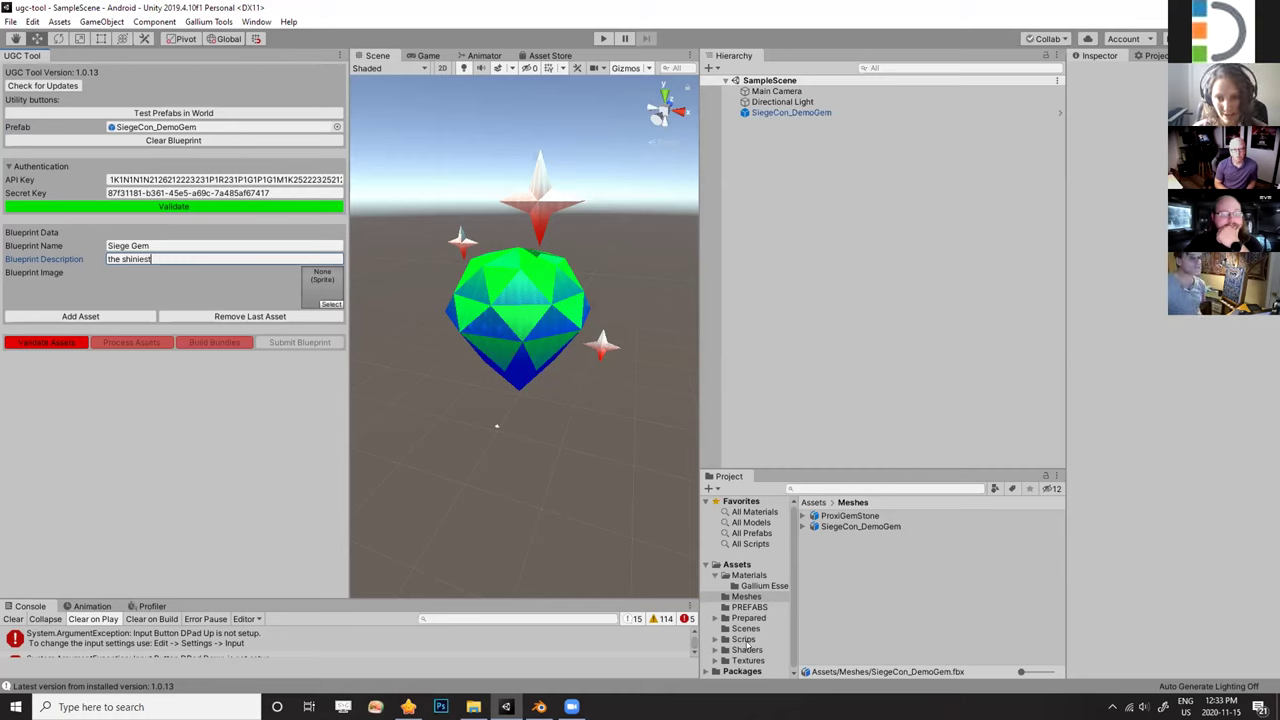
# Change the ProxiGemStone texture's type to sprite, apply the import settings, and assign it as the blueprint image.
pyautogui.click(746, 660)
pyautogui.click(860, 527)
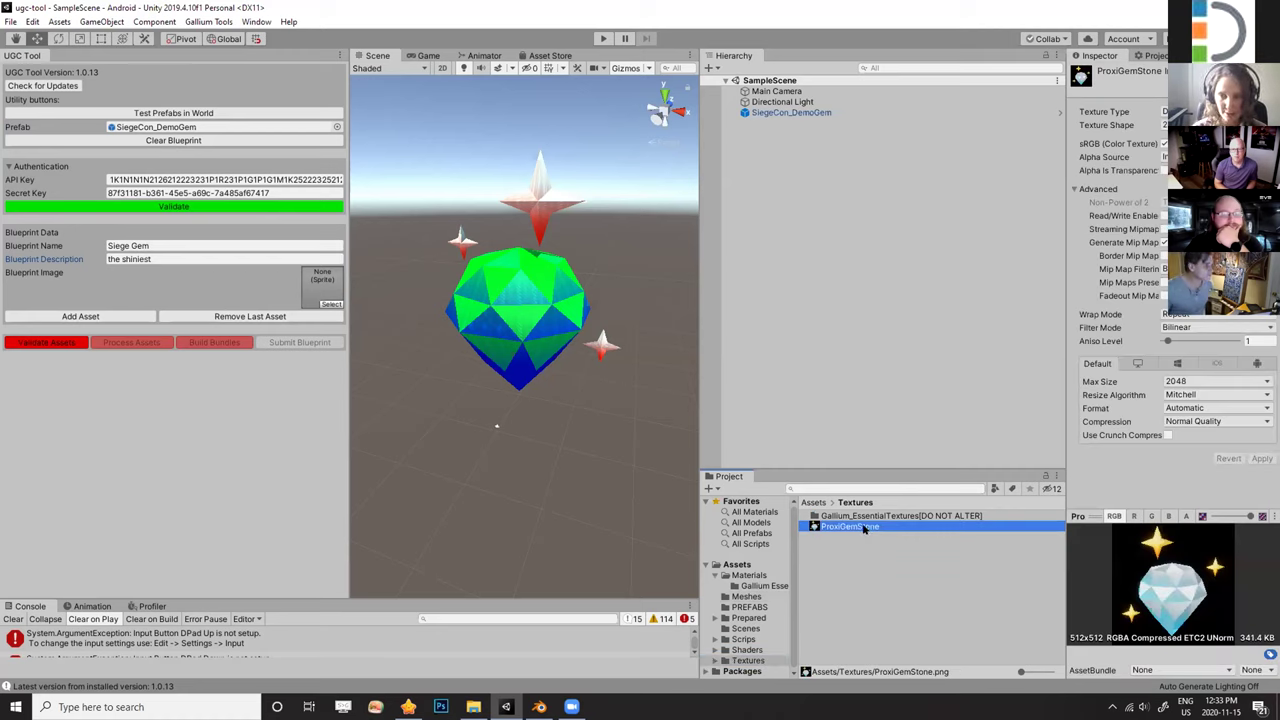
pyautogui.click(225, 259)
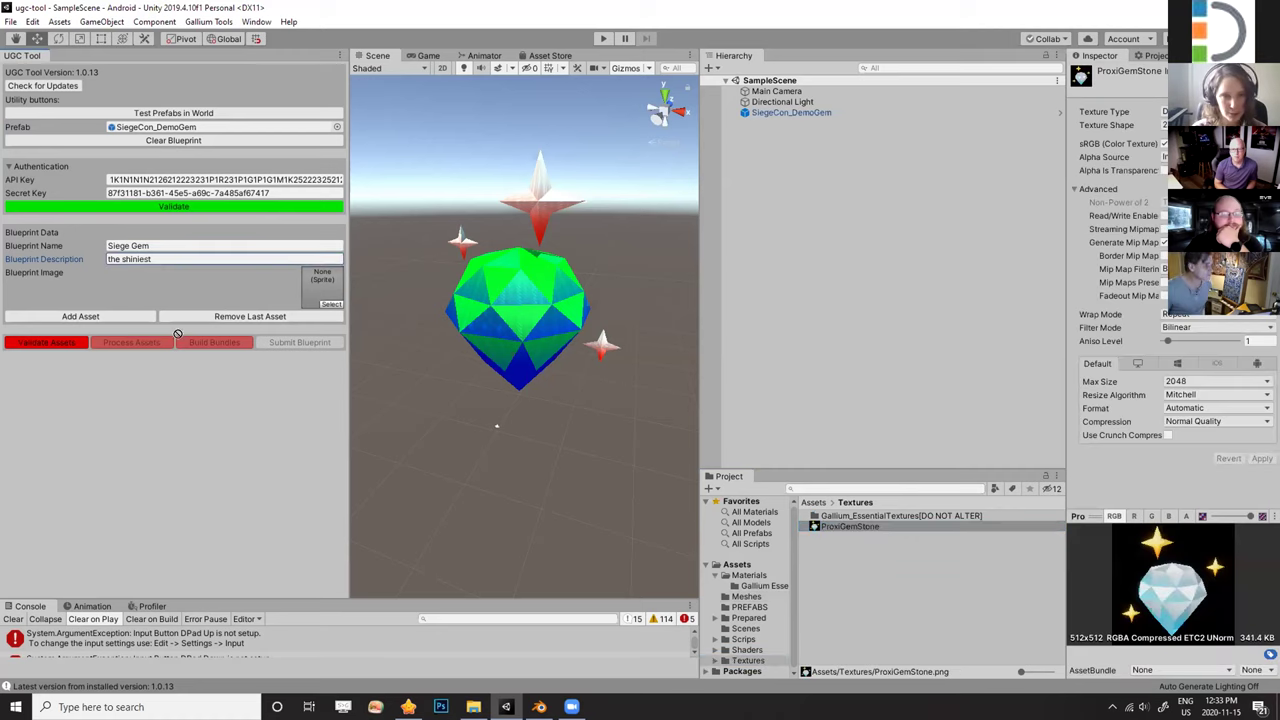
pyautogui.click(1165, 111)
pyautogui.click(1150, 172)
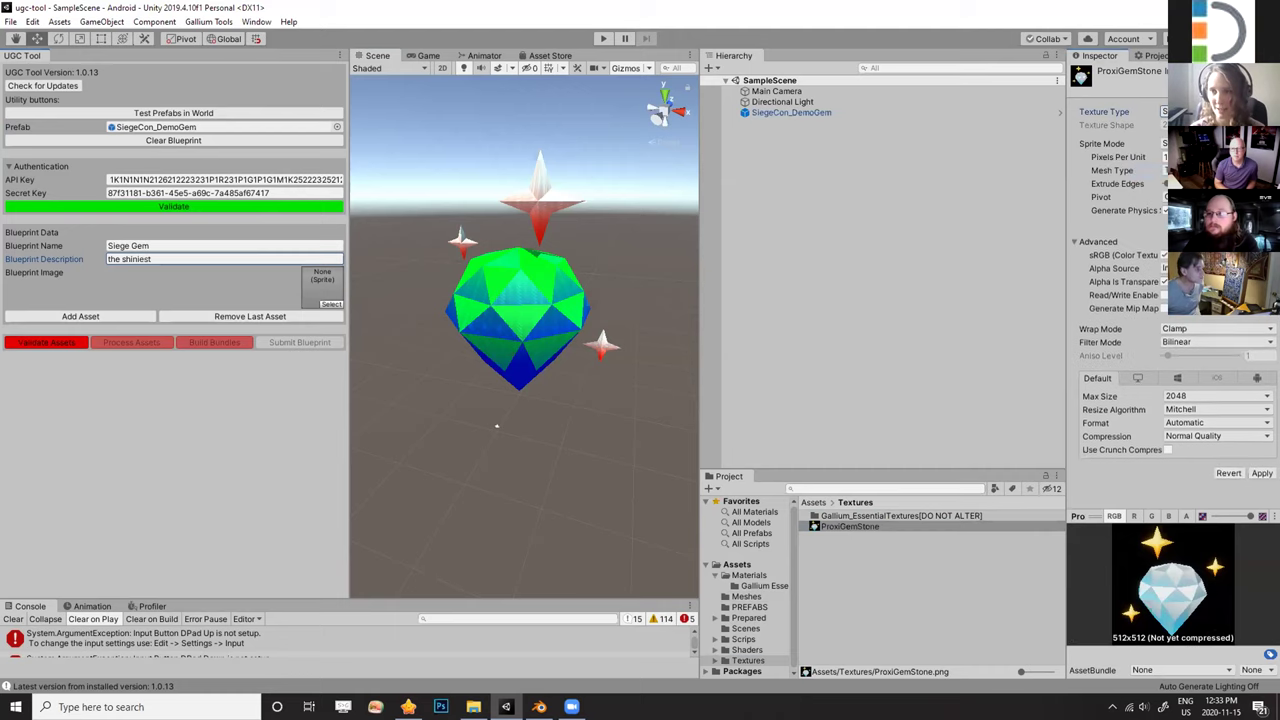
pyautogui.click(1262, 473)
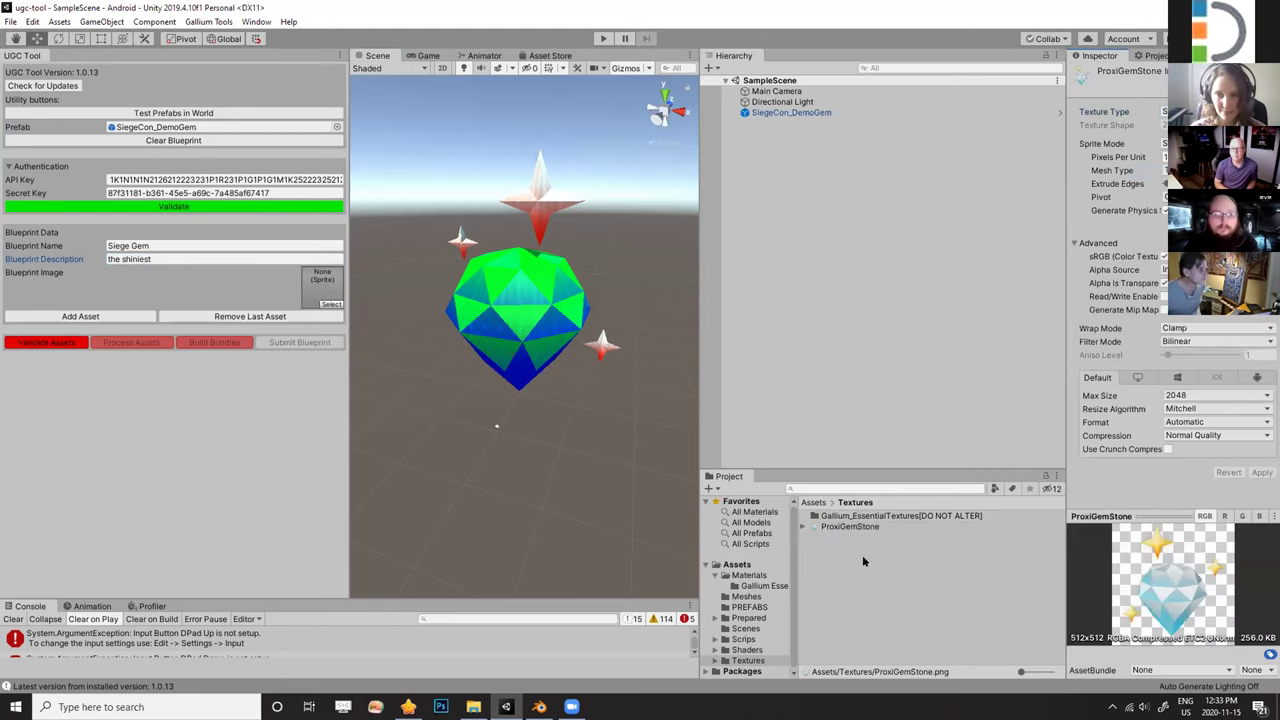
pyautogui.moveTo(855, 527); pyautogui.dragTo(322, 289)
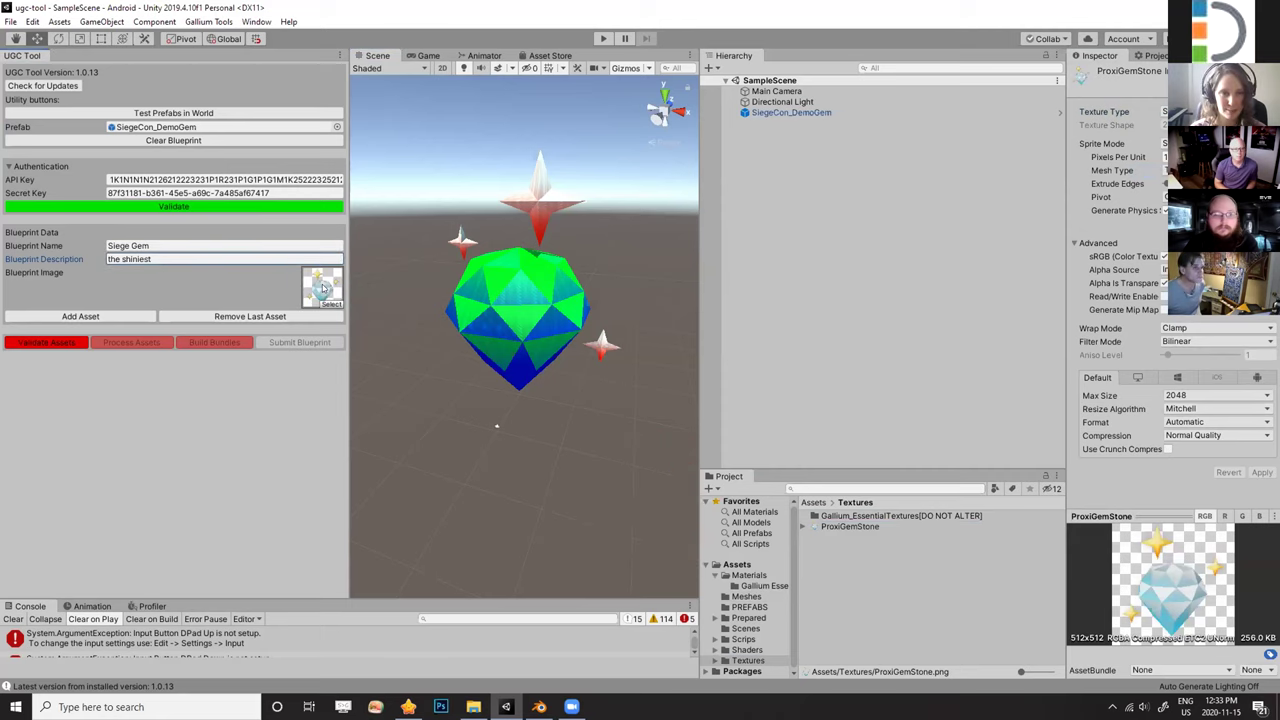
# Add an asset to the blueprint and assign the SiegeCon_DemoGem prefab from the PREFABS folder to it.
pyautogui.click(71, 317)
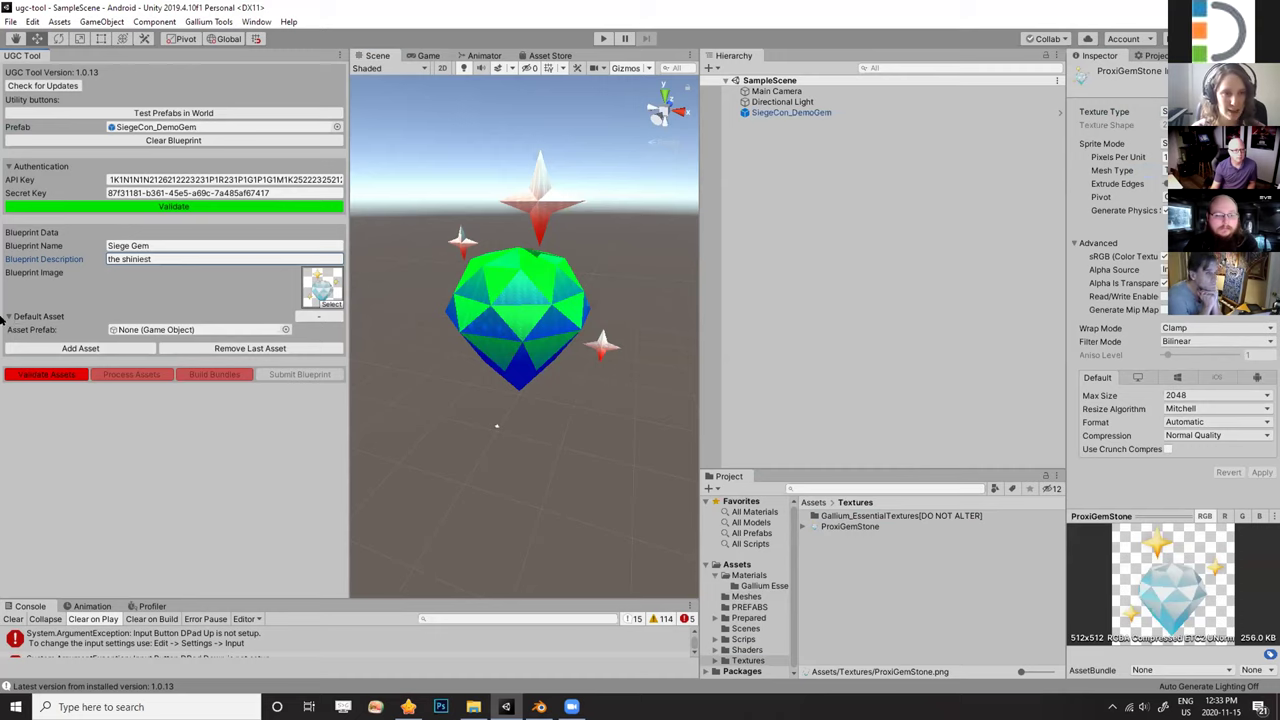
pyautogui.click(749, 607)
pyautogui.click(862, 527)
pyautogui.moveTo(723, 524); pyautogui.dragTo(143, 338)
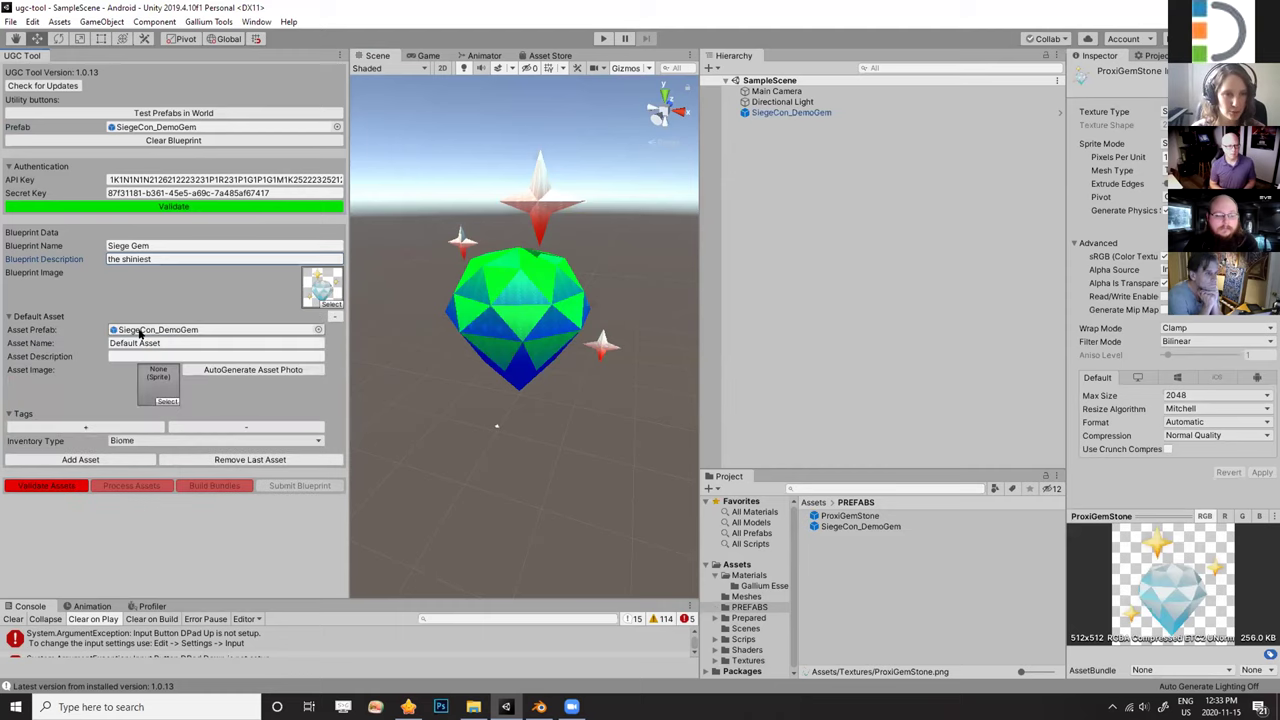
# Name the asset "The actual Gem" and enter "for the Marketplace (Plz buy)" as its description.
pyautogui.click(180, 342)
pyautogui.write('The actual Gem')
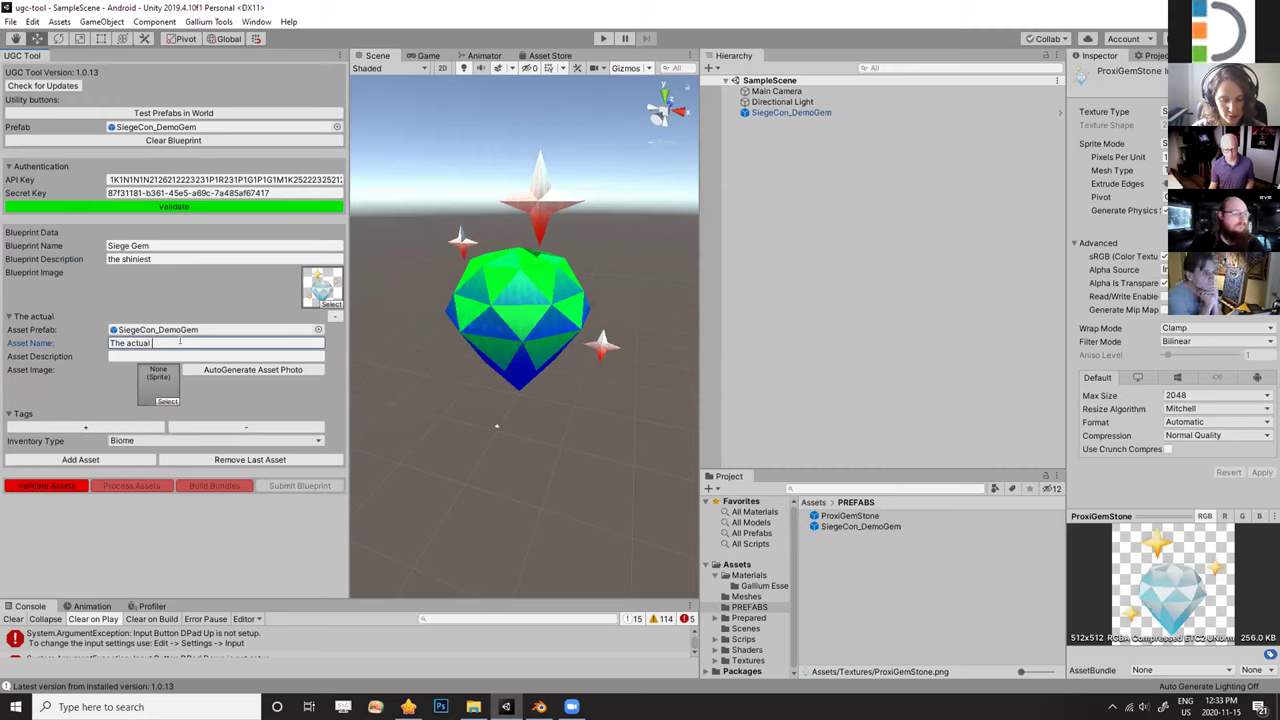
pyautogui.press('Tab')
pyautogui.write('for the Market')
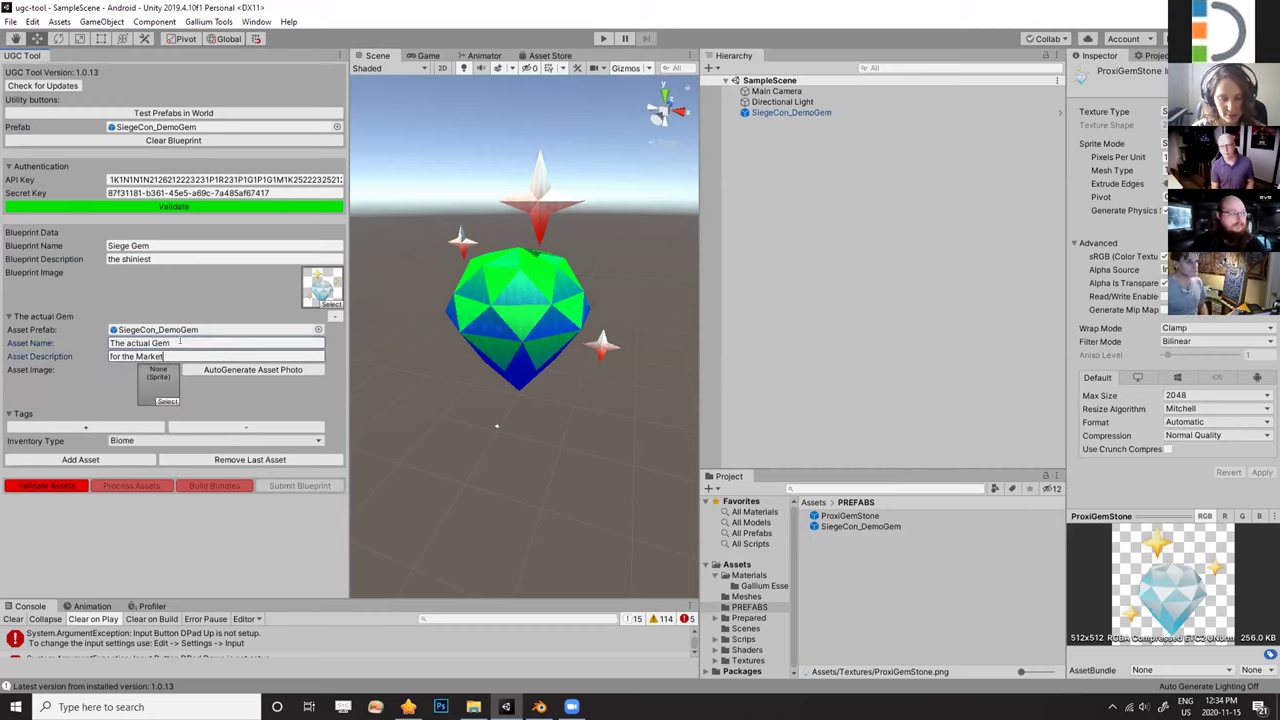
pyautogui.write('place (Please')
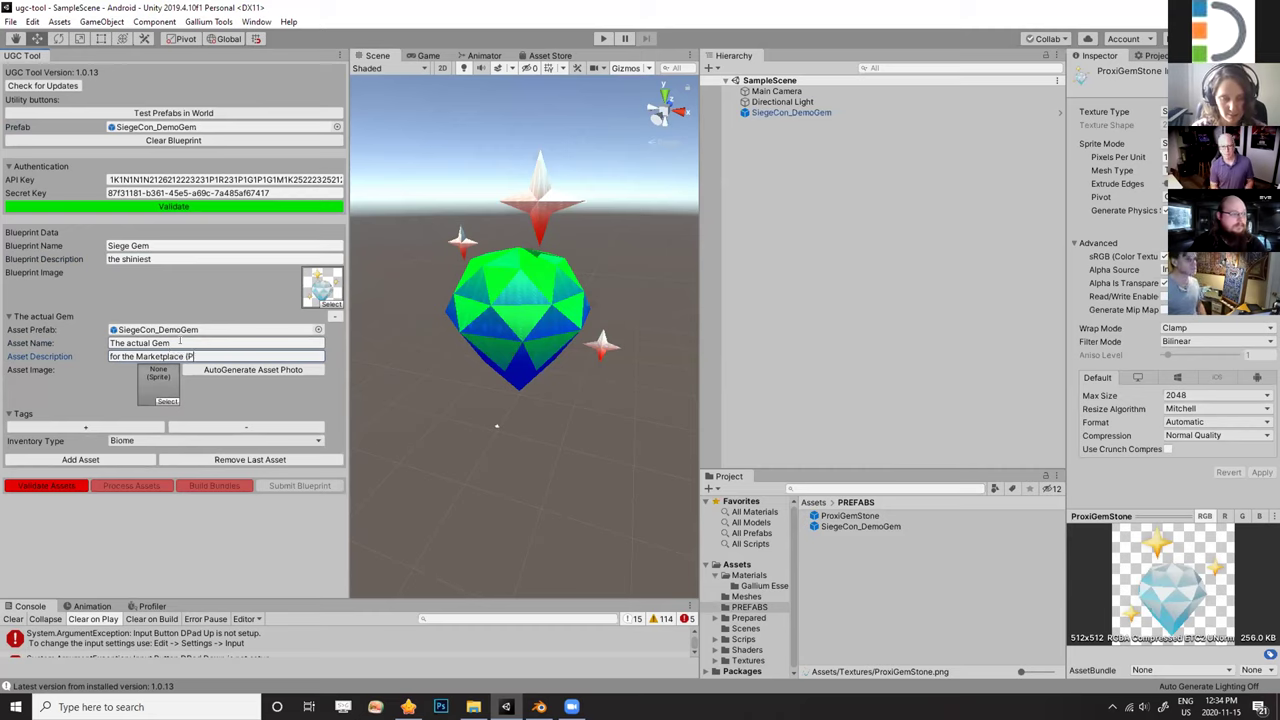
pyautogui.press('BackSpace')
pyautogui.press('BackSpace')
pyautogui.write('z buy)')
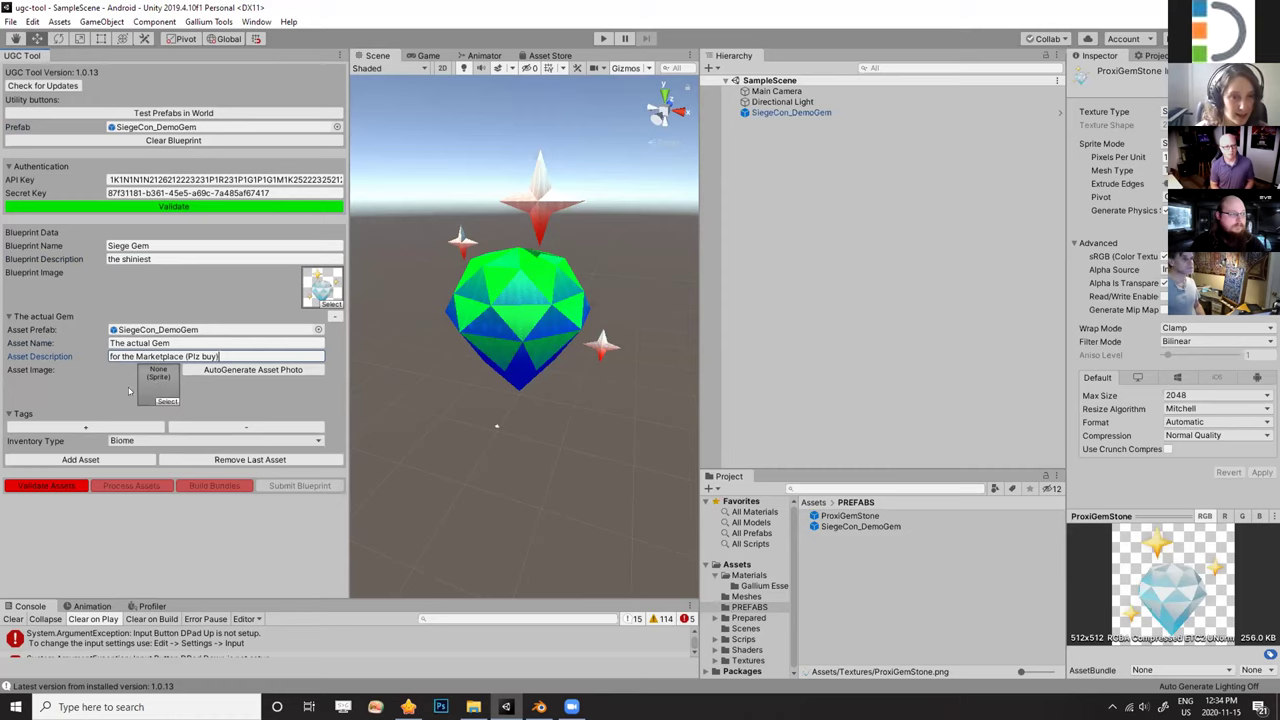
# Assign the ProxiGemStone sprite from the Textures folder as the asset image and add the tag "sparkly".
pyautogui.click(740, 660)
pyautogui.moveTo(850, 527); pyautogui.dragTo(163, 380)
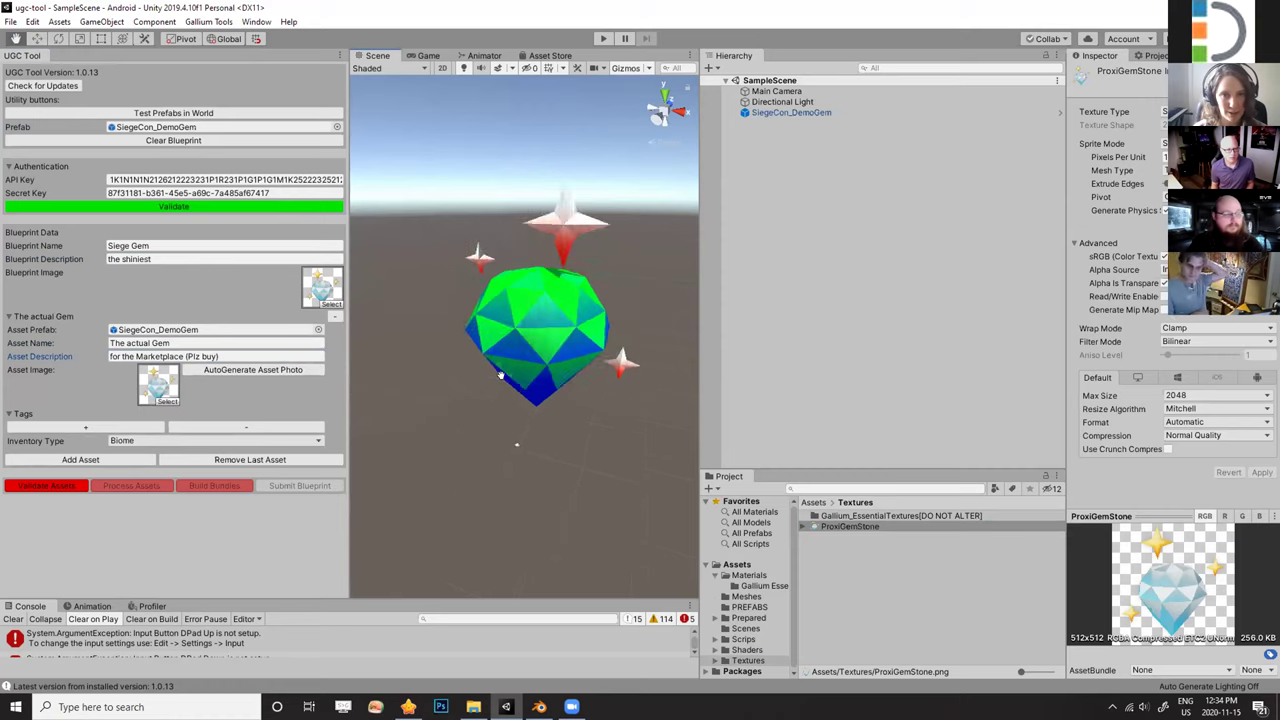
pyautogui.click(82, 426)
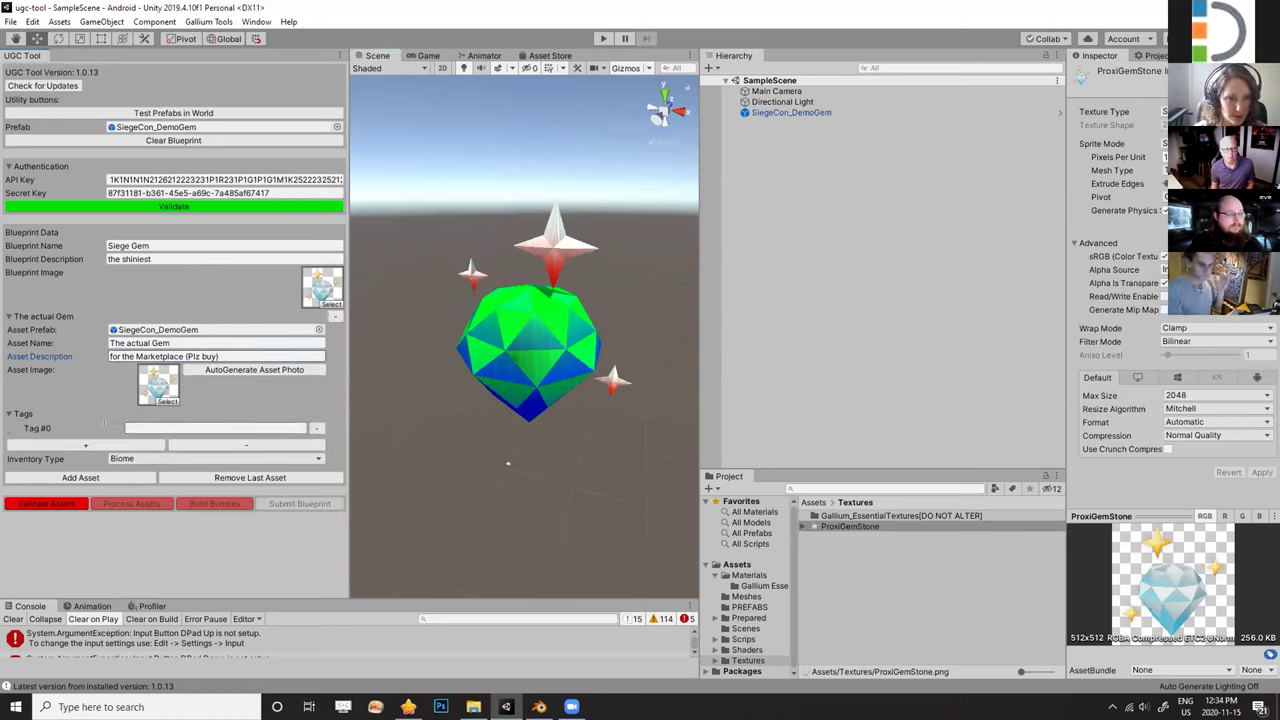
pyautogui.click(161, 427)
pyautogui.write('spa')
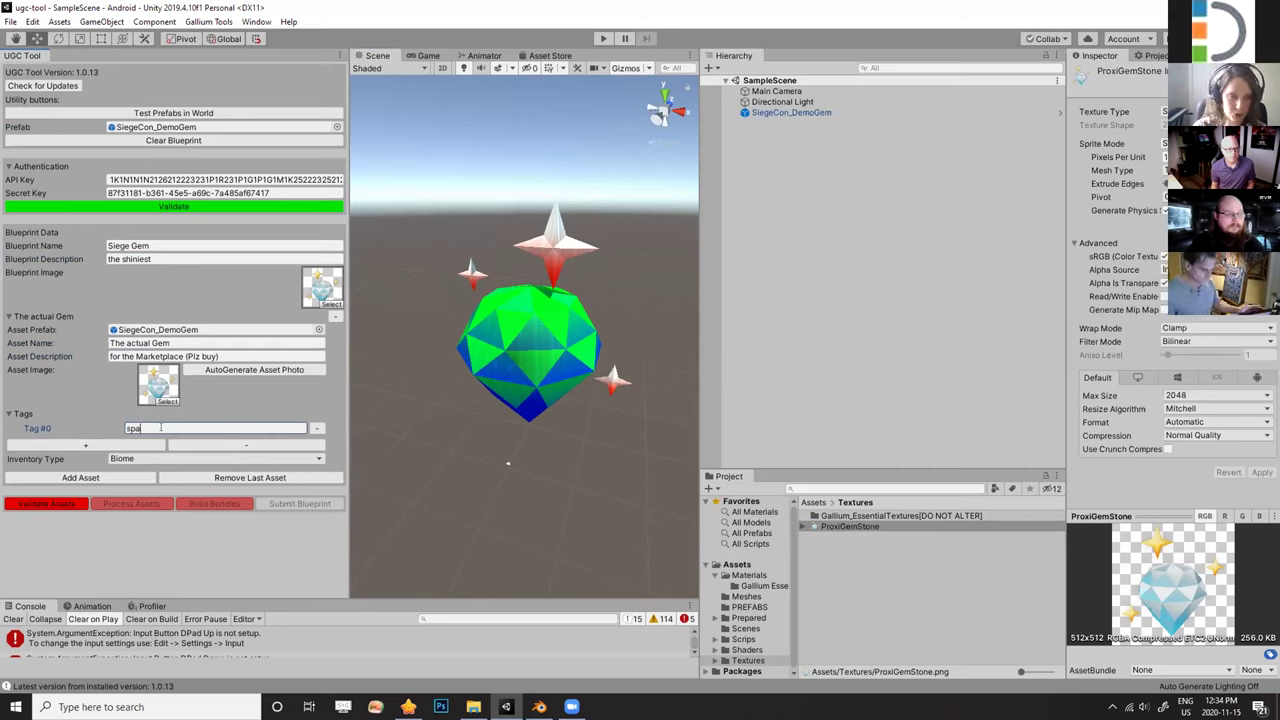
pyautogui.write('rkly')
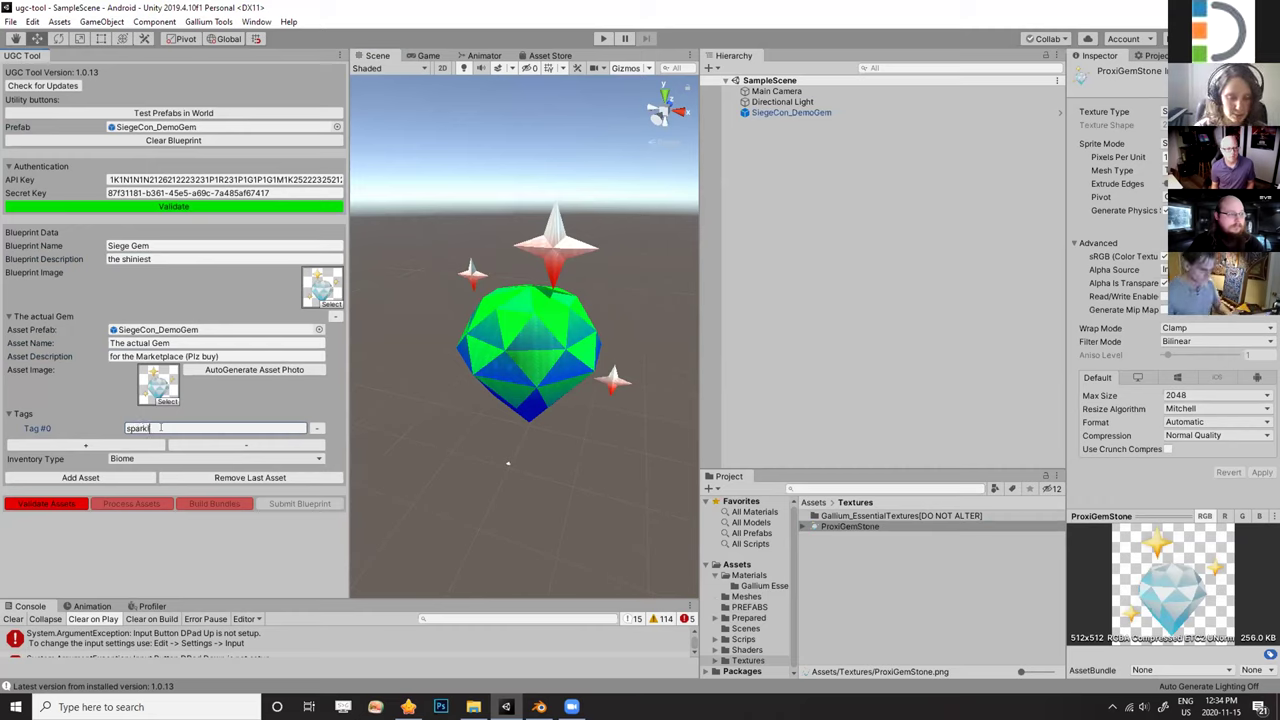
# Set the asset's inventory type to Decorator.
pyautogui.click(134, 459)
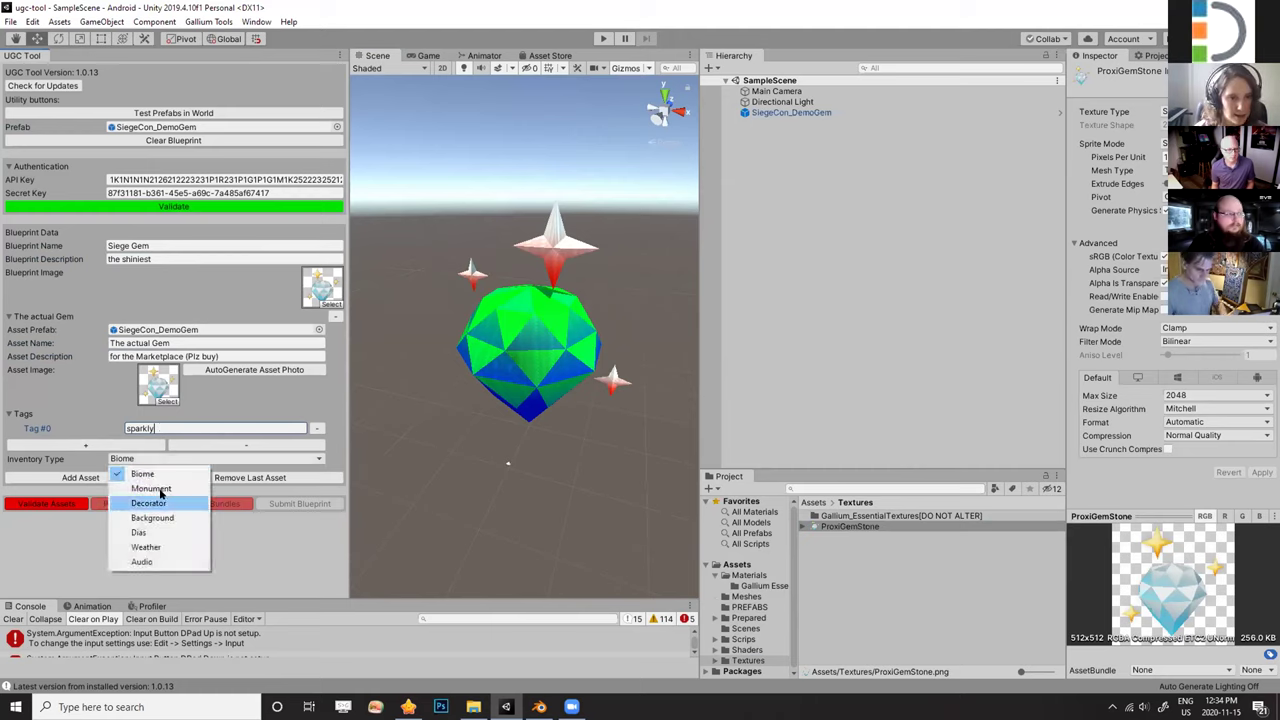
pyautogui.click(160, 503)
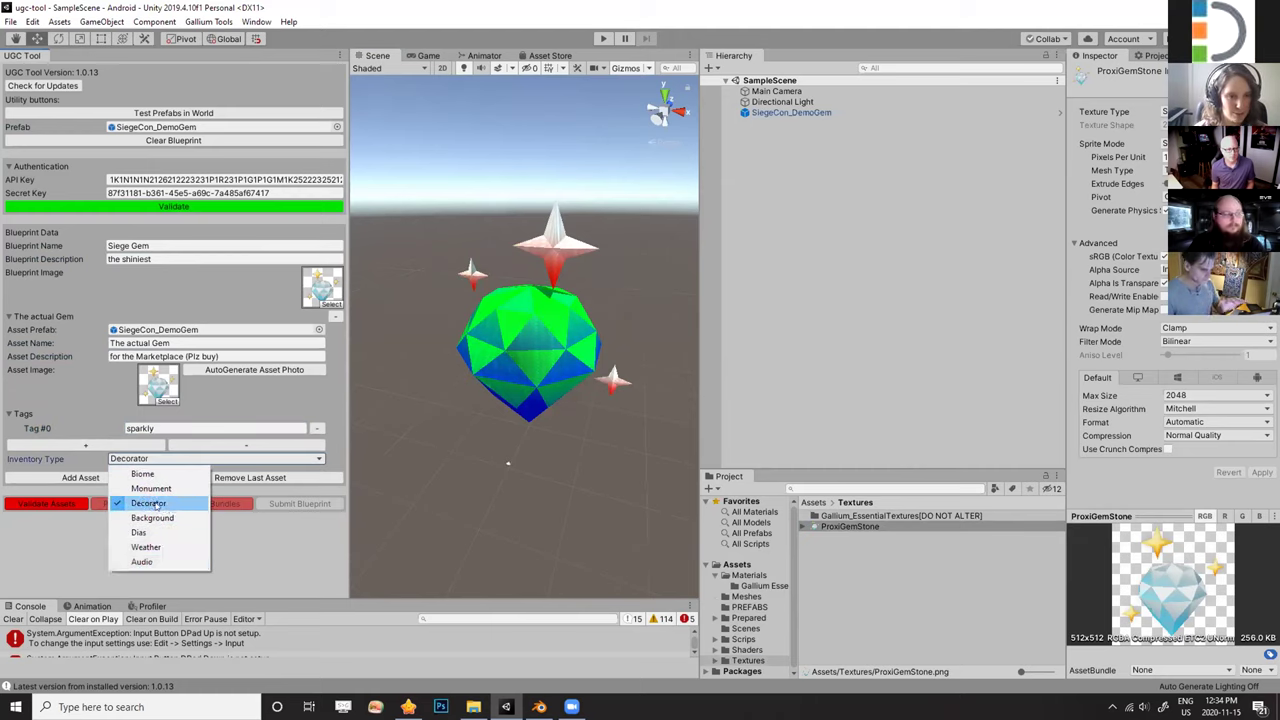
pyautogui.click(165, 507)
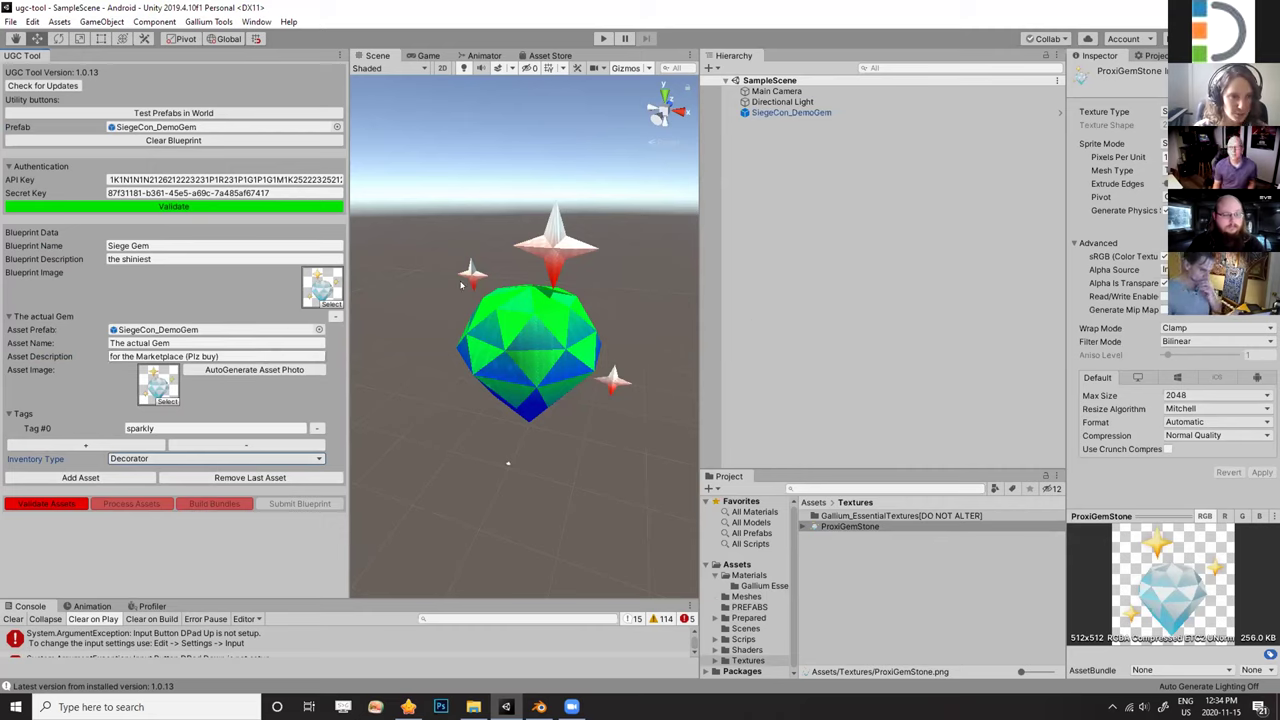
# Validate and process the blueprint's assets and build their bundles.
pyautogui.click(48, 505)
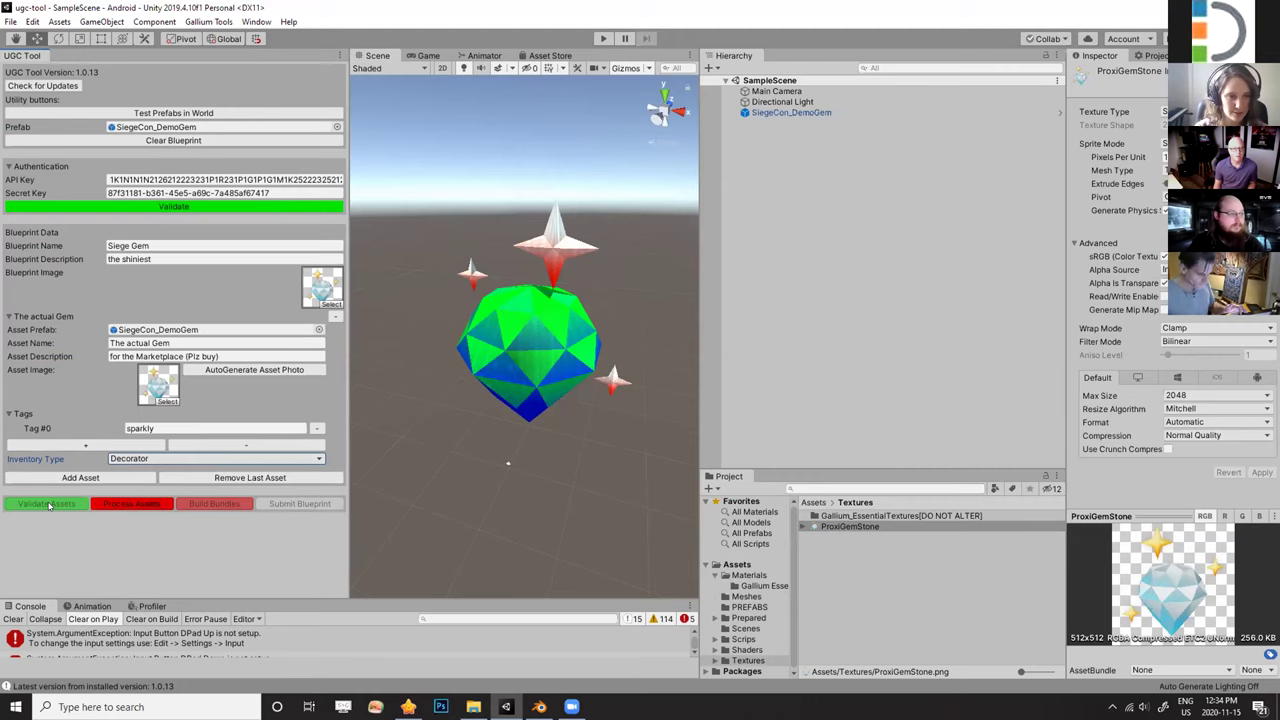
pyautogui.click(124, 505)
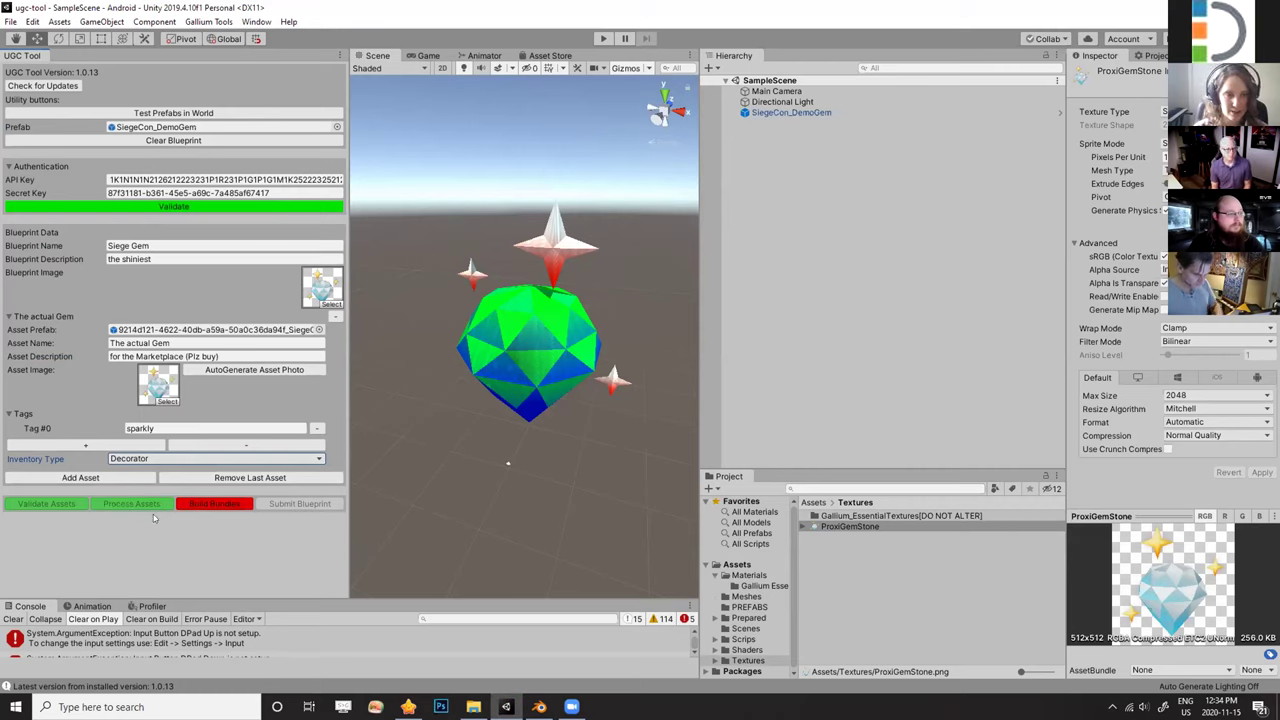
pyautogui.click(226, 505)
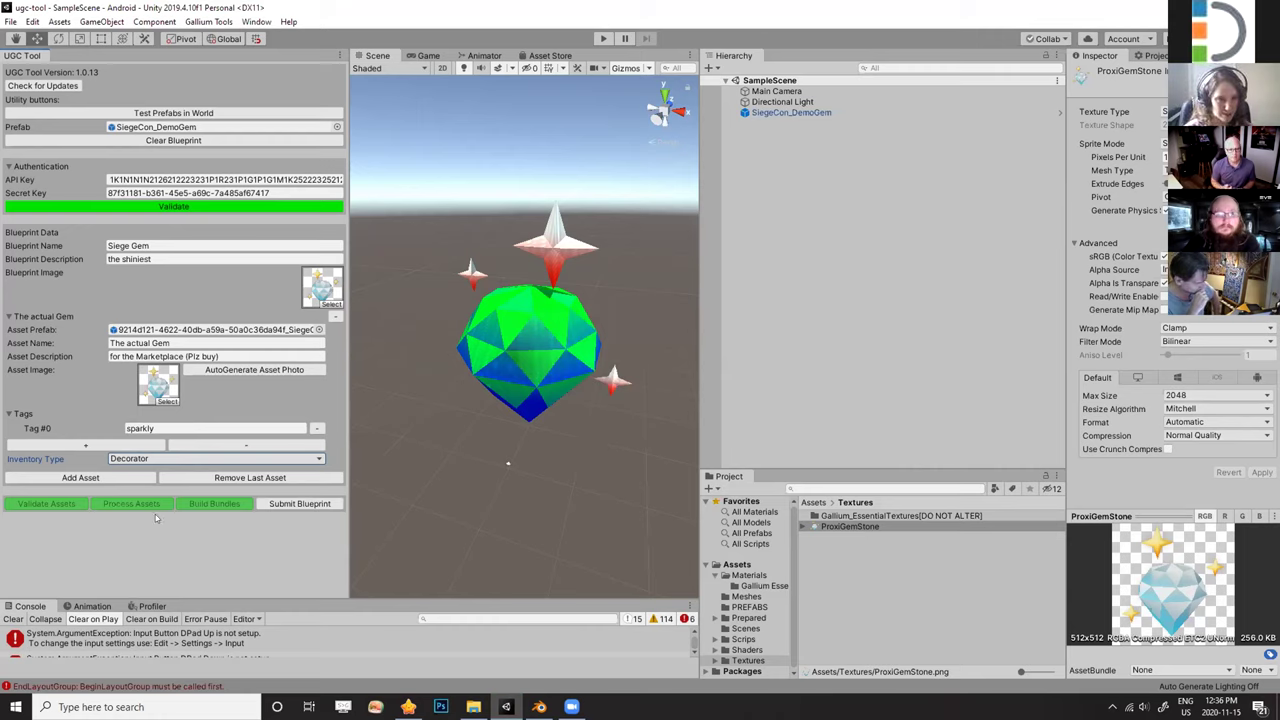
# Submit the Siege Gem blueprint and dismiss the blueprint creation message.
pyautogui.click(299, 504)
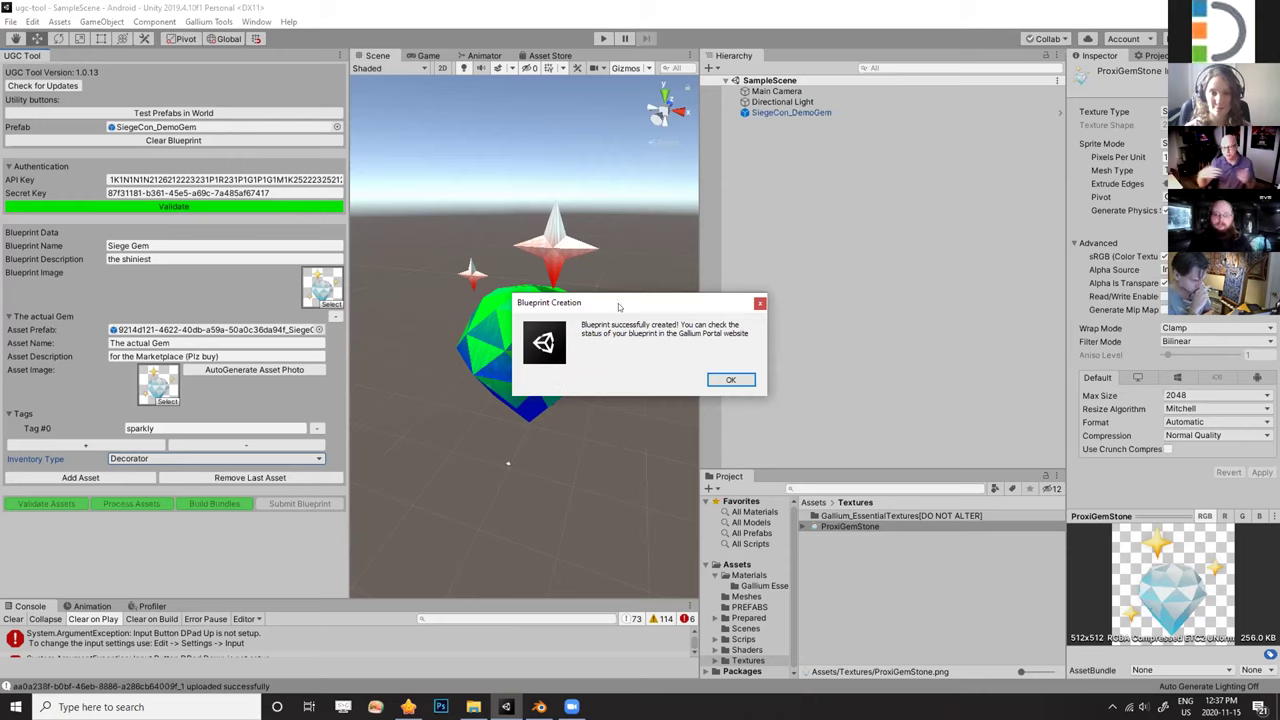
pyautogui.moveTo(618, 306); pyautogui.dragTo(780, 312)
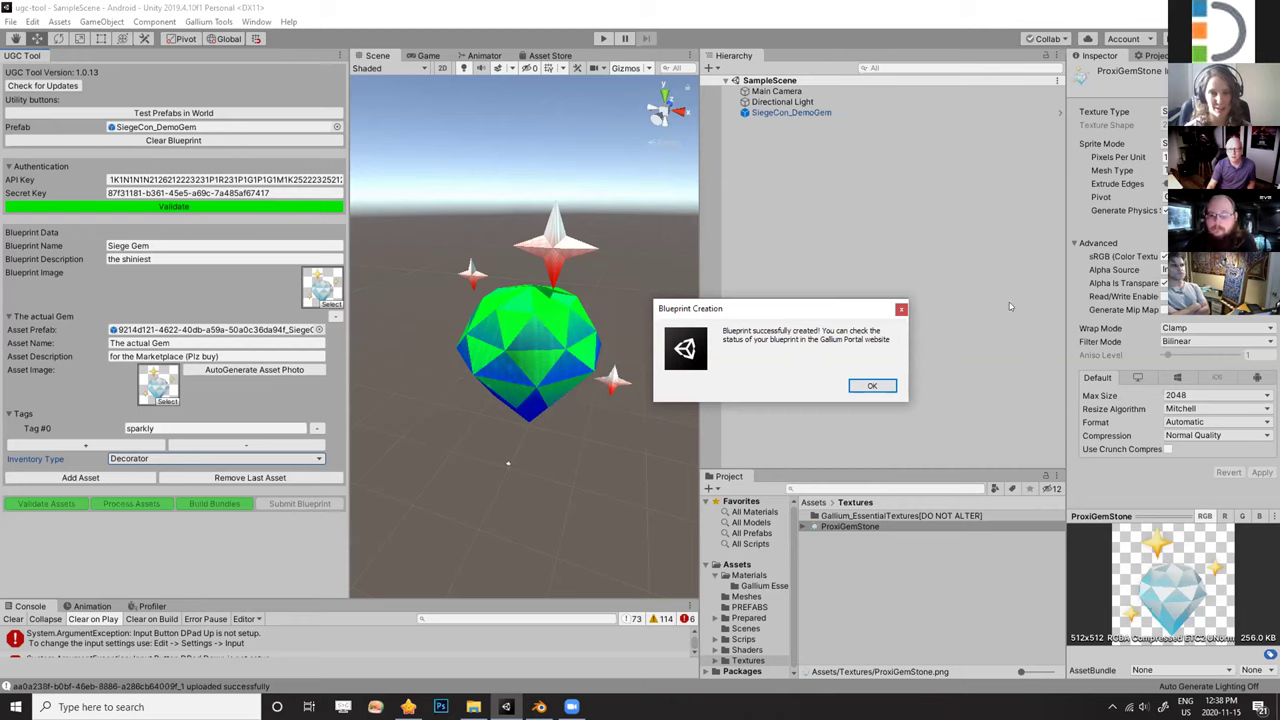
pyautogui.moveTo(786, 310); pyautogui.dragTo(883, 258)
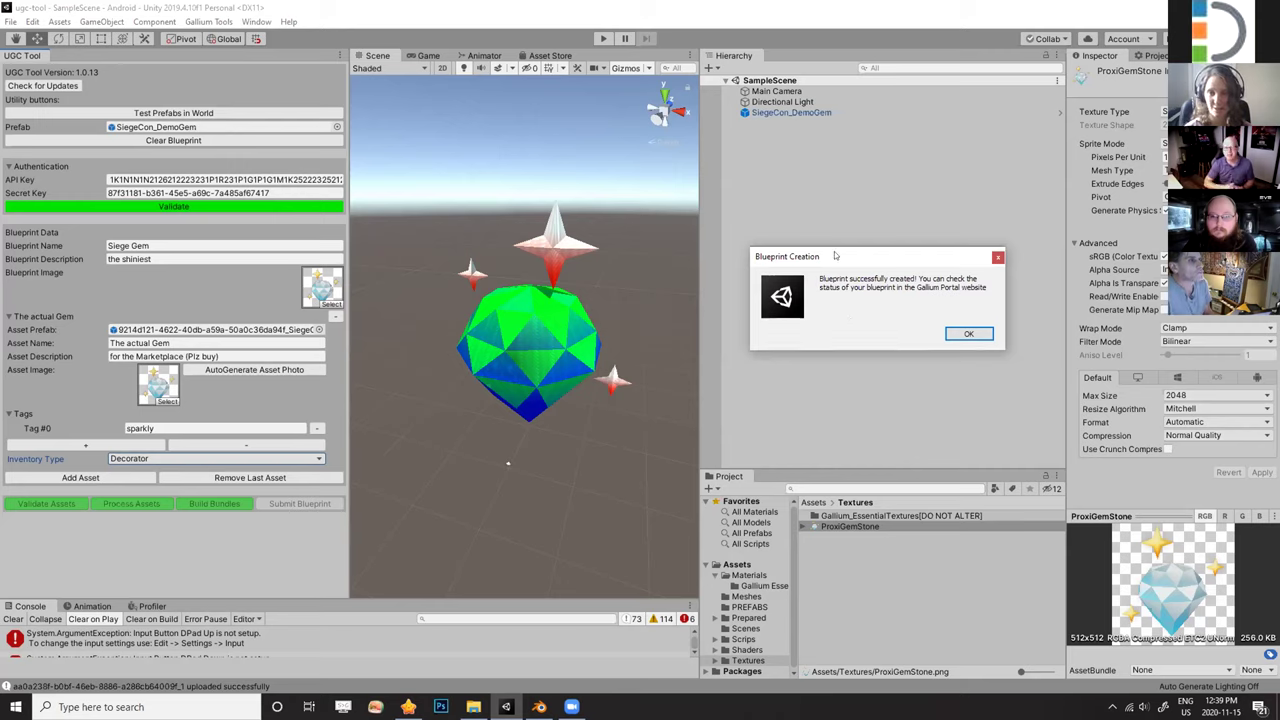
pyautogui.moveTo(835, 256); pyautogui.dragTo(825, 285)
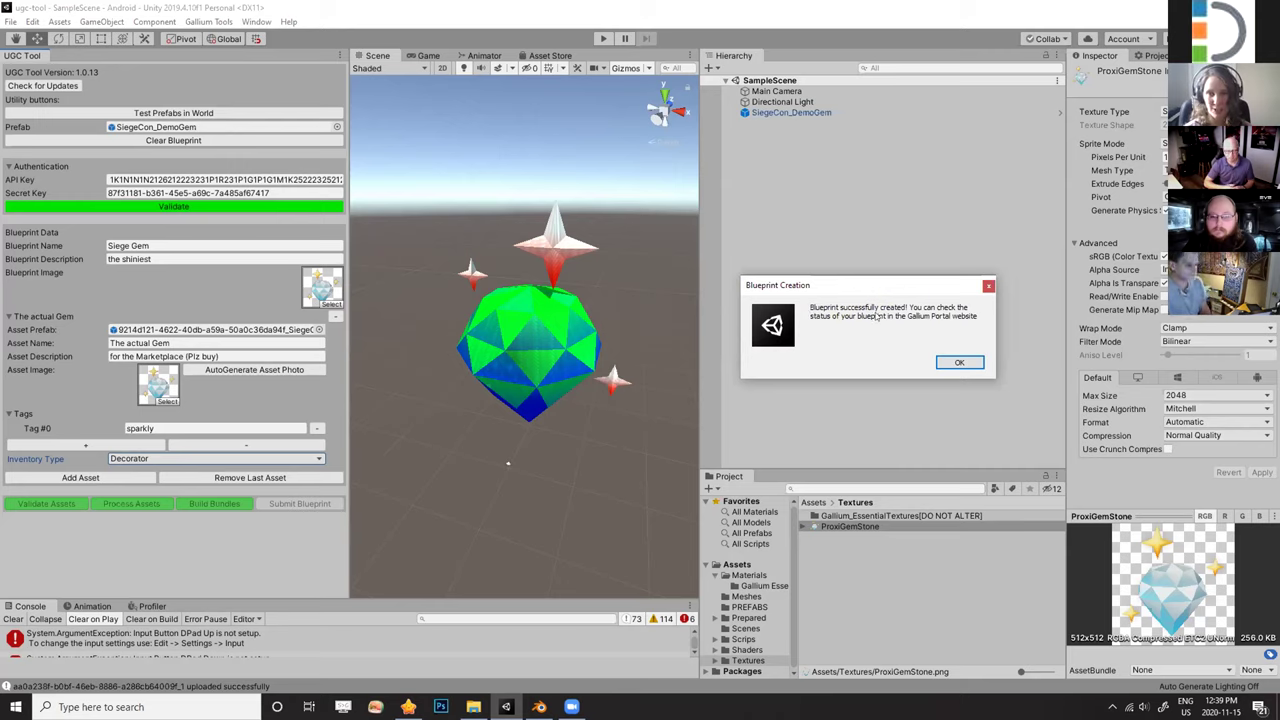
pyautogui.click(959, 362)
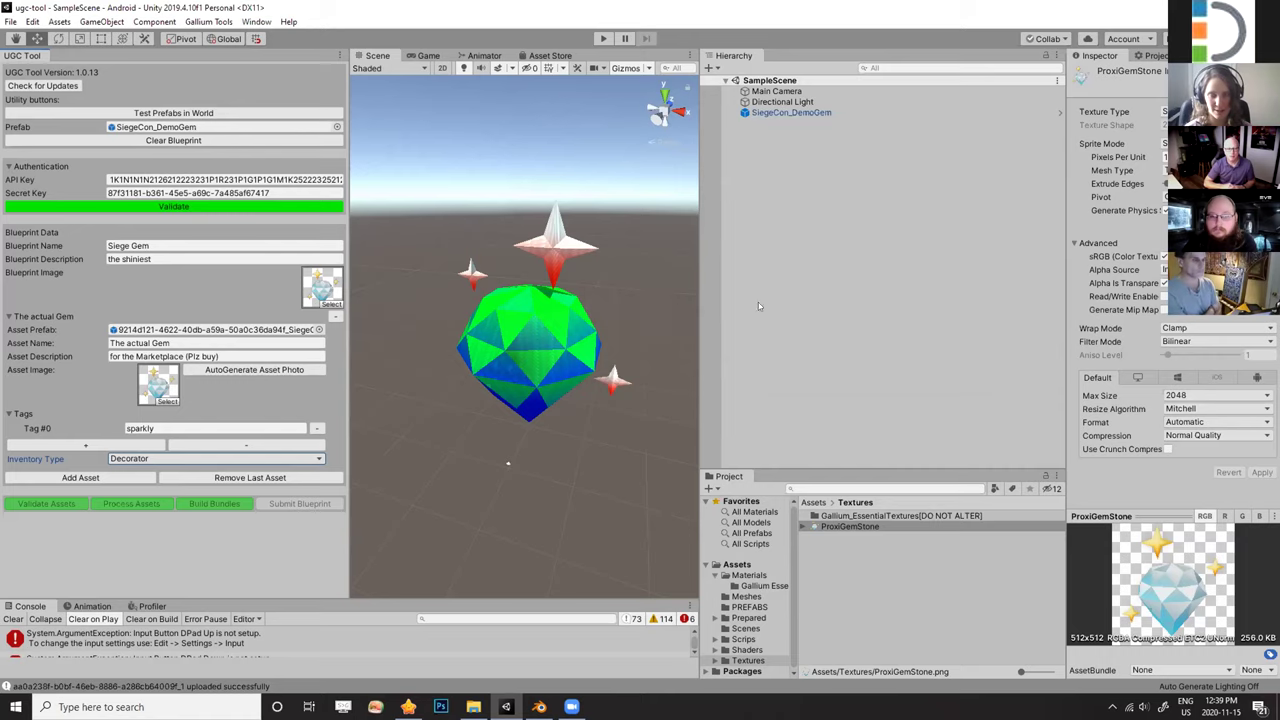
# Switch to the Gallium Developer Portal in the browser and view the details of "the shiniest" in the blueprints list.
pyautogui.click(408, 707)
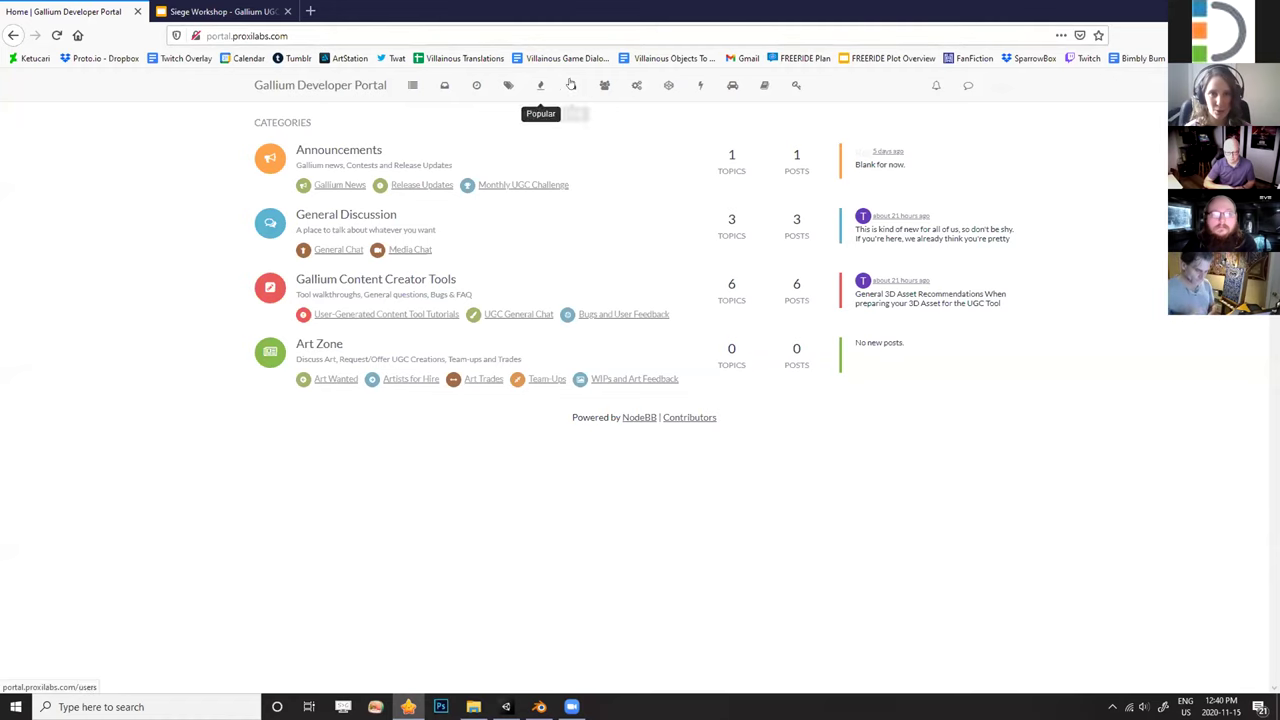
pyautogui.click(668, 87)
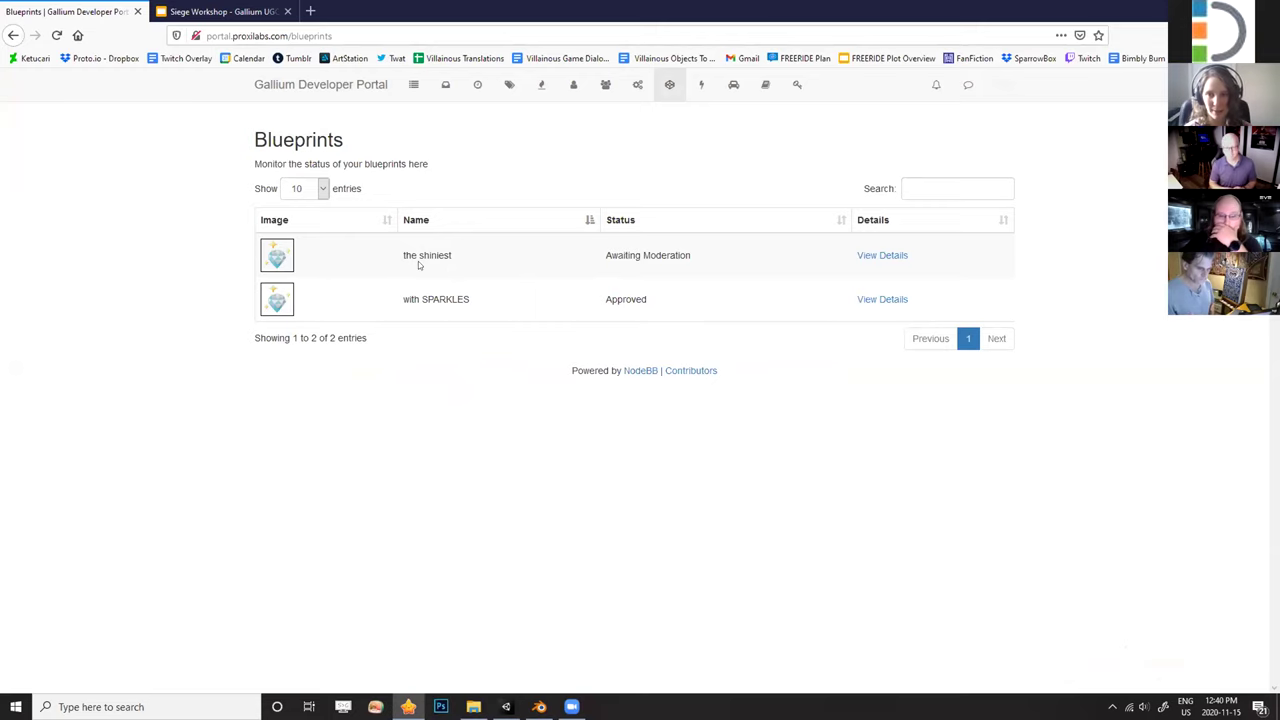
pyautogui.click(884, 256)
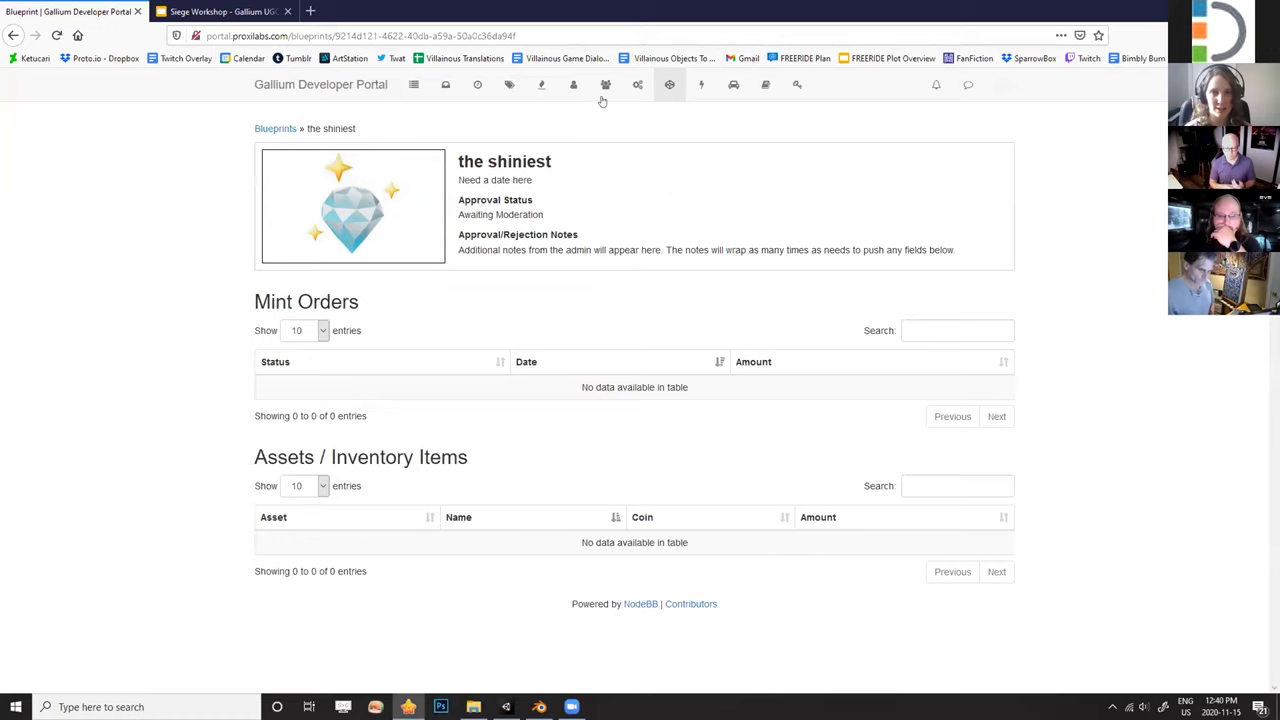
# Open the details of the "with SPARKLES" blueprint and review its mint orders and inventory items.
pyautogui.click(669, 84)
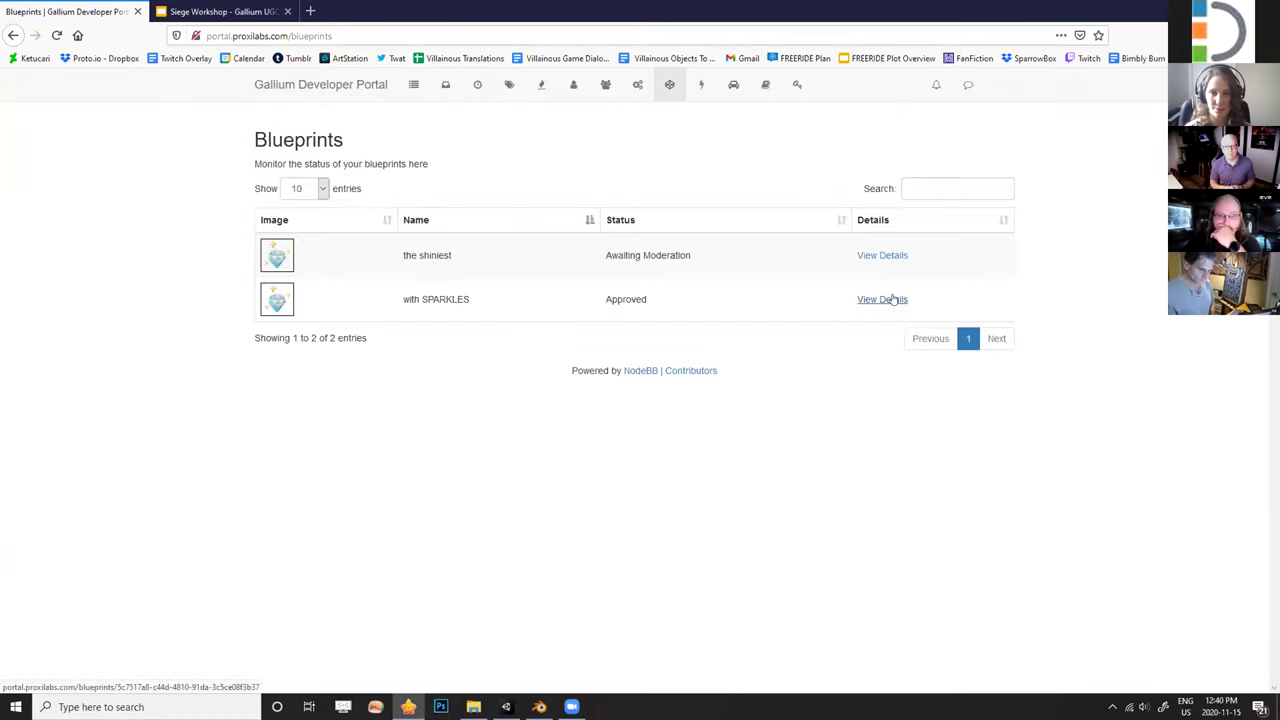
pyautogui.click(893, 299)
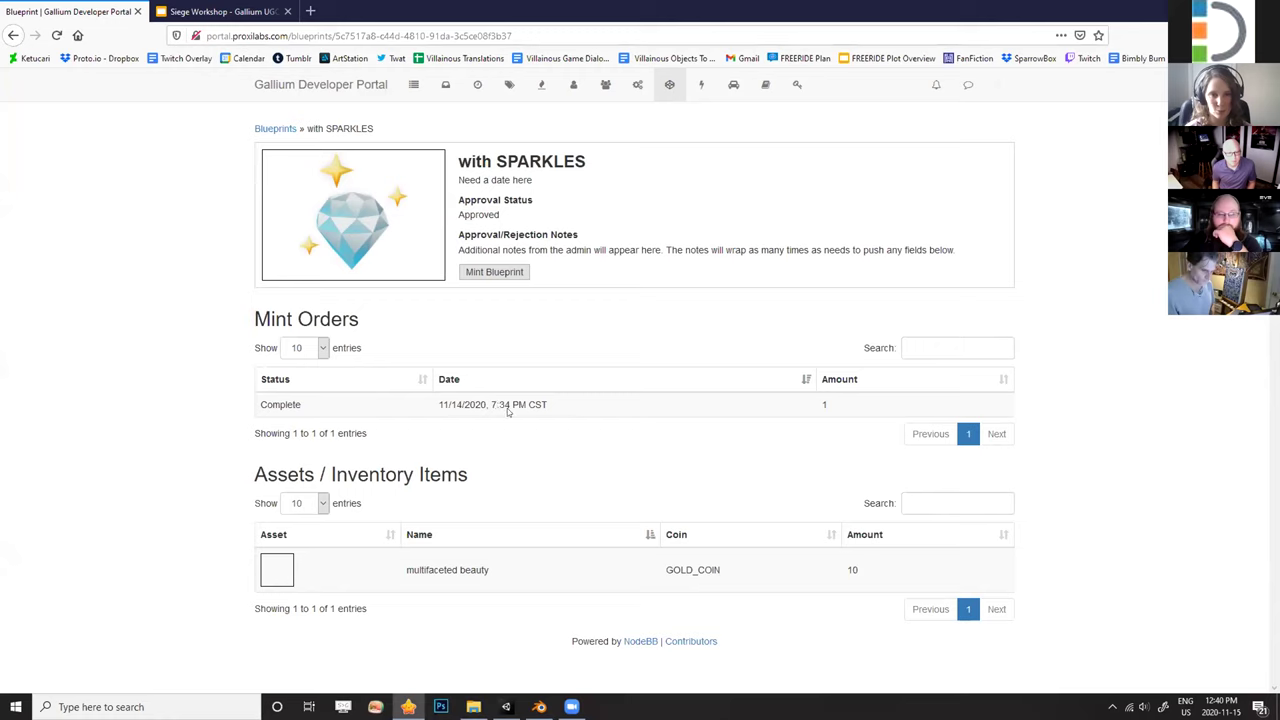
pyautogui.moveTo(560, 409); pyautogui.dragTo(441, 400)
pyautogui.doubleClick(810, 405)
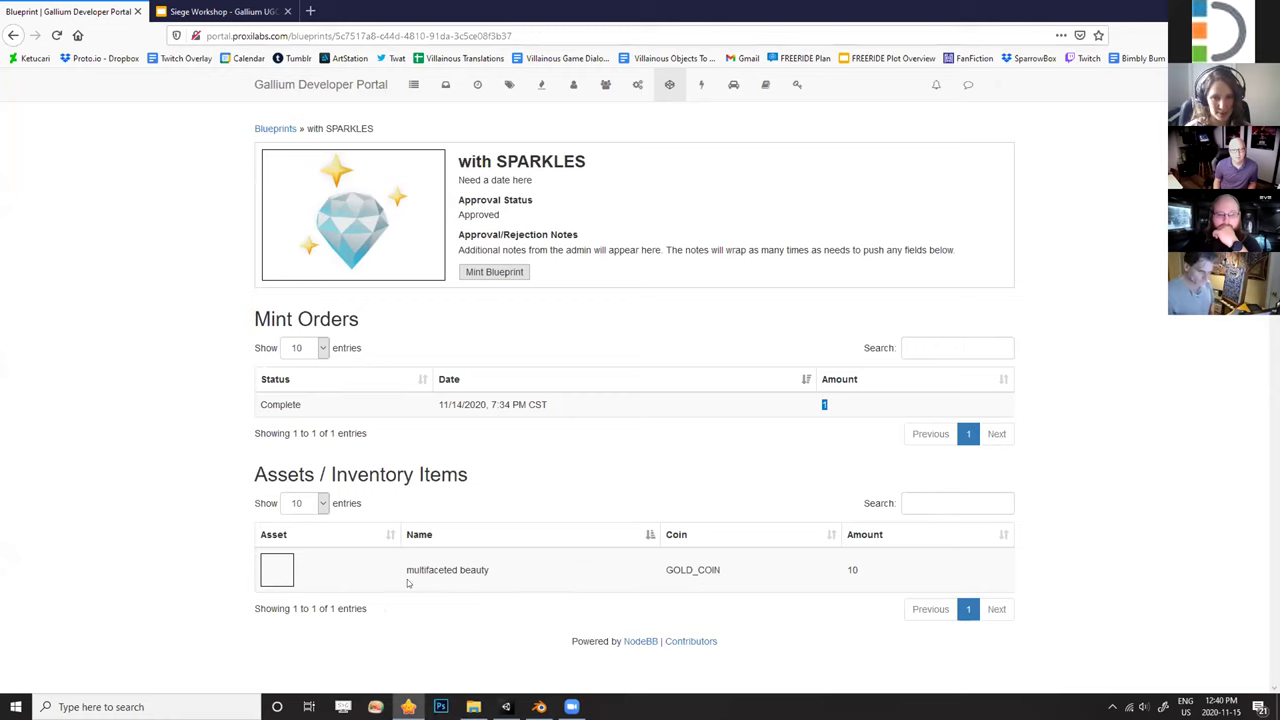
pyautogui.moveTo(409, 564); pyautogui.dragTo(878, 573)
pyautogui.click(129, 547)
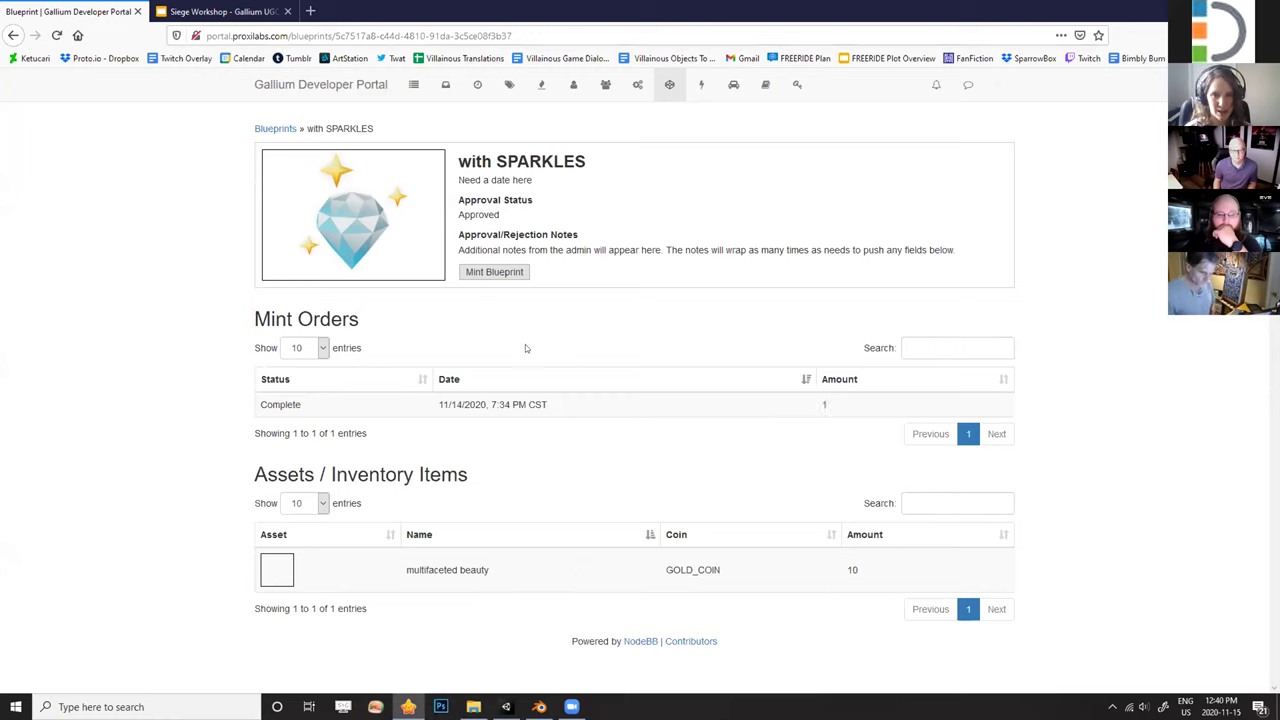
# Mint the "with SPARKLES" blueprint with a mint quantity of 1 and confirm the order.
pyautogui.click(496, 273)
pyautogui.click(504, 274)
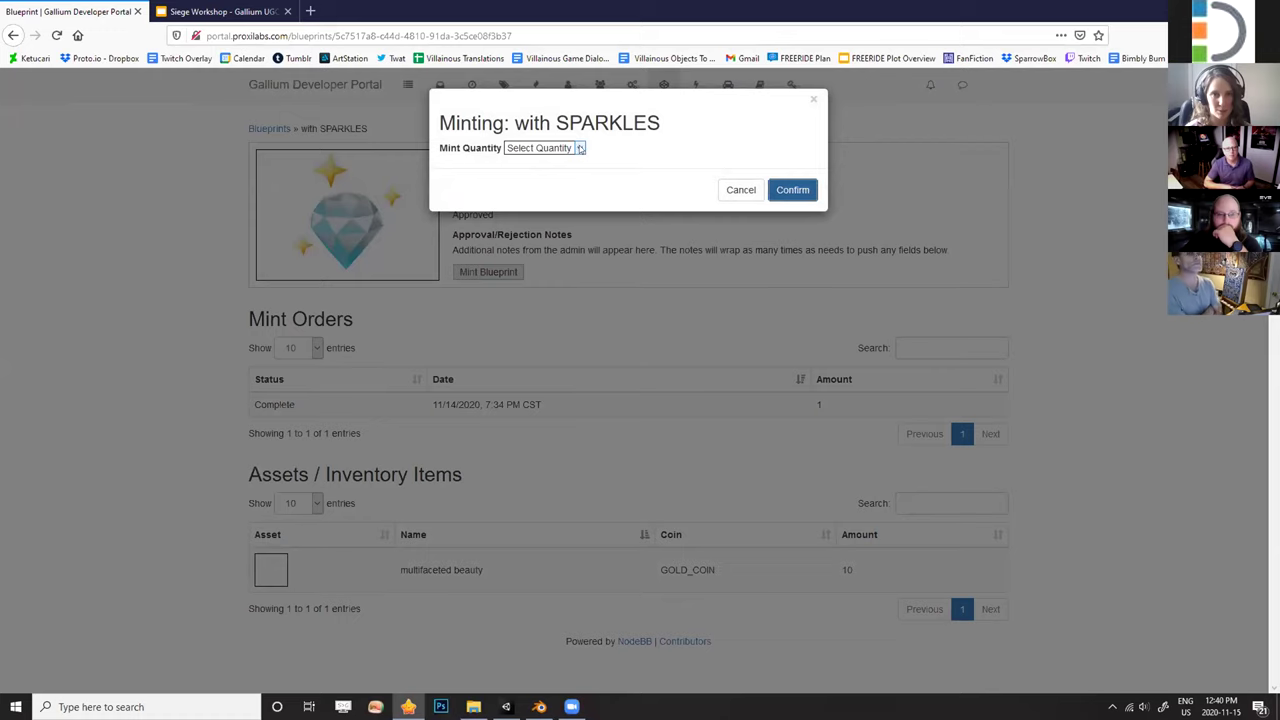
pyautogui.click(545, 148)
pyautogui.click(550, 180)
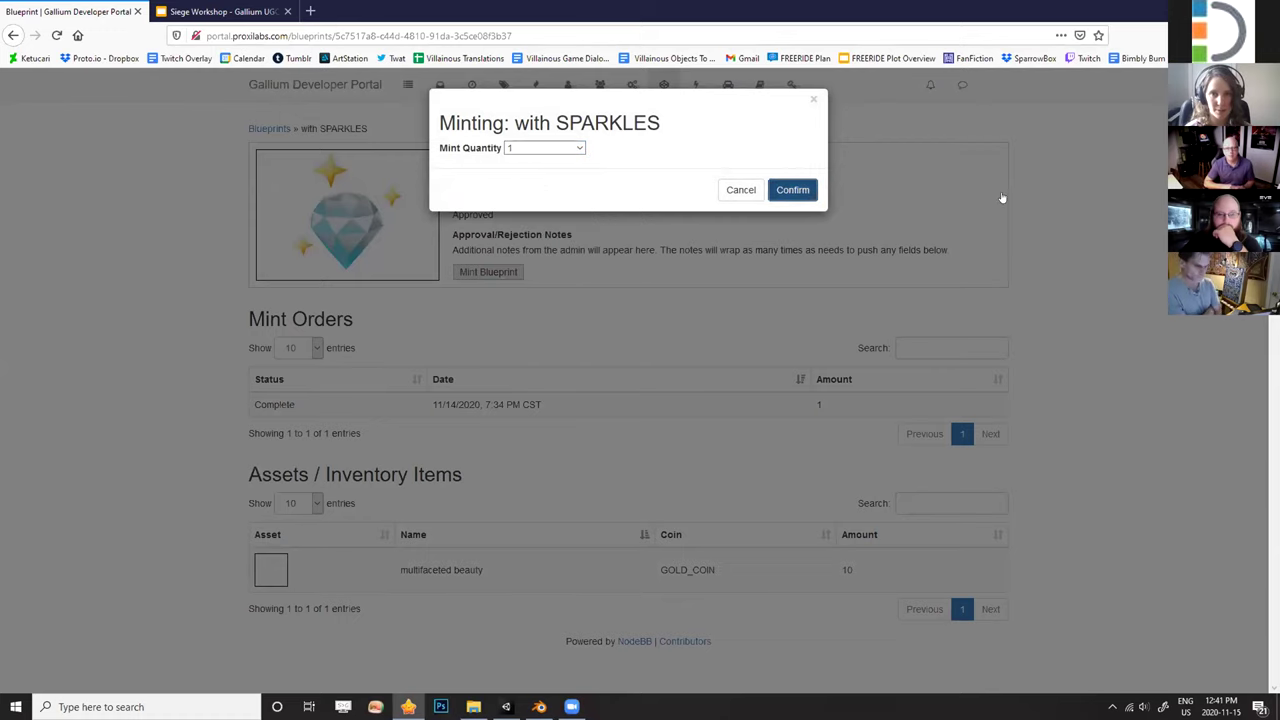
pyautogui.click(792, 190)
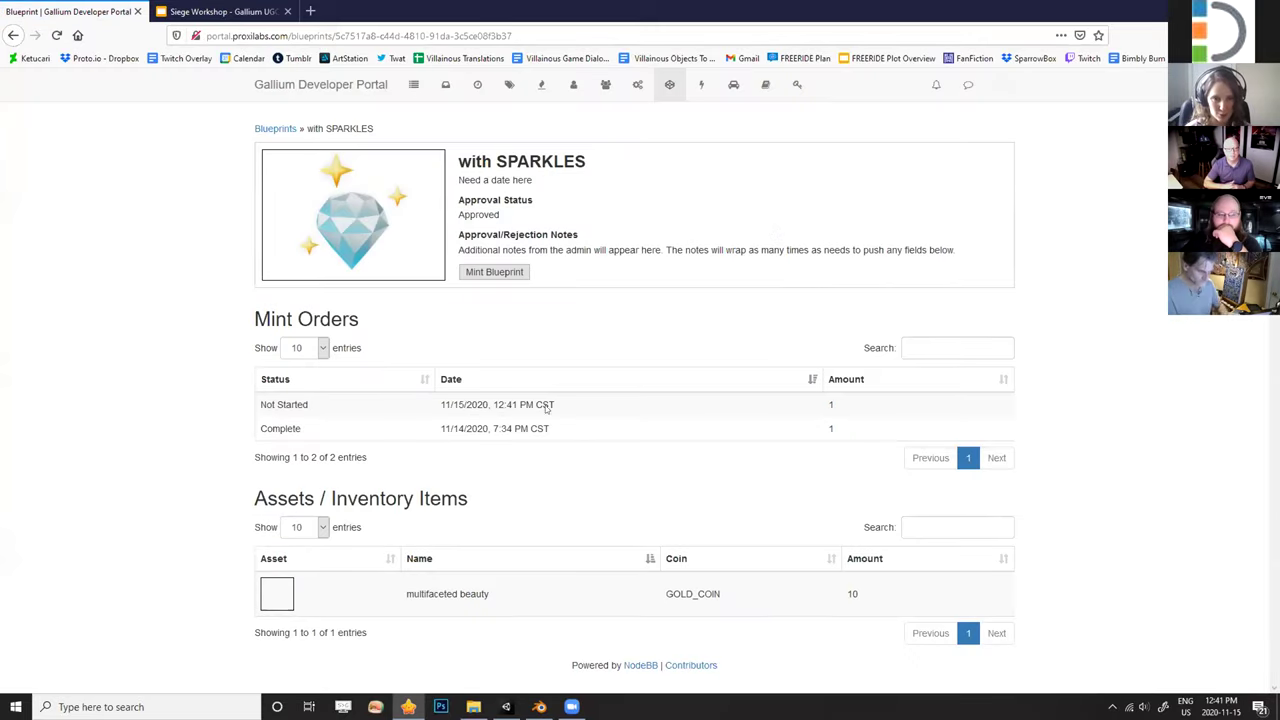
# Check the new mint order's date and refresh the blueprint page to review its mint order status and inventory items.
pyautogui.moveTo(597, 404); pyautogui.dragTo(442, 403)
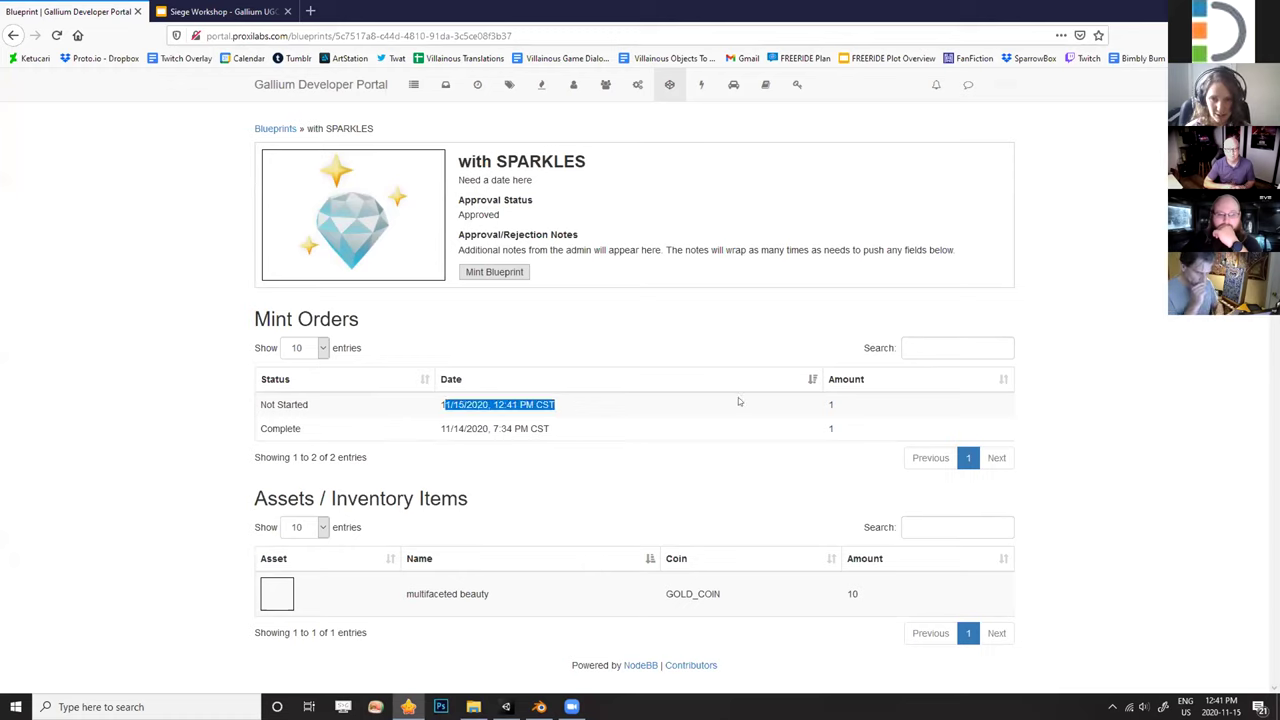
pyautogui.click(598, 402)
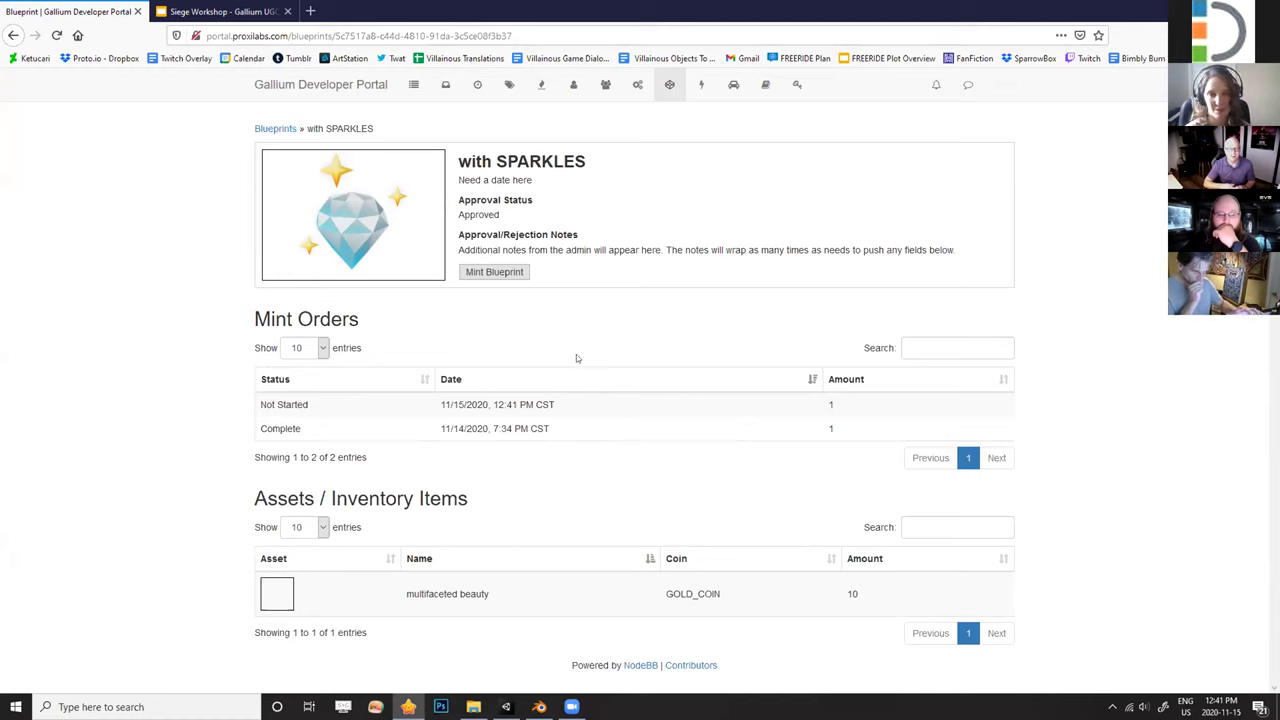
pyautogui.click(56, 35)
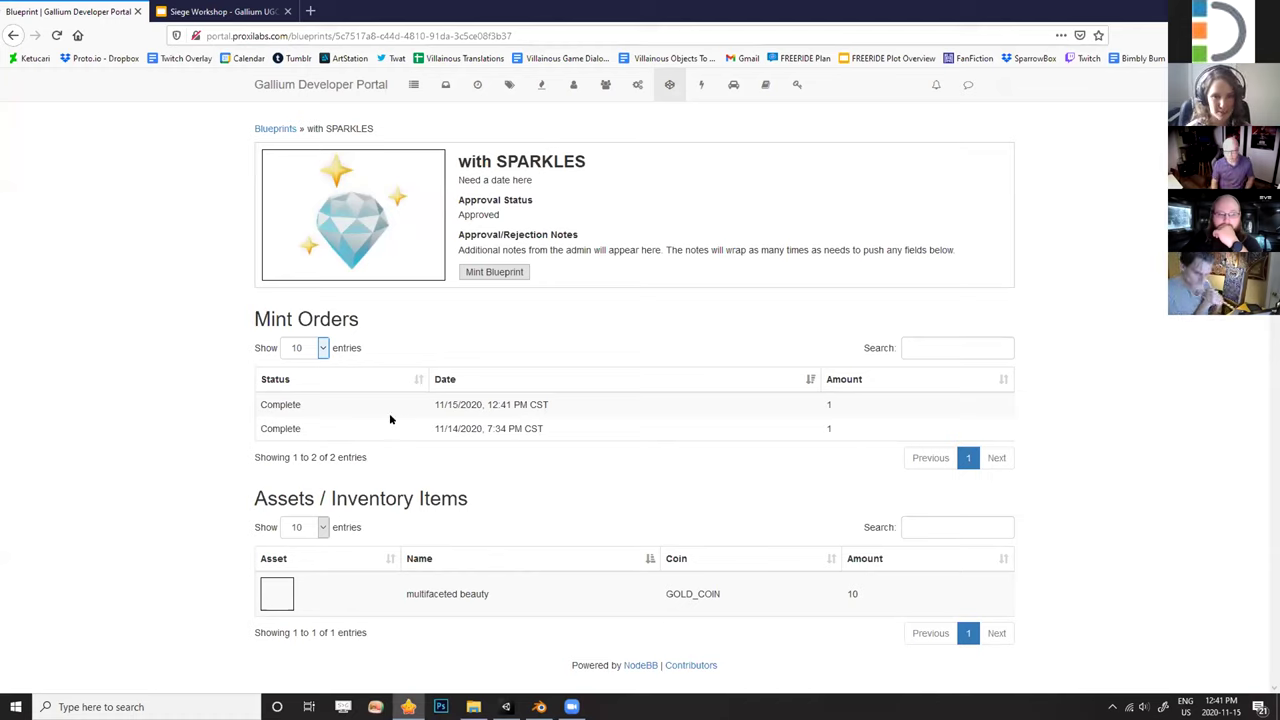
pyautogui.moveTo(304, 405); pyautogui.dragTo(929, 447)
pyautogui.click(1178, 465)
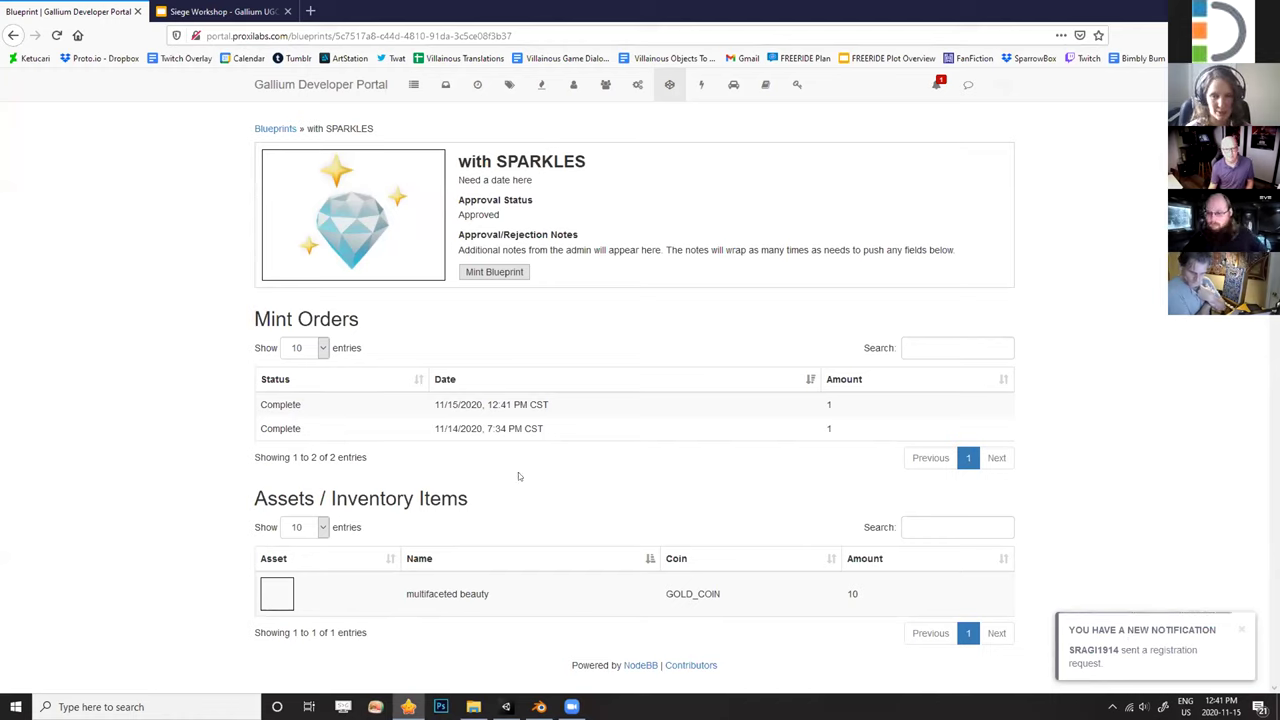
pyautogui.click(57, 35)
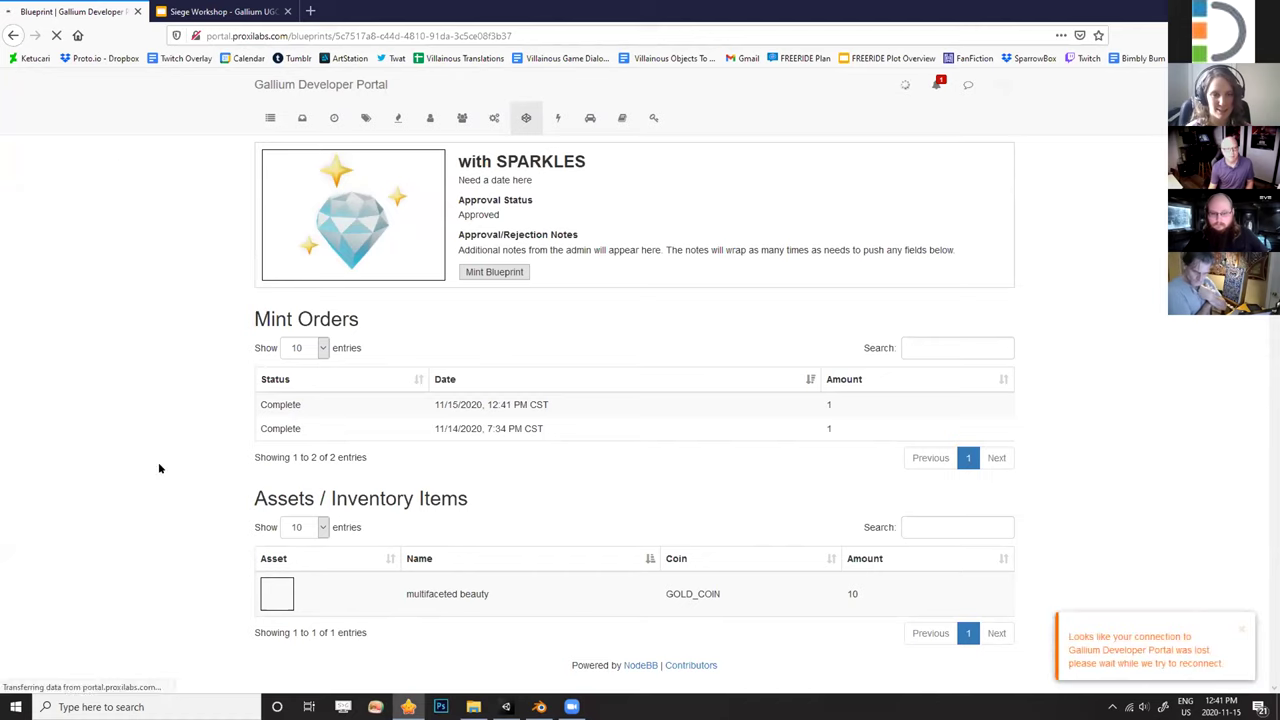